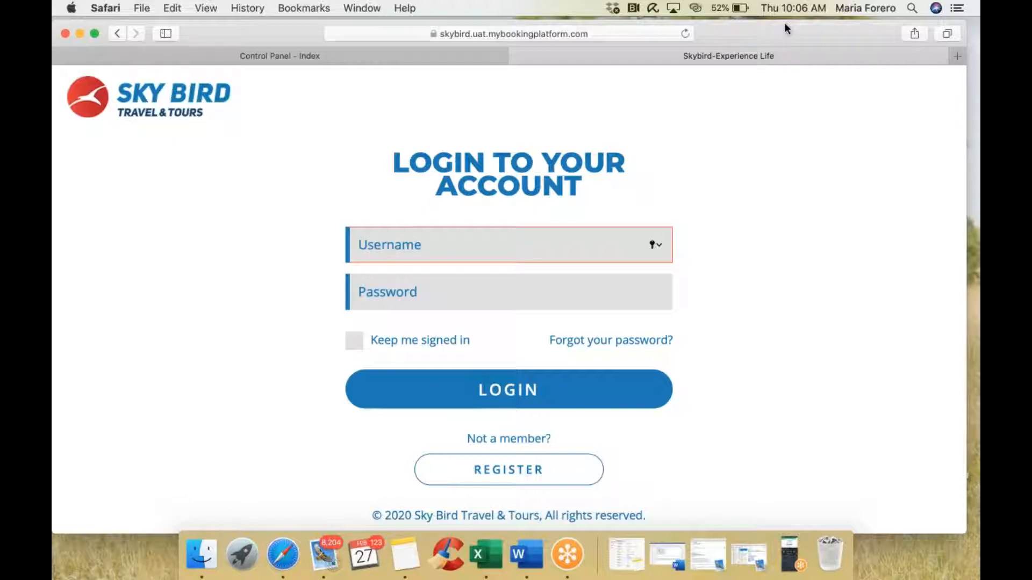
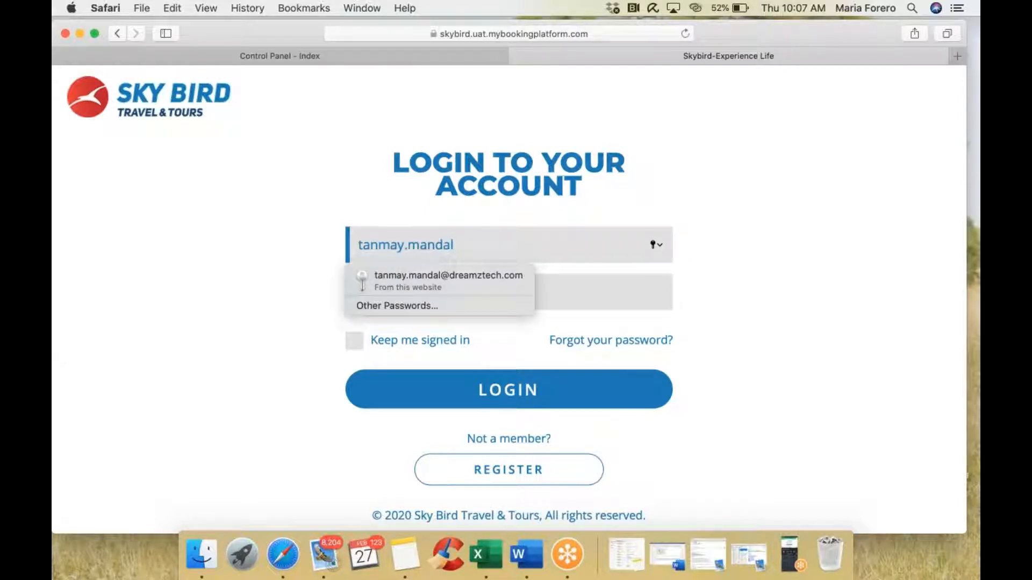
Step: Sign in to the Sky Bird agent portal with the saved agent account's autofilled credentials
{"action": "left_click", "coordinate": [512, 280]}
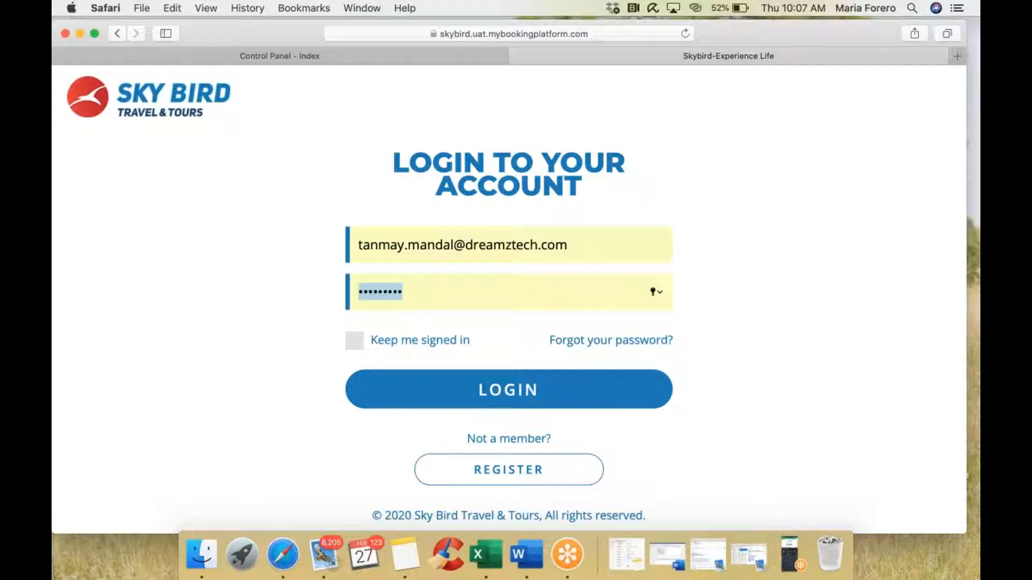
{"action": "left_click", "coordinate": [478, 388]}
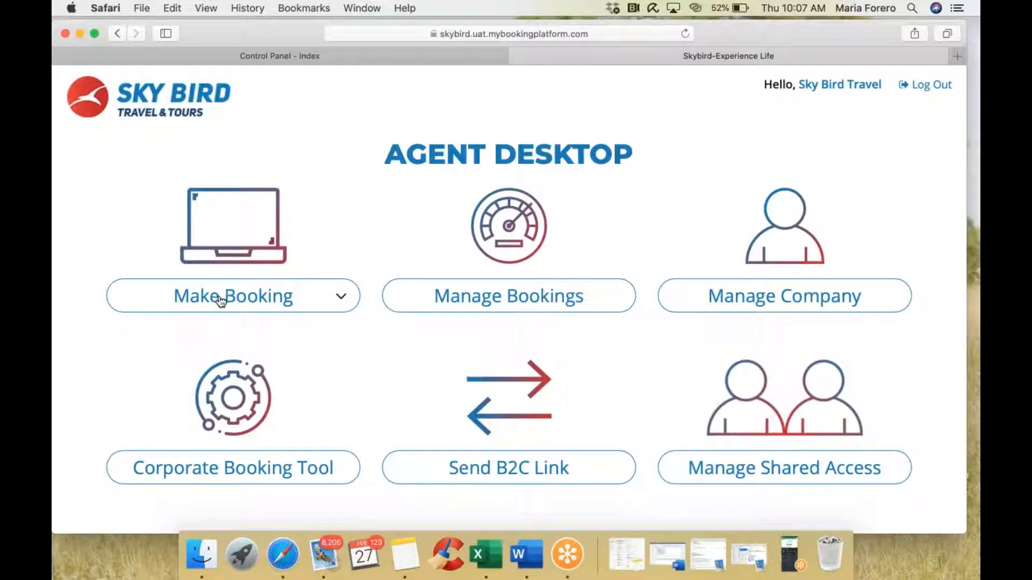
Step: Browse Make Booking and Manage Bookings, then try Manage Company, which hits a javascript:void(0) error
{"action": "left_click", "coordinate": [309, 307]}
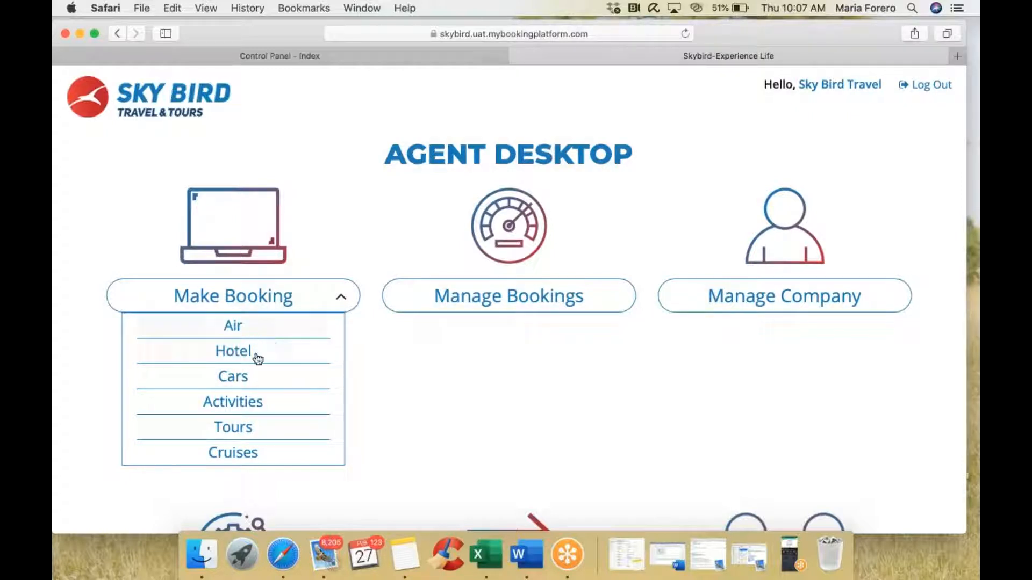
{"action": "left_click", "coordinate": [342, 299]}
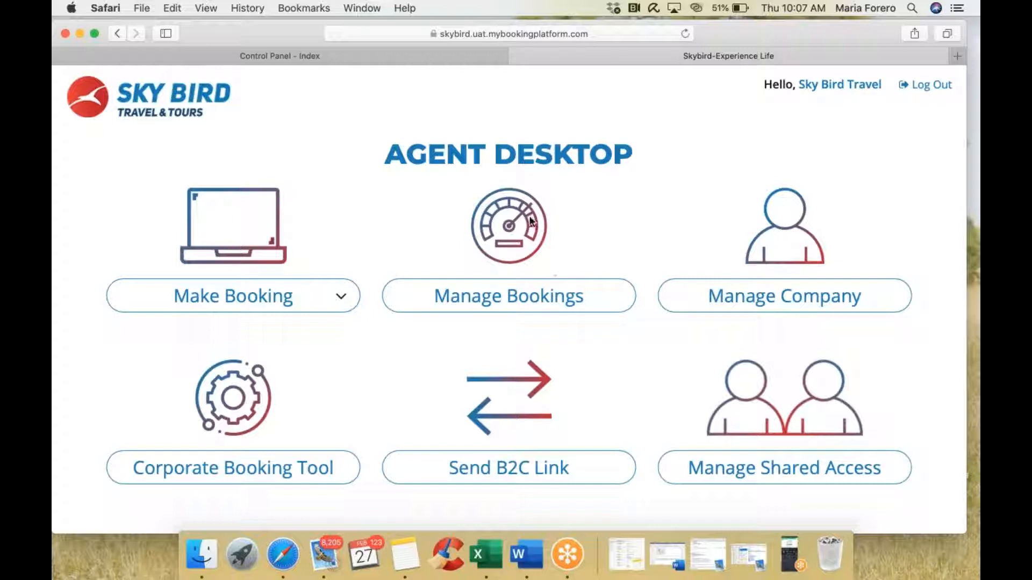
{"action": "left_click", "coordinate": [512, 304]}
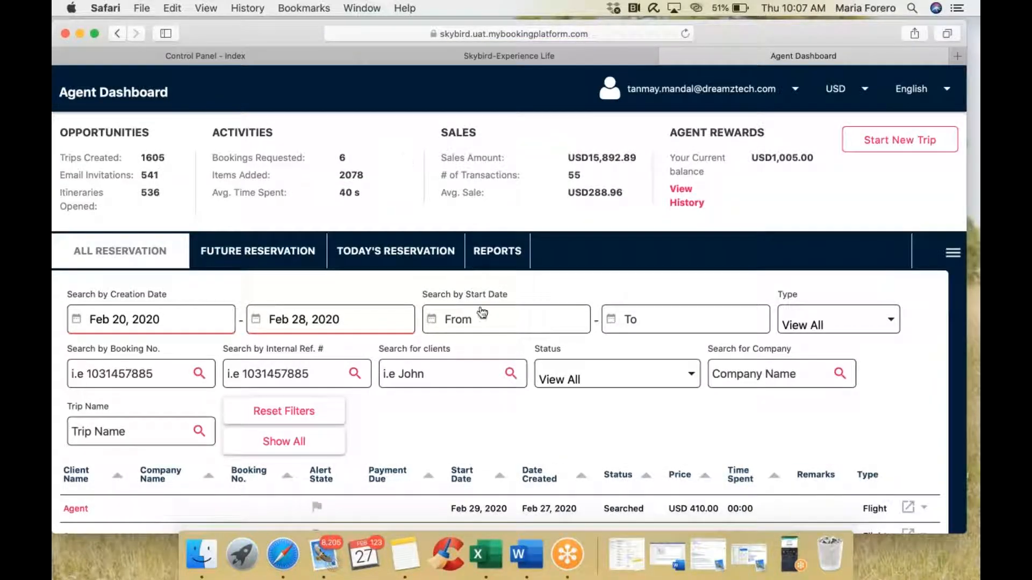
{"action": "left_click", "coordinate": [667, 56]}
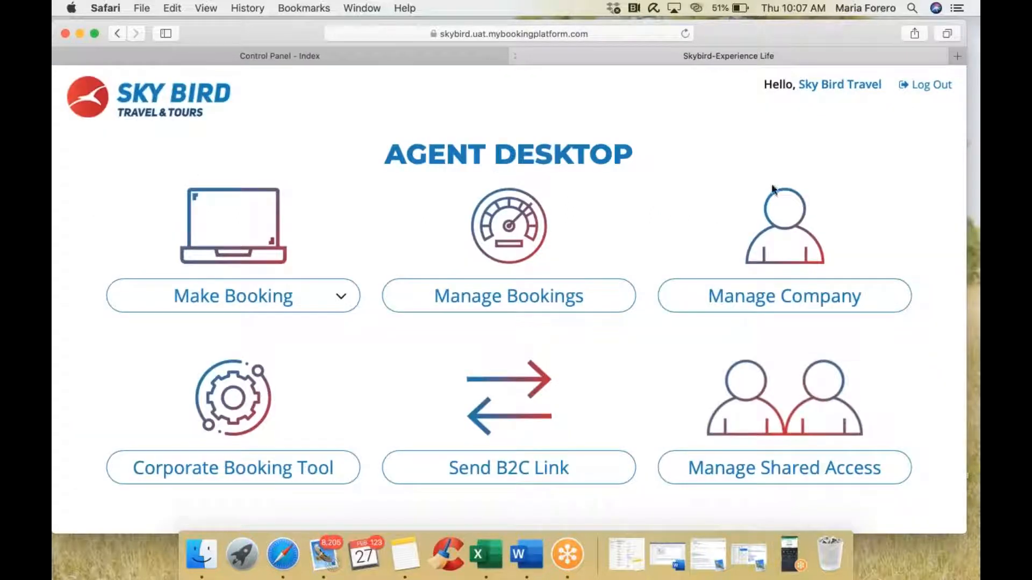
{"action": "left_click", "coordinate": [787, 302]}
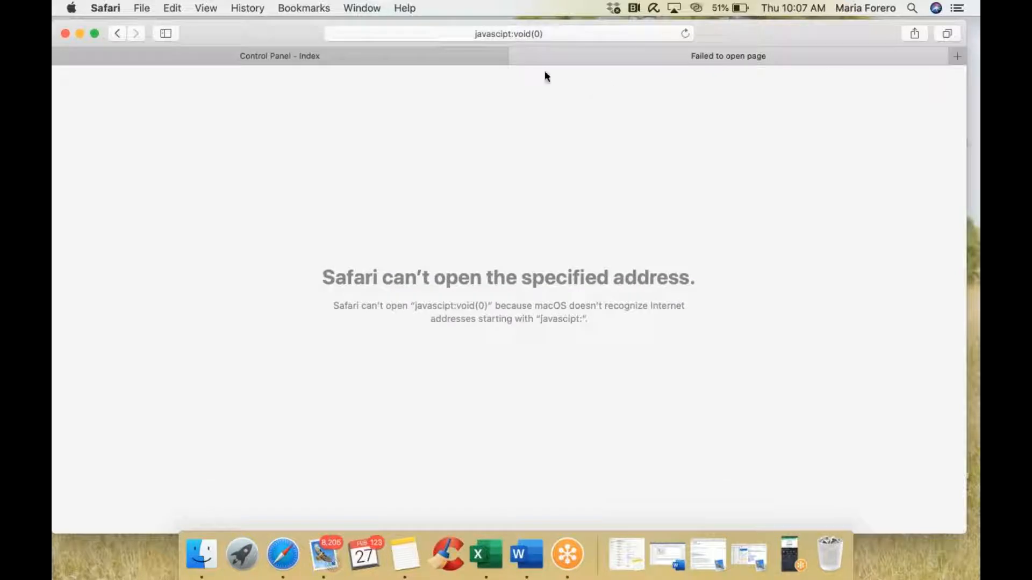
Step: Close the failed tab and reload the Agent Desktop at skybird.uat.mybookingplatform.com in a new tab
{"action": "left_click", "coordinate": [516, 53]}
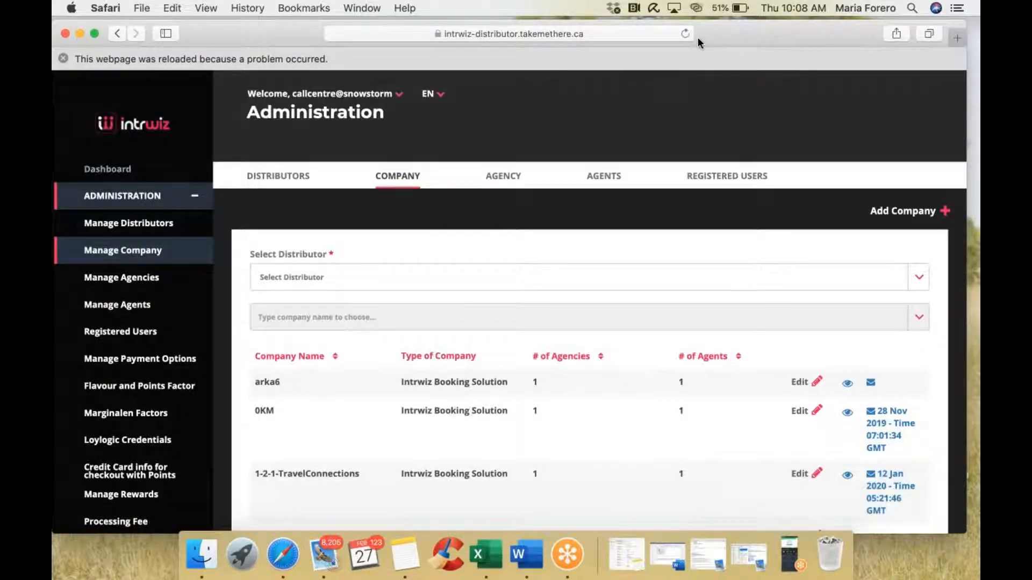
{"action": "left_click_drag", "start_coordinate": [697, 37], "coordinate": [698, 83]}
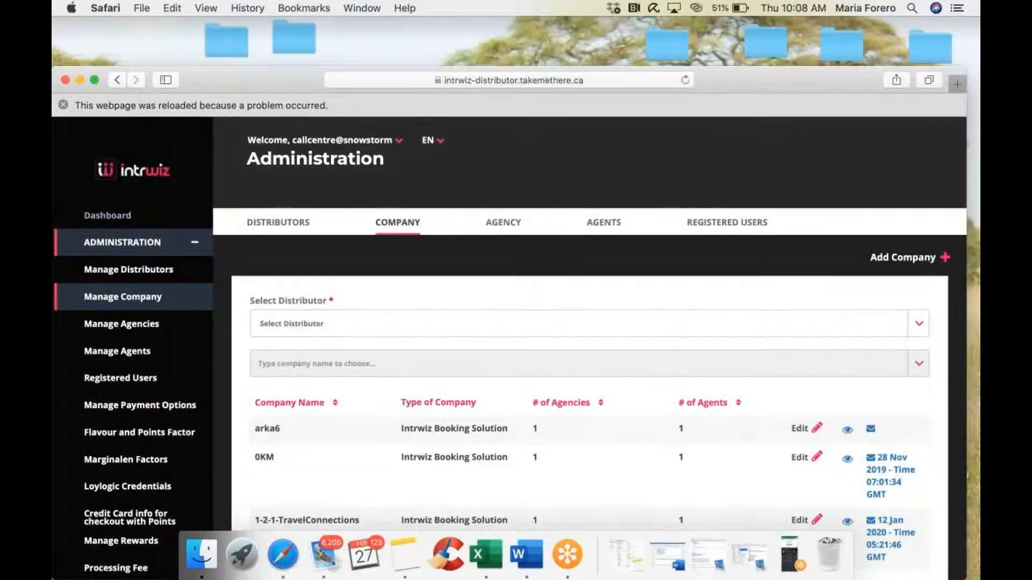
{"action": "key", "text": "super+t"}
{"action": "type", "text": "sks"}
{"action": "key", "text": "BackSpace"}
{"action": "type", "text": "y"}
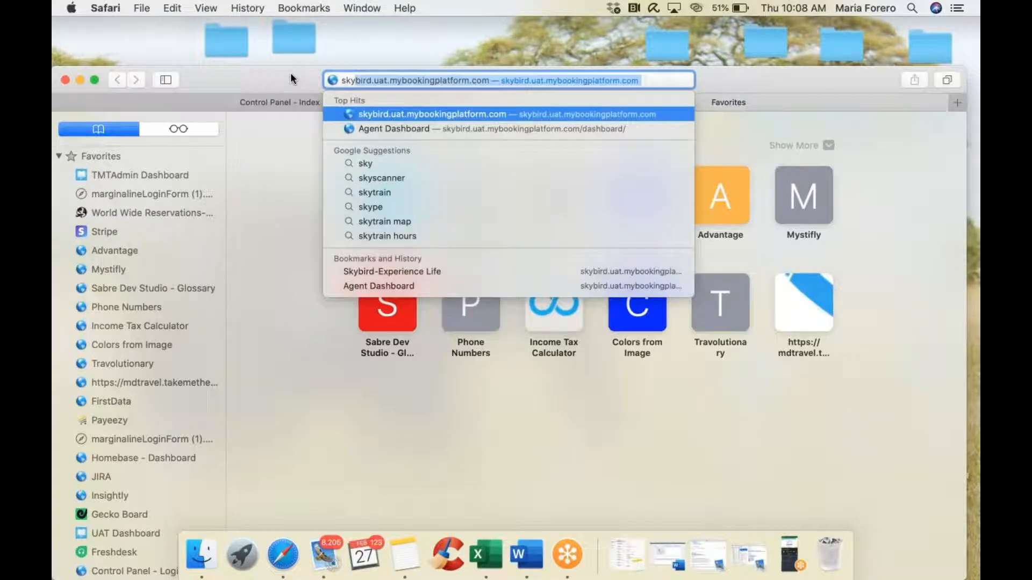
{"action": "key", "text": "Return"}
{"action": "left_click_drag", "start_coordinate": [203, 83], "coordinate": [208, 37]}
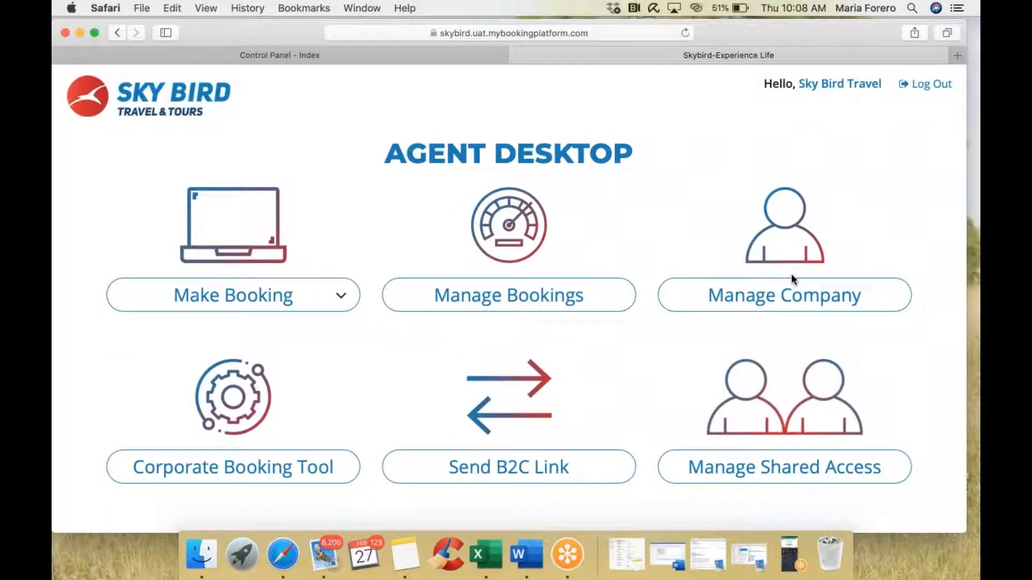
{"action": "scroll", "coordinate": [381, 398], "scroll_direction": "down", "scroll_amount": 3}
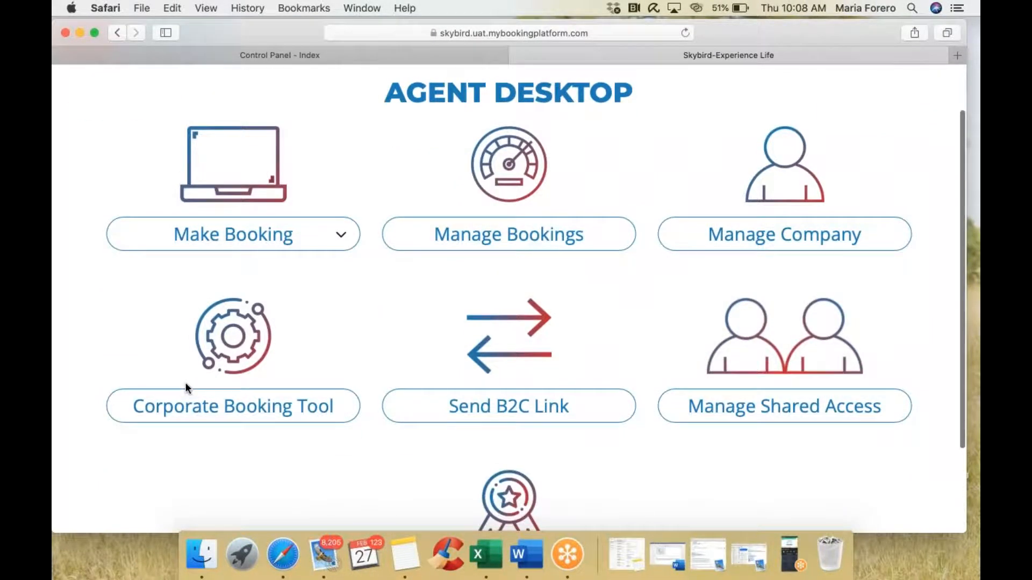
{"action": "scroll", "coordinate": [184, 382], "scroll_direction": "down", "scroll_amount": 5}
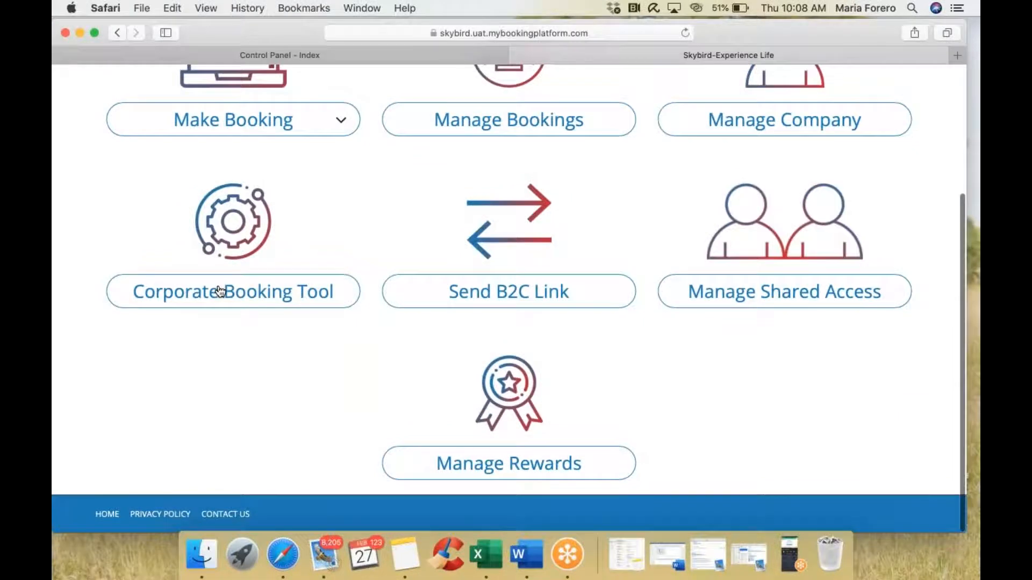
{"action": "left_click", "coordinate": [219, 291]}
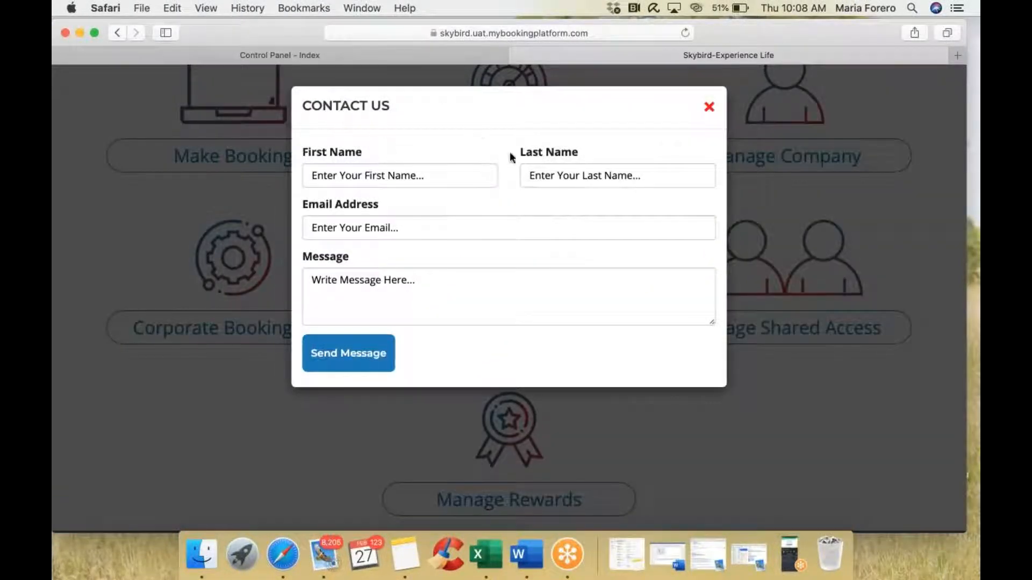
{"action": "left_click", "coordinate": [710, 107]}
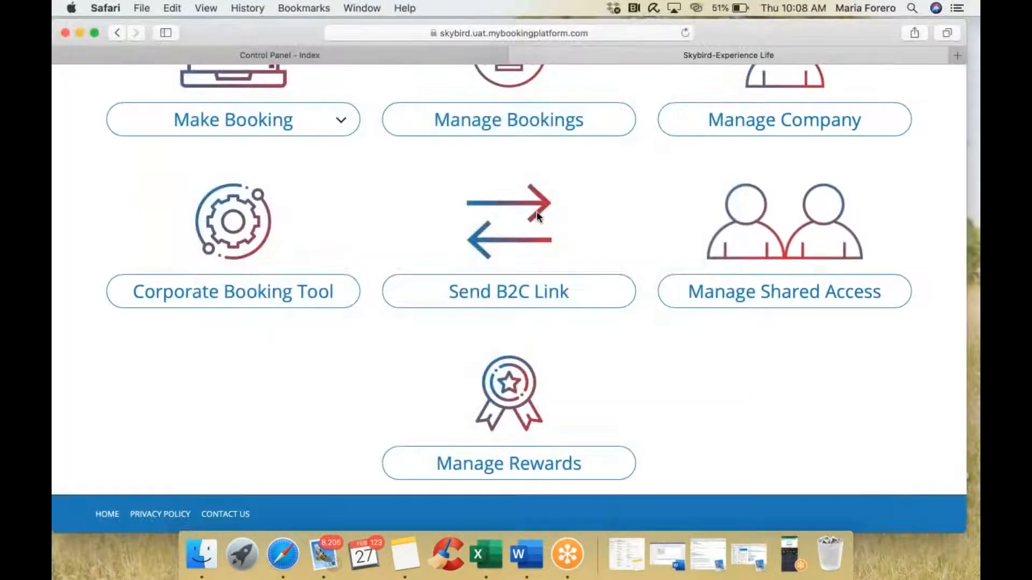
{"action": "scroll", "coordinate": [536, 212], "scroll_direction": "up", "scroll_amount": 2}
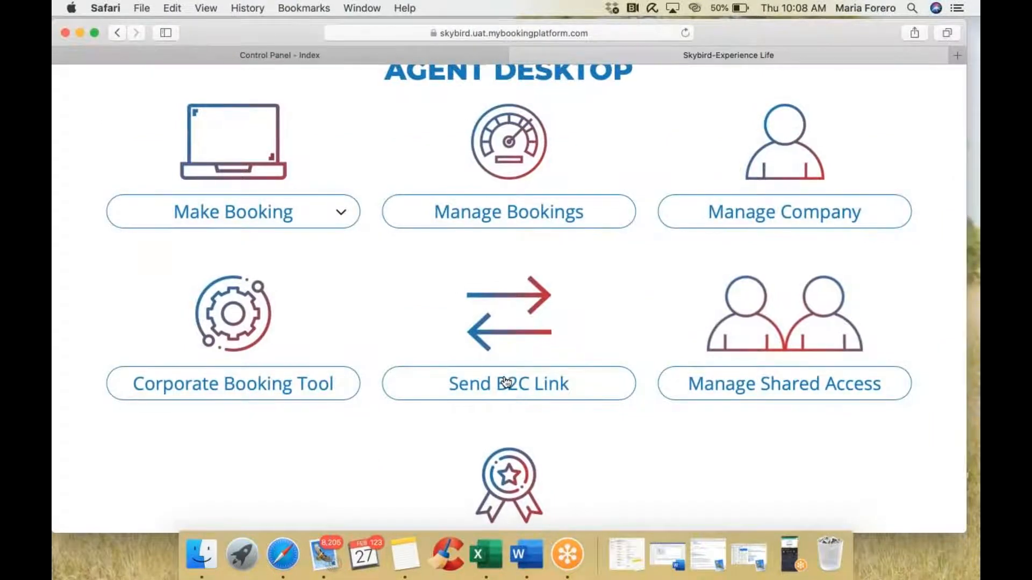
{"action": "left_click", "coordinate": [531, 389]}
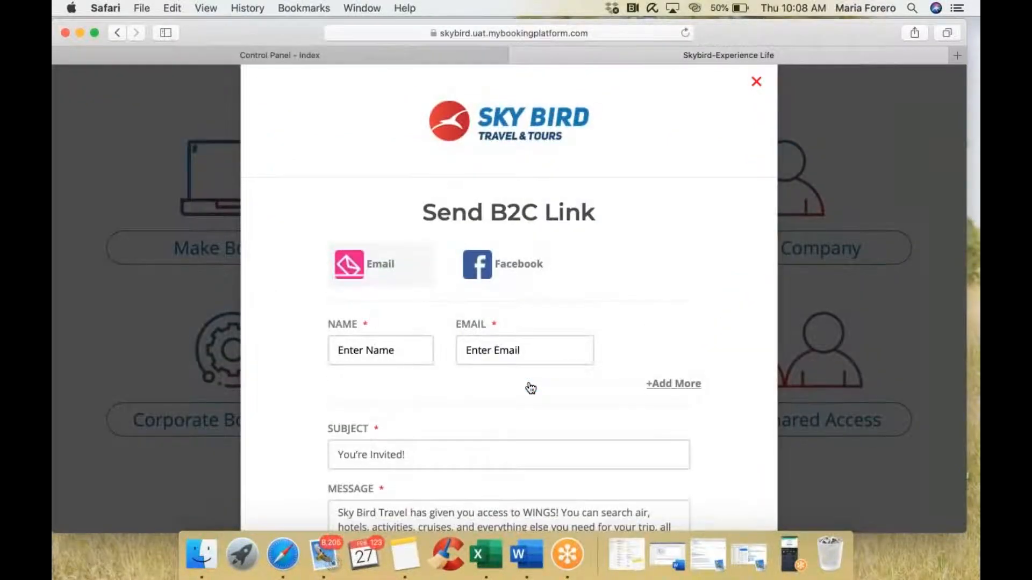
{"action": "scroll", "coordinate": [532, 388], "scroll_direction": "down", "scroll_amount": 2}
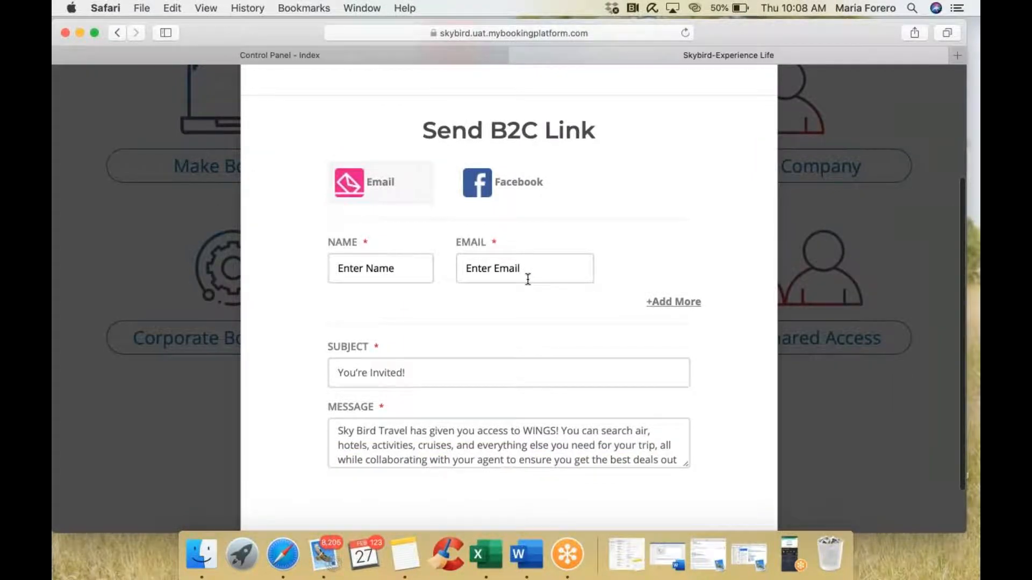
{"action": "scroll", "coordinate": [528, 279], "scroll_direction": "down", "scroll_amount": 2}
{"action": "scroll", "coordinate": [578, 247], "scroll_direction": "up", "scroll_amount": 5}
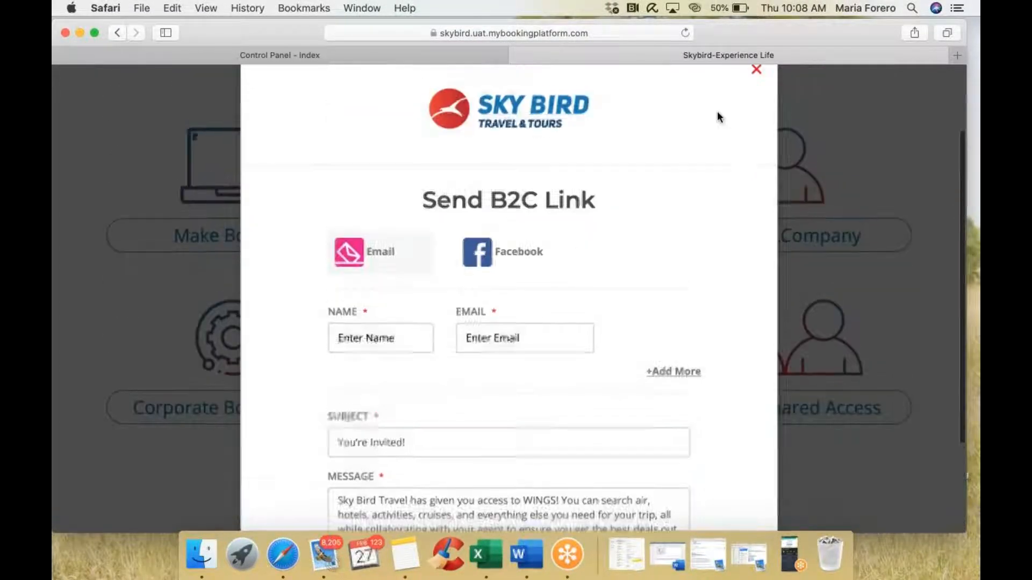
{"action": "left_click", "coordinate": [757, 76]}
{"action": "scroll", "coordinate": [601, 381], "scroll_direction": "down", "scroll_amount": 3}
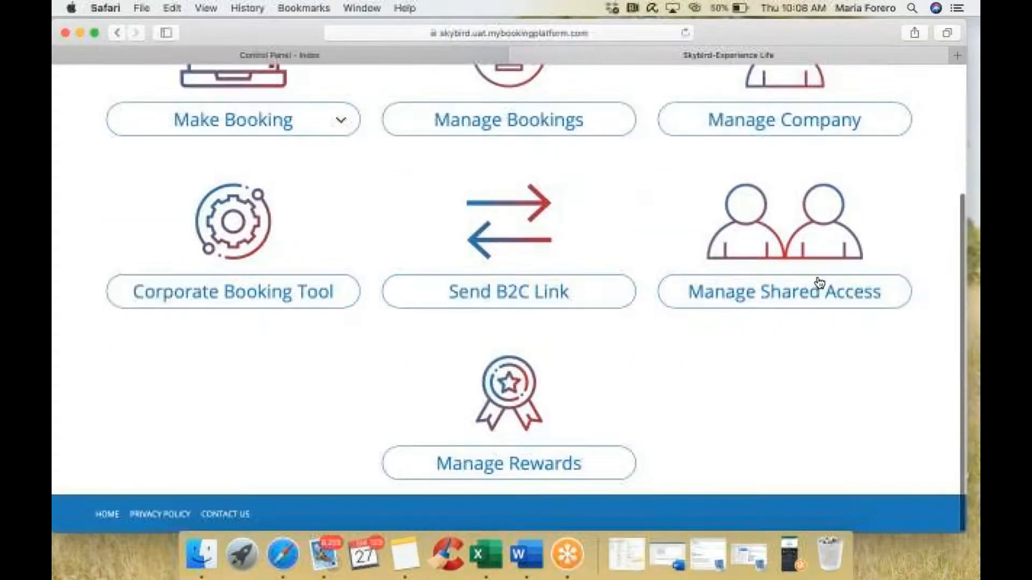
{"action": "left_click", "coordinate": [779, 300]}
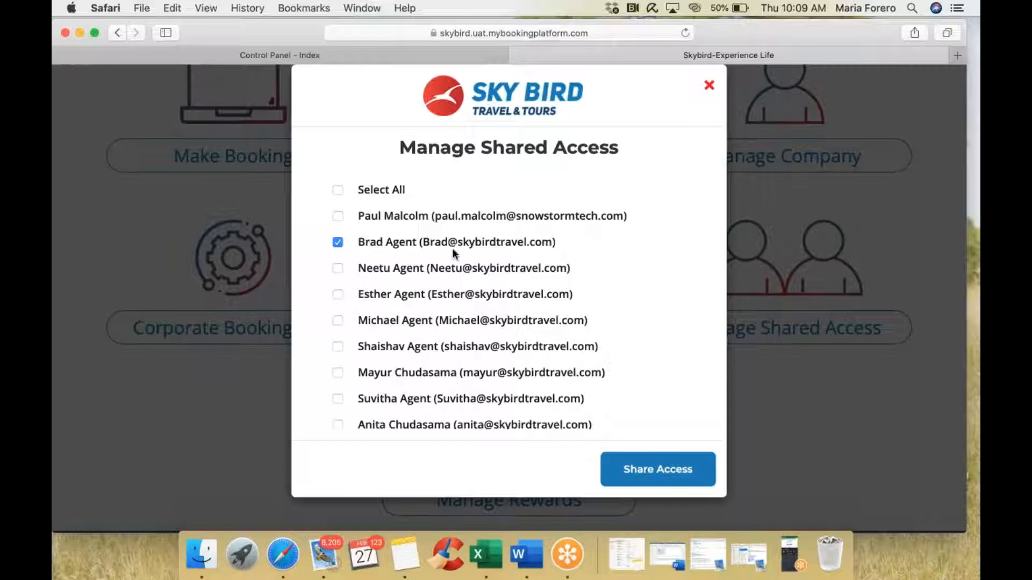
{"action": "scroll", "coordinate": [466, 302], "scroll_direction": "down", "scroll_amount": 1}
{"action": "scroll", "coordinate": [466, 307], "scroll_direction": "down", "scroll_amount": 10}
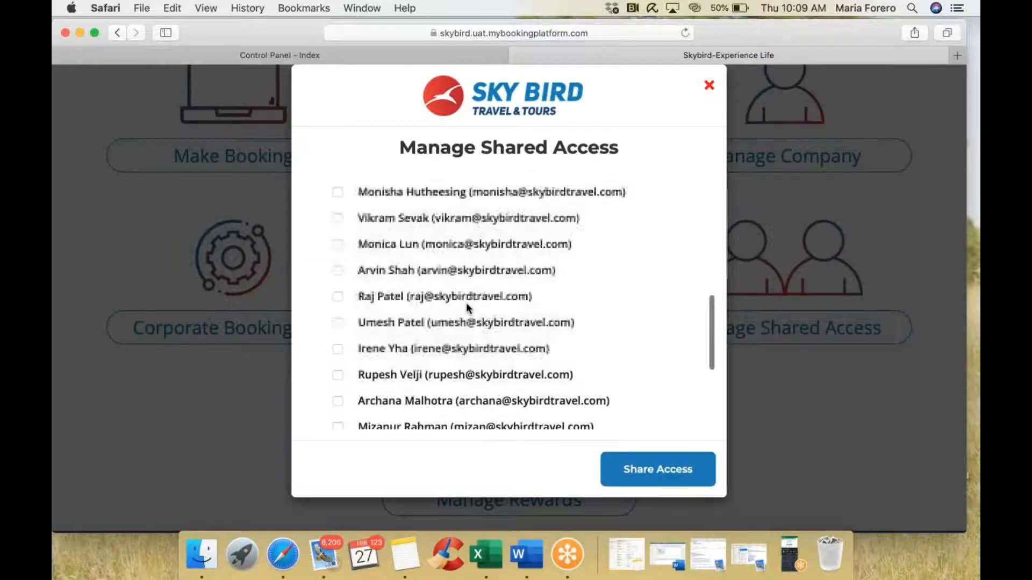
{"action": "scroll", "coordinate": [467, 307], "scroll_direction": "up", "scroll_amount": 5}
{"action": "scroll", "coordinate": [466, 302], "scroll_direction": "up", "scroll_amount": 10}
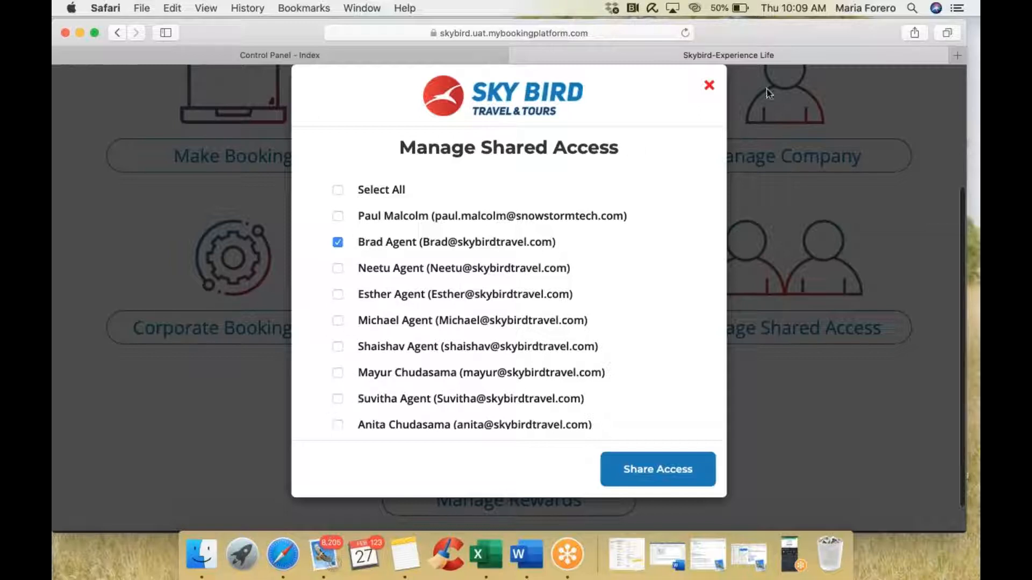
{"action": "left_click", "coordinate": [710, 86]}
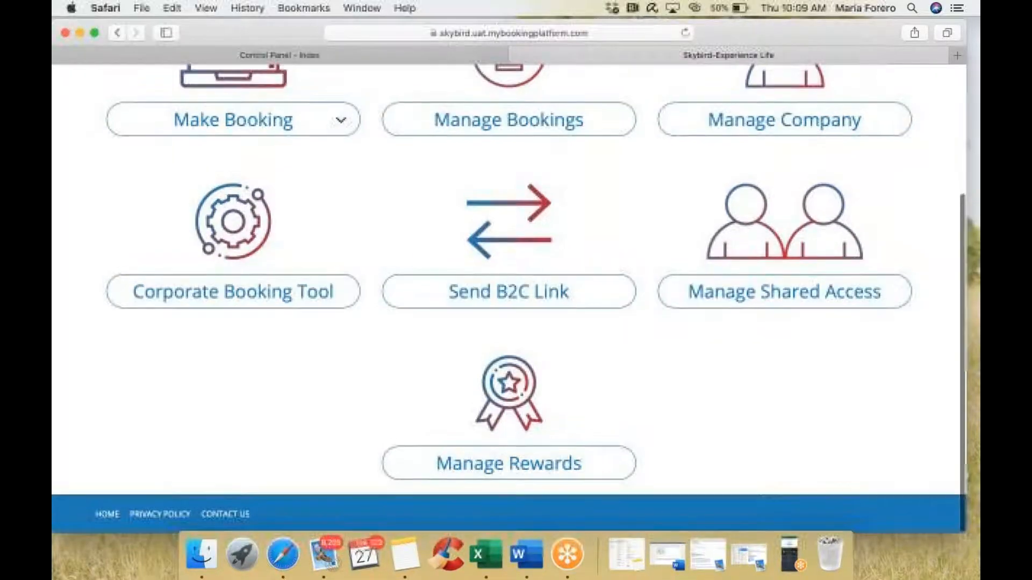
Step: Review the Agent Dashboard's reward history and USD1,005.00 rewards balance, then close the dashboard tab
{"action": "left_click", "coordinate": [503, 463]}
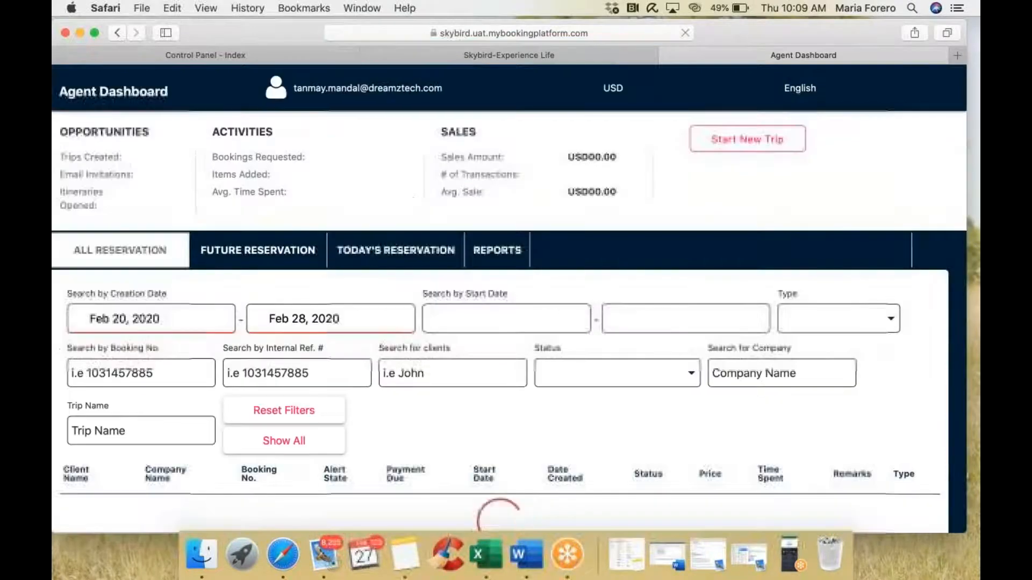
{"action": "left_click", "coordinate": [688, 194]}
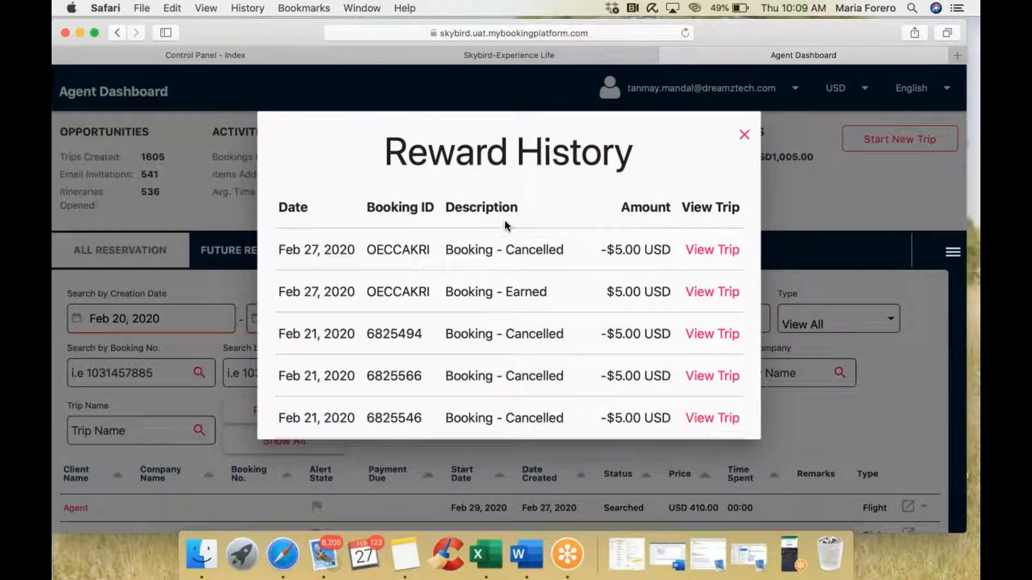
{"action": "left_click_drag", "start_coordinate": [387, 148], "coordinate": [686, 272]}
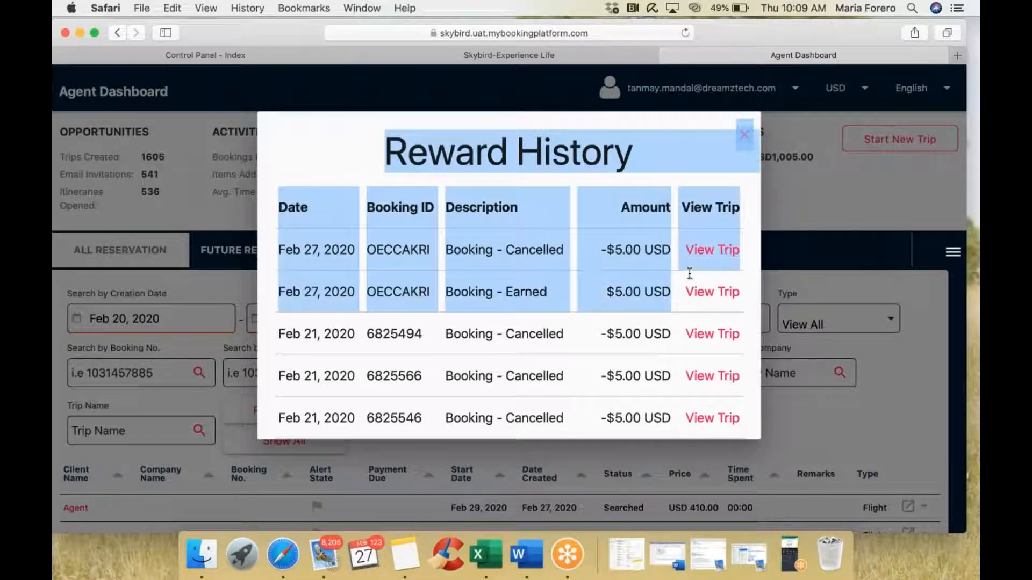
{"action": "left_click", "coordinate": [745, 135]}
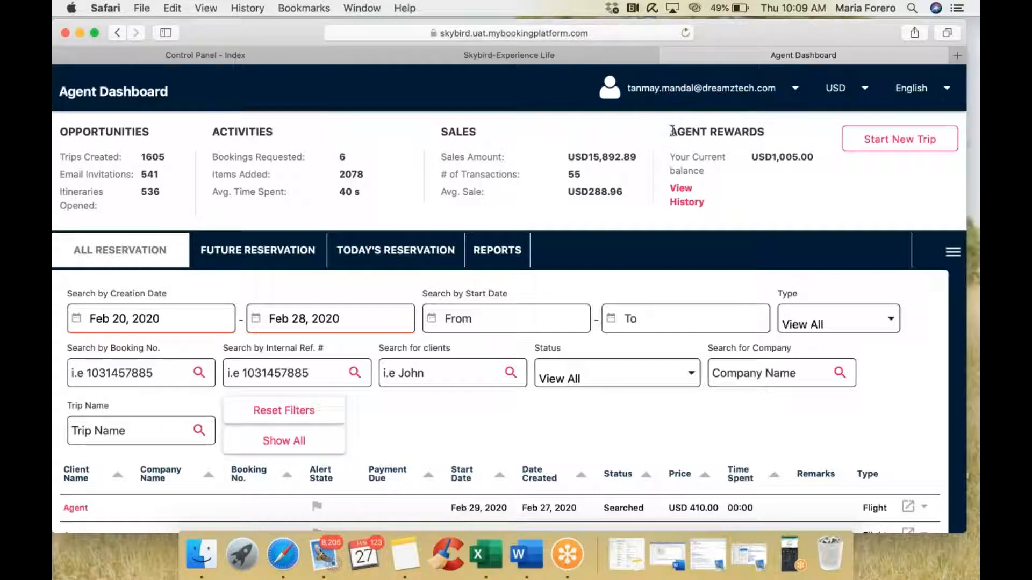
{"action": "left_click_drag", "start_coordinate": [671, 132], "coordinate": [797, 192]}
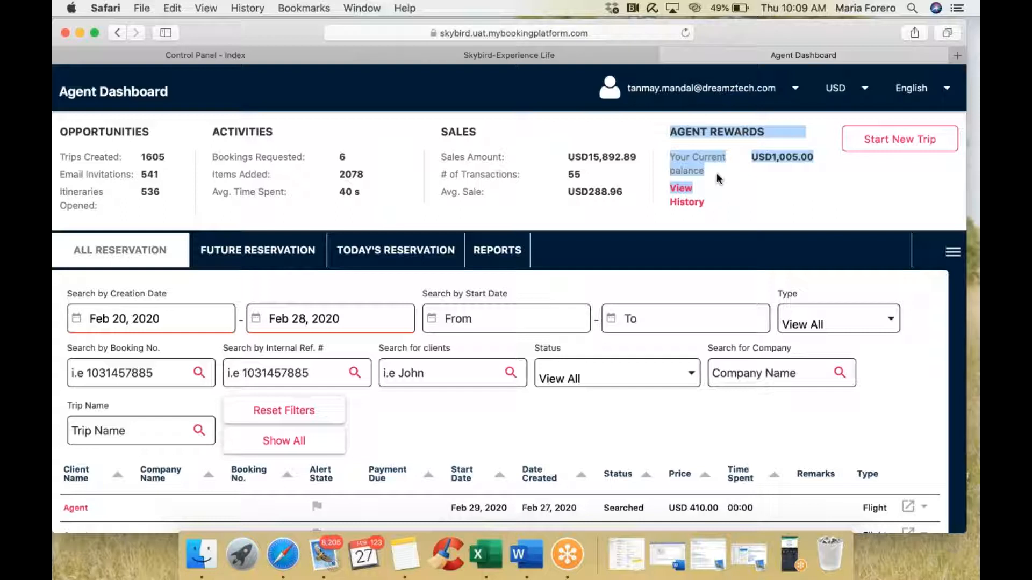
{"action": "left_click", "coordinate": [668, 55]}
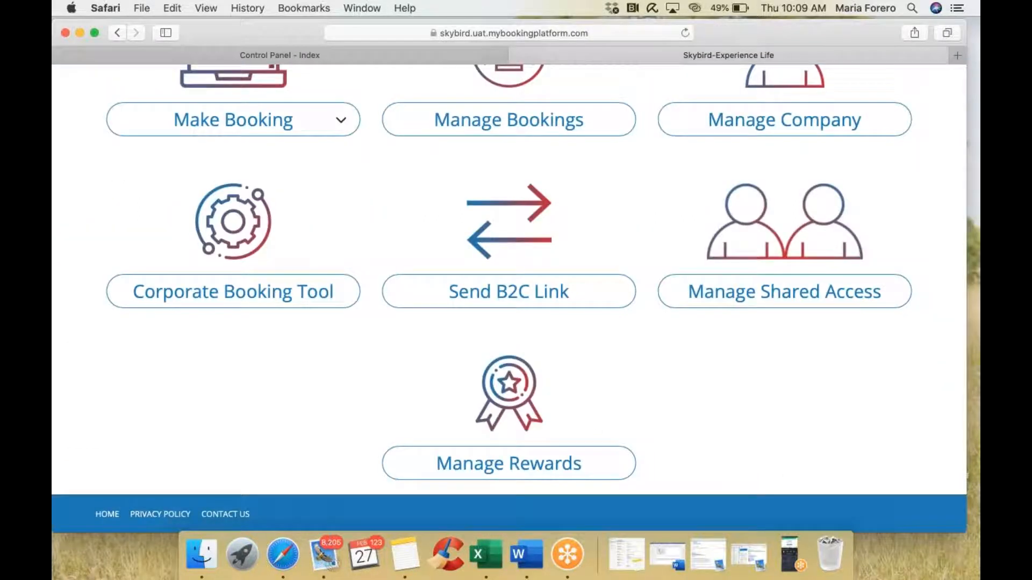
Step: Scroll to the top of the Agent Desktop and show the Make Booking options
{"action": "scroll", "coordinate": [212, 330], "scroll_direction": "up", "scroll_amount": 5}
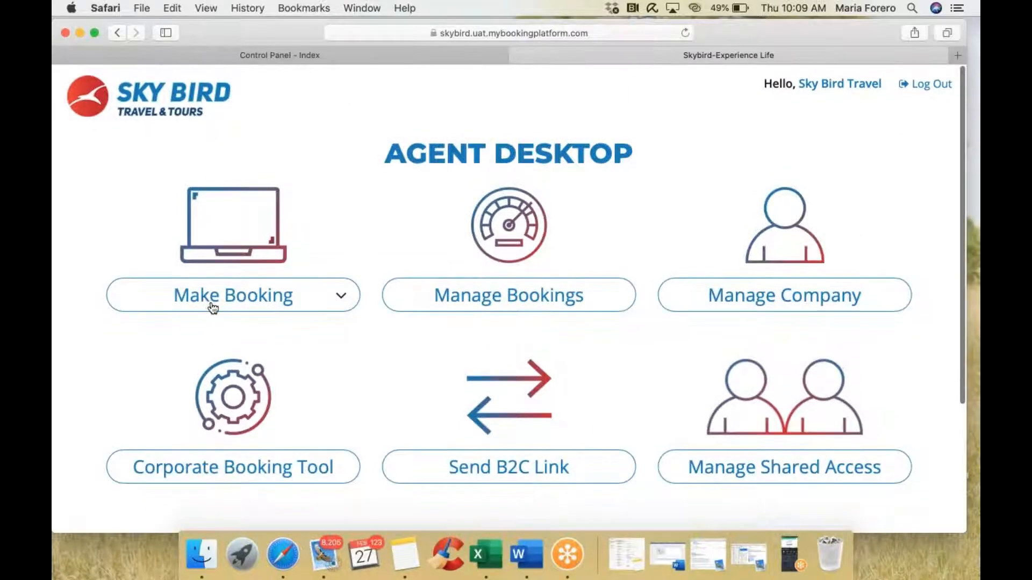
{"action": "left_click", "coordinate": [212, 306]}
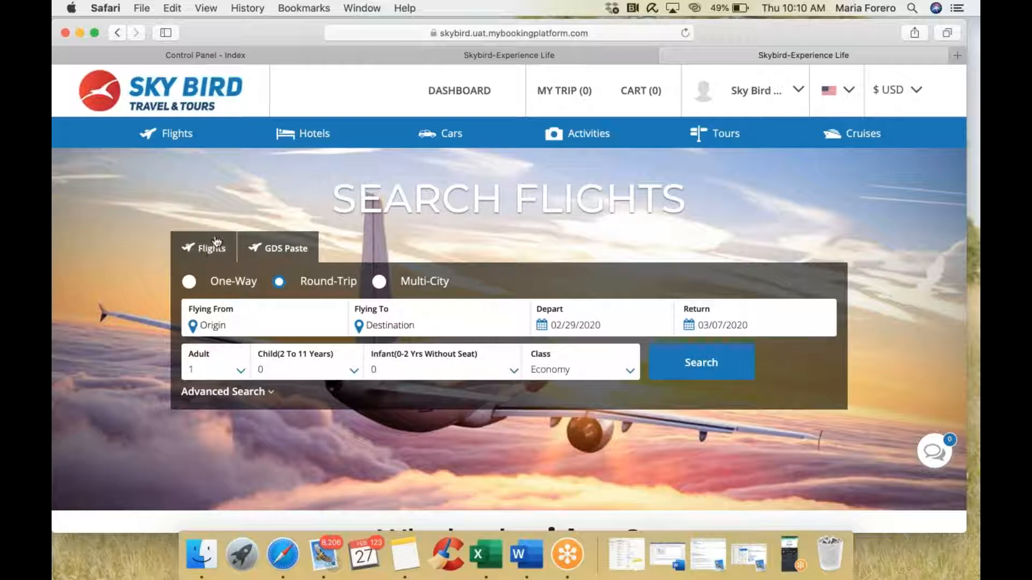
Step: Set the route from London (LON) to Vancouver (YVR)
{"action": "type", "text": "london"}
{"action": "left_click", "coordinate": [280, 386]}
{"action": "type", "text": "vanco"}
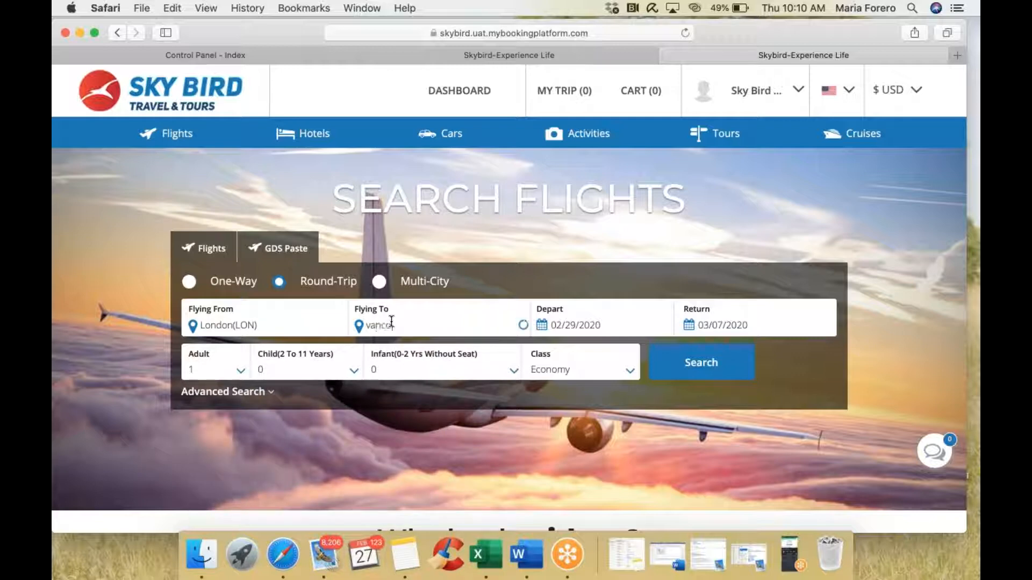
{"action": "key", "text": "BackSpace"}
{"action": "key", "text": "BackSpace"}
{"action": "key", "text": "BackSpace"}
{"action": "key", "text": "BackSpace"}
{"action": "key", "text": "BackSpace"}
{"action": "type", "text": "vanco"}
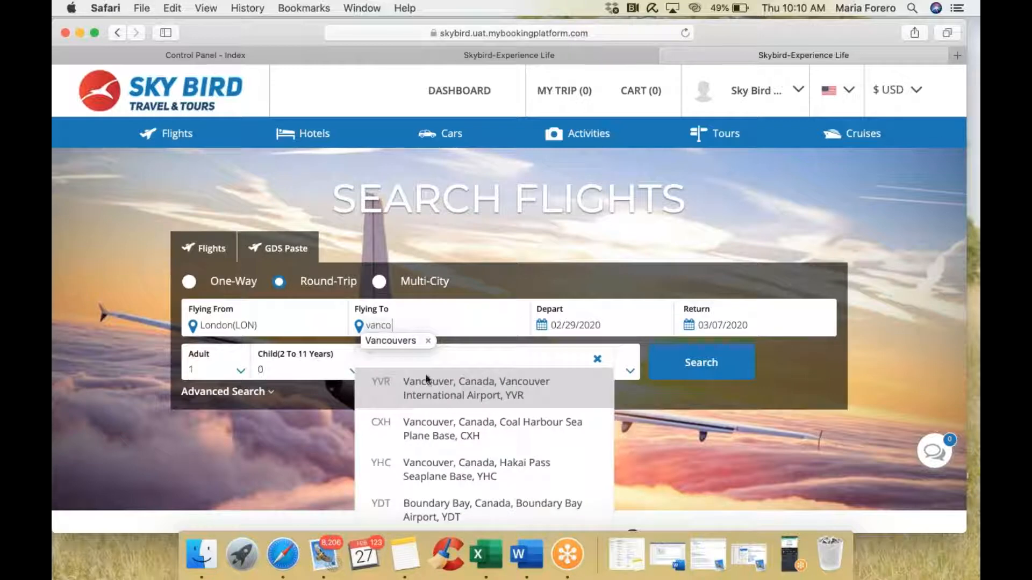
{"action": "left_click", "coordinate": [435, 384]}
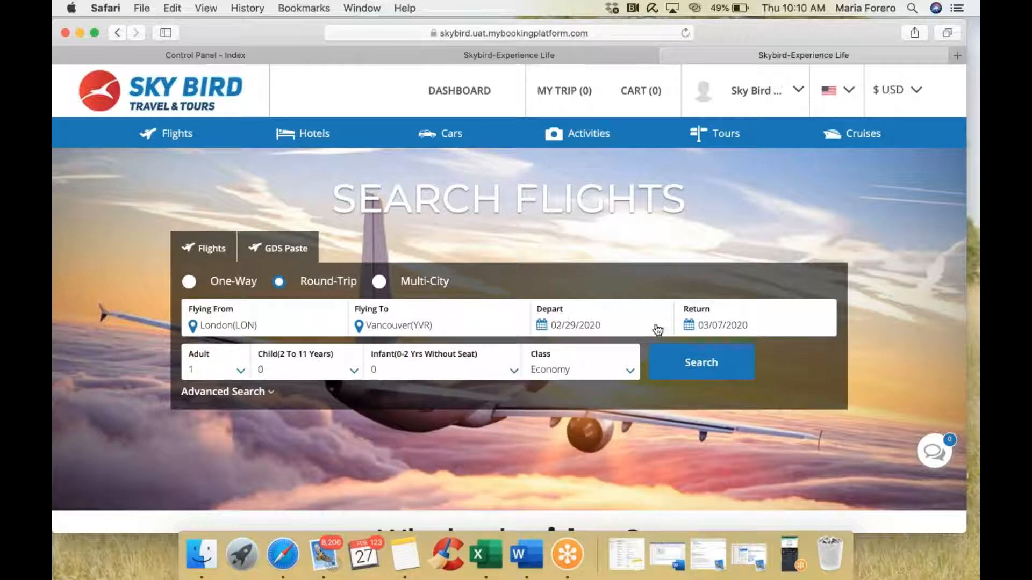
Step: Keep the passengers at 1 adult and 0 children, in Economy class
{"action": "left_click", "coordinate": [242, 374]}
{"action": "scroll", "coordinate": [226, 459], "scroll_direction": "down", "scroll_amount": 5}
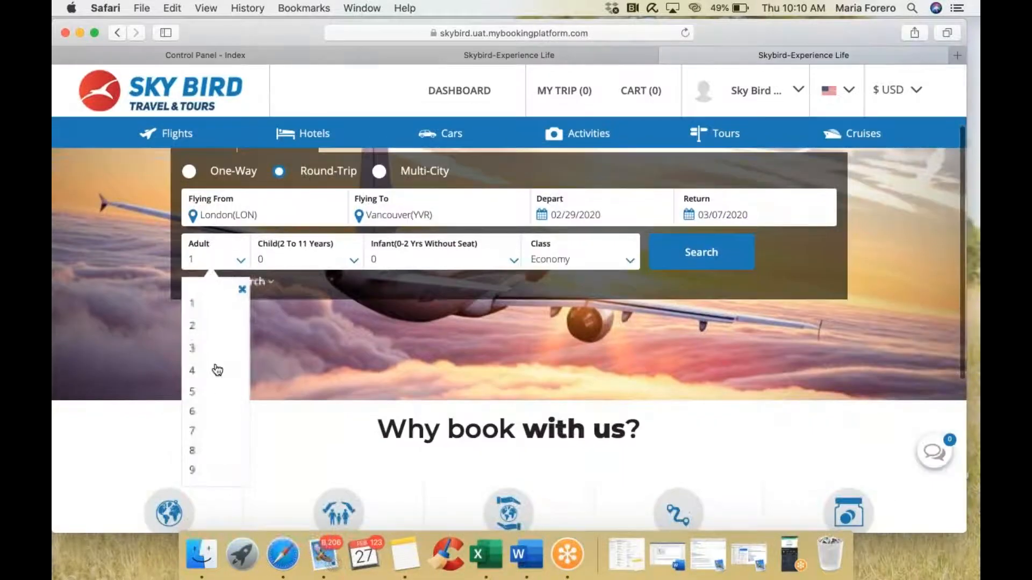
{"action": "left_click", "coordinate": [196, 307]}
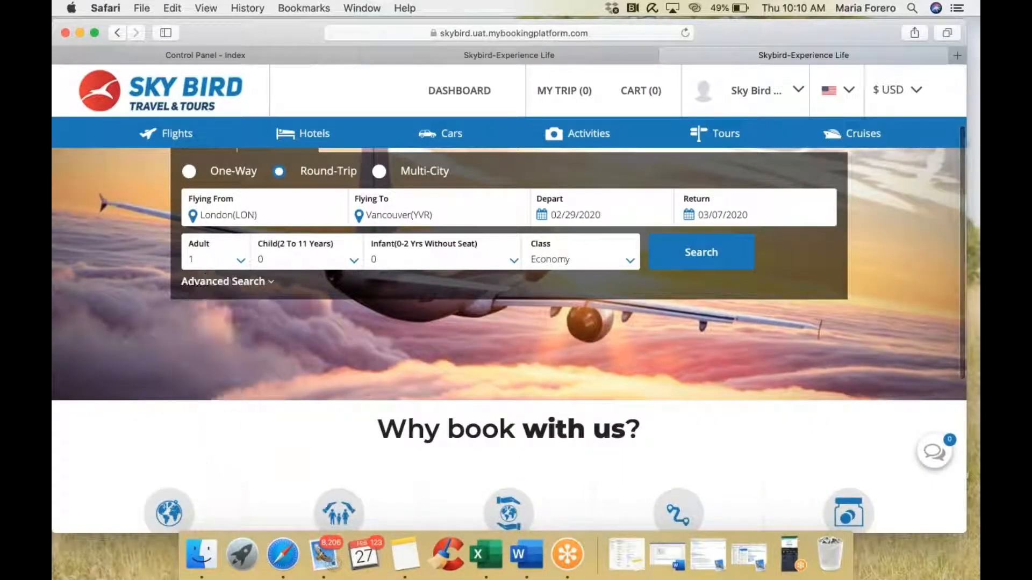
{"action": "left_click", "coordinate": [353, 265]}
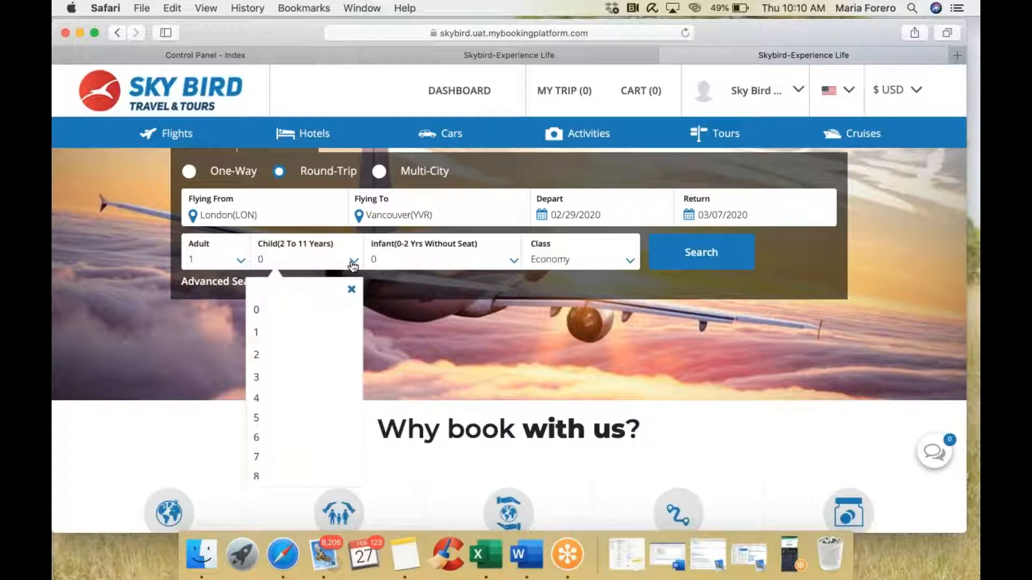
{"action": "left_click", "coordinate": [353, 265]}
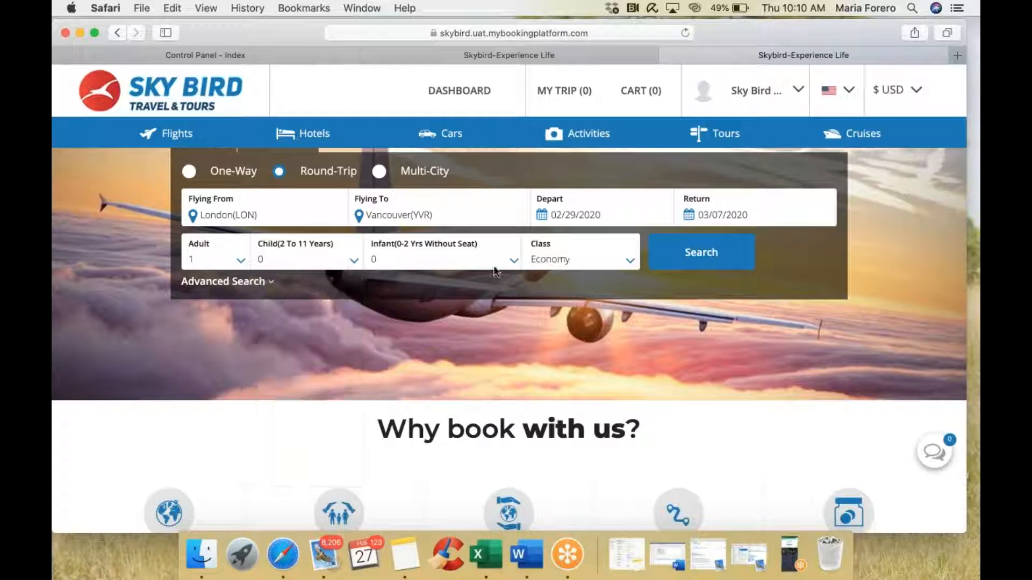
{"action": "left_click", "coordinate": [550, 267]}
{"action": "scroll", "coordinate": [555, 334], "scroll_direction": "down", "scroll_amount": 3}
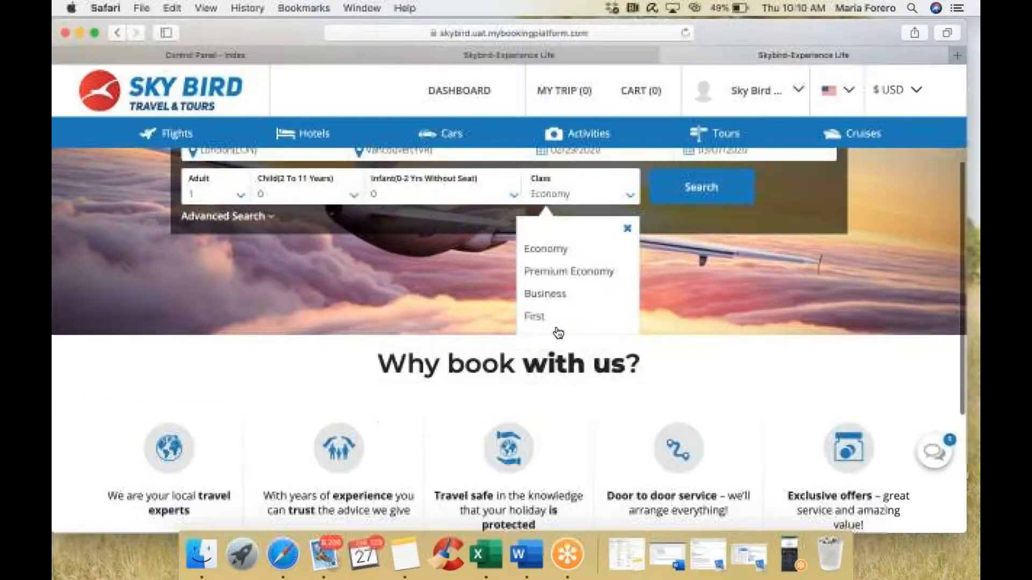
{"action": "scroll", "coordinate": [555, 334], "scroll_direction": "up", "scroll_amount": 4}
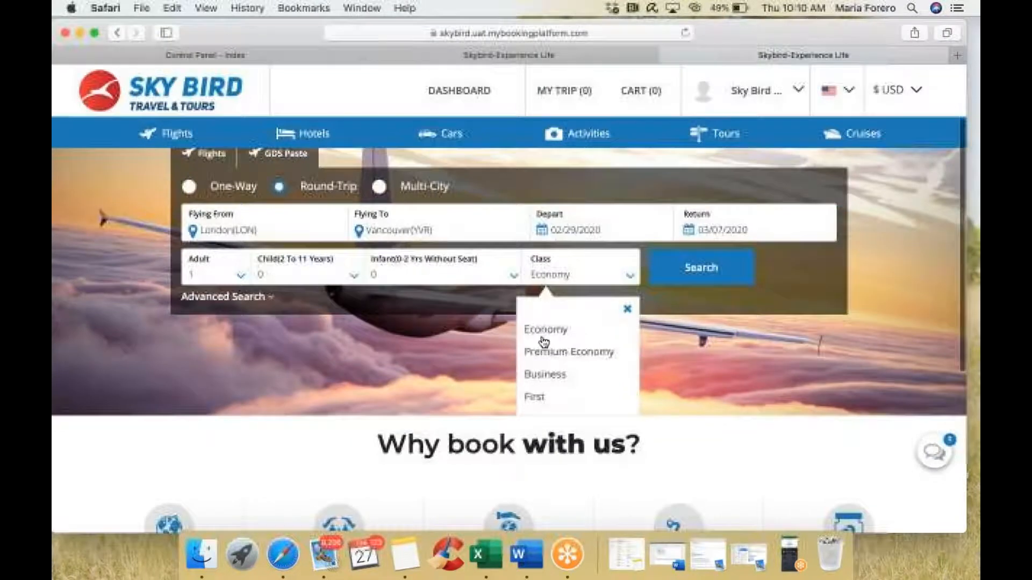
{"action": "left_click", "coordinate": [627, 311]}
Step: Add Delta Air Lines (DL) and Air Canada (AC) as preferred airlines under Advanced Search
{"action": "left_click", "coordinate": [256, 299]}
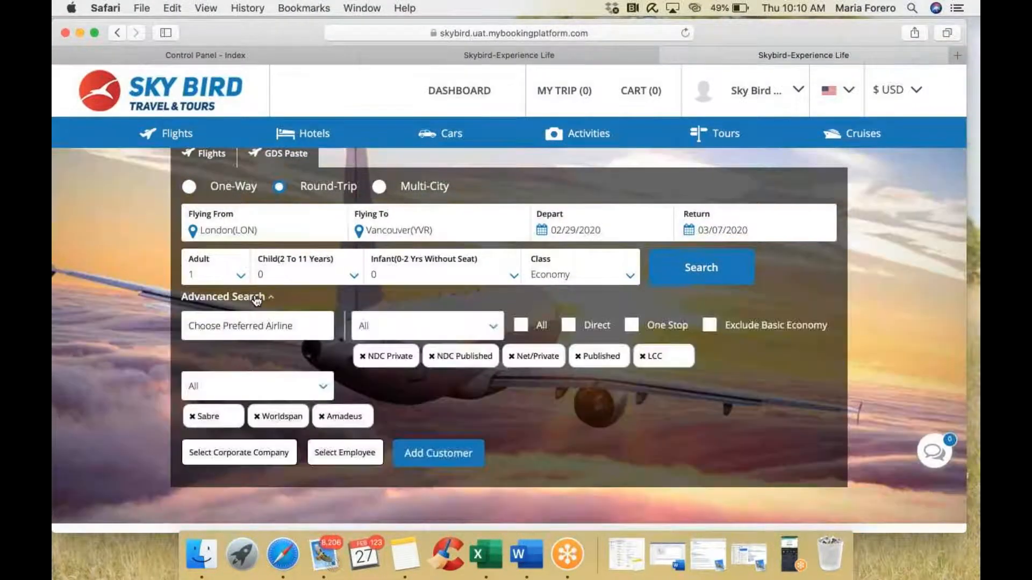
{"action": "scroll", "coordinate": [256, 299], "scroll_direction": "up", "scroll_amount": 2}
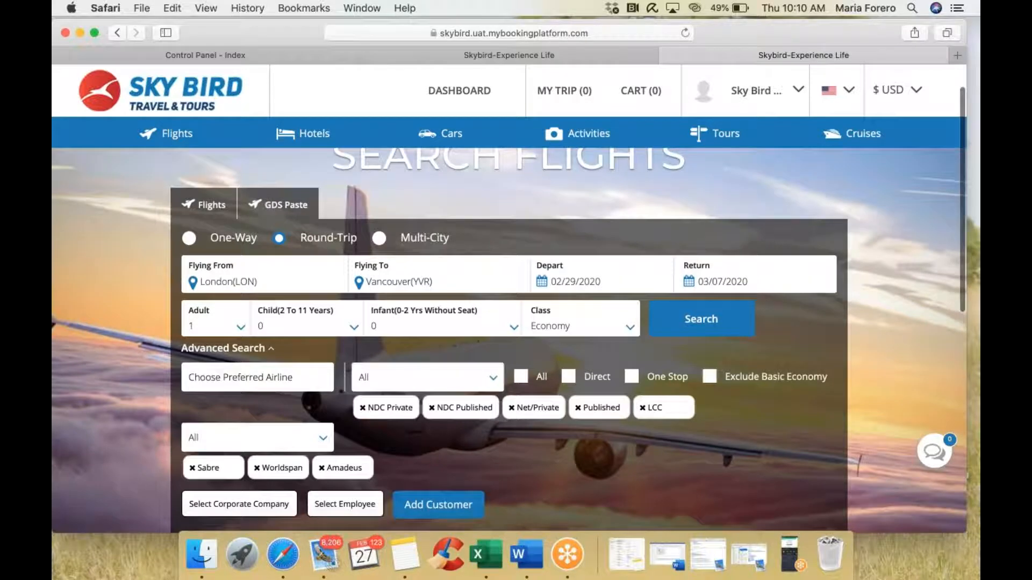
{"action": "scroll", "coordinate": [253, 311], "scroll_direction": "down", "scroll_amount": 3}
{"action": "left_click", "coordinate": [242, 320]}
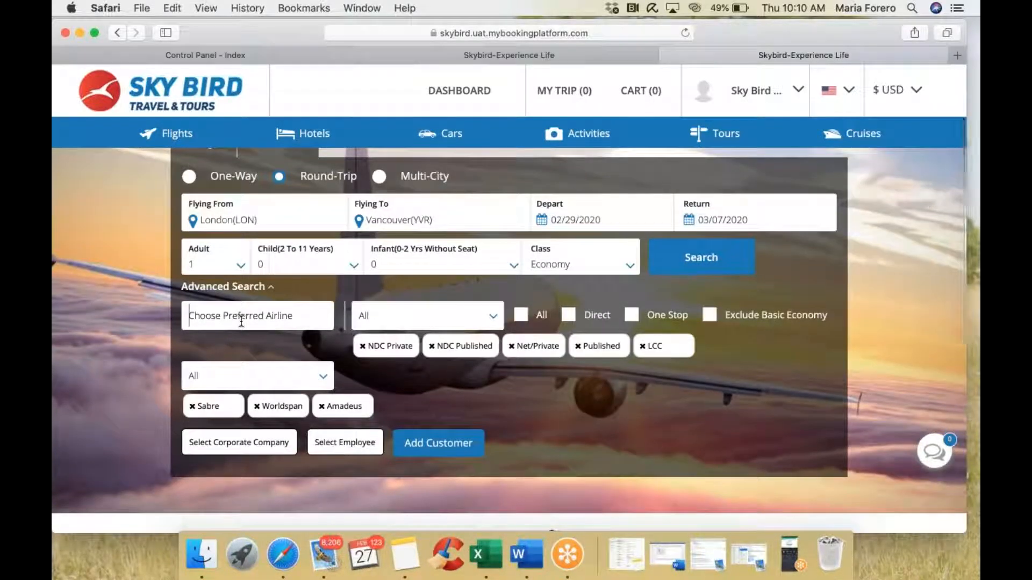
{"action": "type", "text": "del"}
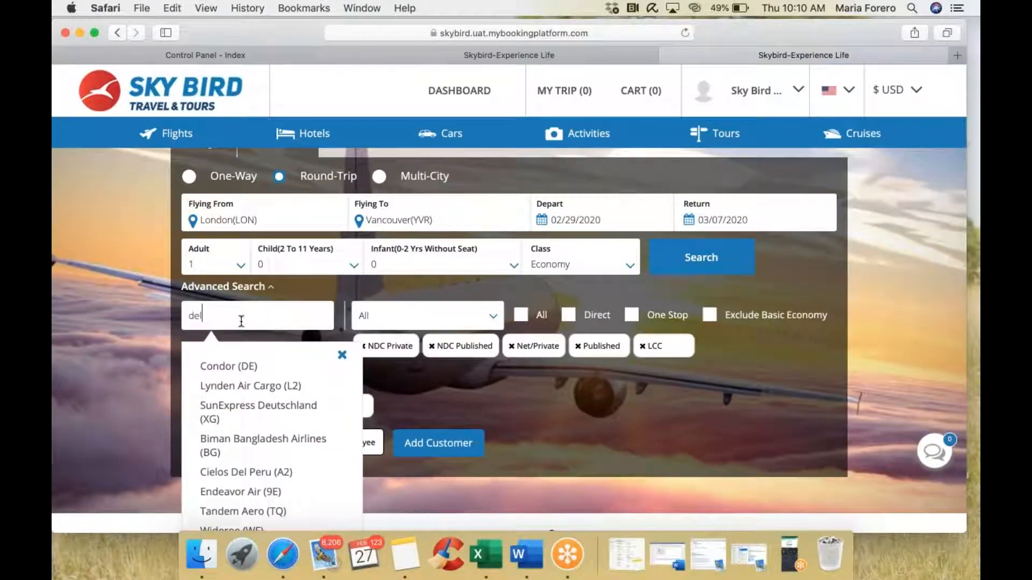
{"action": "left_click", "coordinate": [277, 387]}
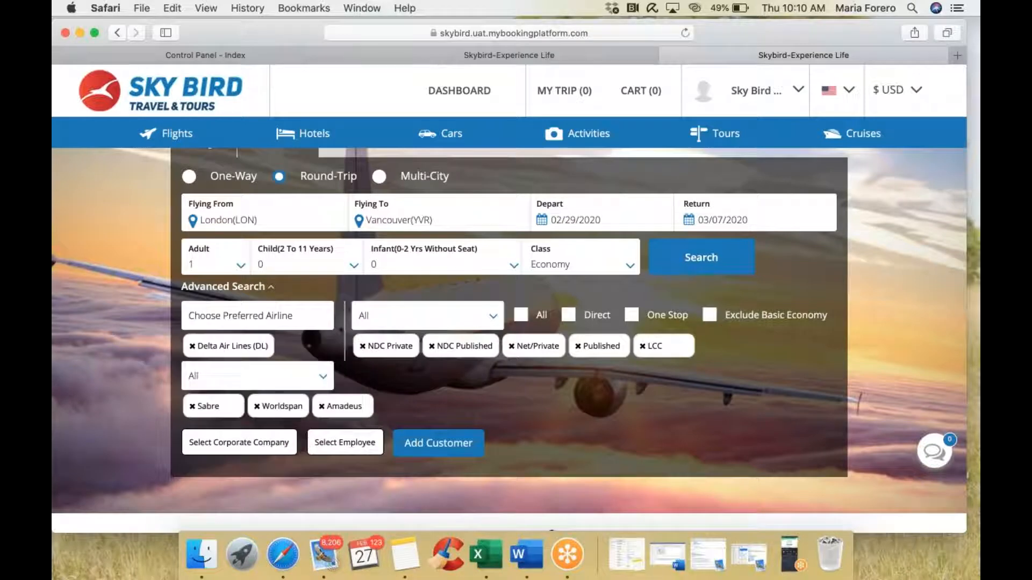
{"action": "type", "text": "air c"}
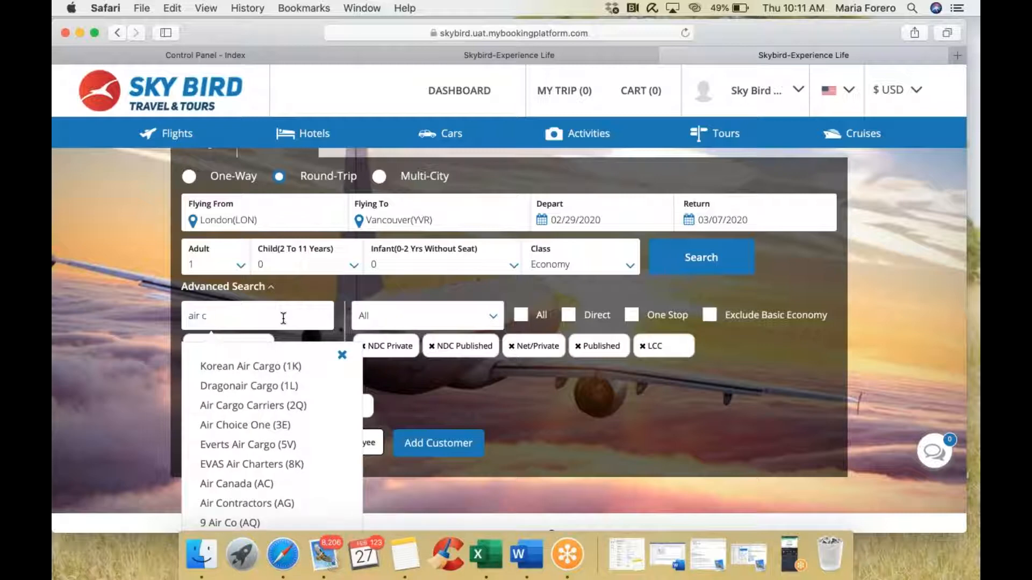
{"action": "type", "text": "an"}
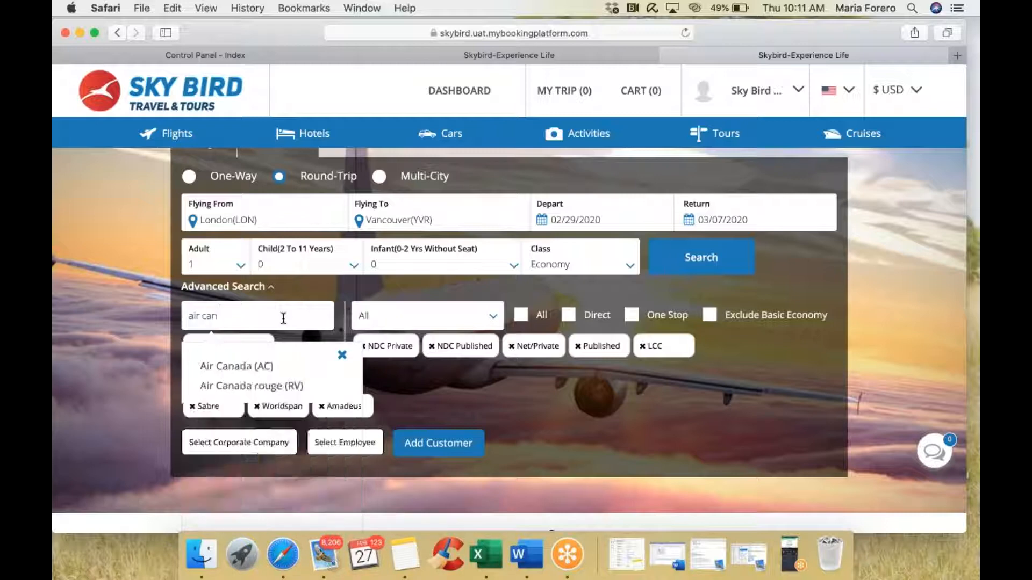
{"action": "left_click", "coordinate": [276, 366]}
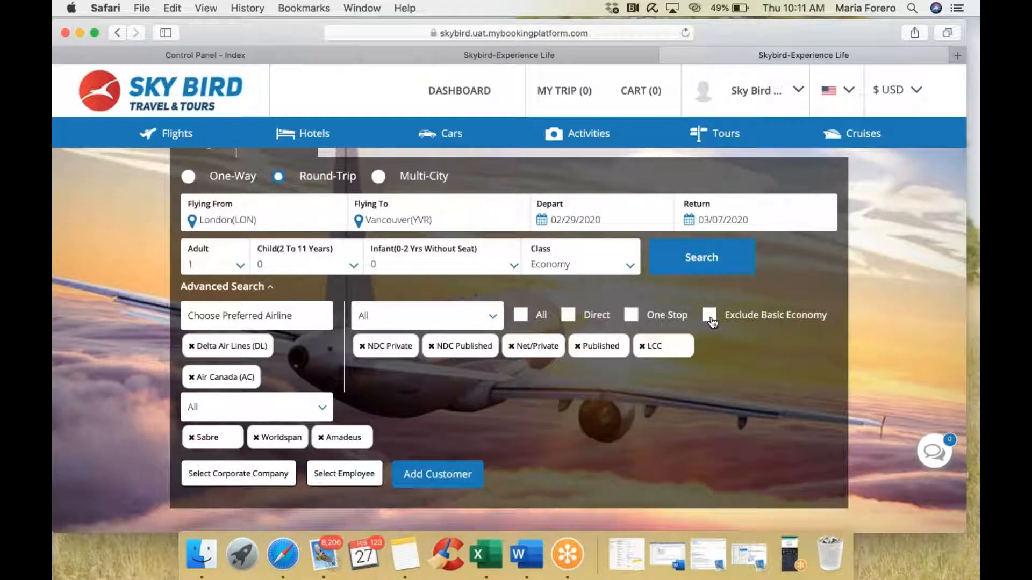
Step: Leave the fare type set to All
{"action": "left_click", "coordinate": [494, 320]}
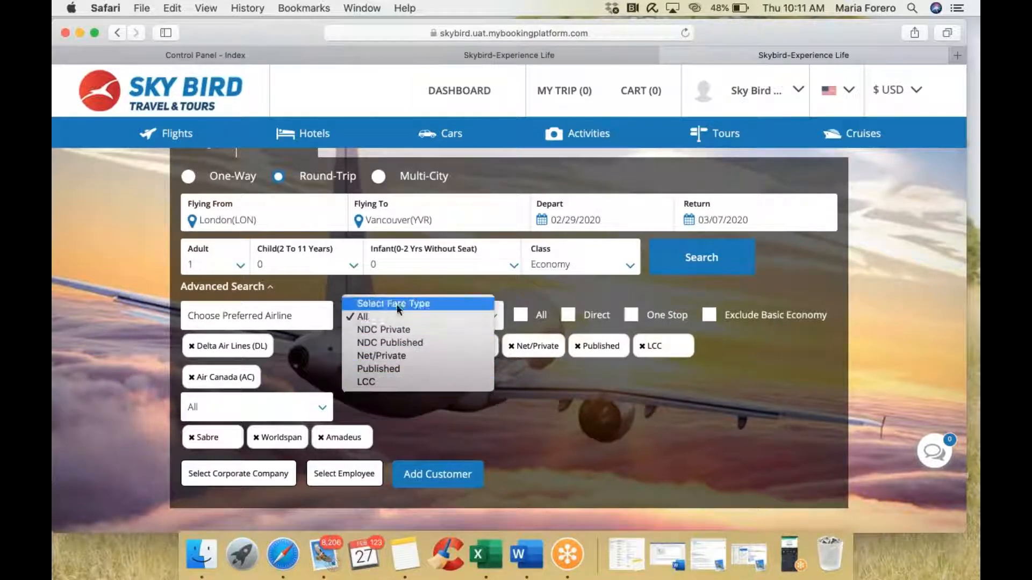
{"action": "left_click", "coordinate": [518, 405]}
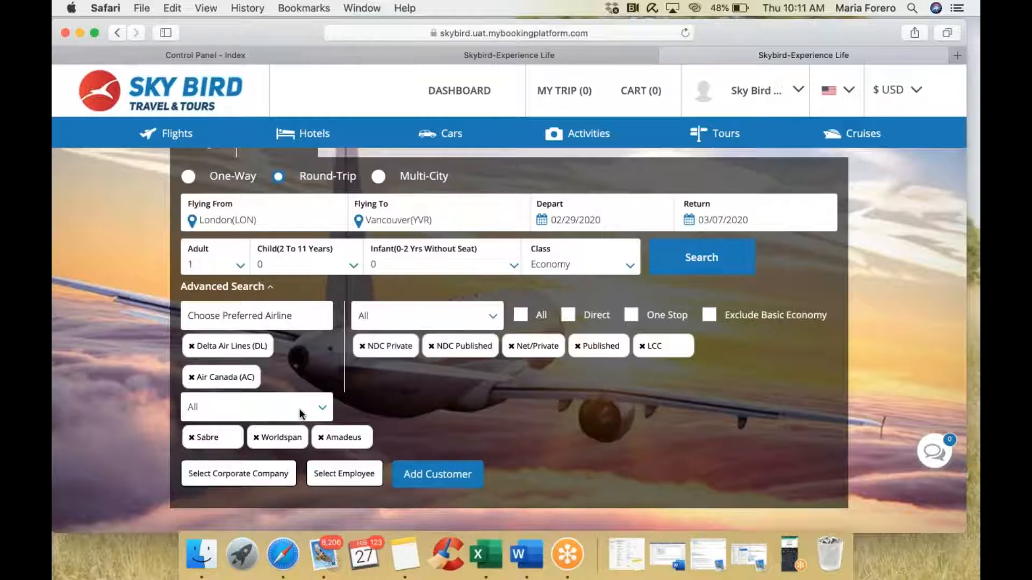
{"action": "scroll", "coordinate": [299, 413], "scroll_direction": "up", "scroll_amount": 5}
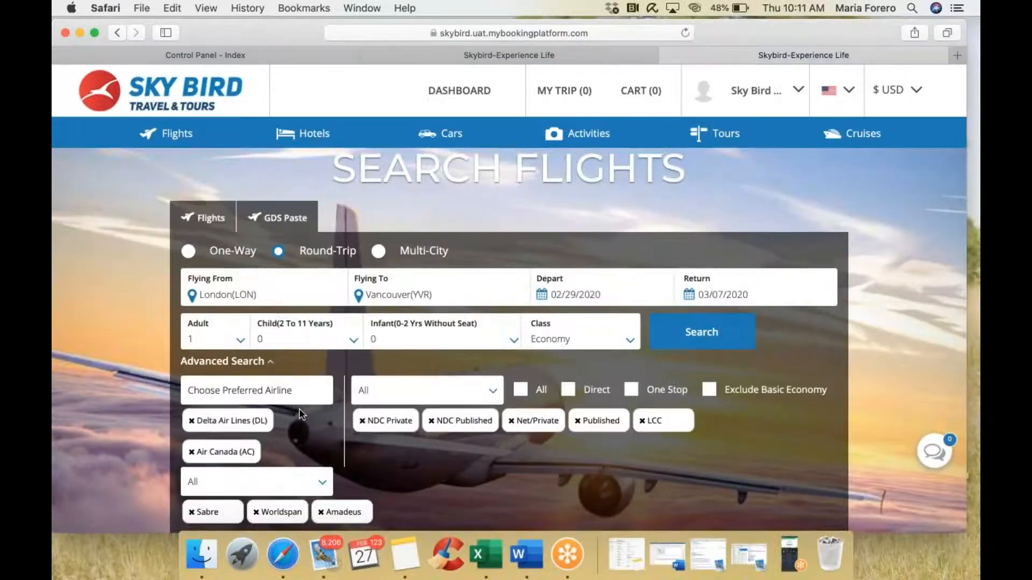
{"action": "scroll", "coordinate": [300, 413], "scroll_direction": "down", "scroll_amount": 3}
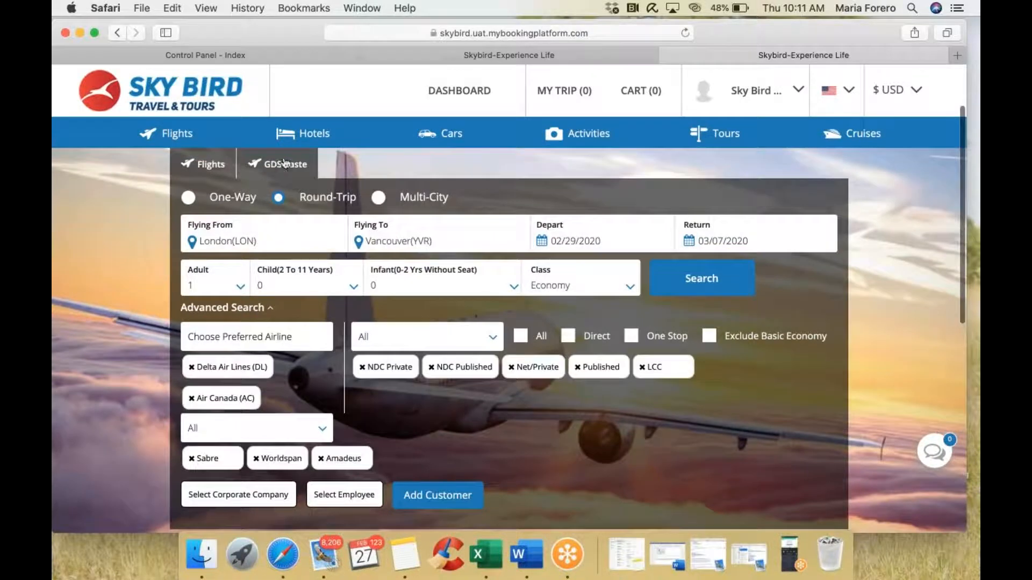
Step: Paste the GDS segment line for the Delta JFK–LHR 03/15/2020 flight and run the search
{"action": "left_click", "coordinate": [282, 167]}
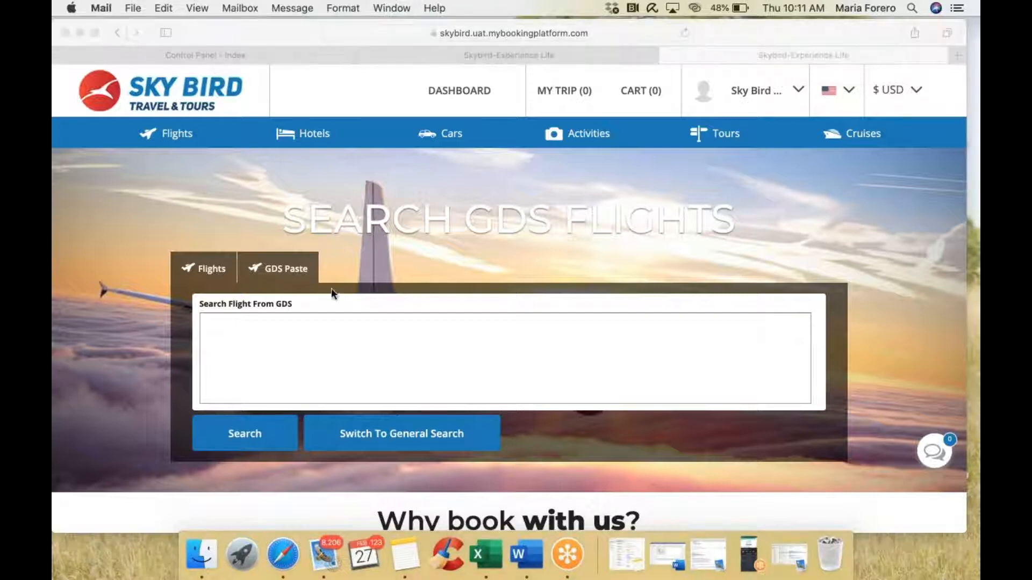
{"action": "left_click", "coordinate": [310, 347]}
{"action": "type", "text": "1 DL 1 V 15MAR s JFKLHR SS1 800P 710A 16MAR M /DCDL /E"}
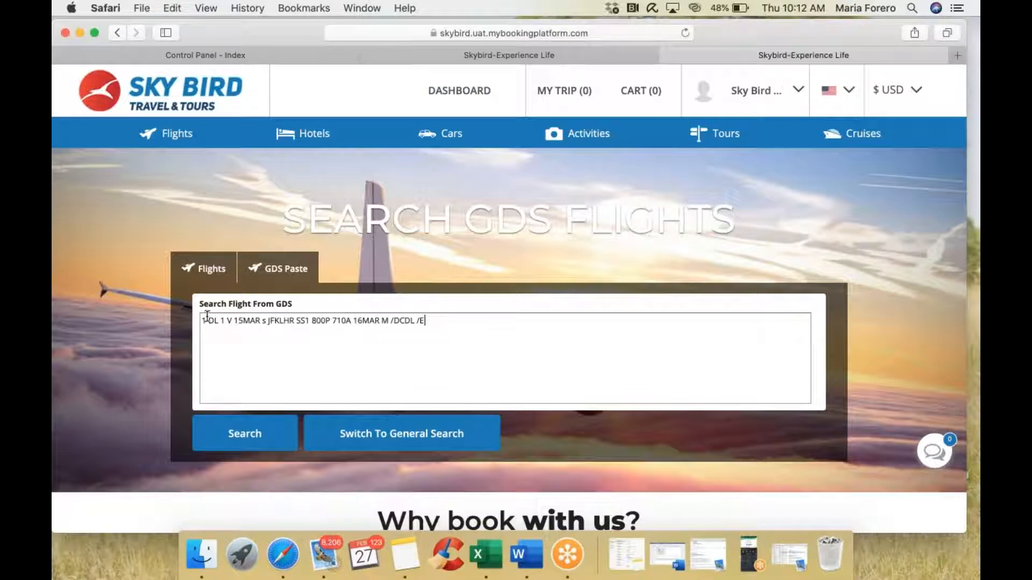
{"action": "left_click_drag", "start_coordinate": [202, 321], "coordinate": [424, 339]}
{"action": "key", "text": "super+c"}
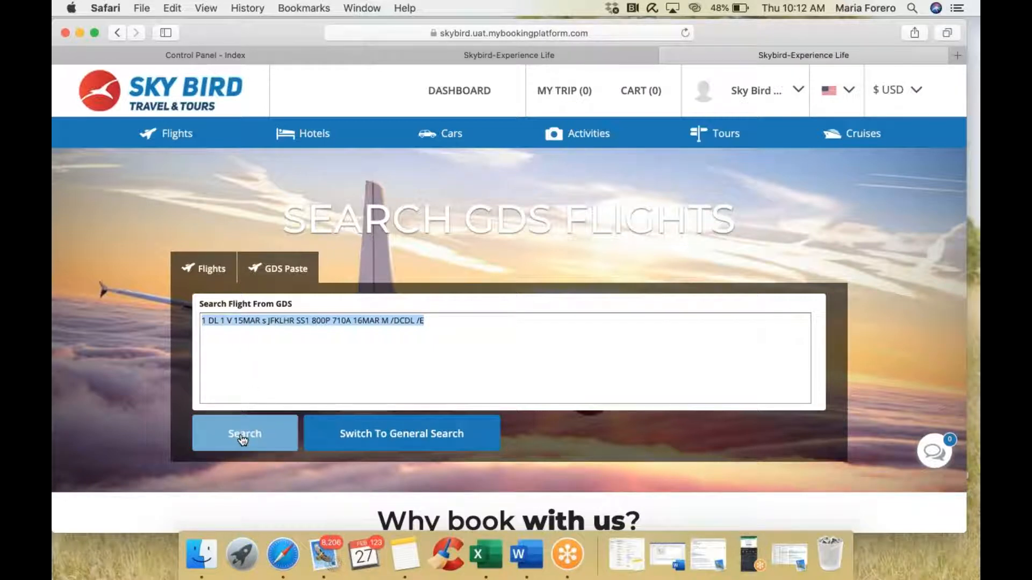
{"action": "left_click", "coordinate": [398, 442]}
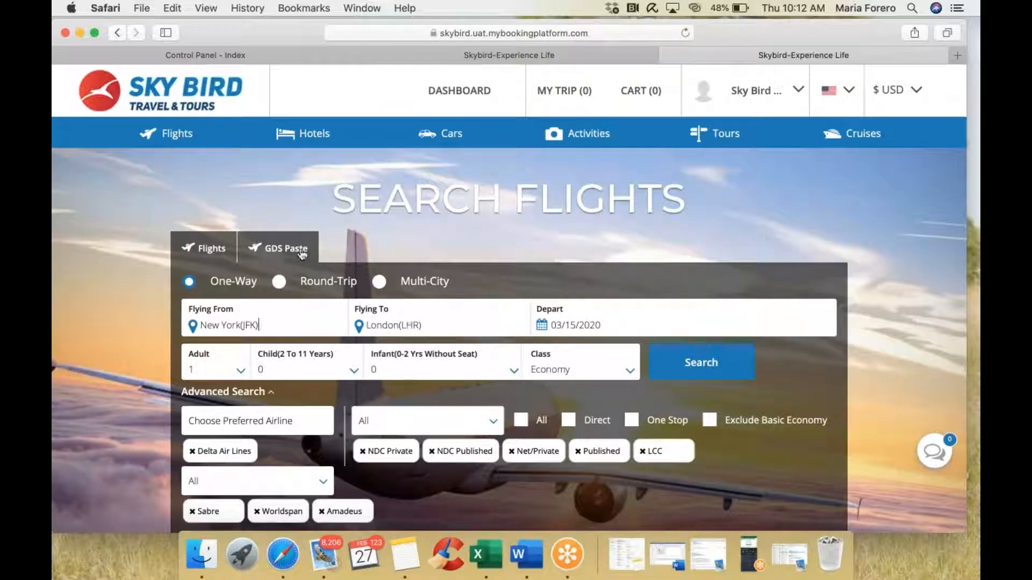
Step: Search the pasted GDS line on the GDS Paste tab, returning the $450.00 Delta JFK–LHR flight
{"action": "left_click", "coordinate": [702, 362]}
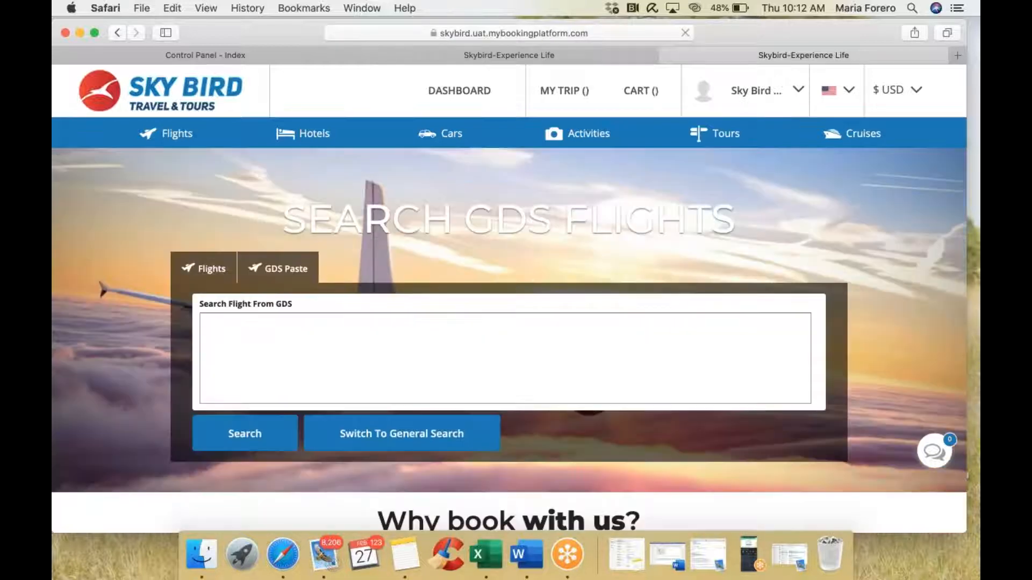
{"action": "key", "text": "super+v"}
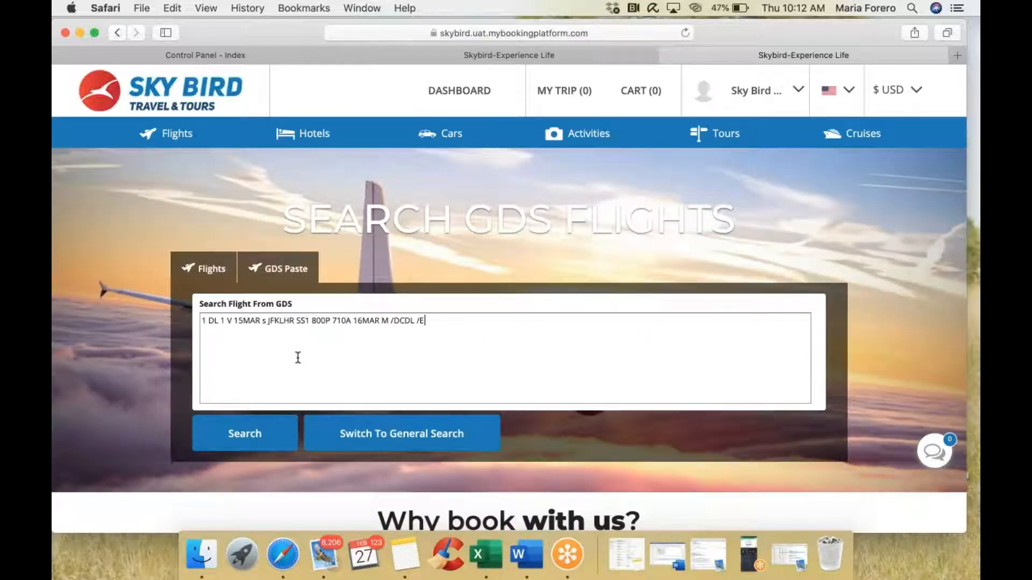
{"action": "left_click", "coordinate": [253, 446]}
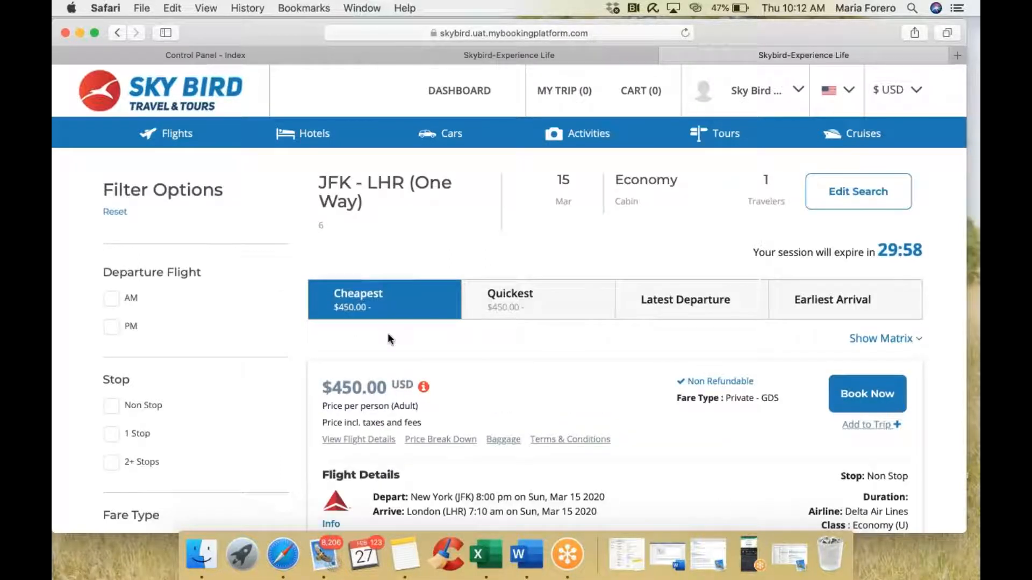
Step: Try the PM and AM departure filters, then clear them
{"action": "scroll", "coordinate": [230, 284], "scroll_direction": "down", "scroll_amount": 1}
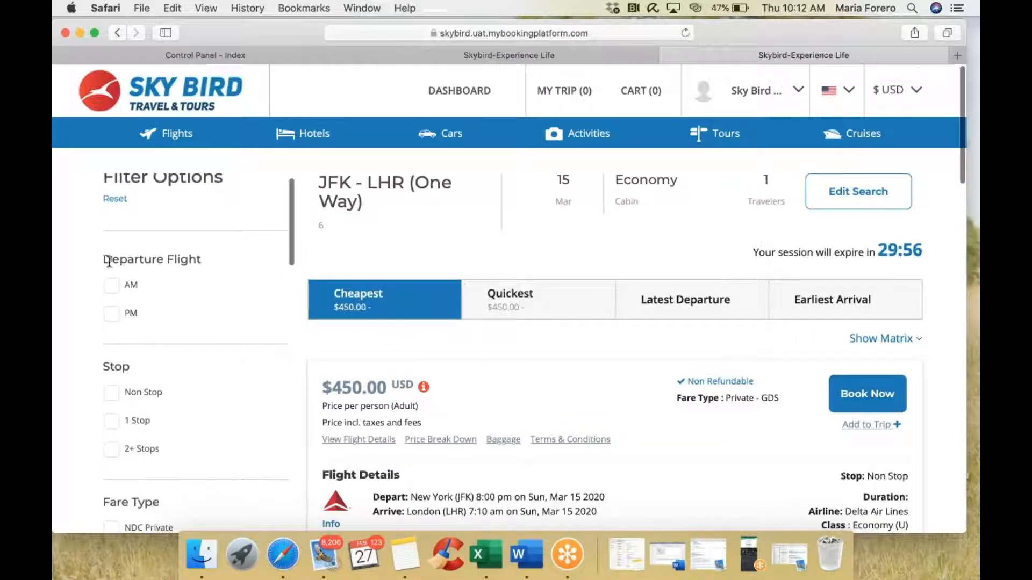
{"action": "left_click", "coordinate": [111, 315]}
{"action": "left_click", "coordinate": [109, 287]}
{"action": "left_click", "coordinate": [109, 287]}
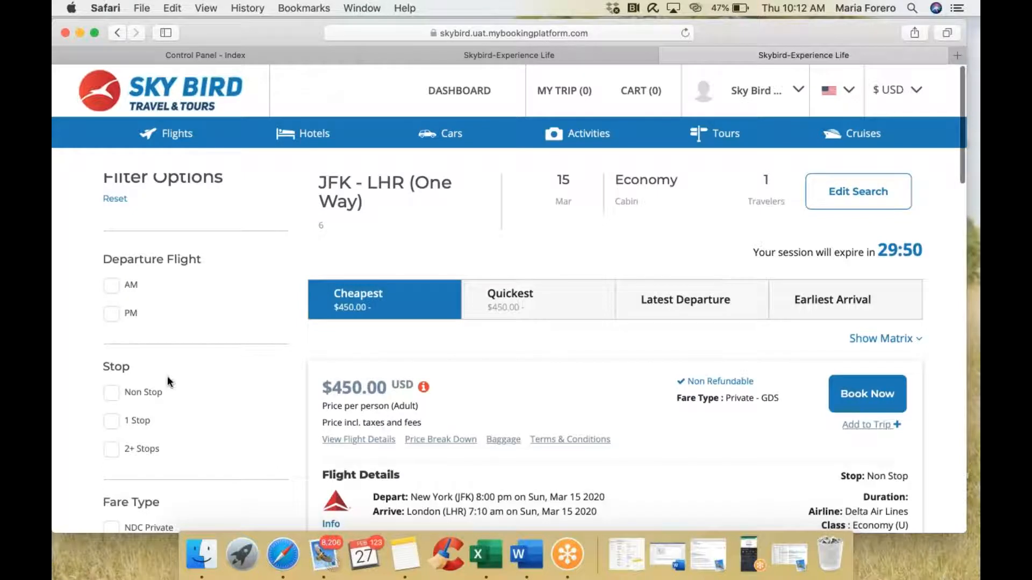
Step: Tick Net/Private under Fare Type, leaving the $450.00 Delta Private GDS fares listed
{"action": "scroll", "coordinate": [166, 380], "scroll_direction": "down", "scroll_amount": 3}
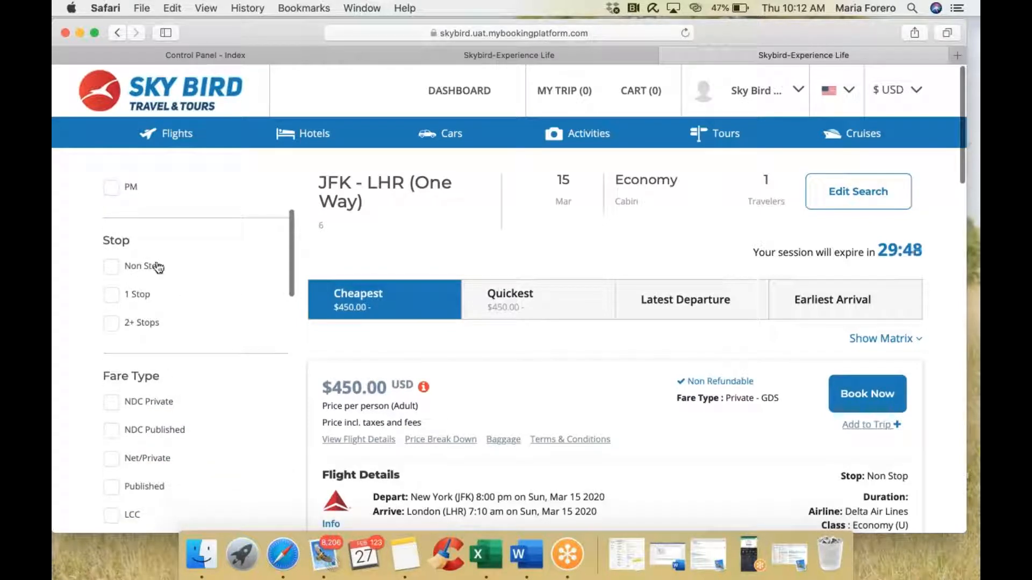
{"action": "scroll", "coordinate": [166, 363], "scroll_direction": "down", "scroll_amount": 3}
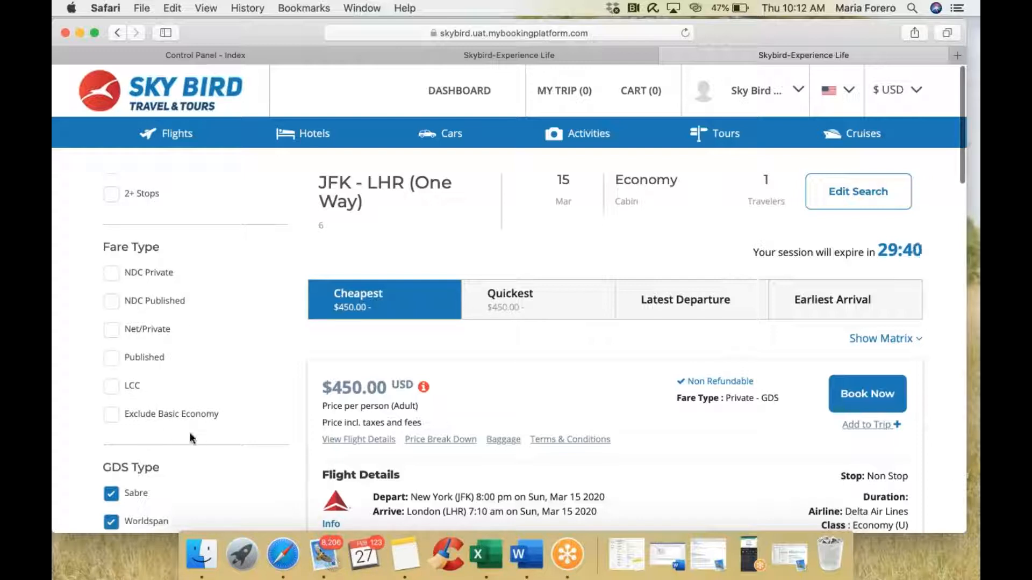
{"action": "scroll", "coordinate": [191, 436], "scroll_direction": "down", "scroll_amount": 4}
{"action": "scroll", "coordinate": [210, 341], "scroll_direction": "down", "scroll_amount": 5}
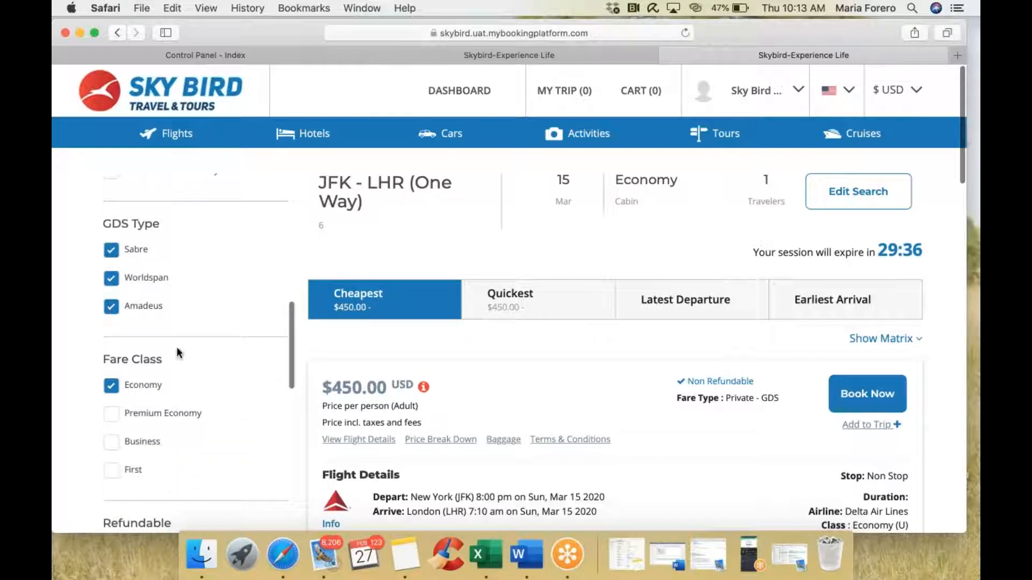
{"action": "scroll", "coordinate": [181, 355], "scroll_direction": "down", "scroll_amount": 5}
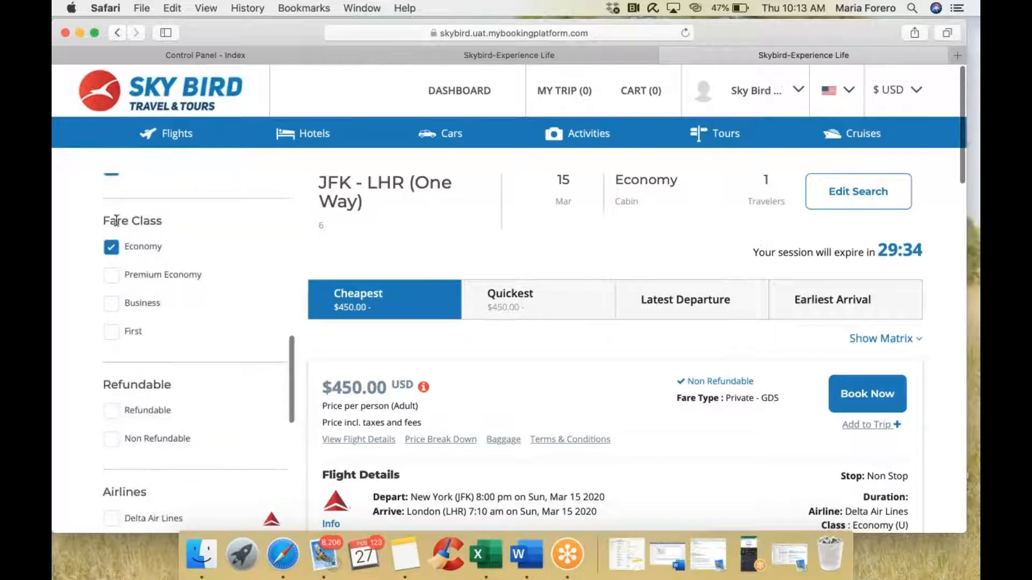
{"action": "scroll", "coordinate": [145, 322], "scroll_direction": "down", "scroll_amount": 5}
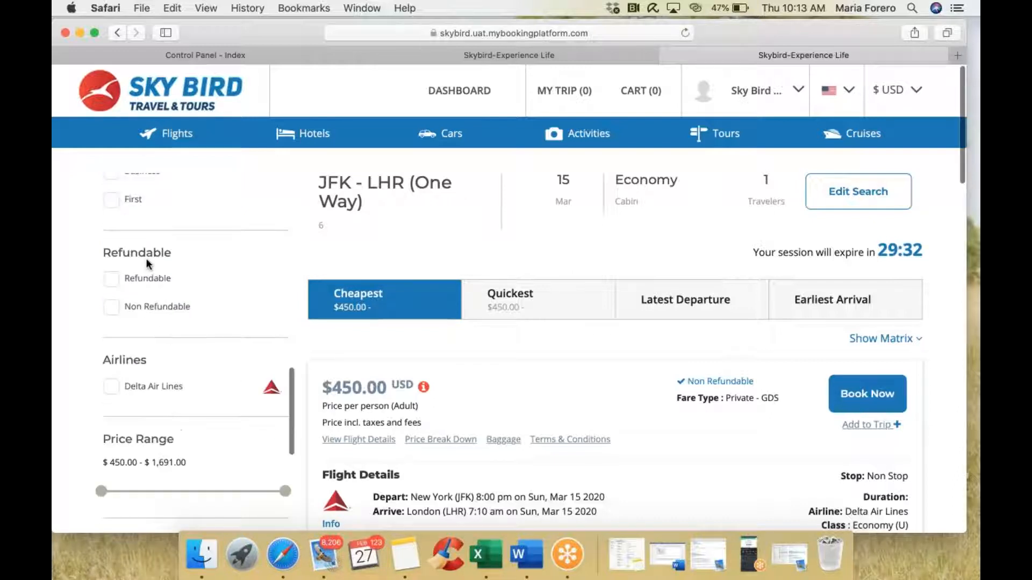
{"action": "scroll", "coordinate": [159, 338], "scroll_direction": "down", "scroll_amount": 5}
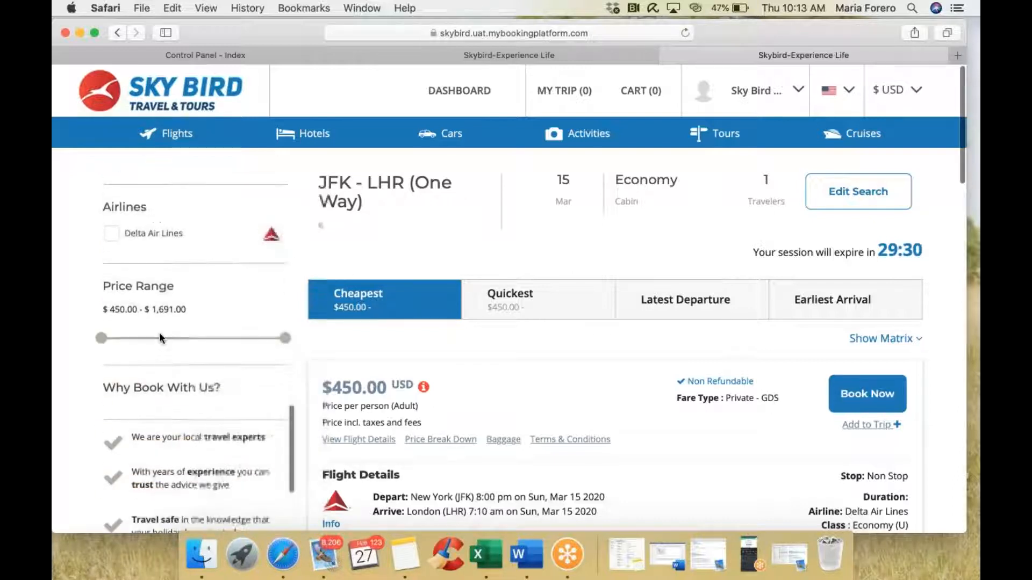
{"action": "scroll", "coordinate": [188, 322], "scroll_direction": "up", "scroll_amount": 15}
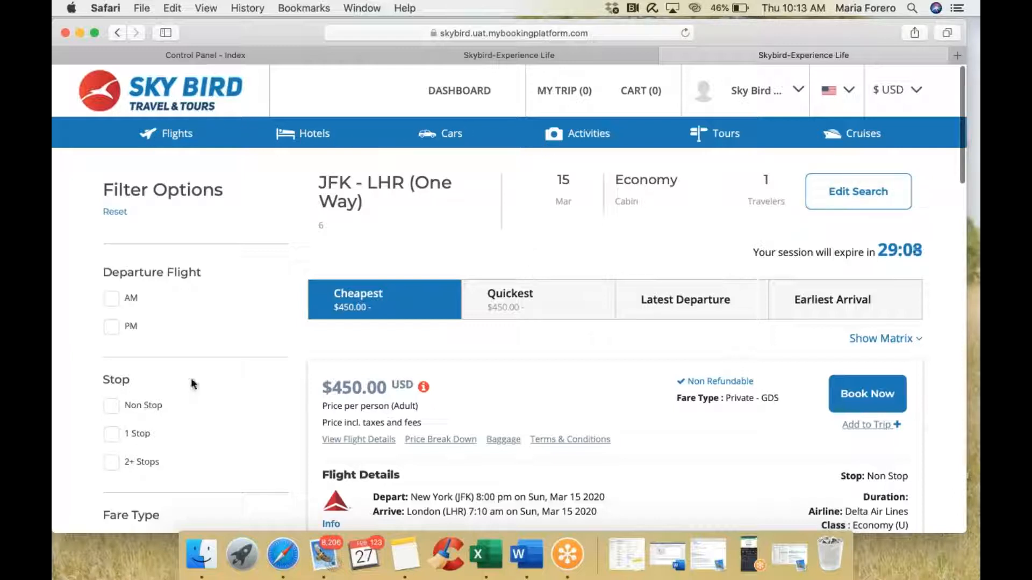
{"action": "scroll", "coordinate": [194, 383], "scroll_direction": "down", "scroll_amount": 3}
{"action": "scroll", "coordinate": [577, 390], "scroll_direction": "down", "scroll_amount": 4}
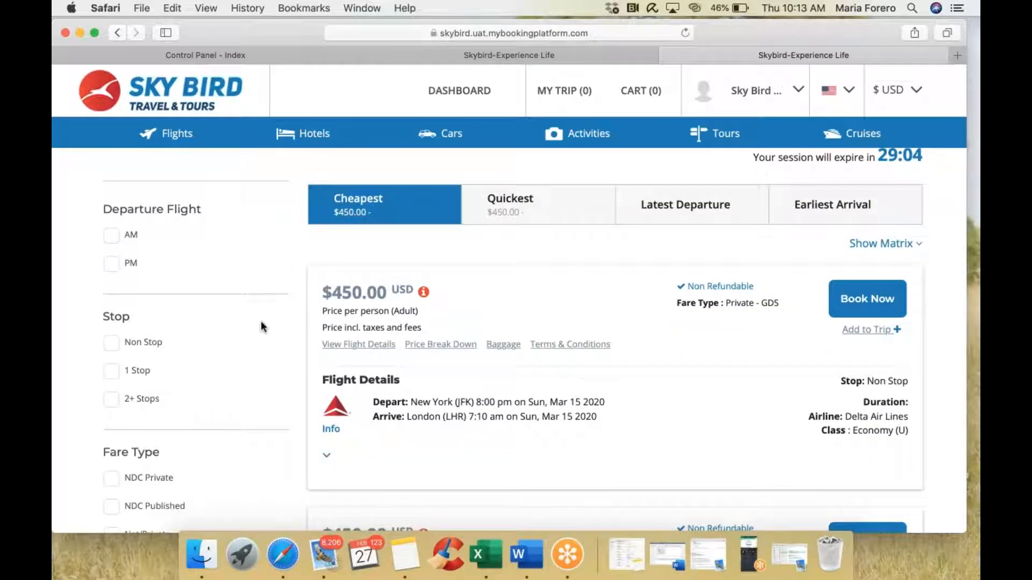
{"action": "scroll", "coordinate": [262, 326], "scroll_direction": "down", "scroll_amount": 7}
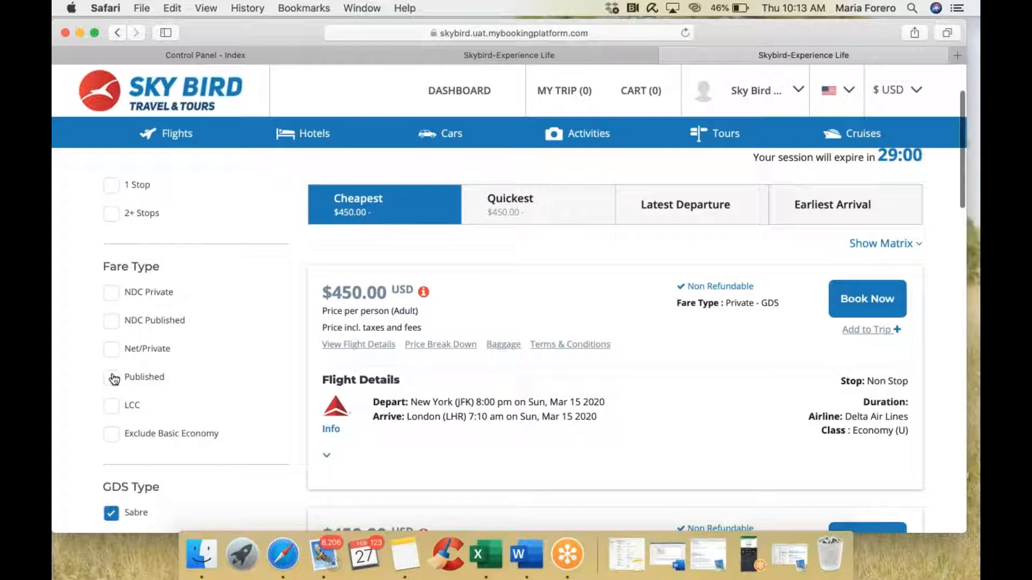
{"action": "left_click", "coordinate": [112, 351]}
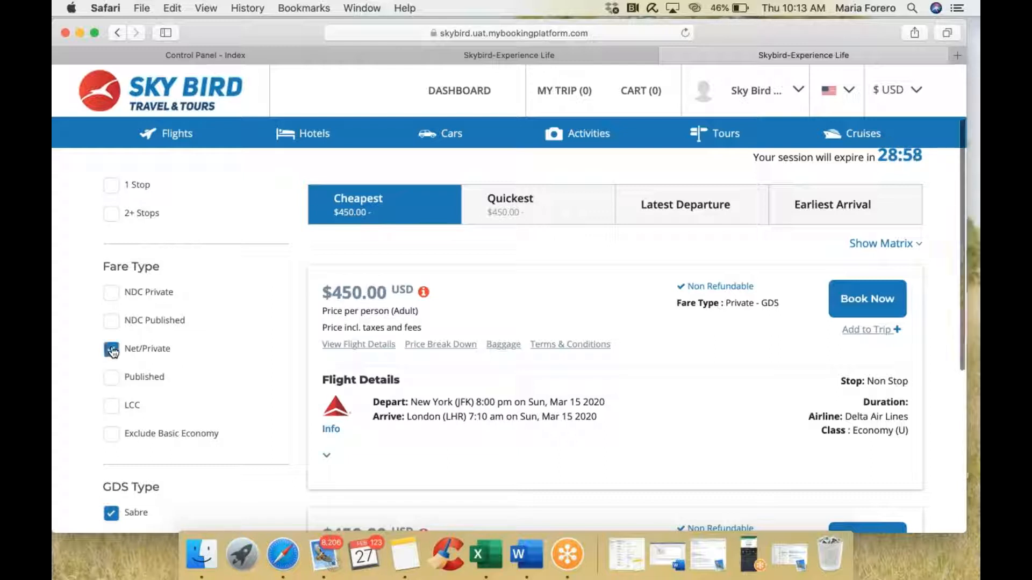
{"action": "scroll", "coordinate": [526, 399], "scroll_direction": "down", "scroll_amount": 2}
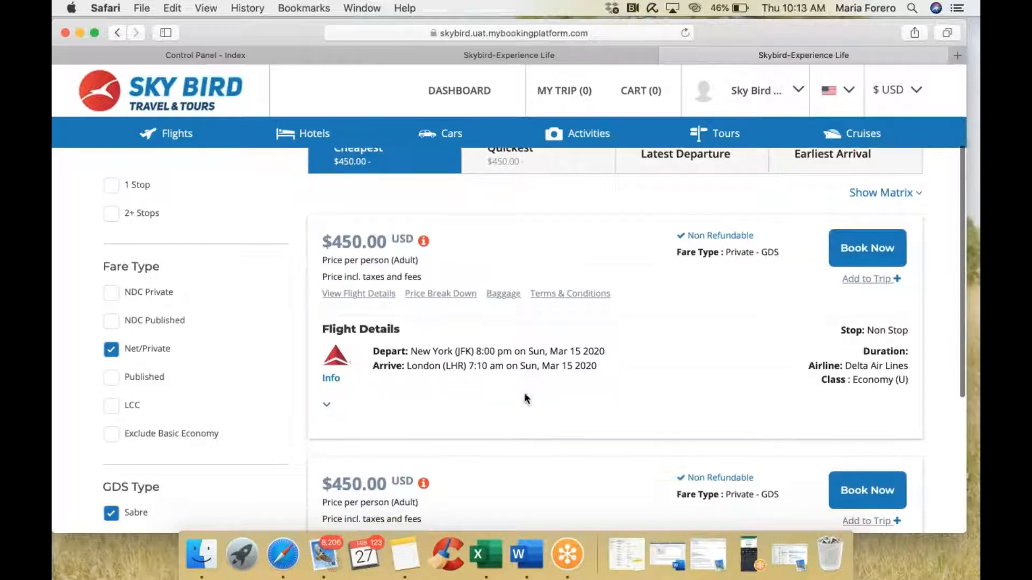
{"action": "left_click_drag", "start_coordinate": [725, 252], "coordinate": [763, 257]}
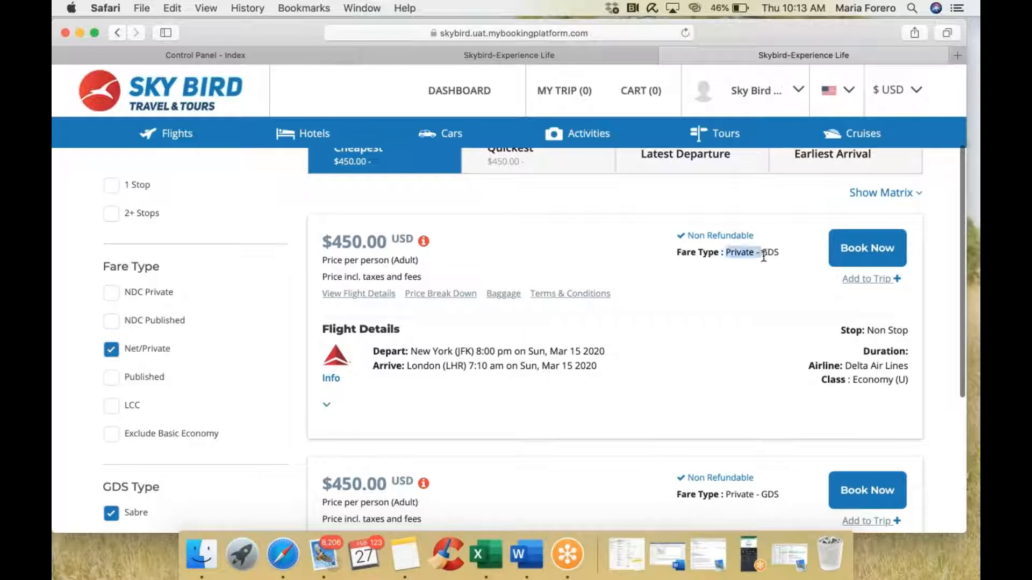
{"action": "left_click", "coordinate": [337, 297]}
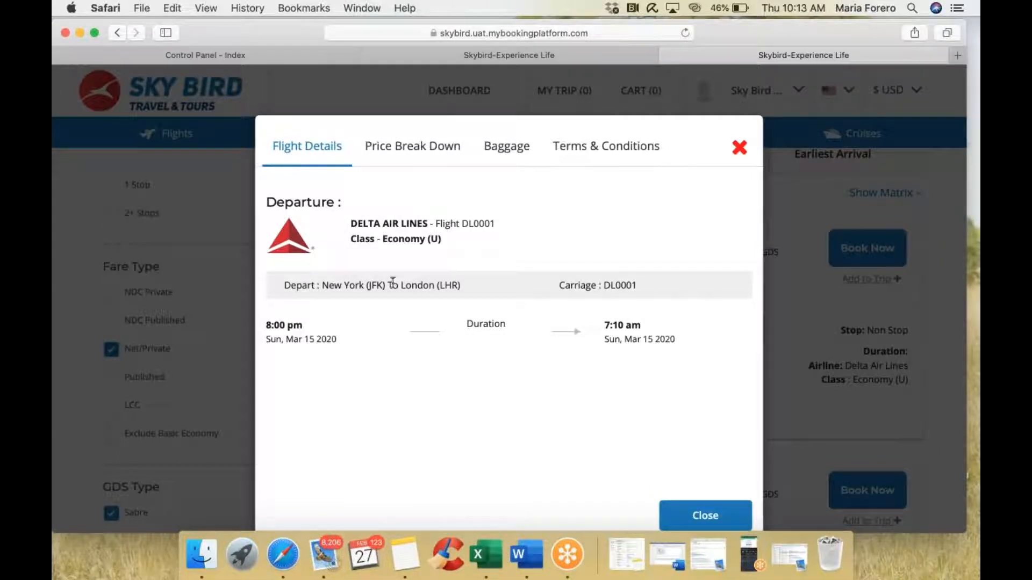
{"action": "left_click", "coordinate": [433, 157]}
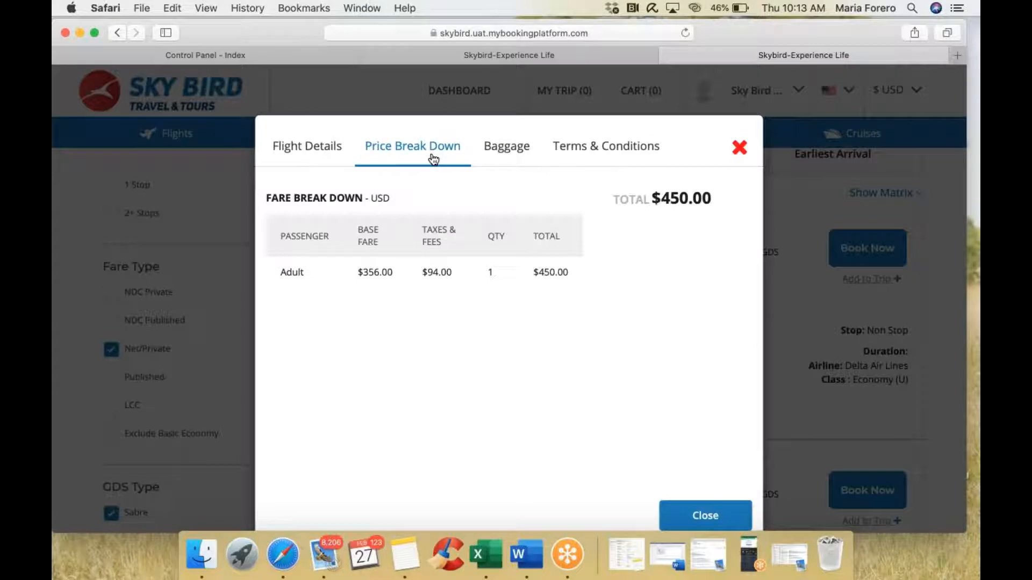
{"action": "left_click", "coordinate": [515, 155]}
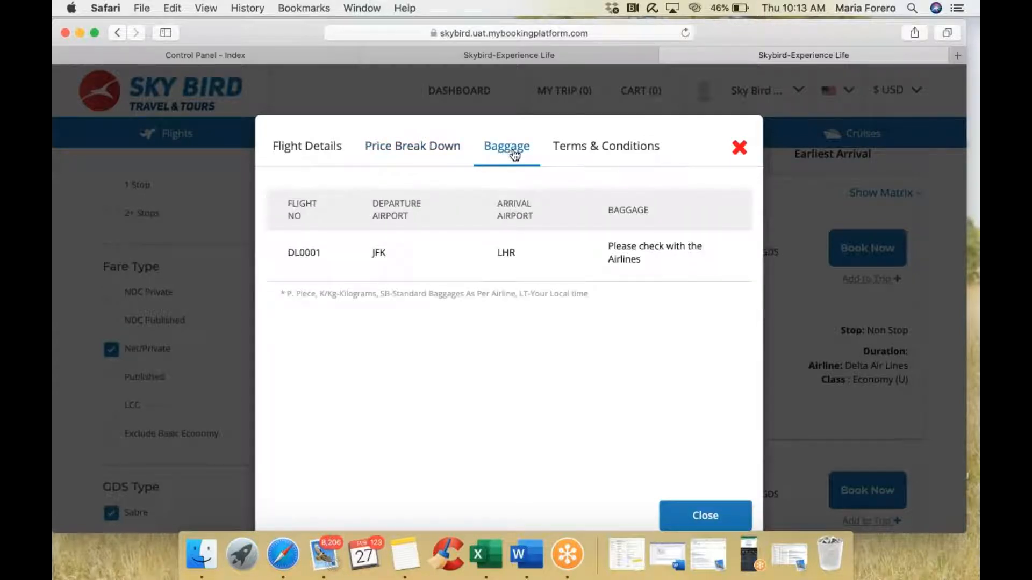
{"action": "left_click", "coordinate": [611, 149]}
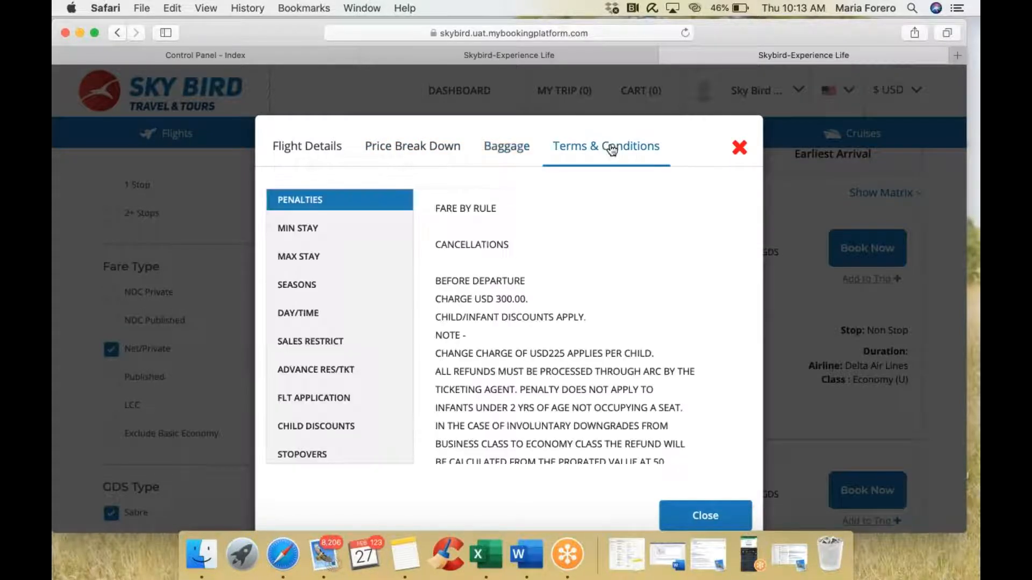
{"action": "scroll", "coordinate": [613, 323], "scroll_direction": "down", "scroll_amount": 5}
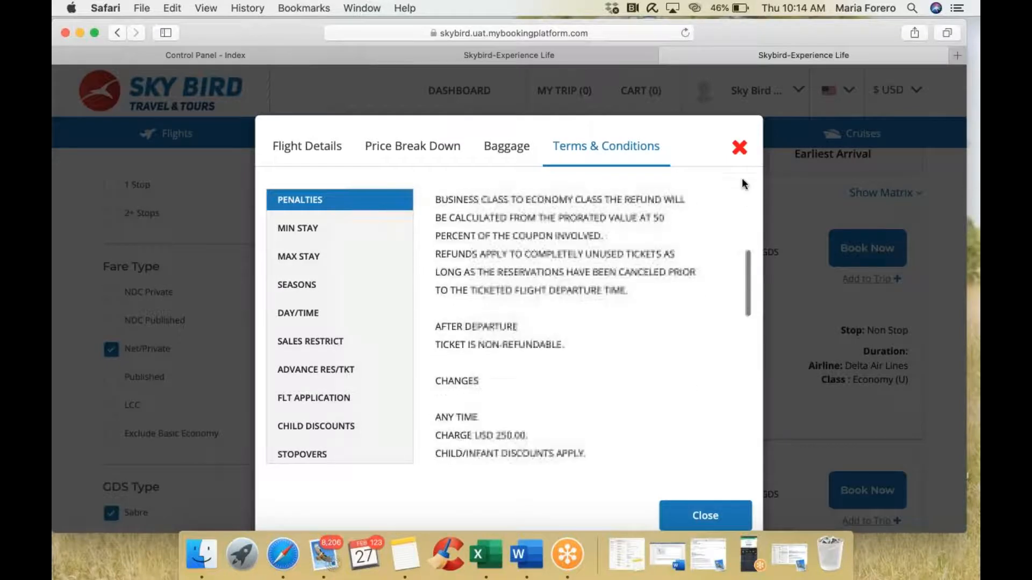
{"action": "left_click", "coordinate": [740, 148]}
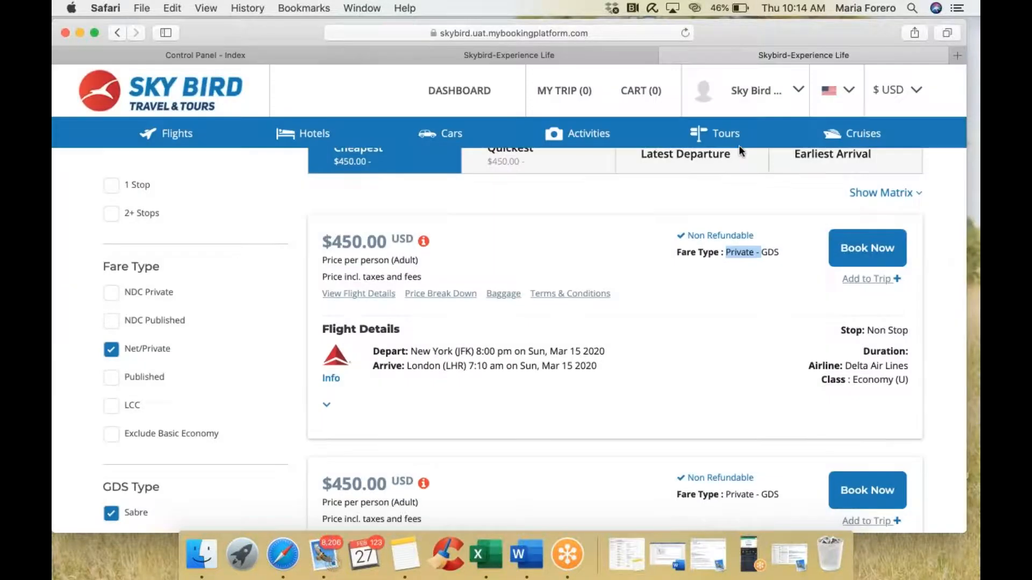
Step: Book the $450 Delta Air Lines flight and set the passenger title to Mr
{"action": "left_click", "coordinate": [858, 251]}
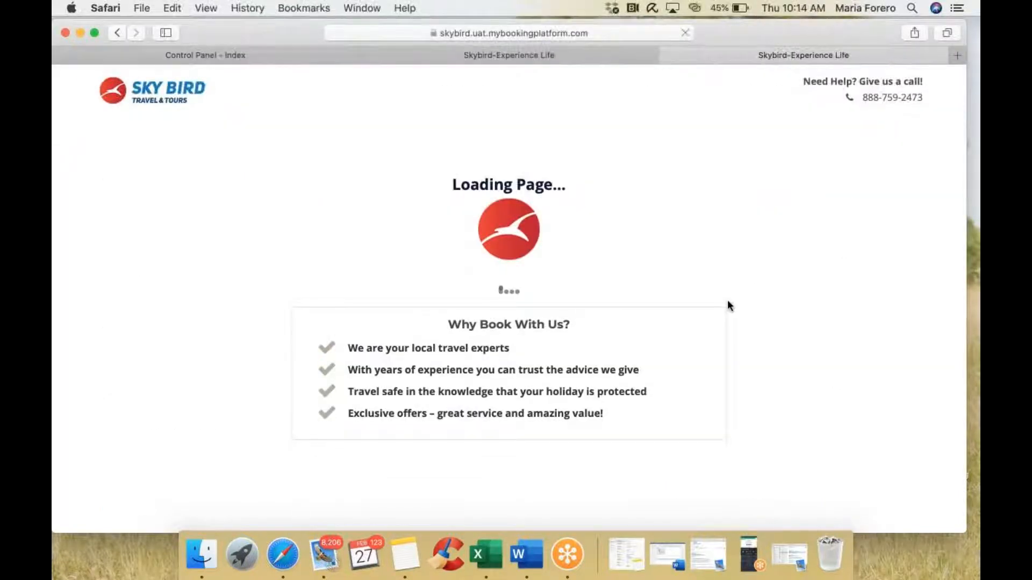
{"action": "scroll", "coordinate": [730, 293], "scroll_direction": "down", "scroll_amount": 5}
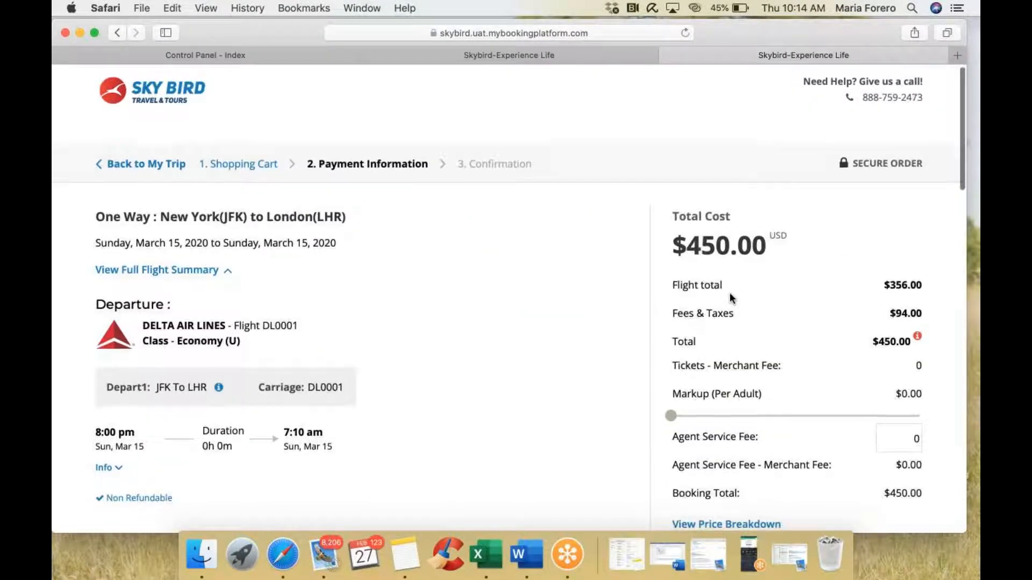
{"action": "scroll", "coordinate": [732, 285], "scroll_direction": "down", "scroll_amount": 10}
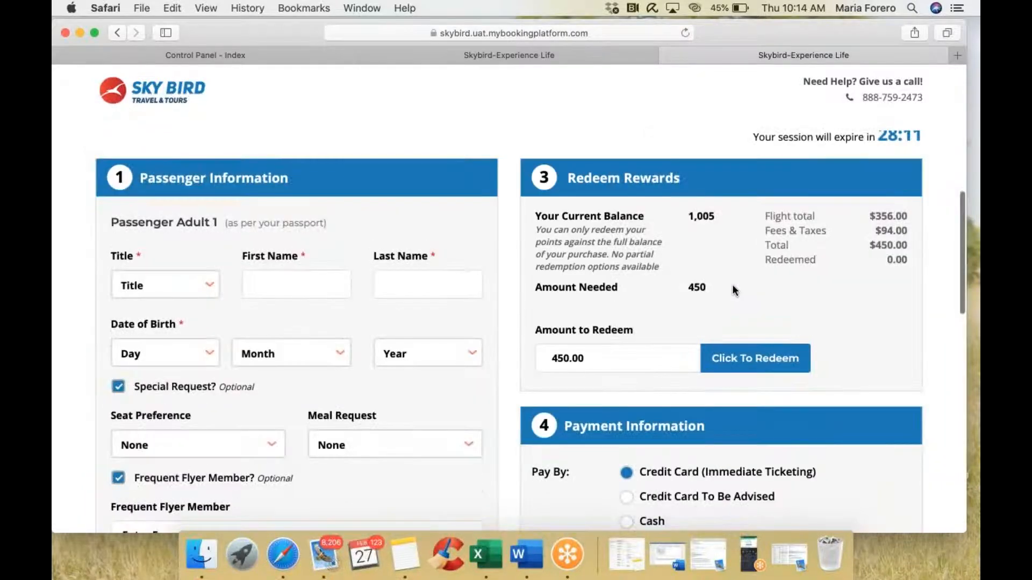
{"action": "scroll", "coordinate": [732, 290], "scroll_direction": "down", "scroll_amount": 4}
{"action": "left_click", "coordinate": [190, 176]}
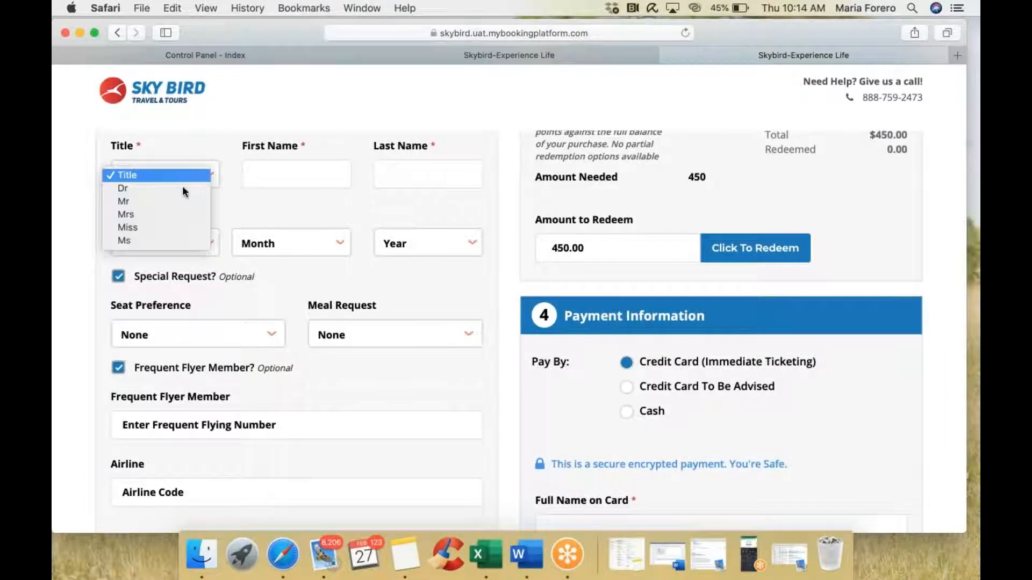
{"action": "left_click", "coordinate": [210, 200]}
Step: Enter the passenger's first and last name, correcting the initial test entries
{"action": "left_click", "coordinate": [293, 165]}
{"action": "type", "text": "Test"}
{"action": "left_click", "coordinate": [411, 178]}
{"action": "type", "text": "Tes"}
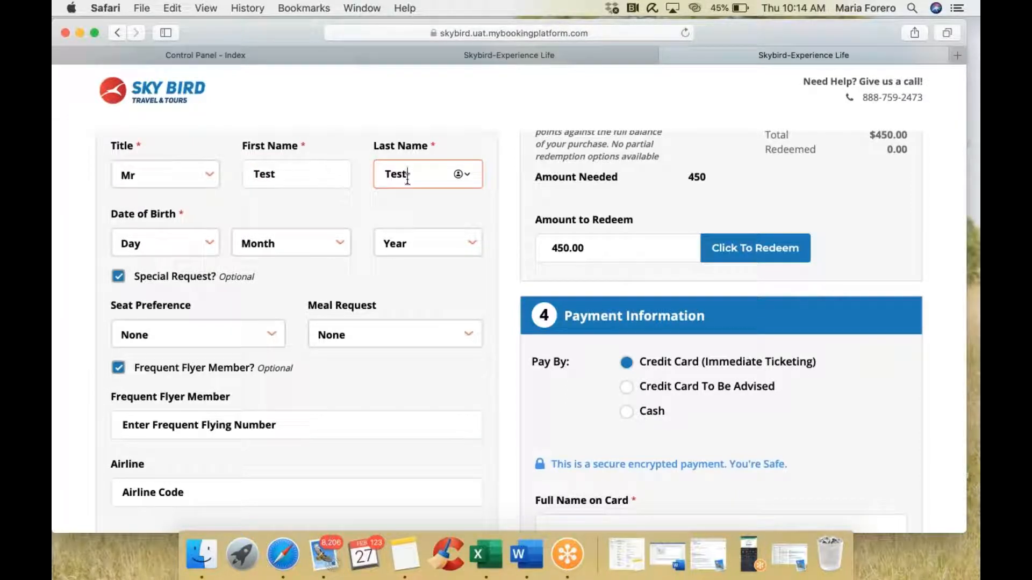
{"action": "key", "text": "shift+Tab"}
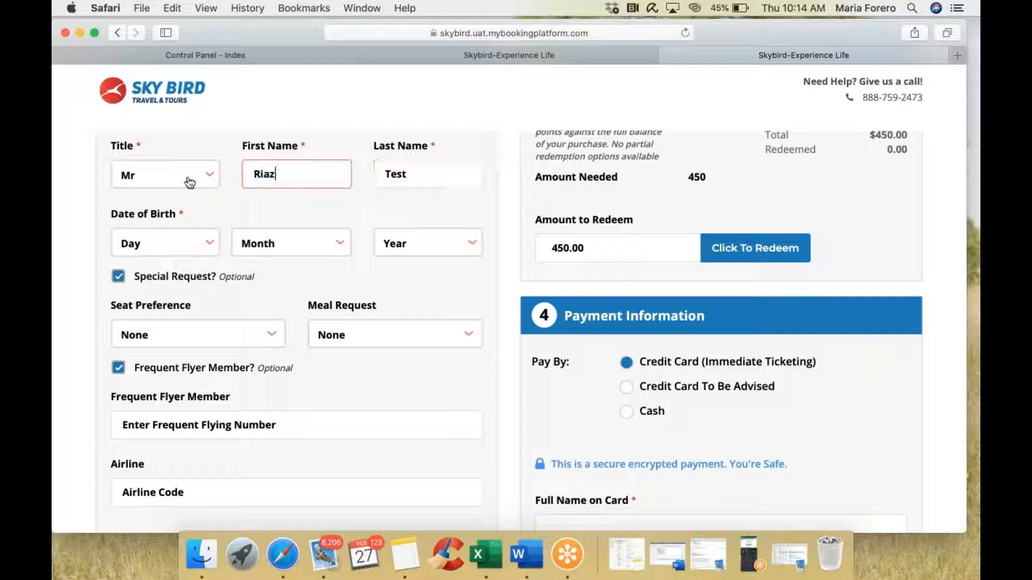
{"action": "key", "text": "Tab"}
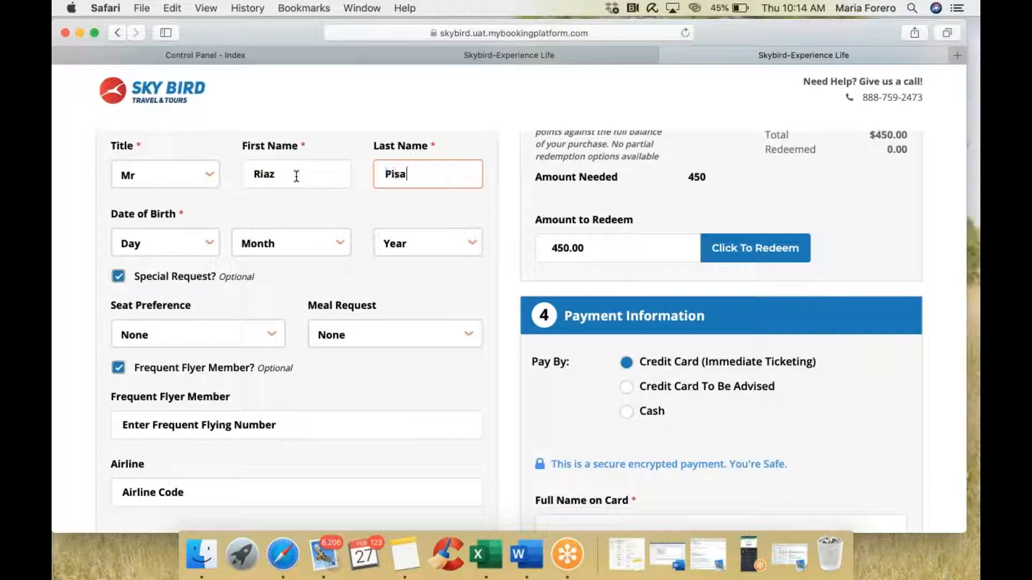
{"action": "left_click", "coordinate": [178, 253]}
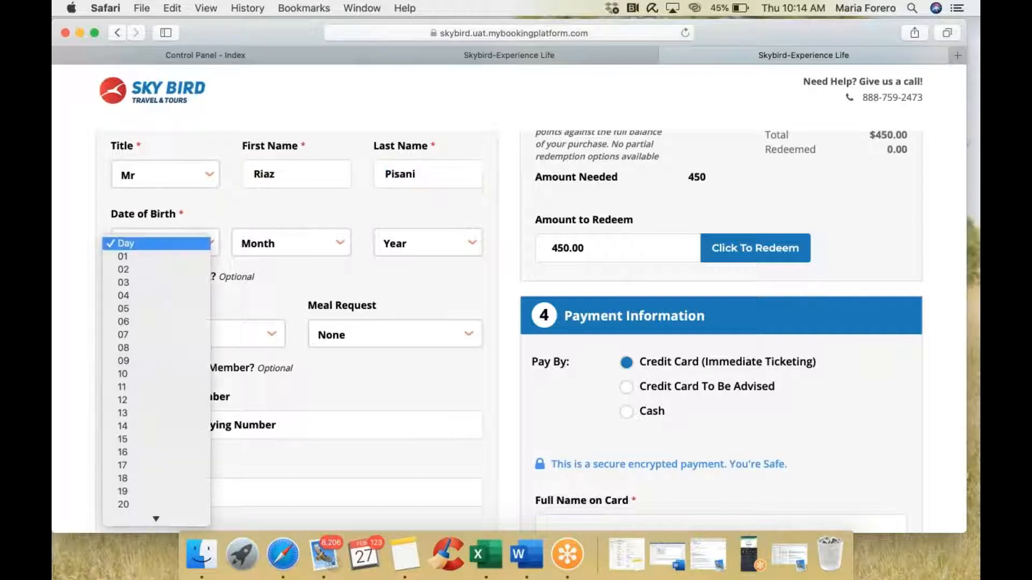
{"action": "left_click", "coordinate": [152, 466]}
{"action": "left_click", "coordinate": [288, 242]}
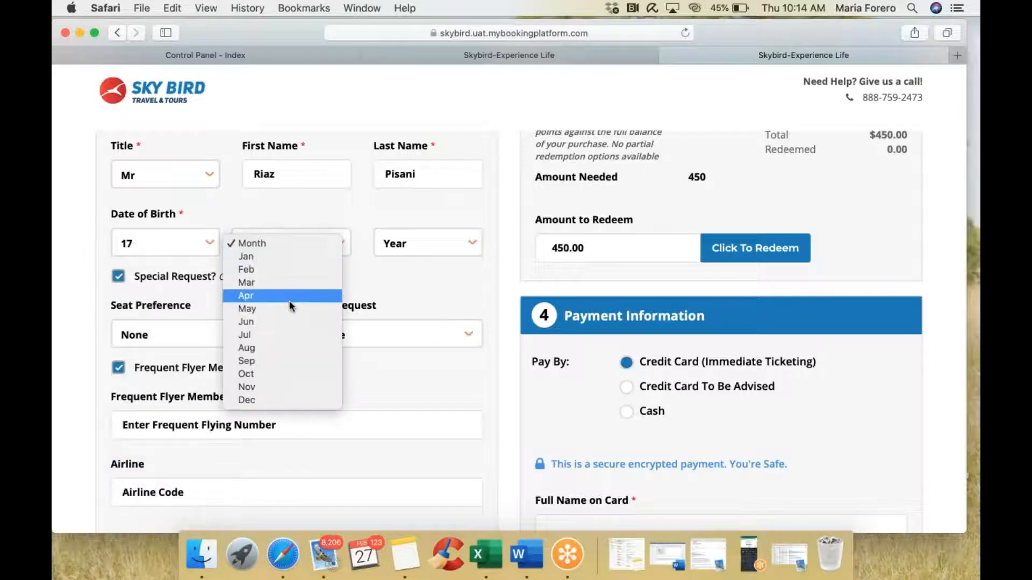
{"action": "left_click", "coordinate": [314, 291]}
{"action": "left_click", "coordinate": [396, 251]}
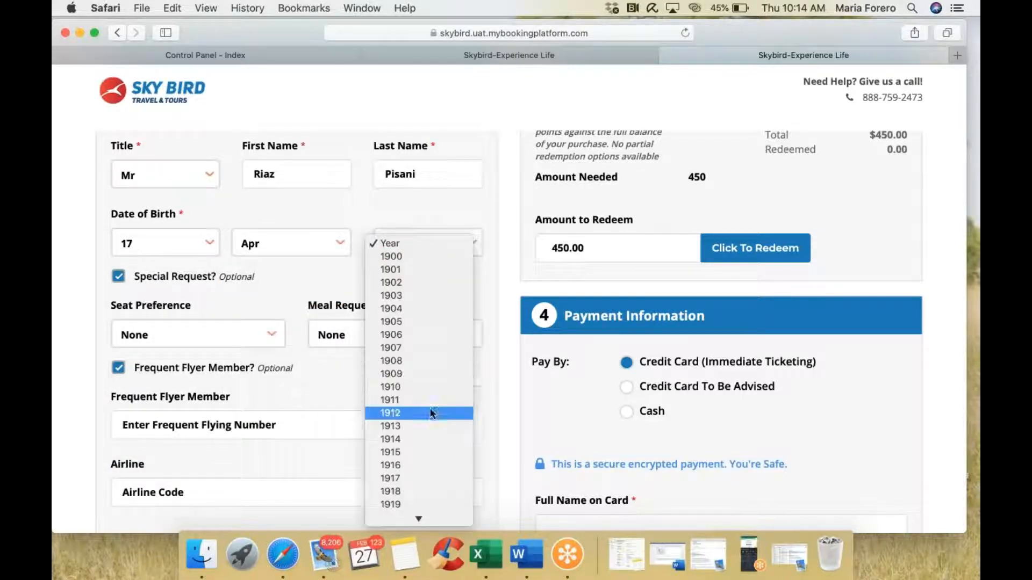
{"action": "scroll", "coordinate": [430, 413], "scroll_direction": "down", "scroll_amount": 10}
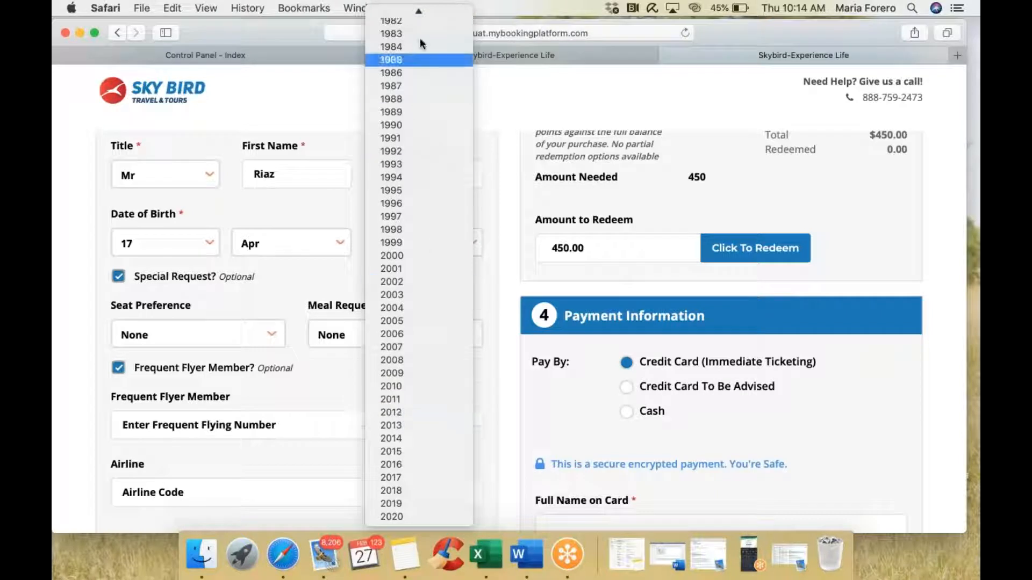
{"action": "left_click", "coordinate": [419, 22]}
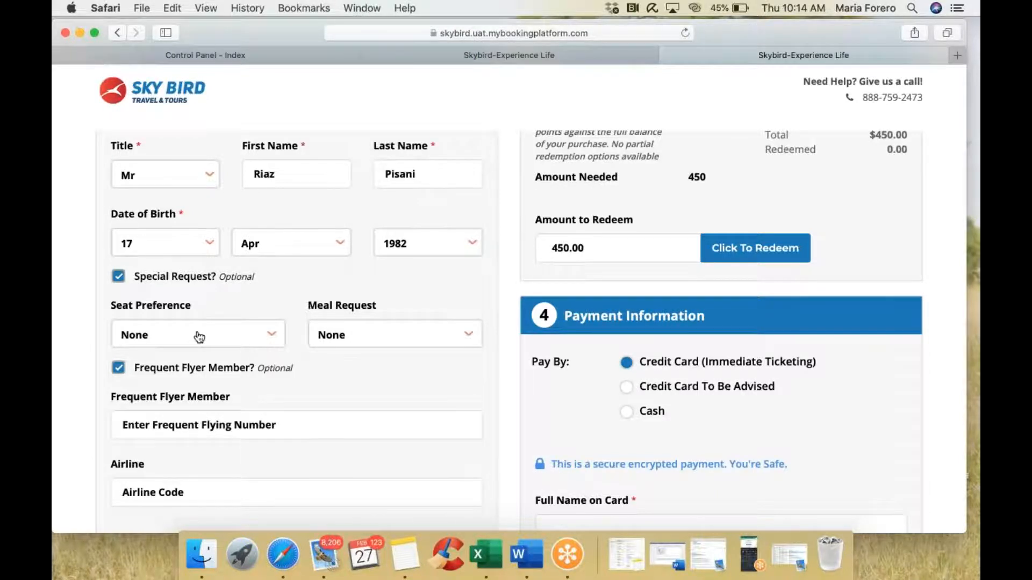
Step: Leave the seat preference and meal request at None
{"action": "scroll", "coordinate": [199, 337], "scroll_direction": "down", "scroll_amount": 3}
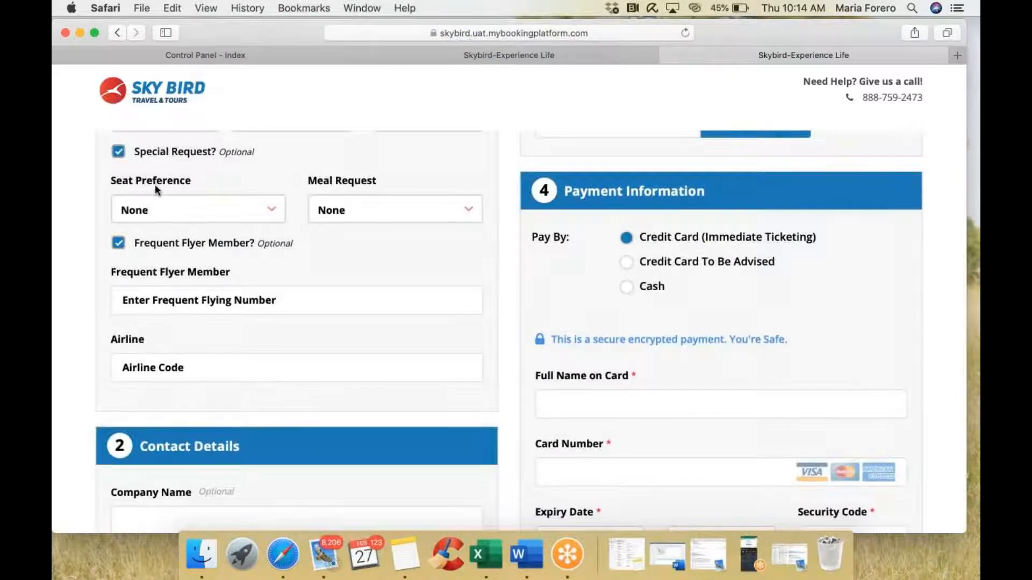
{"action": "left_click", "coordinate": [244, 213]}
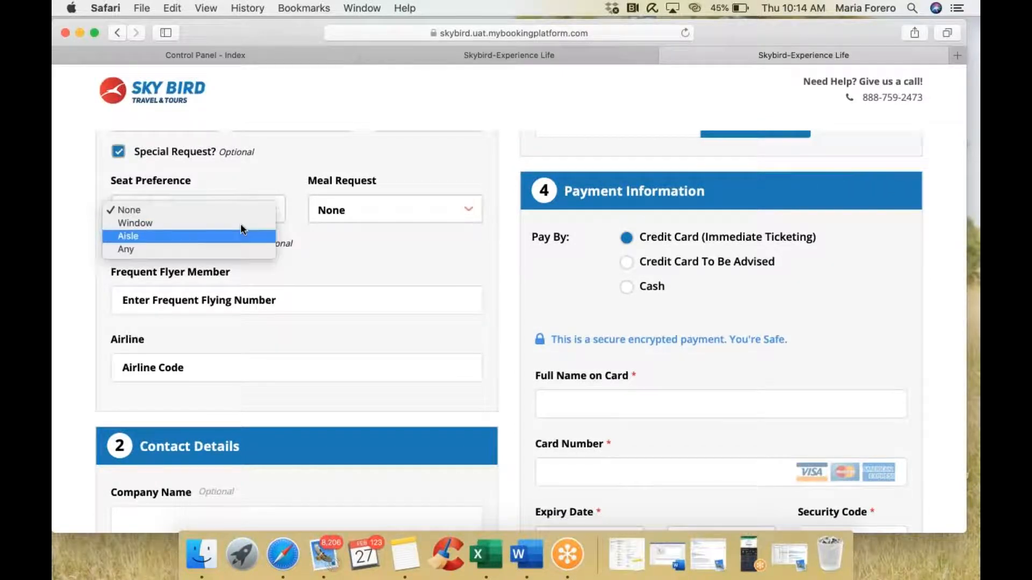
{"action": "left_click", "coordinate": [357, 207]}
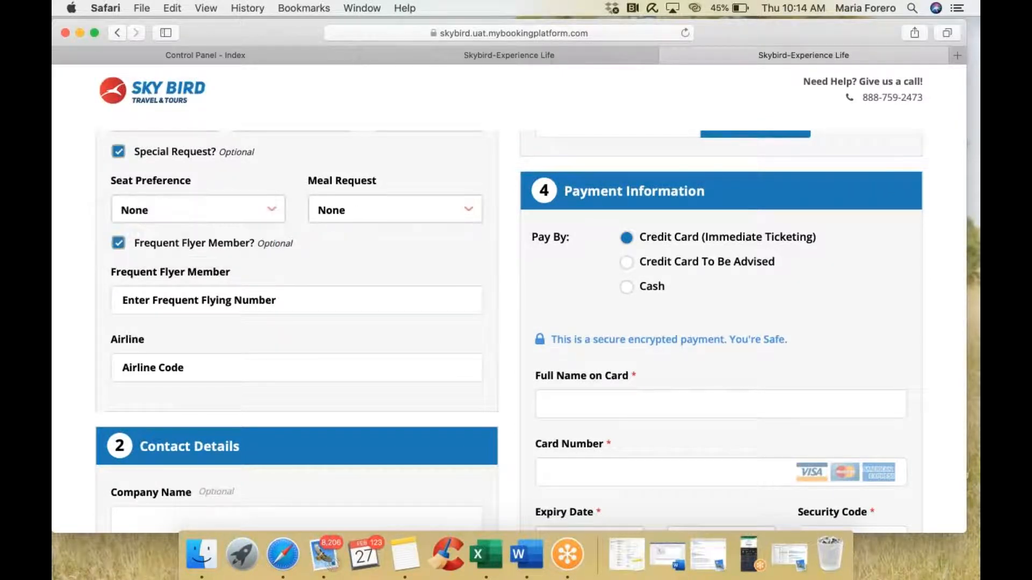
{"action": "left_click", "coordinate": [356, 208]}
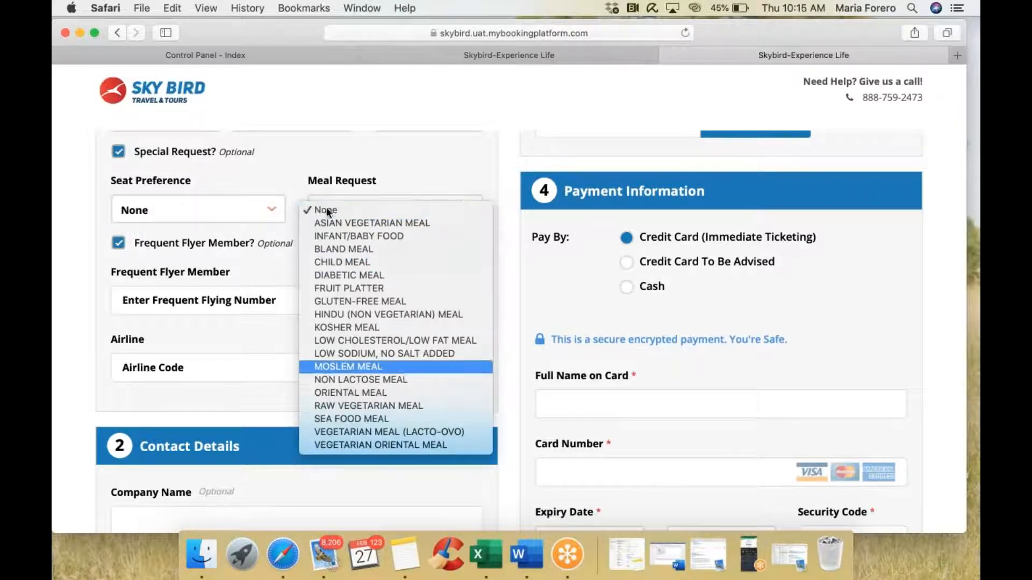
{"action": "left_click", "coordinate": [312, 170]}
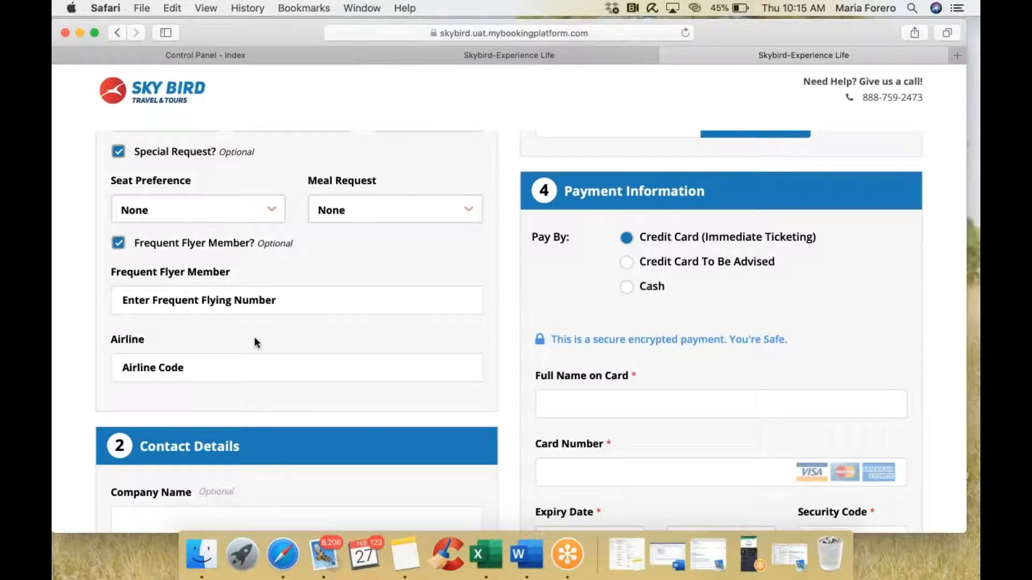
{"action": "scroll", "coordinate": [254, 341], "scroll_direction": "down", "scroll_amount": 2}
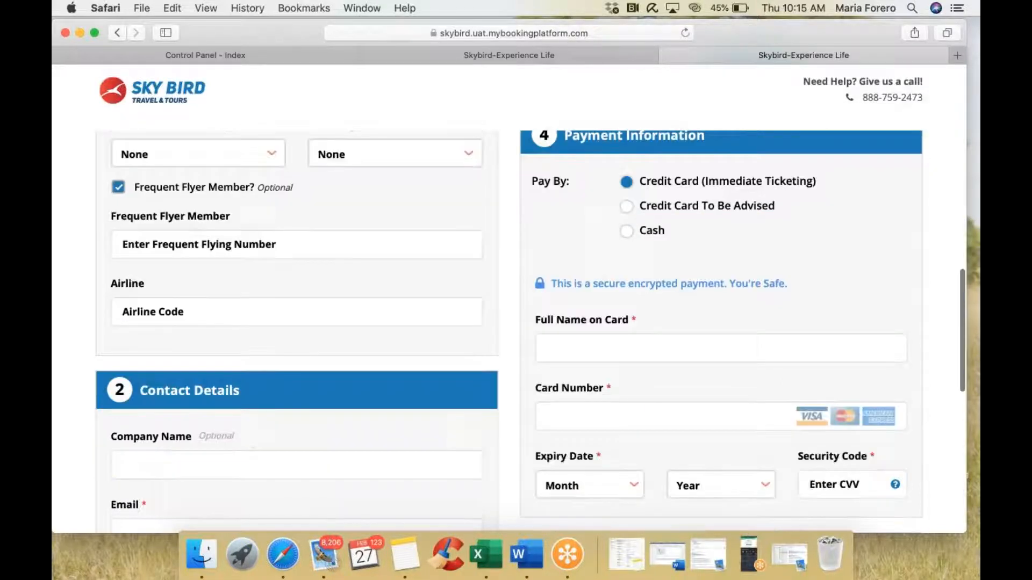
Step: Untick Frequent Flyer Member and enter the contact's e-mail address
{"action": "left_click", "coordinate": [118, 188]}
{"action": "scroll", "coordinate": [121, 194], "scroll_direction": "down", "scroll_amount": 1}
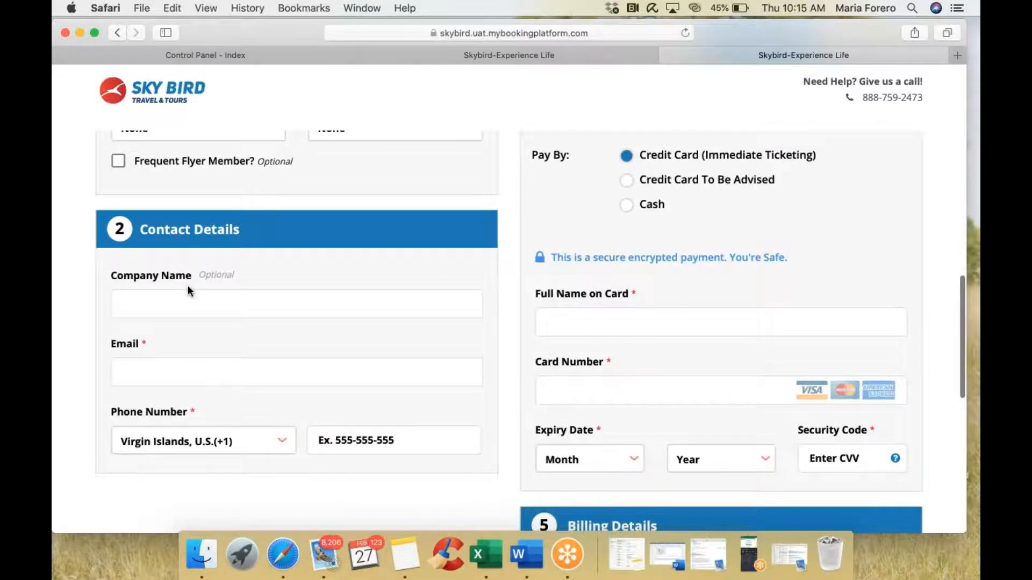
{"action": "scroll", "coordinate": [190, 280], "scroll_direction": "down", "scroll_amount": 1}
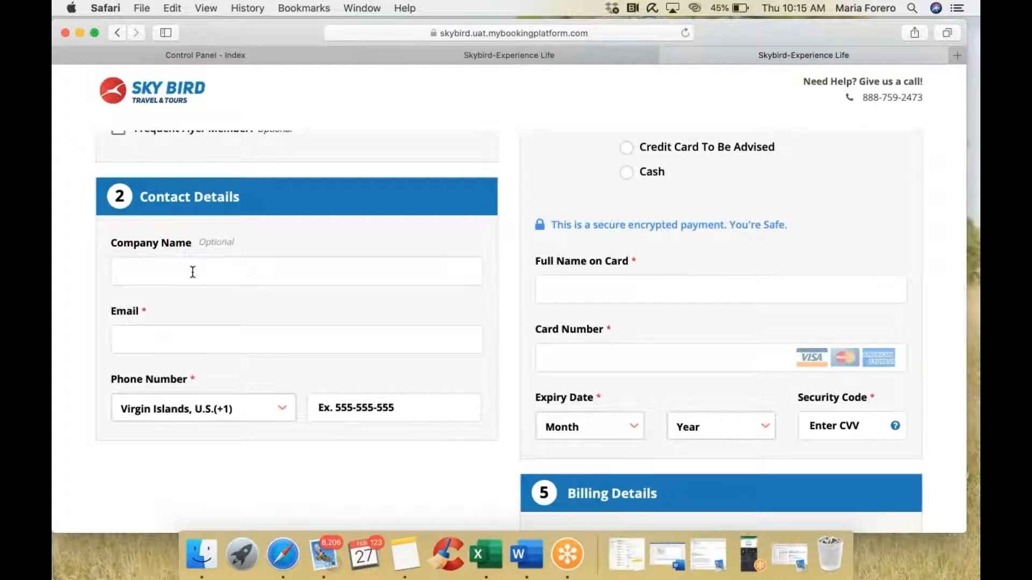
{"action": "left_click", "coordinate": [181, 345]}
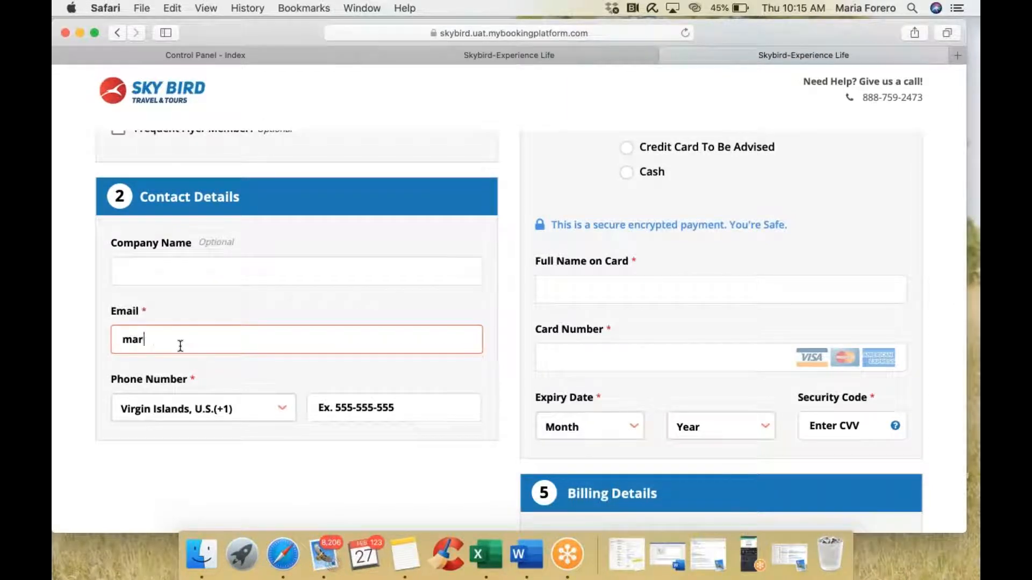
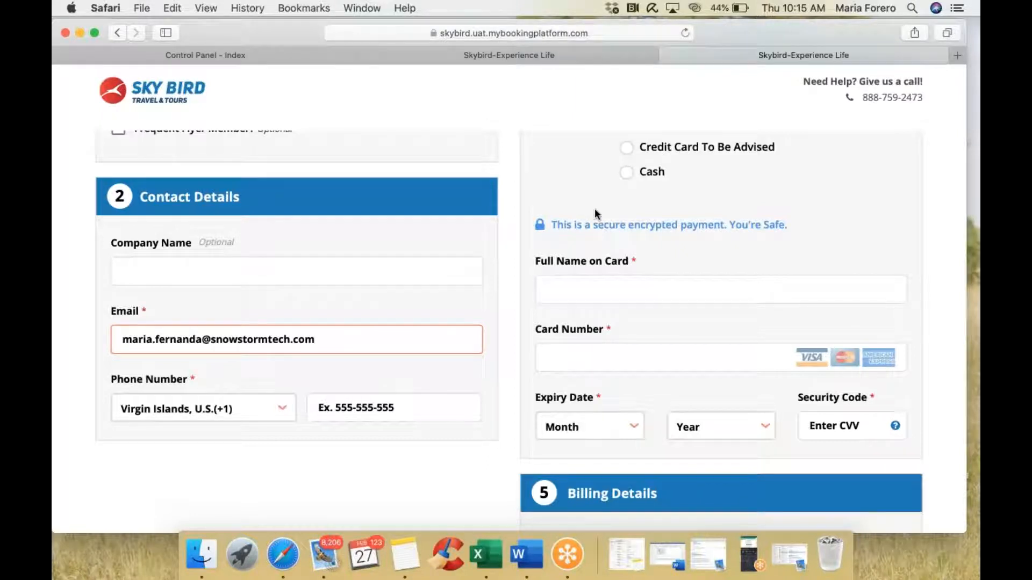
Step: Fill in the contact's phone number
{"action": "left_click_drag", "start_coordinate": [337, 340], "coordinate": [116, 340]}
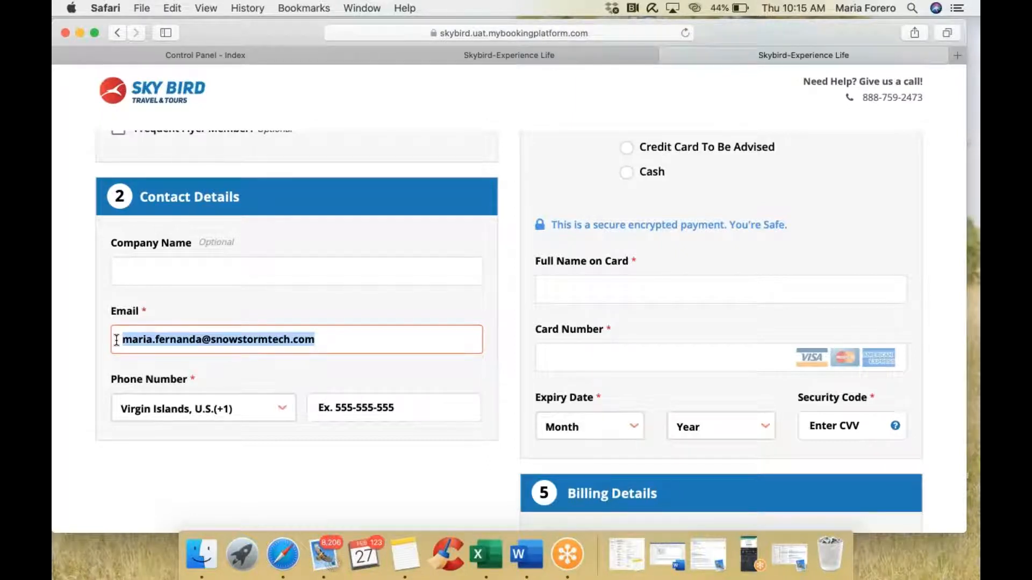
{"action": "left_click", "coordinate": [369, 406]}
{"action": "type", "text": "13234567"}
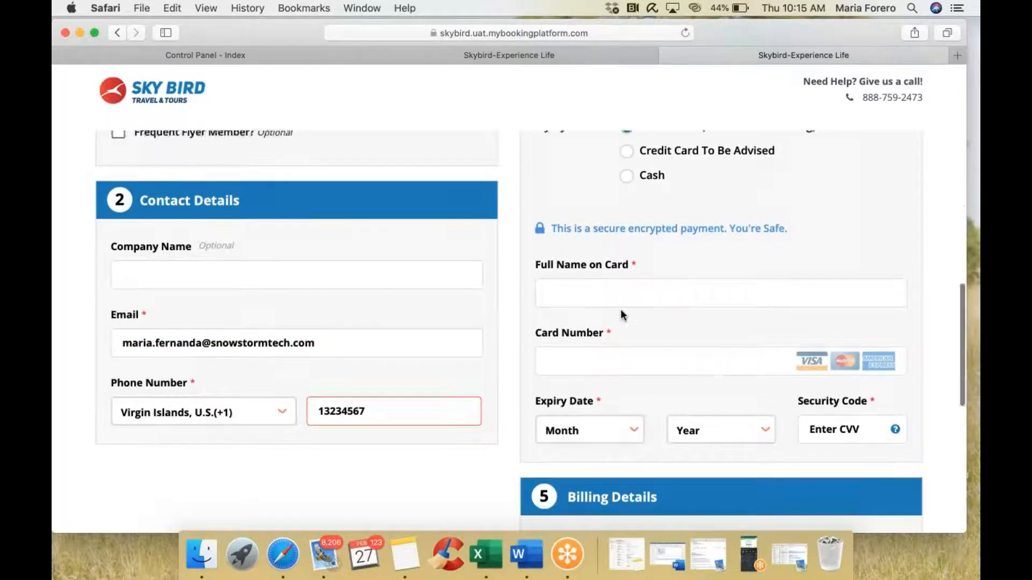
{"action": "scroll", "coordinate": [621, 308], "scroll_direction": "up", "scroll_amount": 5}
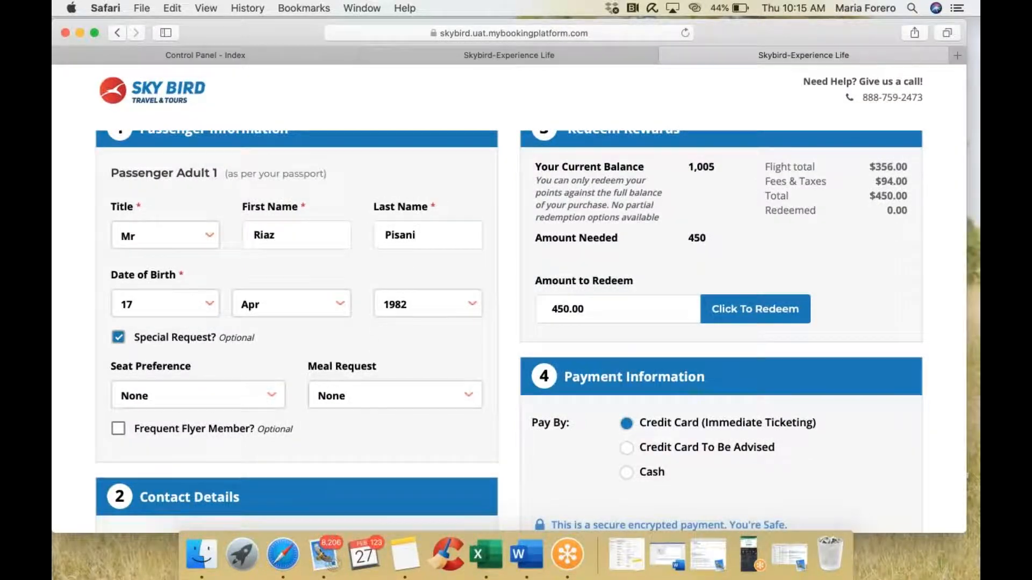
Step: Under Pay By, choose Credit Card To Be Advised
{"action": "scroll", "coordinate": [614, 310], "scroll_direction": "up", "scroll_amount": 2}
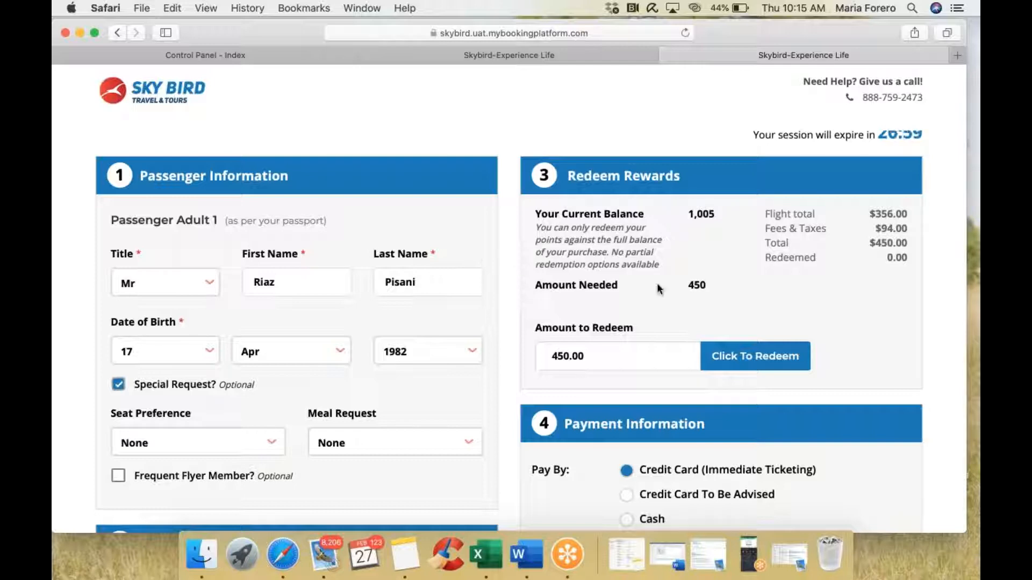
{"action": "scroll", "coordinate": [657, 289], "scroll_direction": "down", "scroll_amount": 4}
{"action": "scroll", "coordinate": [658, 289], "scroll_direction": "up", "scroll_amount": 2}
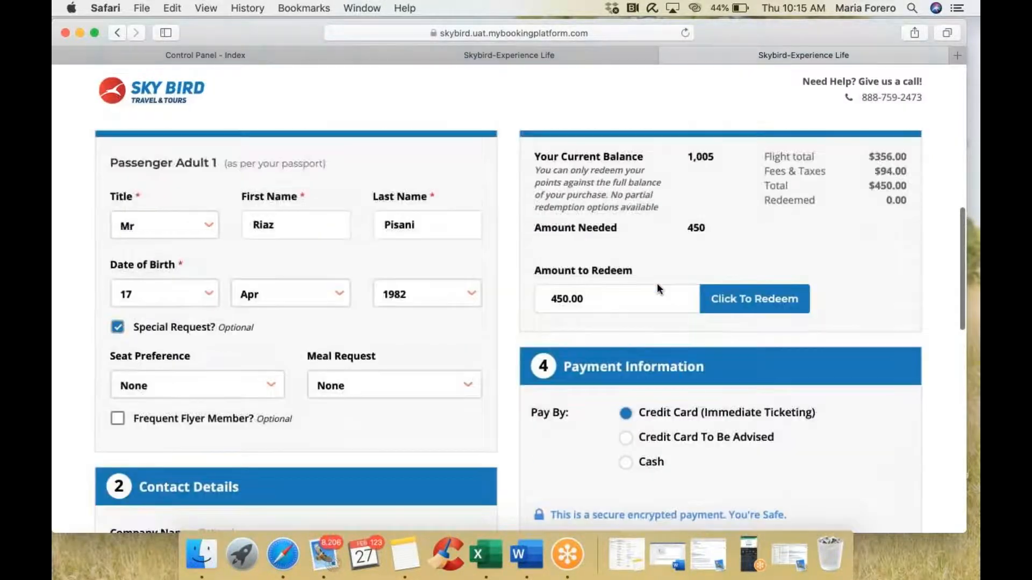
{"action": "scroll", "coordinate": [657, 285], "scroll_direction": "up", "scroll_amount": 2}
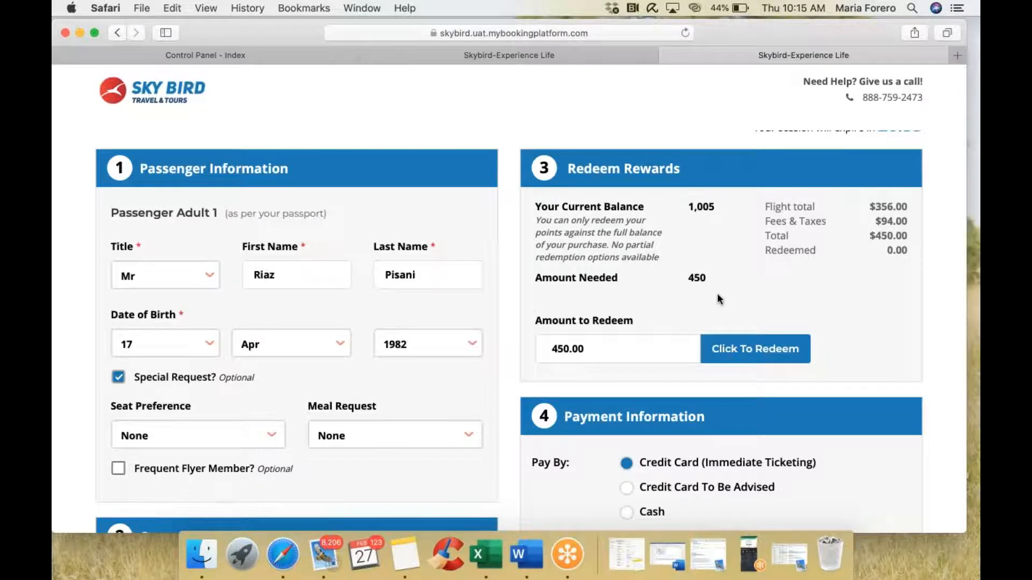
{"action": "scroll", "coordinate": [717, 299], "scroll_direction": "down", "scroll_amount": 5}
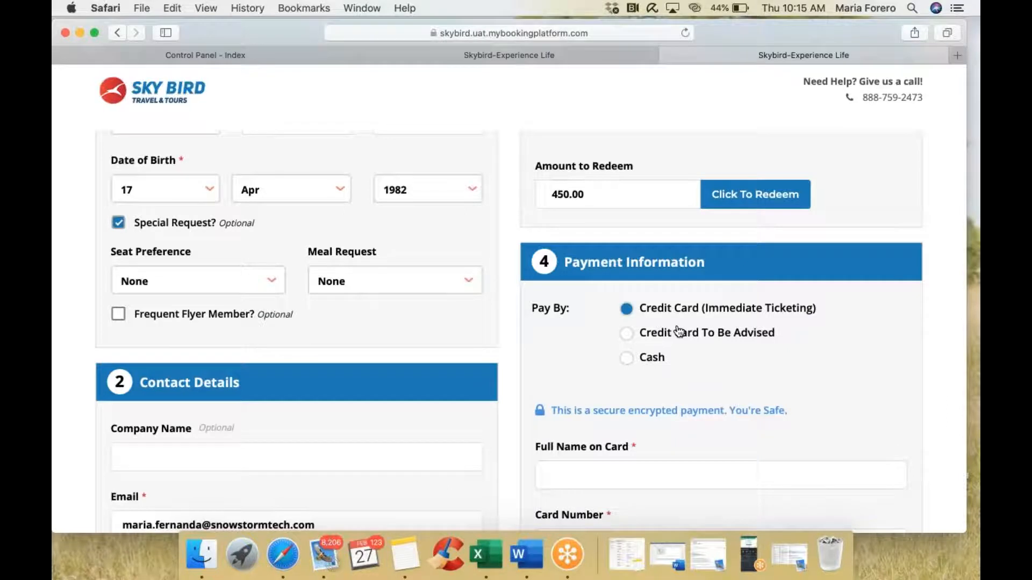
{"action": "scroll", "coordinate": [679, 331], "scroll_direction": "down", "scroll_amount": 1}
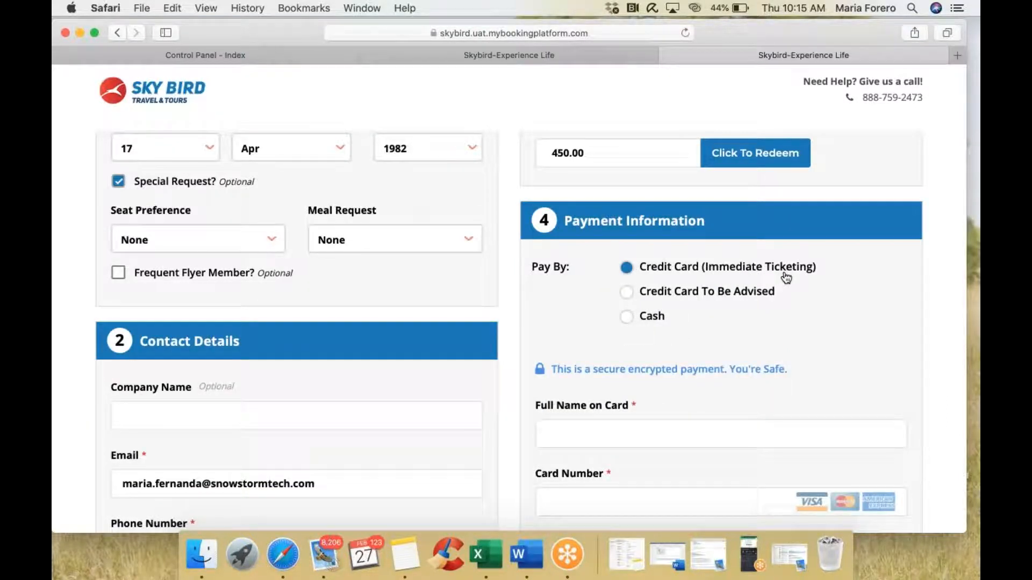
{"action": "left_click", "coordinate": [627, 295]}
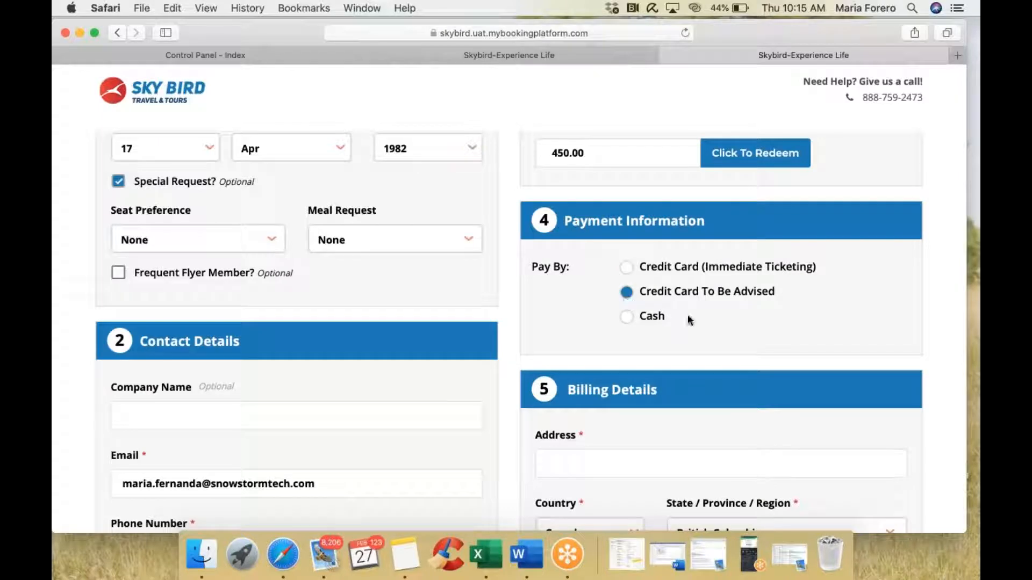
Step: Switch the payment method to Cash, then back to Credit Card To Be Advised
{"action": "scroll", "coordinate": [688, 315], "scroll_direction": "down", "scroll_amount": 5}
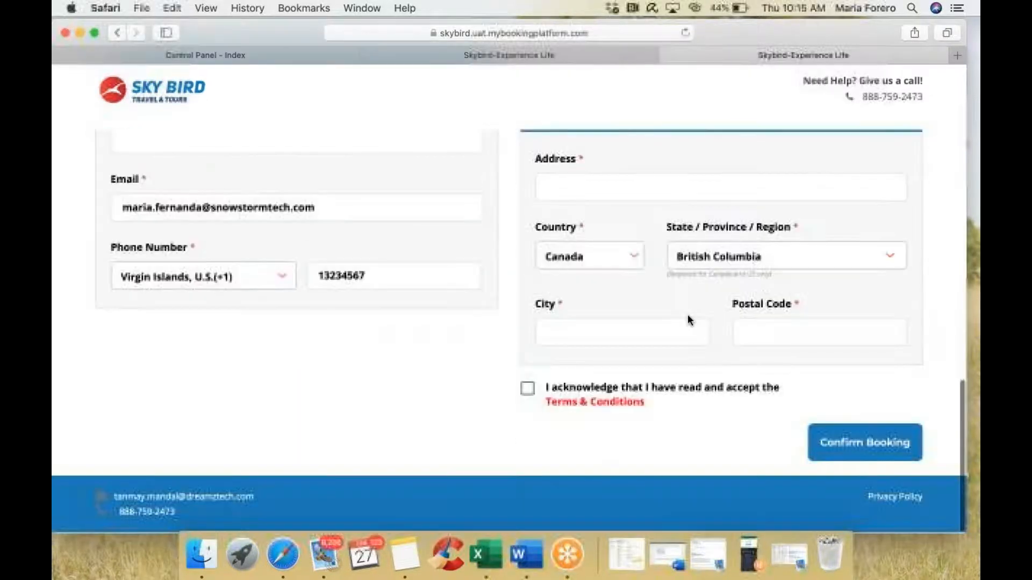
{"action": "scroll", "coordinate": [677, 316], "scroll_direction": "up", "scroll_amount": 5}
{"action": "left_click", "coordinate": [652, 310]}
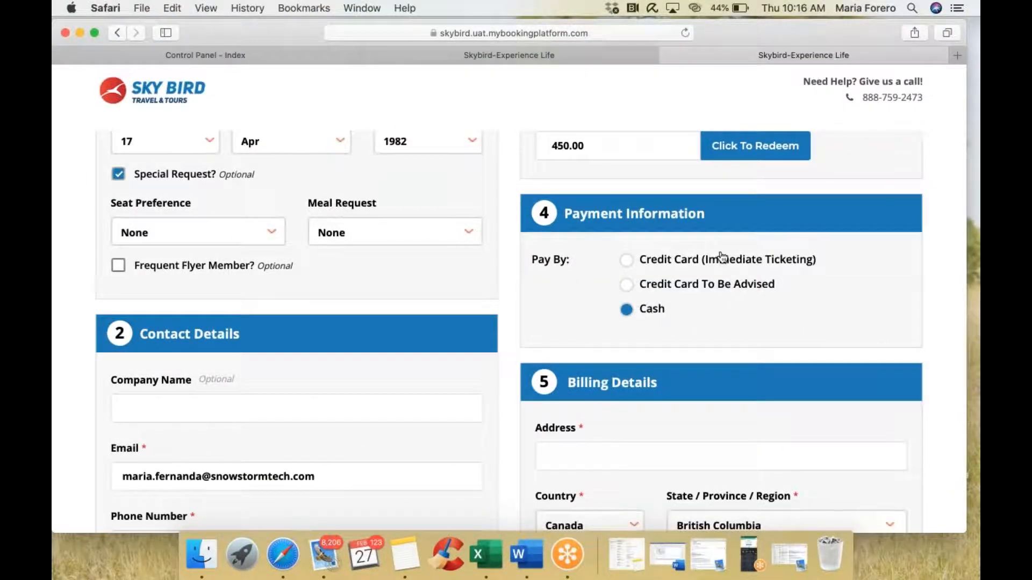
{"action": "scroll", "coordinate": [722, 258], "scroll_direction": "up", "scroll_amount": 6}
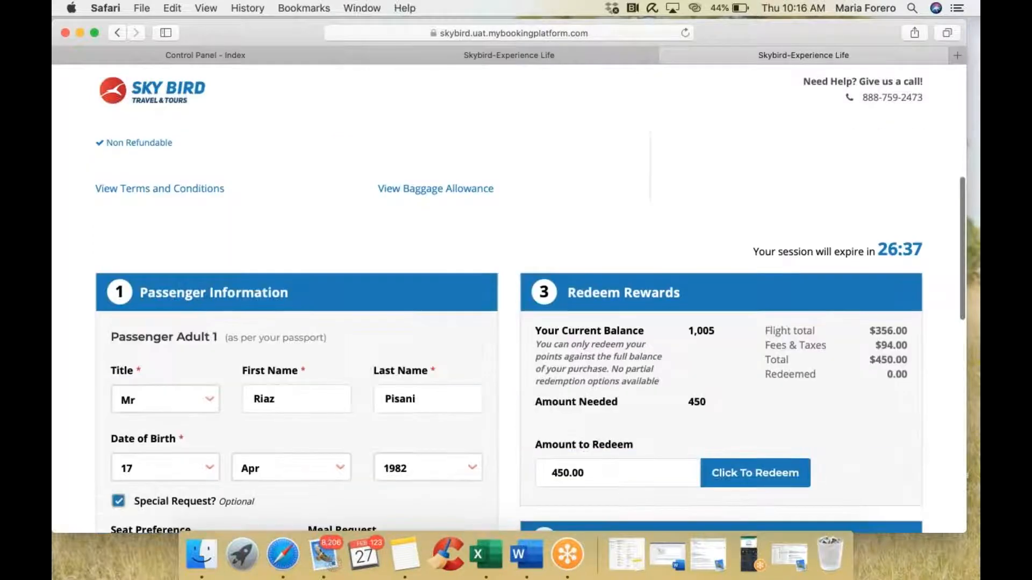
{"action": "scroll", "coordinate": [509, 299], "scroll_direction": "up", "scroll_amount": 3}
{"action": "scroll", "coordinate": [721, 250], "scroll_direction": "up", "scroll_amount": 1}
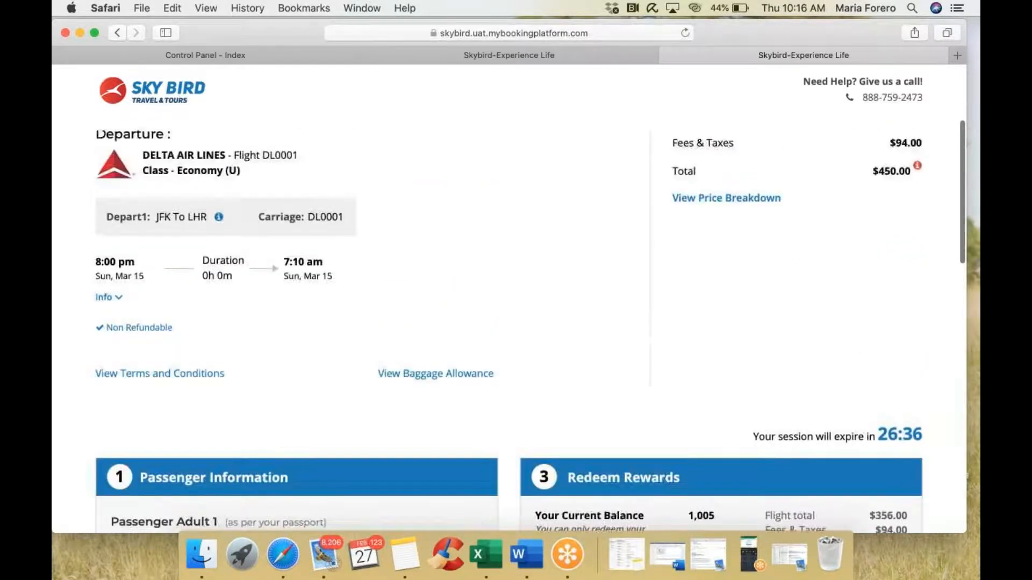
{"action": "scroll", "coordinate": [720, 250], "scroll_direction": "down", "scroll_amount": 10}
{"action": "left_click", "coordinate": [640, 318]}
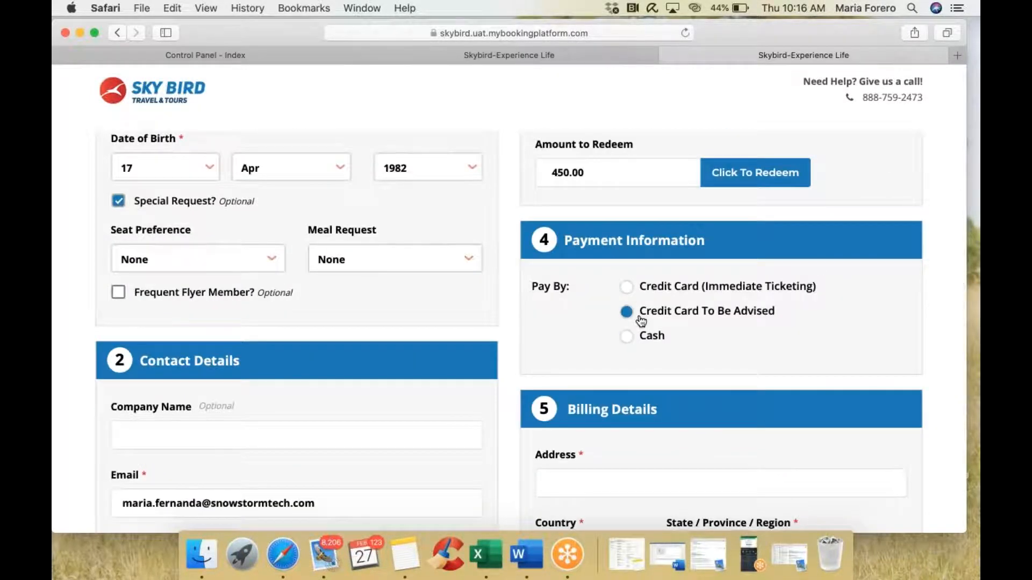
{"action": "scroll", "coordinate": [750, 342], "scroll_direction": "down", "scroll_amount": 4}
Step: Fill in the billing street address, city and postal code
{"action": "left_click", "coordinate": [677, 280]}
{"action": "type", "text": "123"}
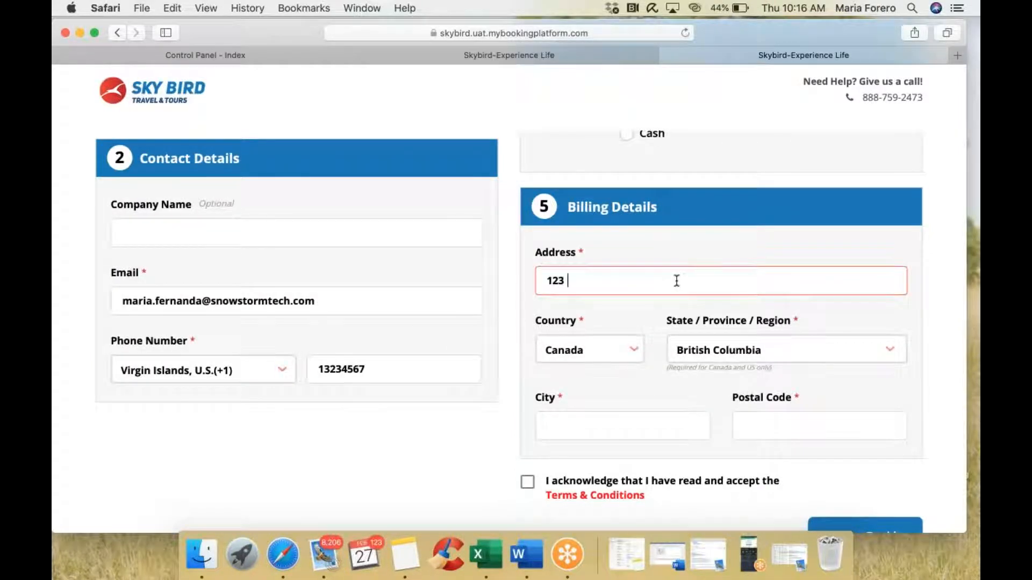
{"action": "type", "text": " Fake Stree"}
{"action": "left_click", "coordinate": [627, 434]}
{"action": "type", "text": "Vancouver"}
{"action": "left_click", "coordinate": [807, 415]}
{"action": "type", "text": "V3T 5BJ"}
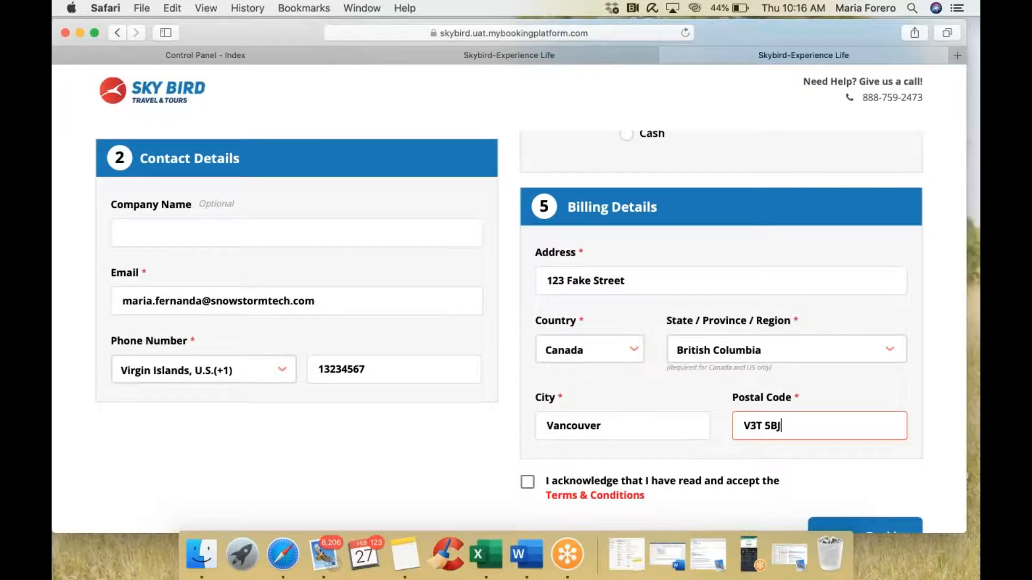
{"action": "scroll", "coordinate": [571, 406], "scroll_direction": "down", "scroll_amount": 3}
Step: Review the Terms & Conditions and tick the acknowledgement checkbox
{"action": "left_click", "coordinate": [571, 405]}
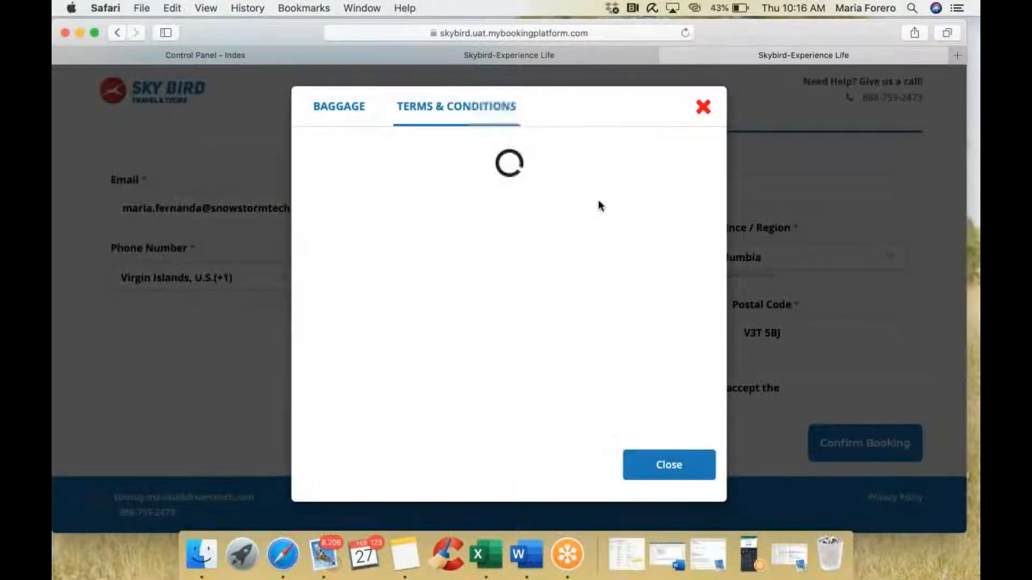
{"action": "left_click", "coordinate": [702, 108]}
{"action": "left_click", "coordinate": [528, 390]}
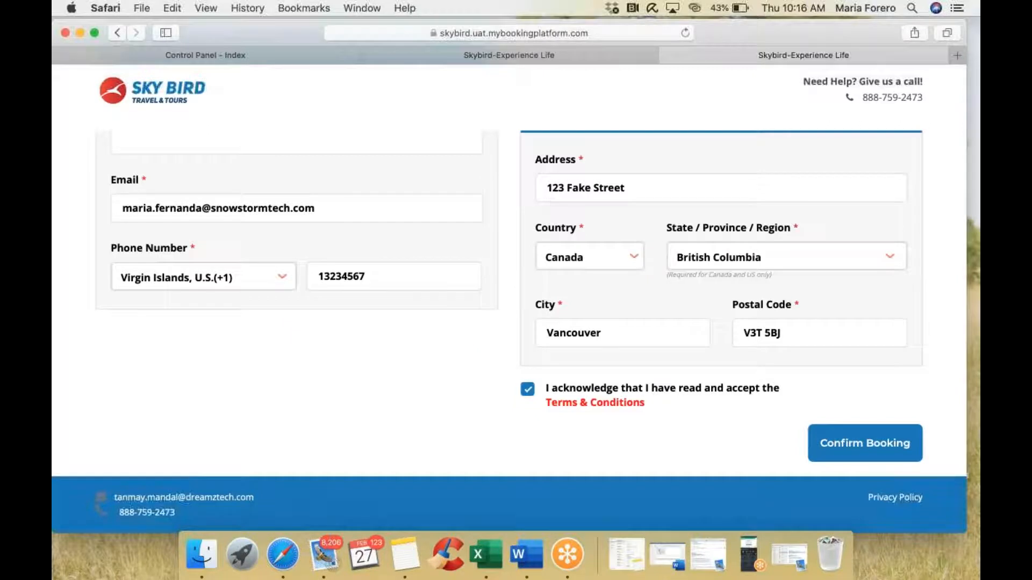
Step: Confirm the Delta booking and wait for the order confirmation page
{"action": "left_click", "coordinate": [842, 443]}
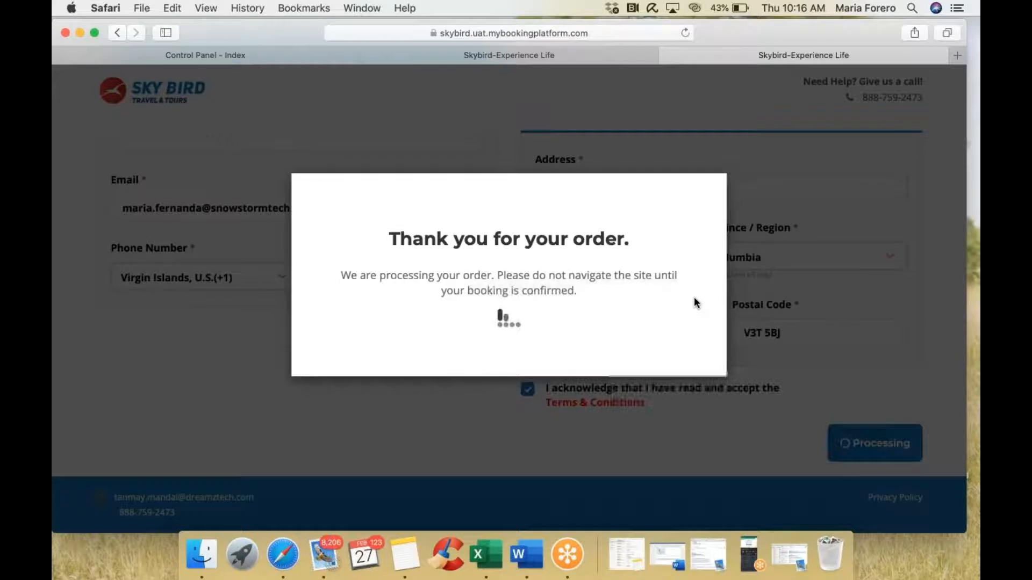
{"action": "scroll", "coordinate": [495, 365], "scroll_direction": "up", "scroll_amount": 5}
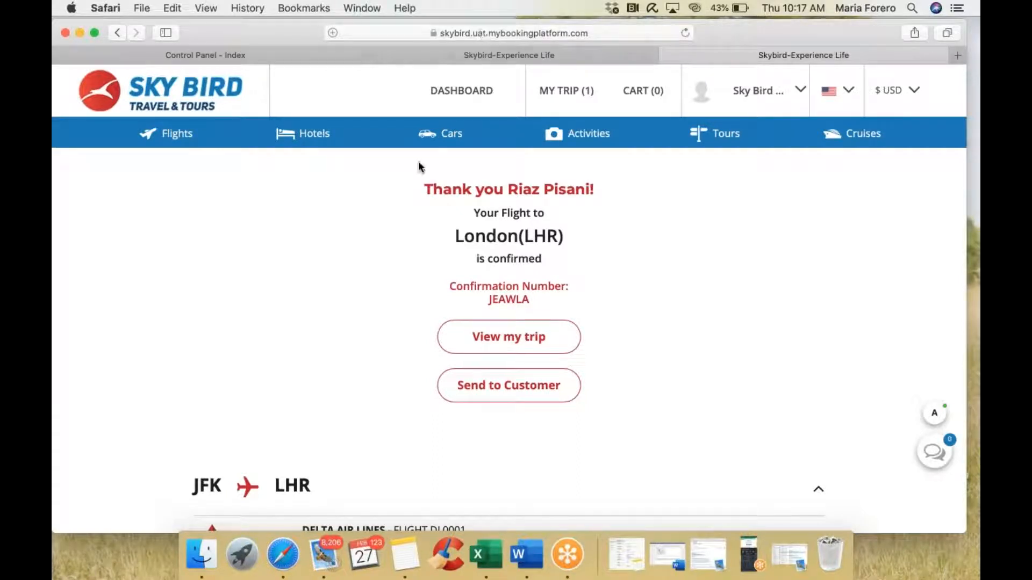
{"action": "scroll", "coordinate": [485, 256], "scroll_direction": "down", "scroll_amount": 2}
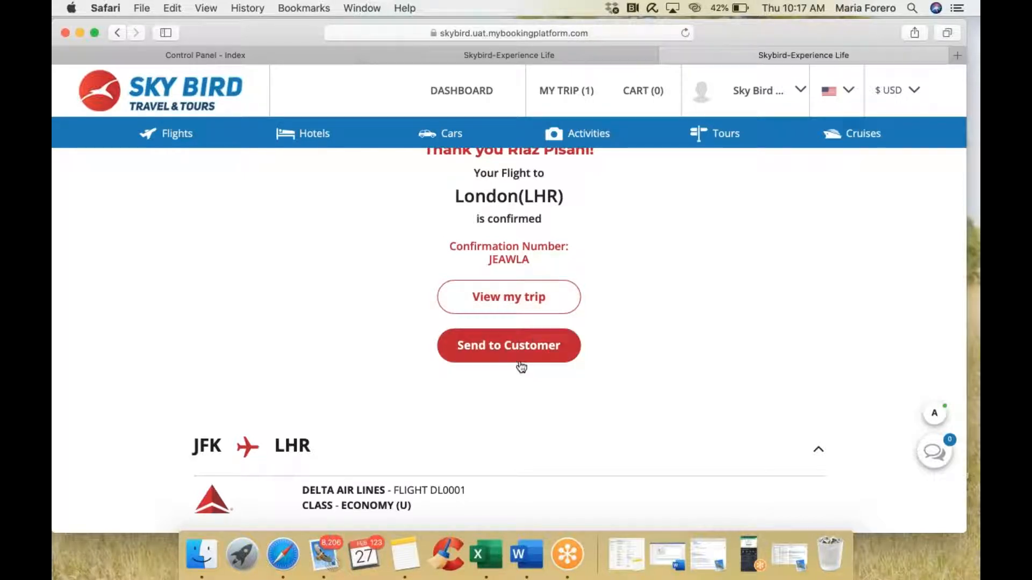
{"action": "scroll", "coordinate": [521, 368], "scroll_direction": "down", "scroll_amount": 5}
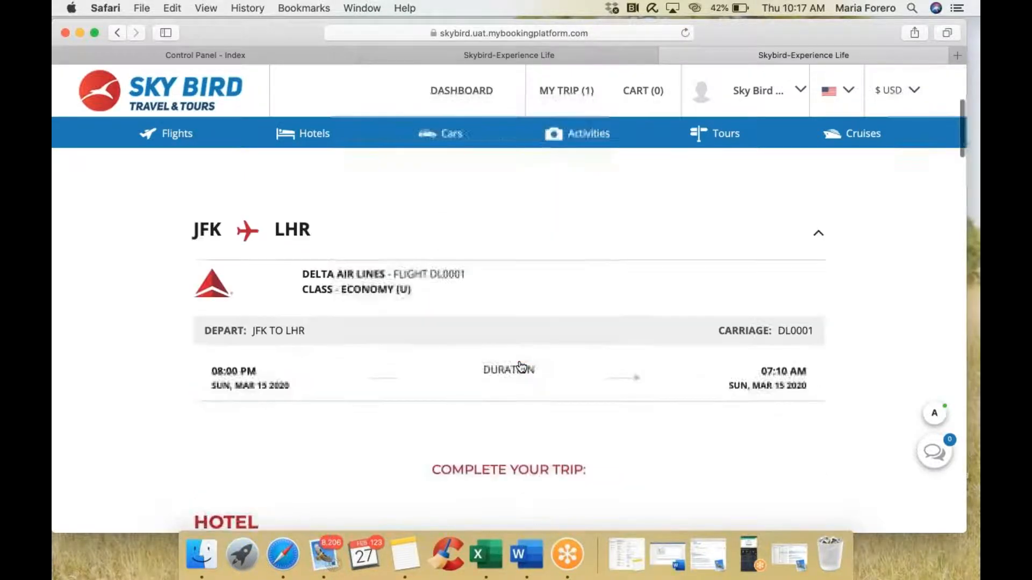
{"action": "scroll", "coordinate": [521, 367], "scroll_direction": "down", "scroll_amount": 3}
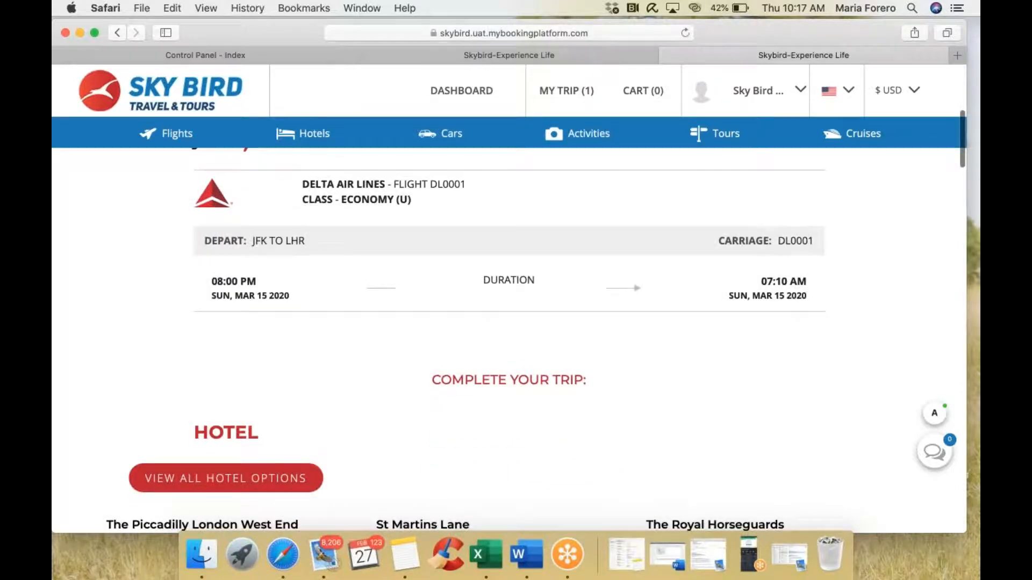
{"action": "scroll", "coordinate": [521, 367], "scroll_direction": "down", "scroll_amount": 2}
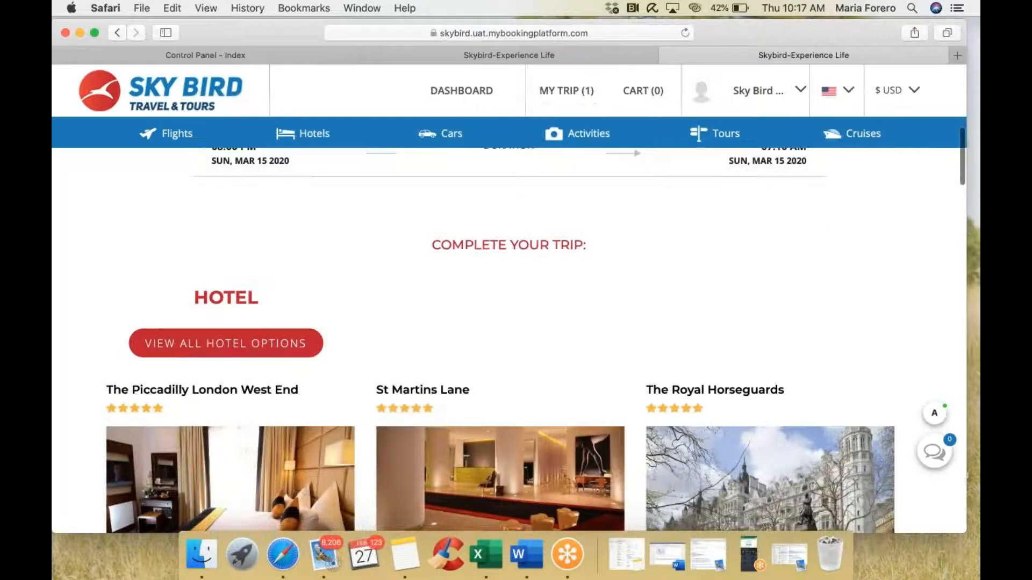
{"action": "scroll", "coordinate": [514, 281], "scroll_direction": "up", "scroll_amount": 3}
{"action": "scroll", "coordinate": [505, 290], "scroll_direction": "down", "scroll_amount": 2}
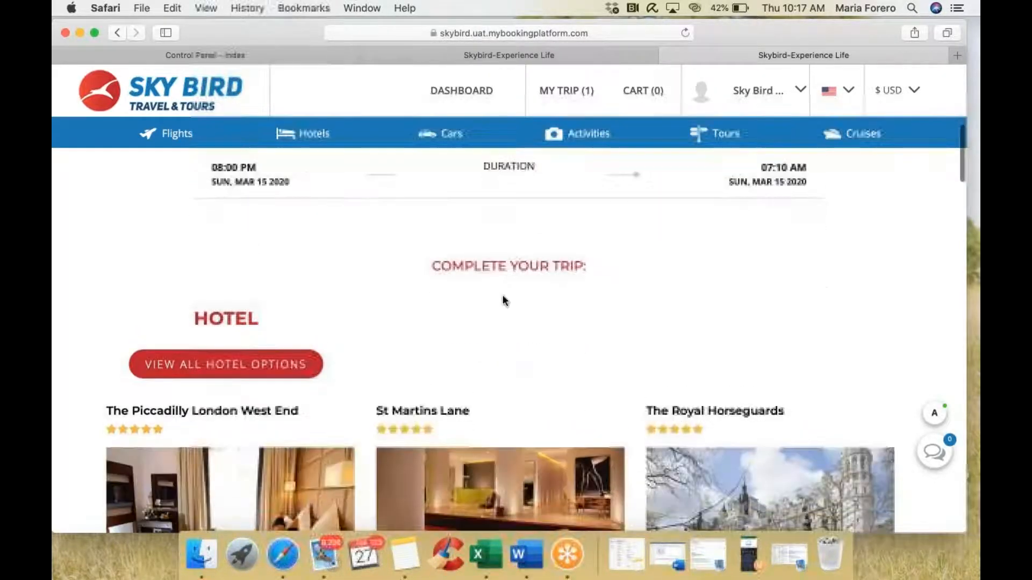
{"action": "scroll", "coordinate": [533, 279], "scroll_direction": "down", "scroll_amount": 2}
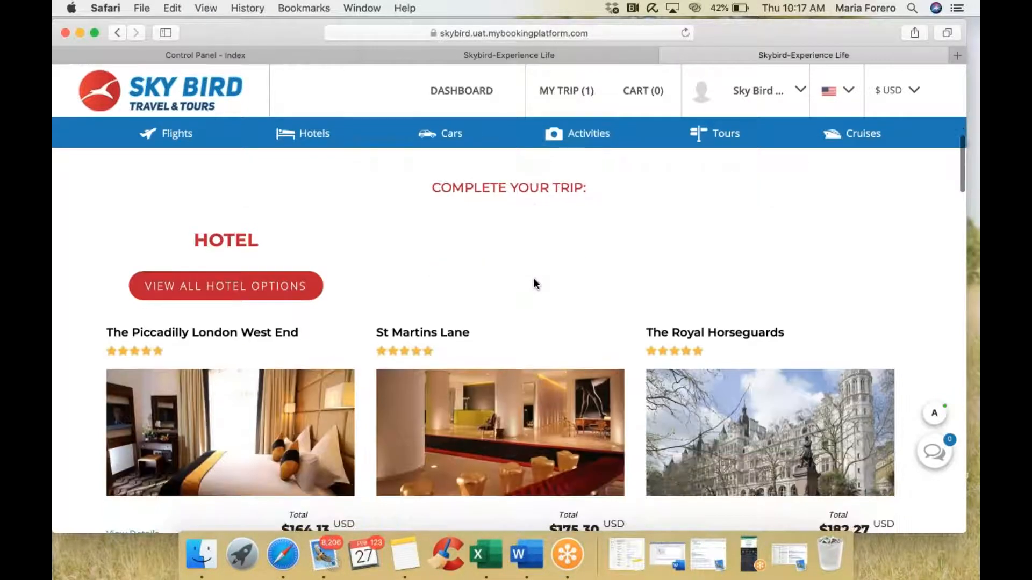
{"action": "scroll", "coordinate": [533, 279], "scroll_direction": "down", "scroll_amount": 1}
{"action": "scroll", "coordinate": [533, 278], "scroll_direction": "down", "scroll_amount": 1}
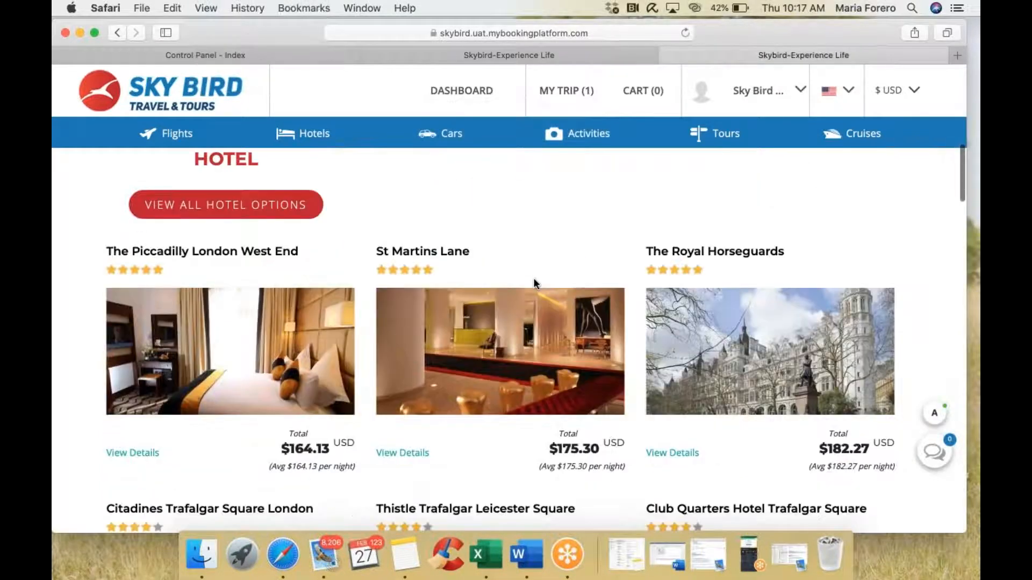
{"action": "scroll", "coordinate": [534, 278], "scroll_direction": "down", "scroll_amount": 1}
{"action": "scroll", "coordinate": [533, 278], "scroll_direction": "down", "scroll_amount": 1}
{"action": "scroll", "coordinate": [533, 279], "scroll_direction": "up", "scroll_amount": 3}
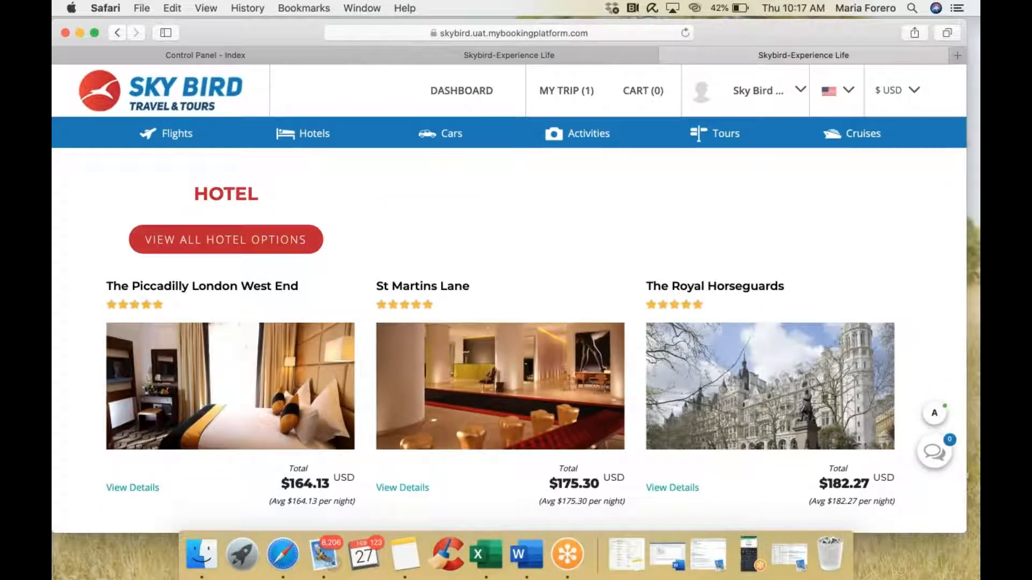
{"action": "scroll", "coordinate": [470, 232], "scroll_direction": "up", "scroll_amount": 5}
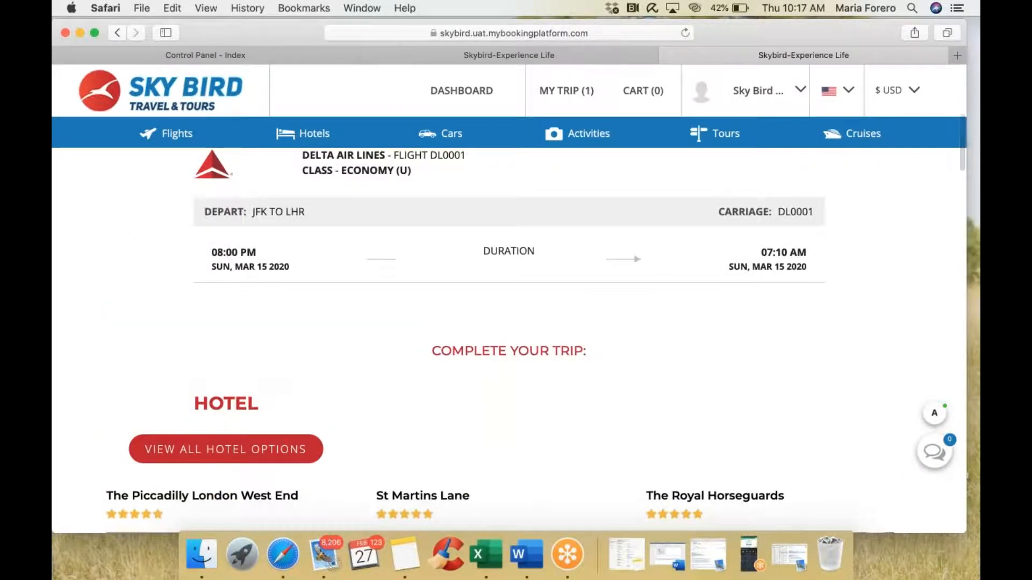
{"action": "scroll", "coordinate": [681, 305], "scroll_direction": "down", "scroll_amount": 7}
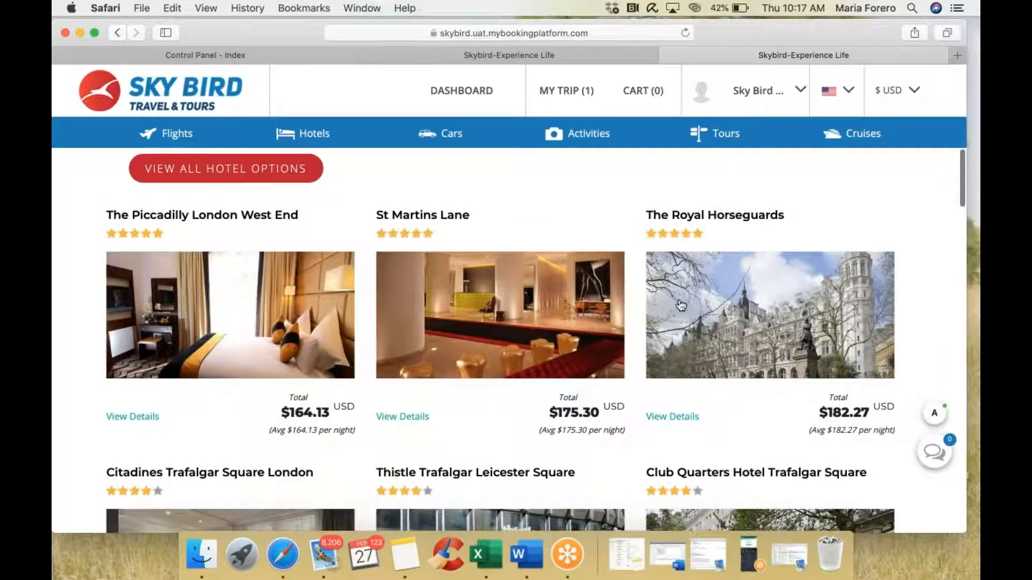
{"action": "scroll", "coordinate": [681, 305], "scroll_direction": "down", "scroll_amount": 15}
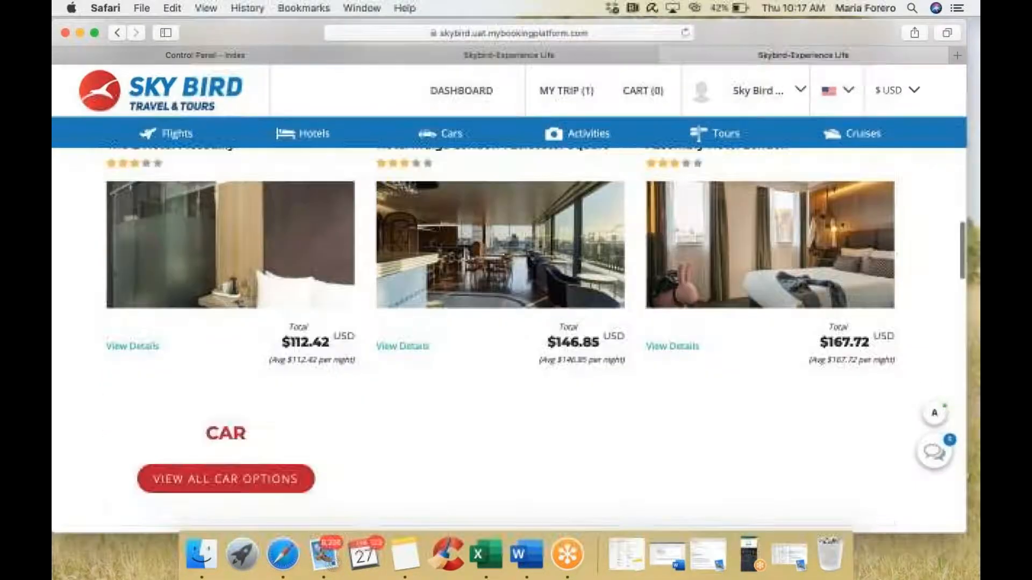
{"action": "scroll", "coordinate": [269, 263], "scroll_direction": "down", "scroll_amount": 5}
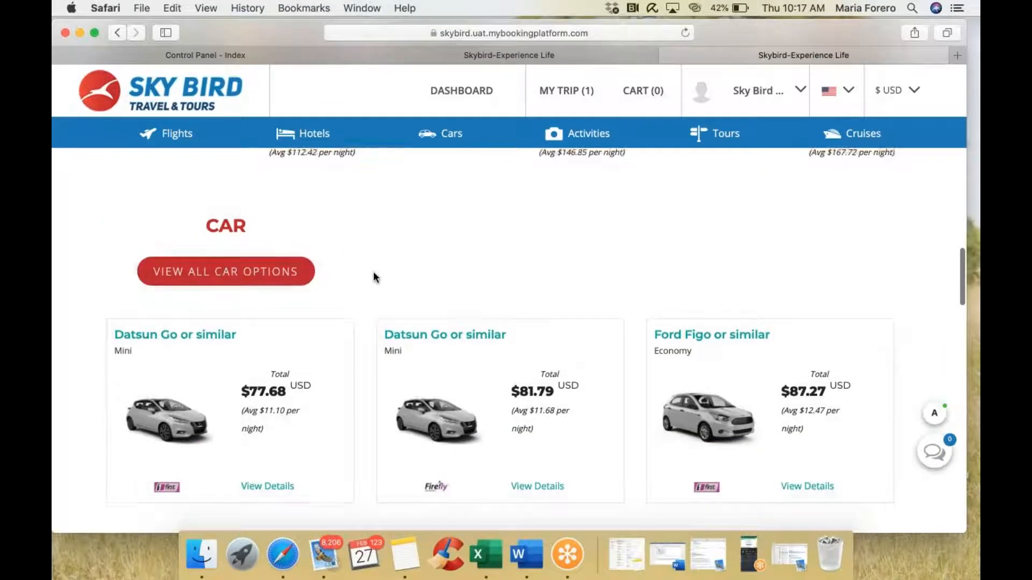
{"action": "scroll", "coordinate": [373, 272], "scroll_direction": "down", "scroll_amount": 10}
{"action": "scroll", "coordinate": [373, 272], "scroll_direction": "down", "scroll_amount": 3}
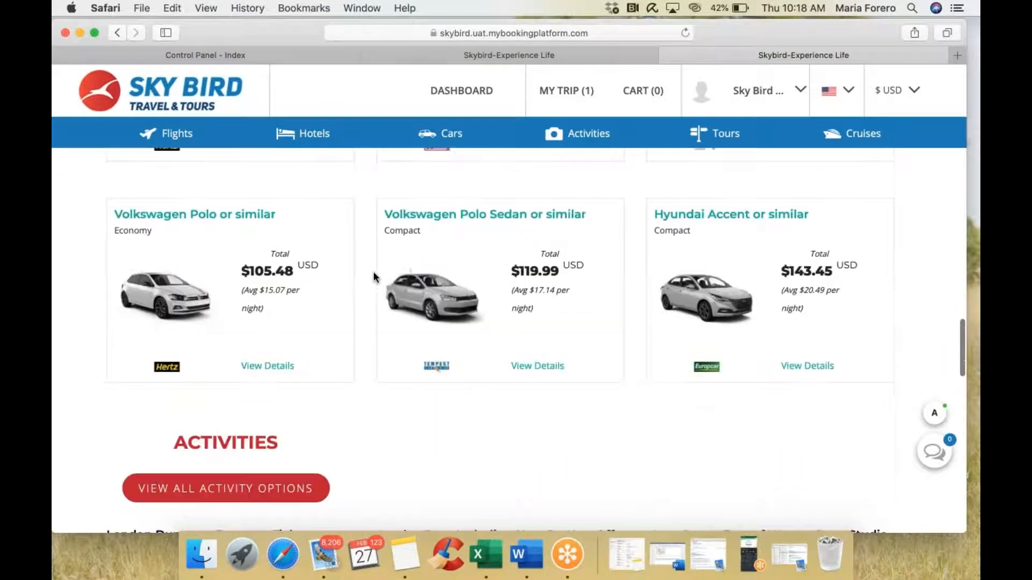
{"action": "scroll", "coordinate": [373, 274], "scroll_direction": "down", "scroll_amount": 5}
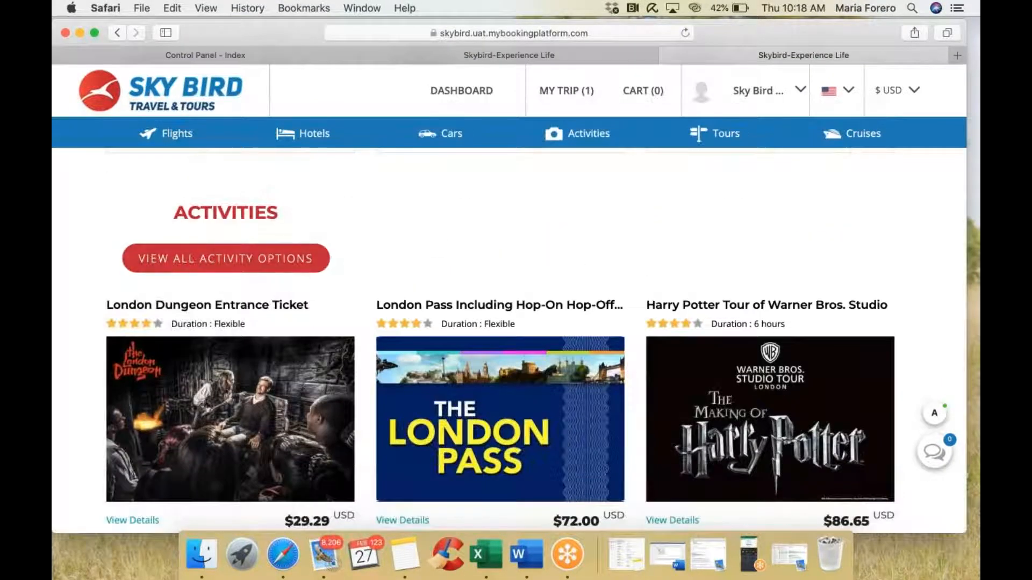
{"action": "scroll", "coordinate": [508, 338], "scroll_direction": "down", "scroll_amount": 5}
{"action": "scroll", "coordinate": [508, 338], "scroll_direction": "up", "scroll_amount": 8}
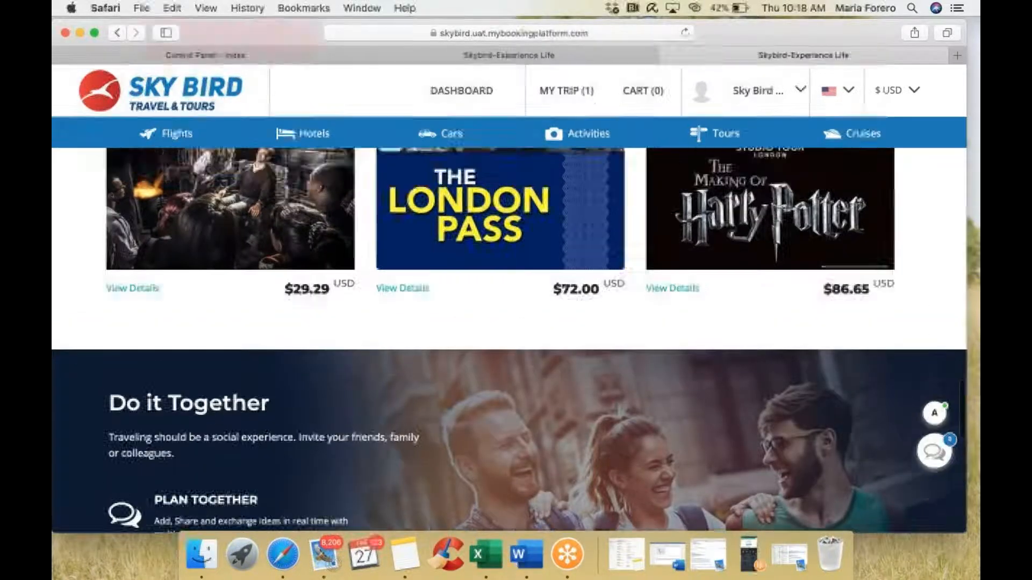
{"action": "scroll", "coordinate": [509, 339], "scroll_direction": "up", "scroll_amount": 6}
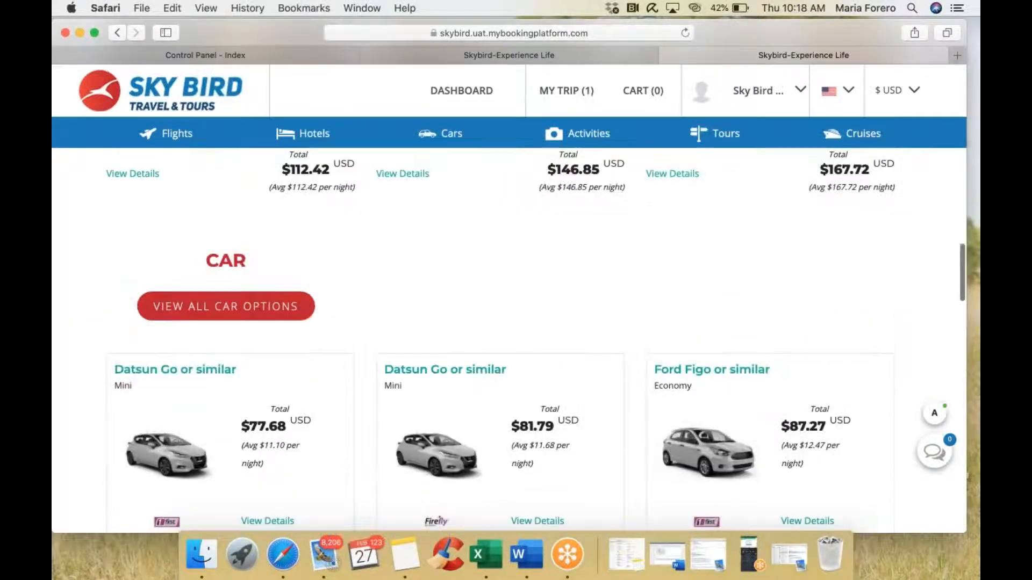
{"action": "scroll", "coordinate": [177, 308], "scroll_direction": "up", "scroll_amount": 5}
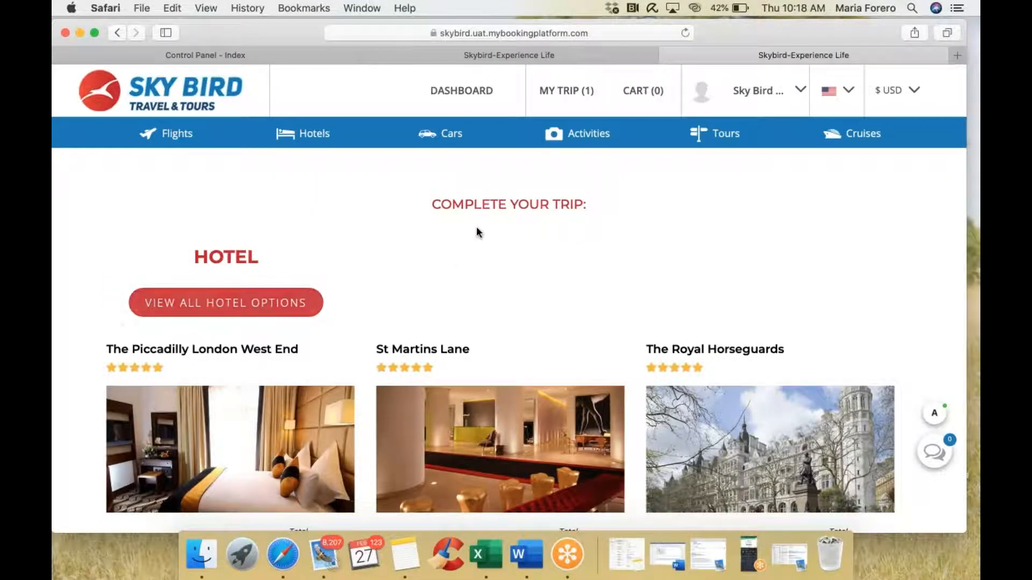
{"action": "scroll", "coordinate": [478, 232], "scroll_direction": "up", "scroll_amount": 10}
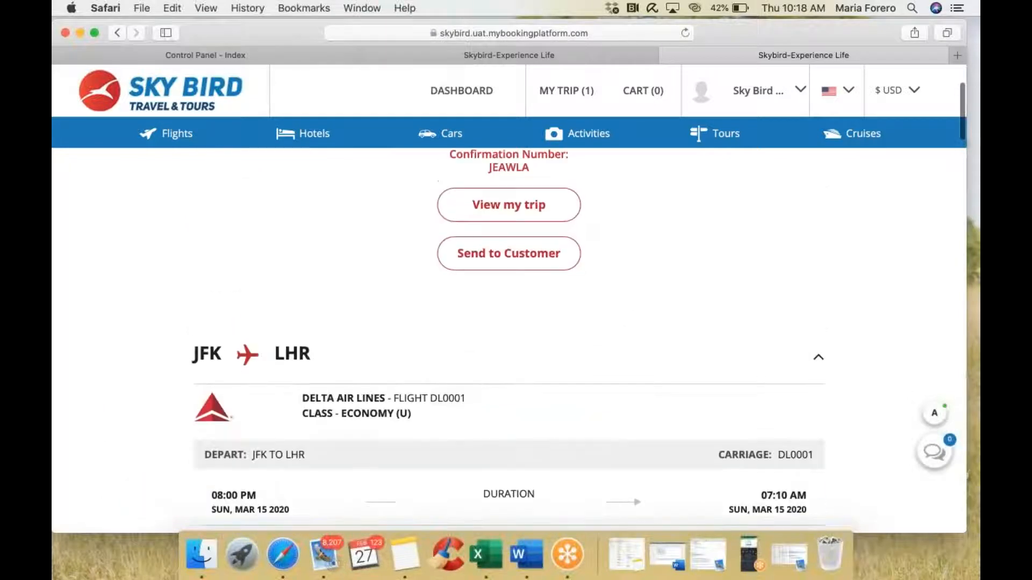
{"action": "left_click", "coordinate": [509, 210]}
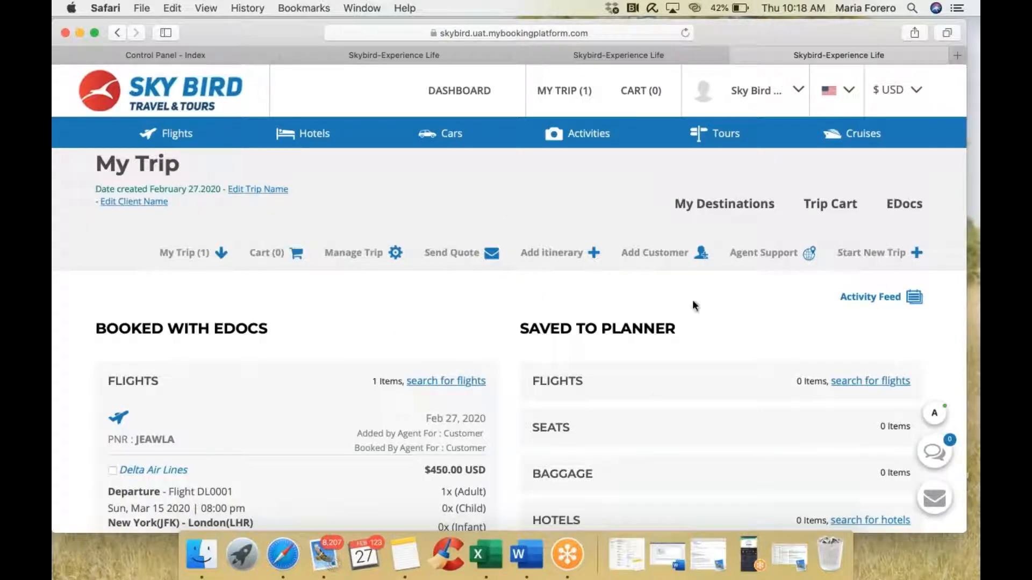
{"action": "scroll", "coordinate": [508, 299], "scroll_direction": "down", "scroll_amount": 10}
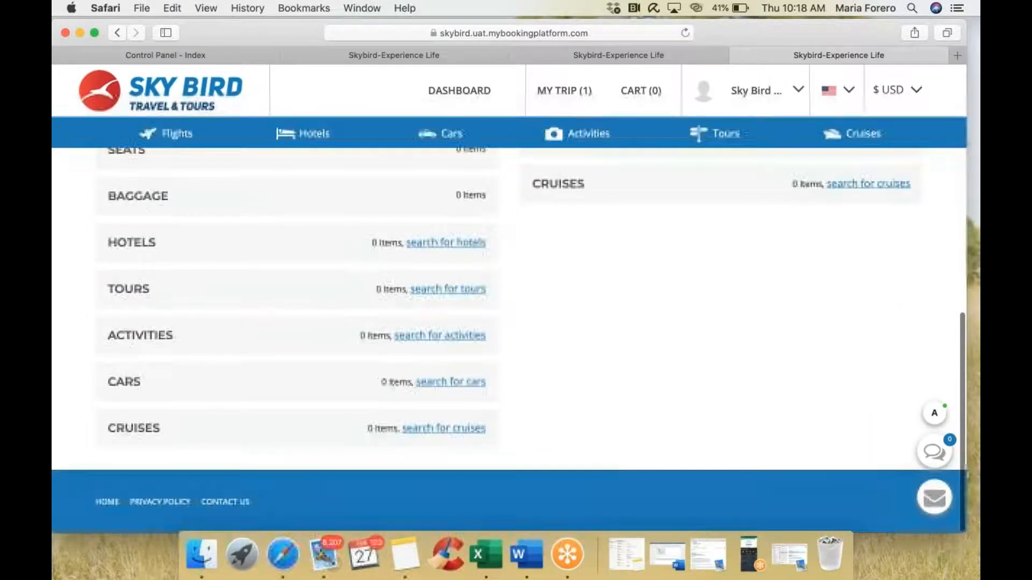
{"action": "scroll", "coordinate": [508, 299], "scroll_direction": "up", "scroll_amount": 10}
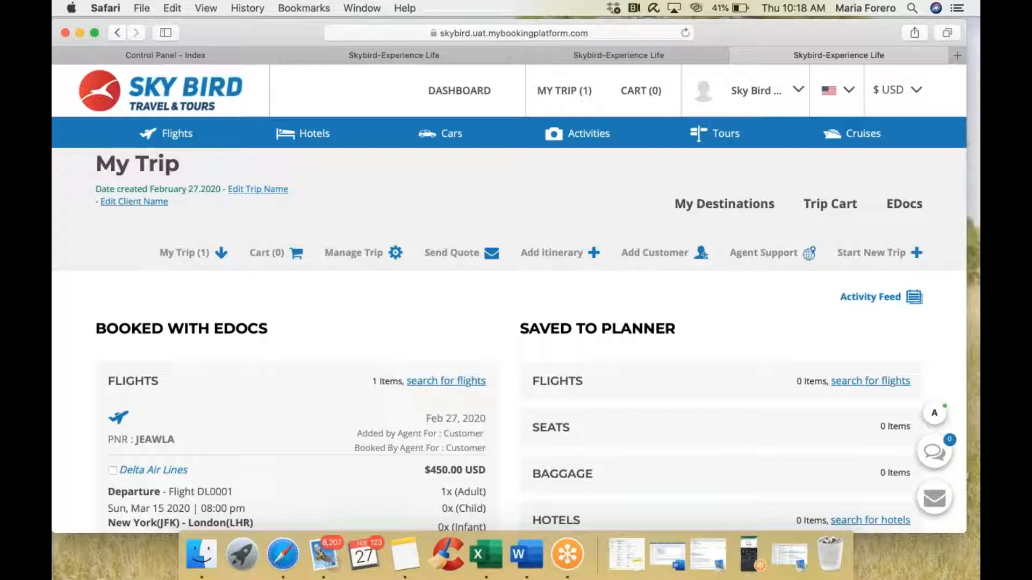
{"action": "left_click_drag", "start_coordinate": [97, 157], "coordinate": [227, 158]}
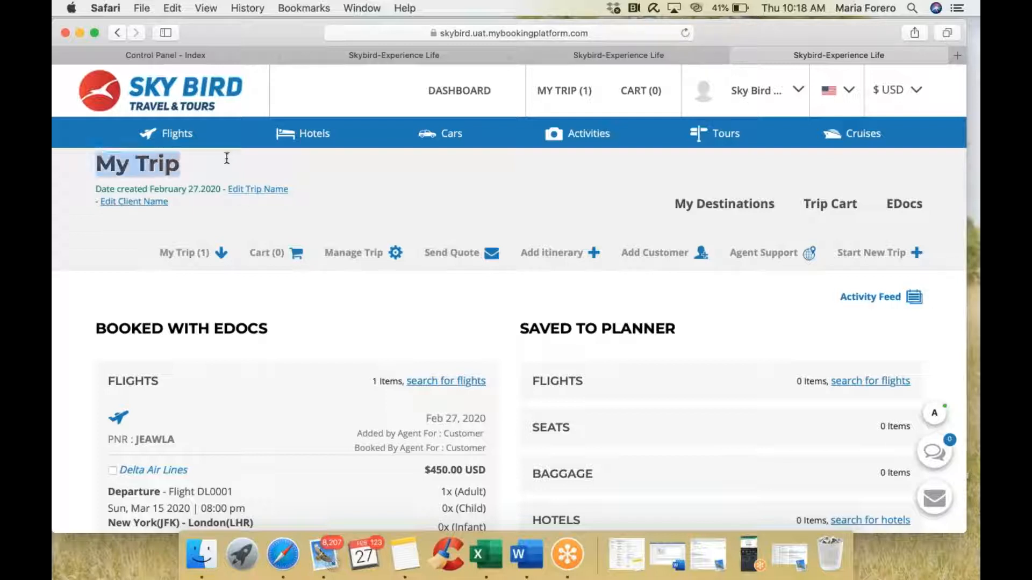
Step: Rename the trip from My Trip to the customer's first name followed by 'Trip'
{"action": "left_click", "coordinate": [241, 189]}
{"action": "left_click_drag", "start_coordinate": [393, 296], "coordinate": [293, 296]}
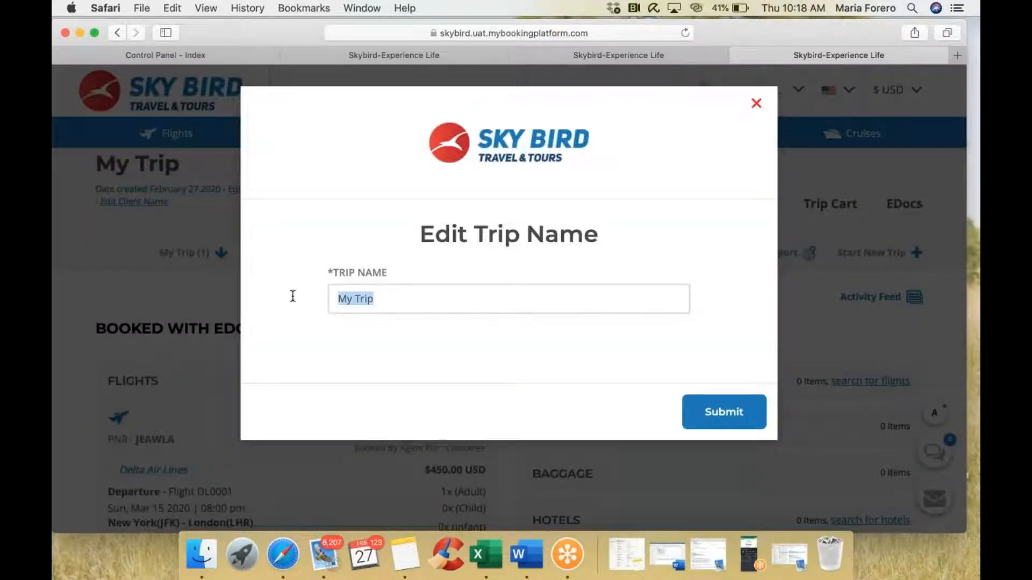
{"action": "type", "text": "Mr Riz"}
{"action": "key", "text": "BackSpace"}
{"action": "key", "text": "BackSpace"}
{"action": "key", "text": "BackSpace"}
{"action": "key", "text": "BackSpace"}
{"action": "key", "text": "BackSpace"}
{"action": "key", "text": "BackSpace"}
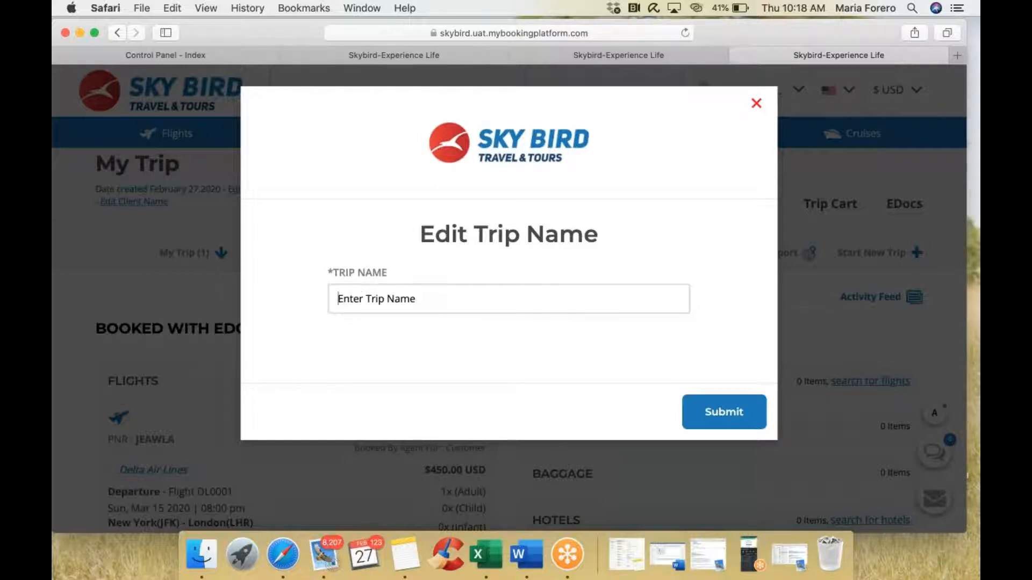
{"action": "type", "text": "Riaz's Trip"}
{"action": "left_click", "coordinate": [732, 420]}
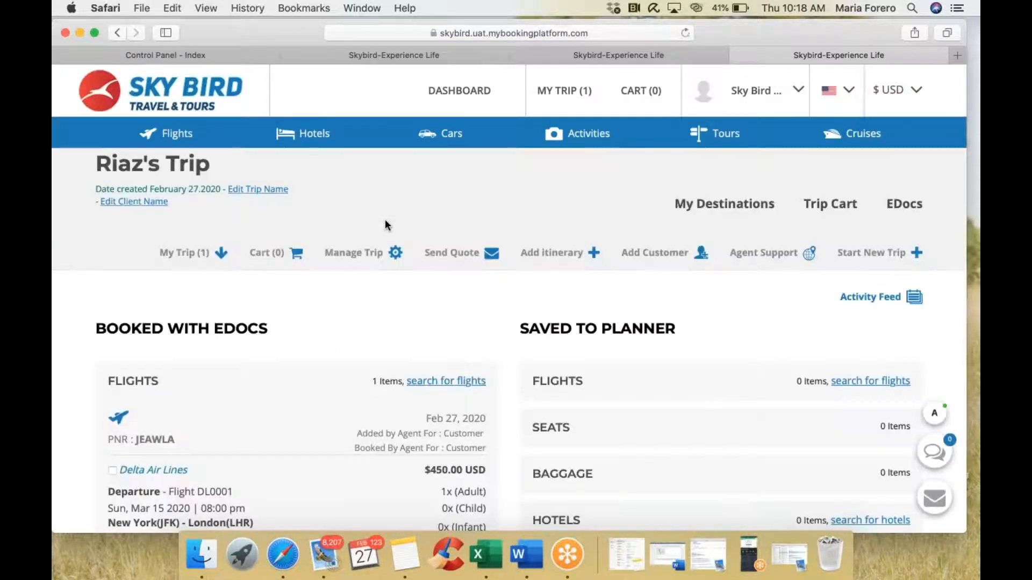
{"action": "left_click_drag", "start_coordinate": [96, 162], "coordinate": [226, 162]}
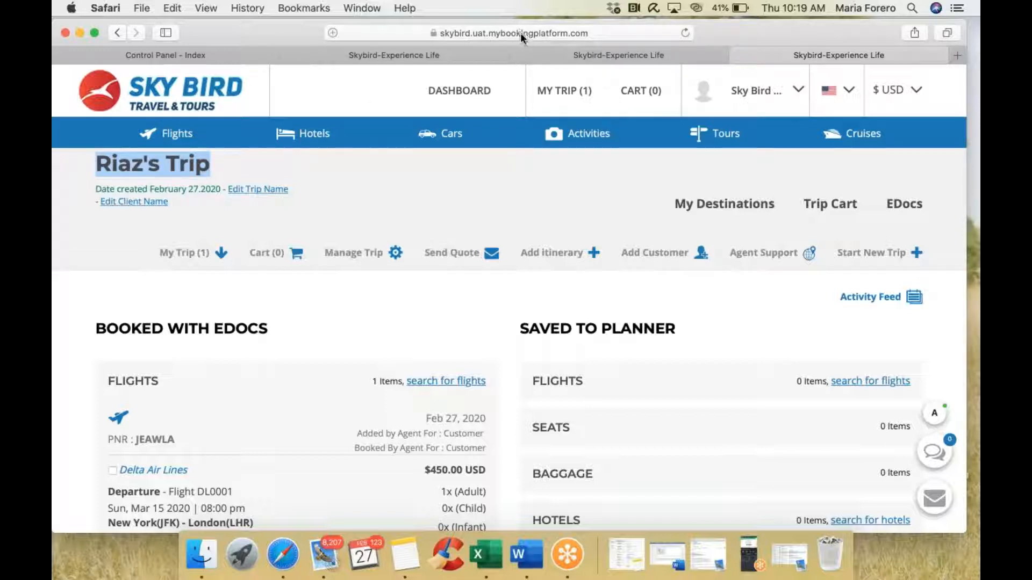
{"action": "scroll", "coordinate": [389, 284], "scroll_direction": "up", "scroll_amount": 1}
{"action": "scroll", "coordinate": [345, 246], "scroll_direction": "down", "scroll_amount": 5}
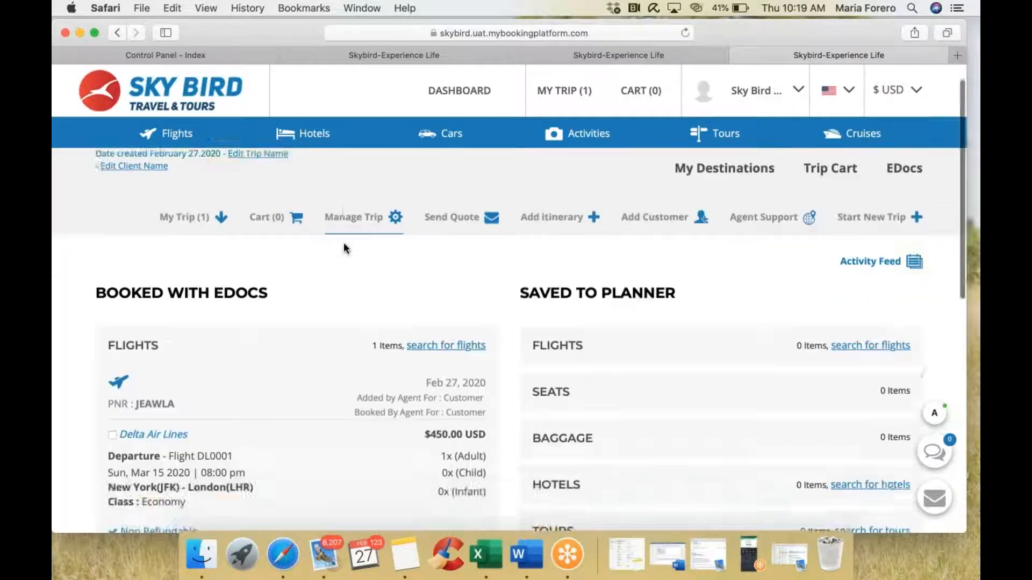
{"action": "scroll", "coordinate": [344, 245], "scroll_direction": "up", "scroll_amount": 4}
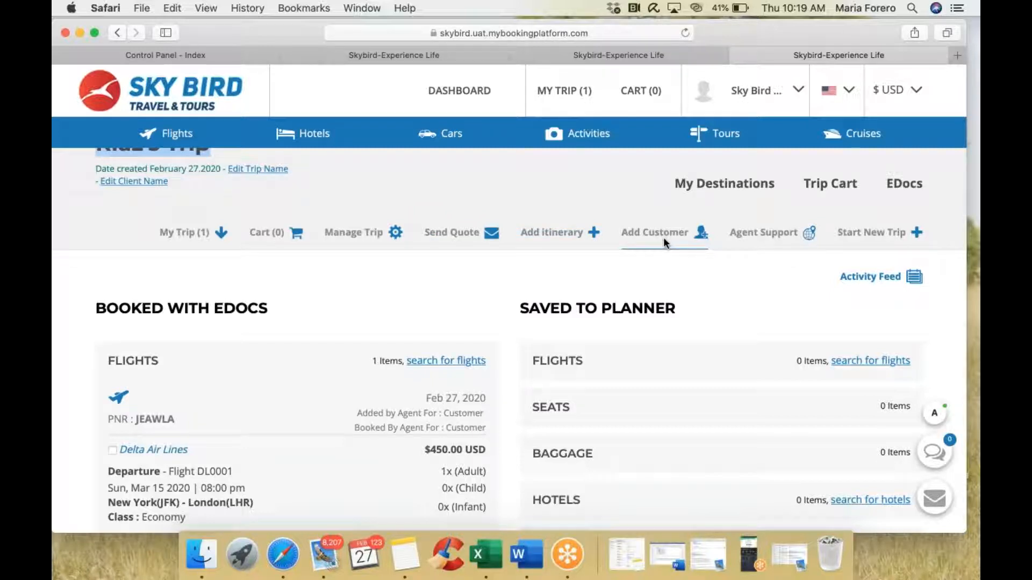
{"action": "left_click", "coordinate": [766, 237]}
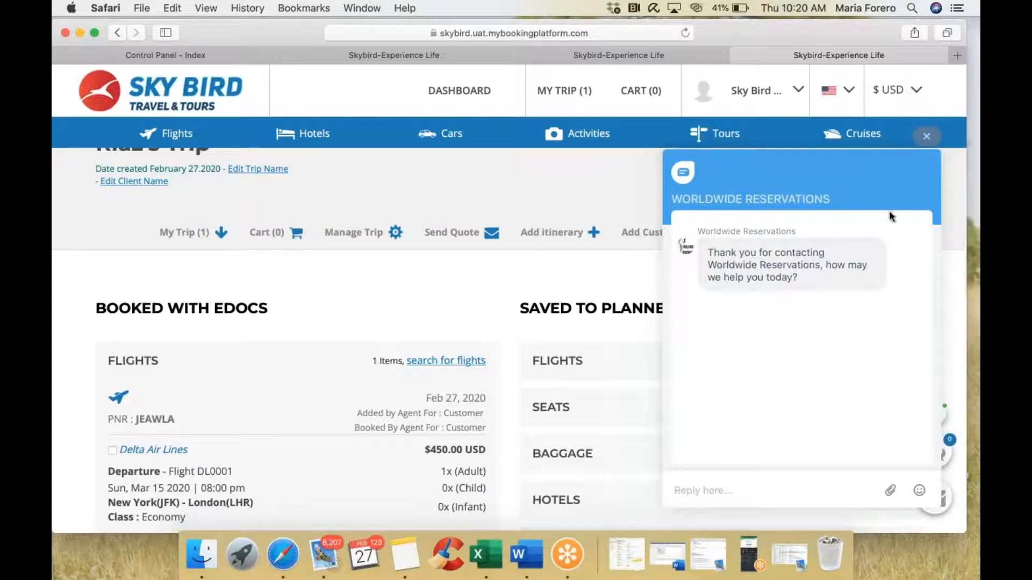
{"action": "left_click", "coordinate": [926, 139]}
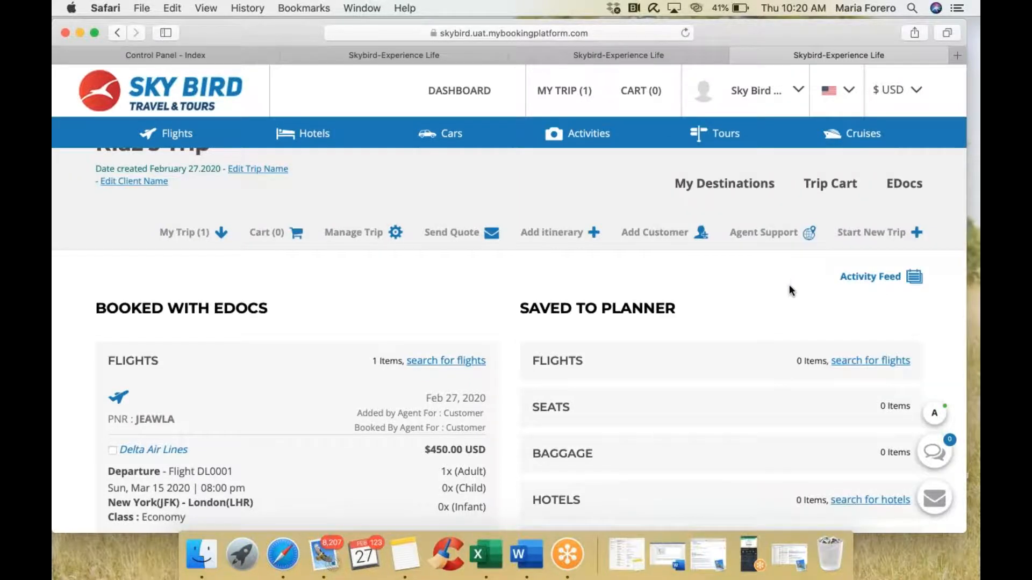
Step: Tick the booked $450.00 Delta Air Lines JFK–LHR flight under Booked with EDocs
{"action": "scroll", "coordinate": [789, 285], "scroll_direction": "down", "scroll_amount": 5}
{"action": "scroll", "coordinate": [754, 258], "scroll_direction": "up", "scroll_amount": 5}
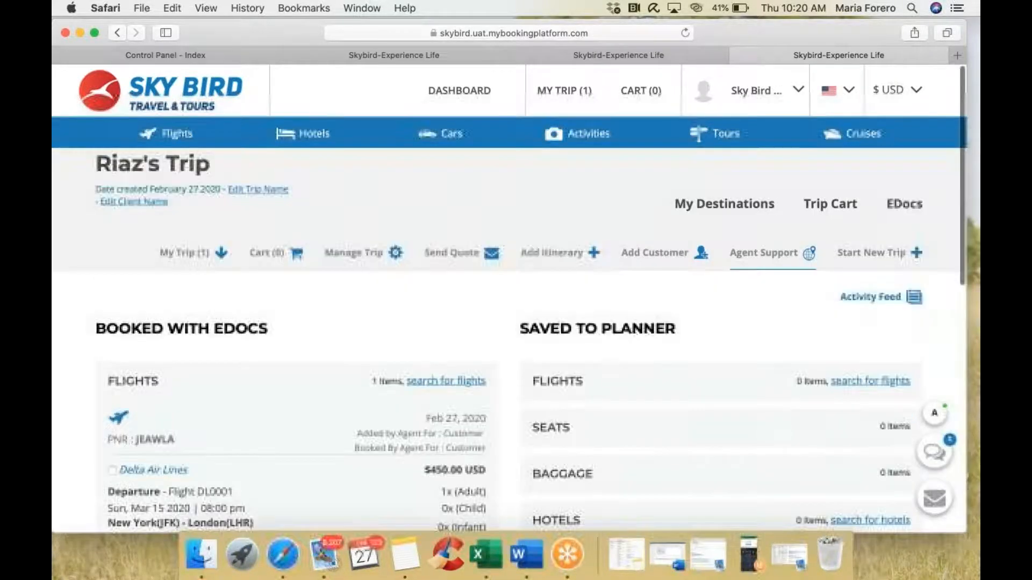
{"action": "scroll", "coordinate": [509, 339], "scroll_direction": "down", "scroll_amount": 5}
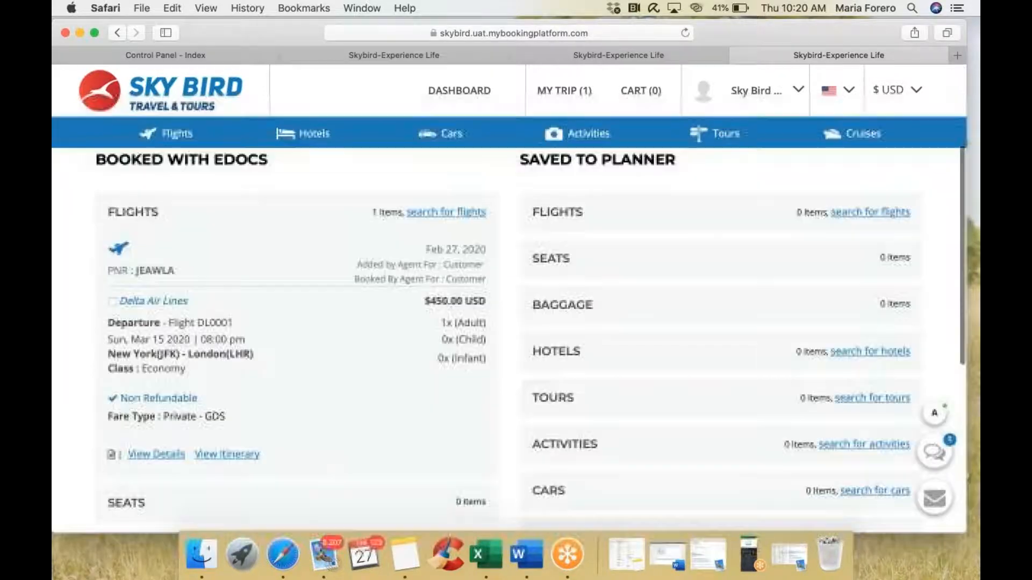
{"action": "scroll", "coordinate": [587, 291], "scroll_direction": "up", "scroll_amount": 5}
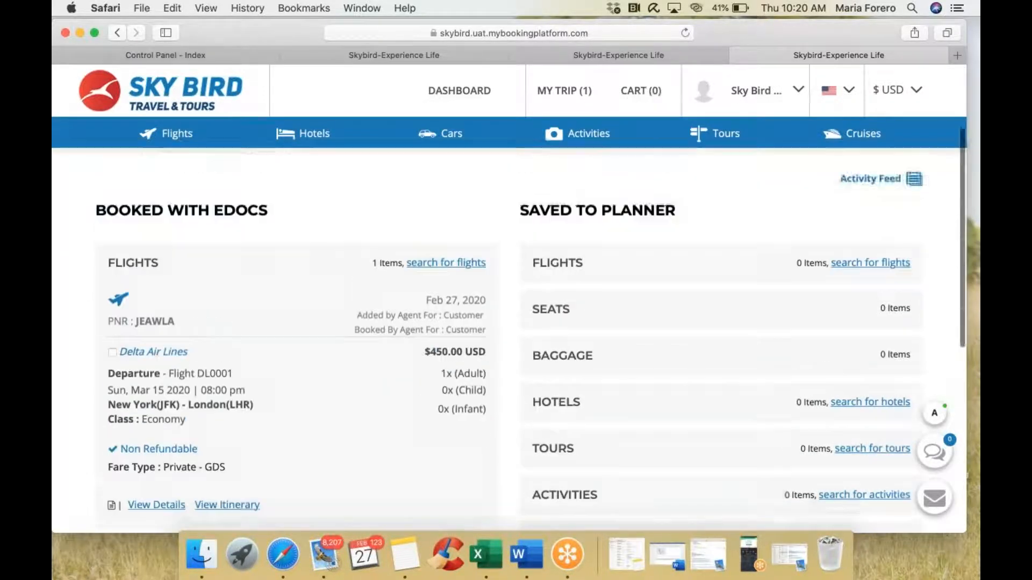
{"action": "scroll", "coordinate": [586, 286], "scroll_direction": "down", "scroll_amount": 5}
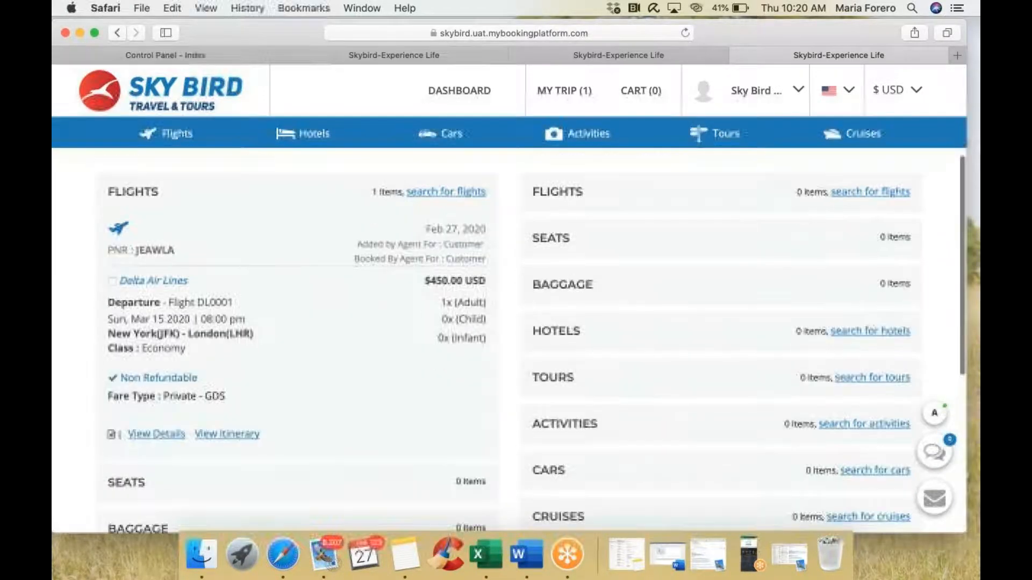
{"action": "left_click", "coordinate": [112, 281]}
{"action": "scroll", "coordinate": [356, 272], "scroll_direction": "up", "scroll_amount": 4}
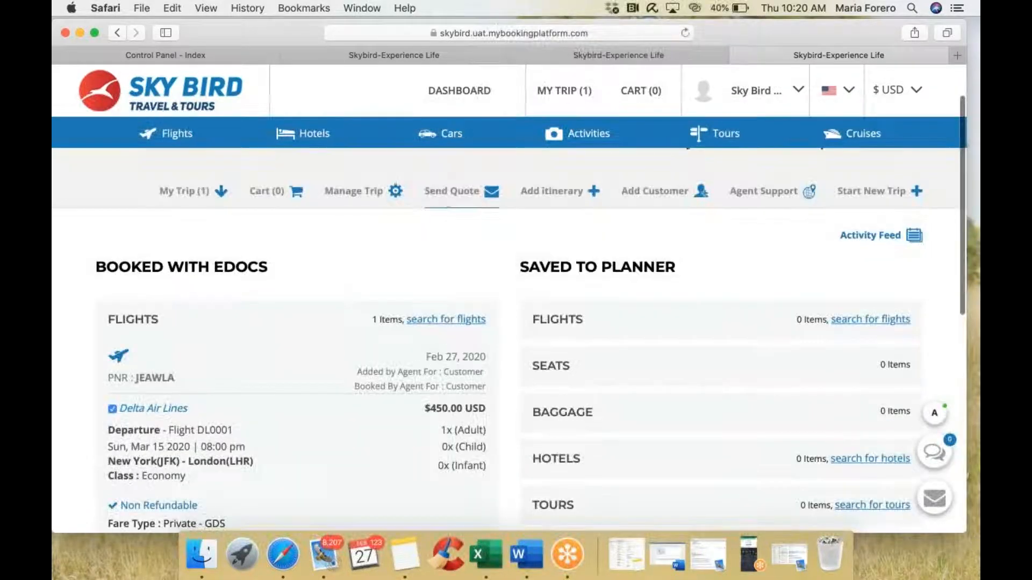
{"action": "left_click", "coordinate": [445, 195]}
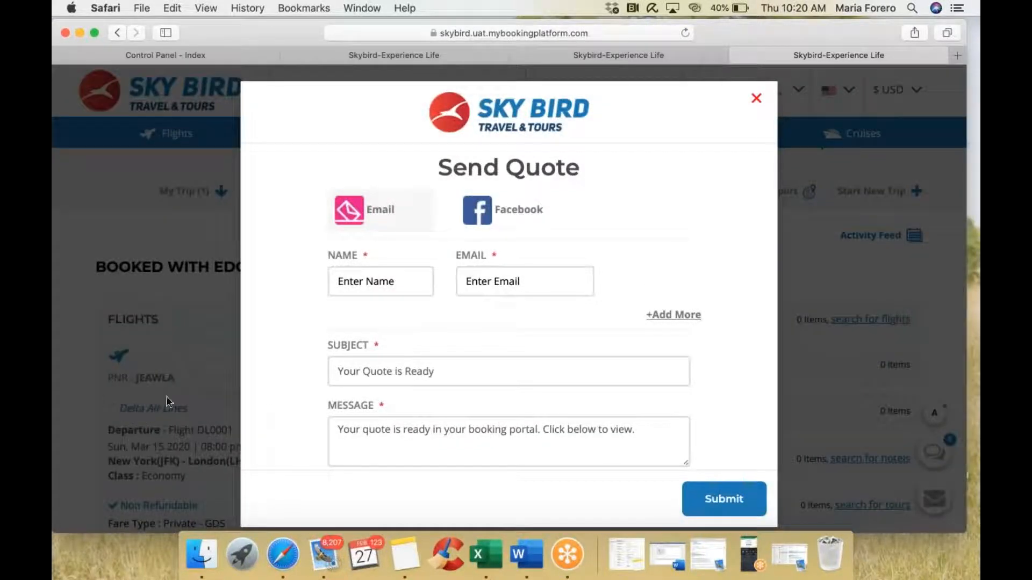
{"action": "left_click", "coordinate": [756, 99]}
{"action": "scroll", "coordinate": [259, 323], "scroll_direction": "down", "scroll_amount": 5}
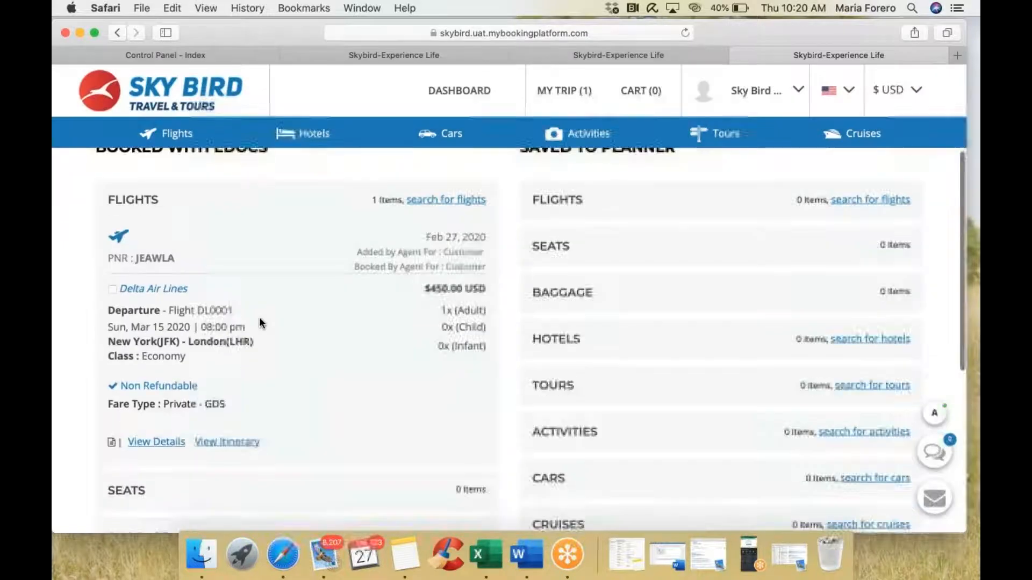
{"action": "scroll", "coordinate": [192, 333], "scroll_direction": "down", "scroll_amount": 2}
{"action": "scroll", "coordinate": [192, 333], "scroll_direction": "down", "scroll_amount": 1}
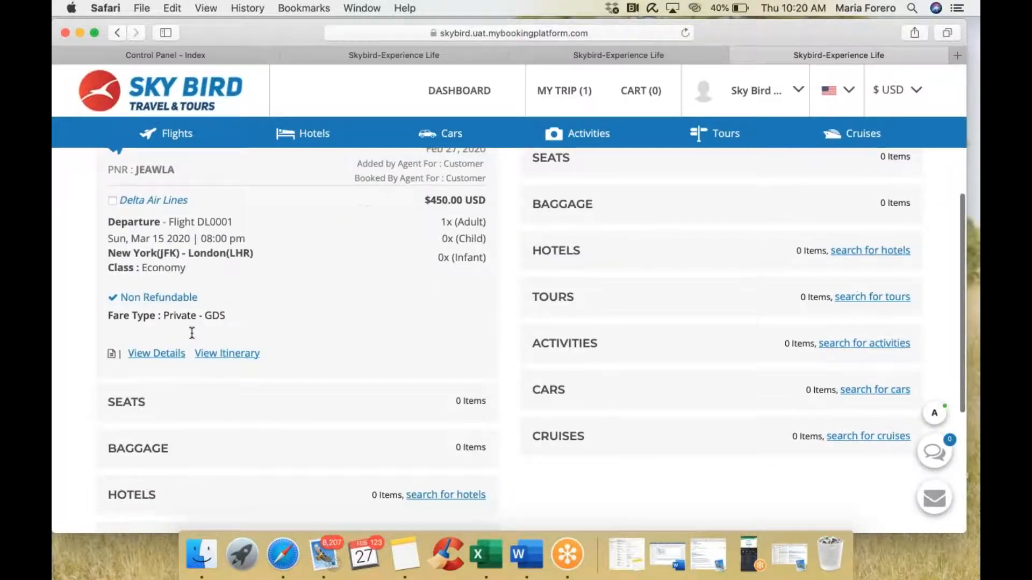
{"action": "scroll", "coordinate": [192, 333], "scroll_direction": "up", "scroll_amount": 6}
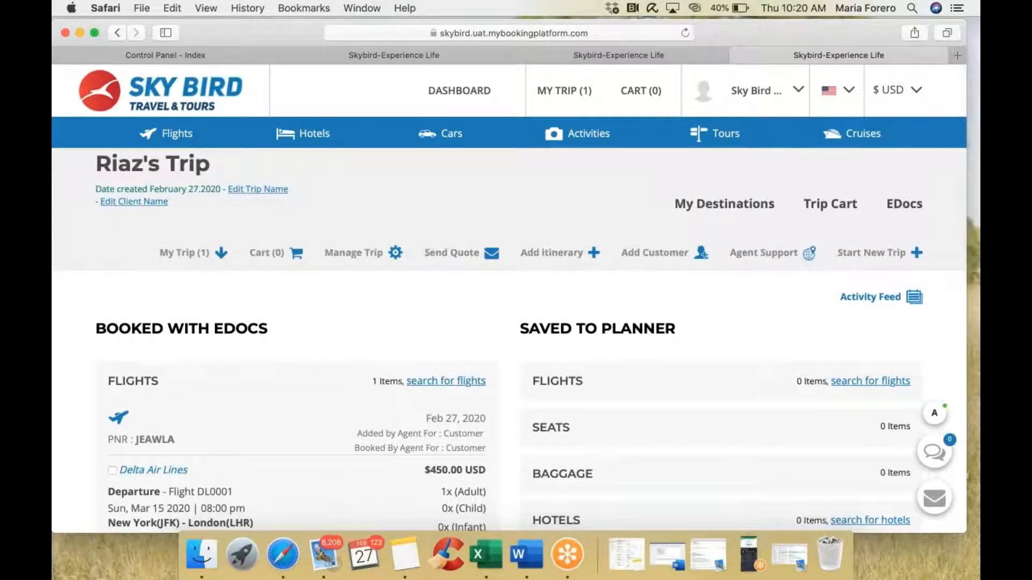
Step: Search round-trip economy flights London (LON) to Vancouver (YVR), 02/29/2020–03/07/2020, one adult
{"action": "left_click", "coordinate": [172, 133]}
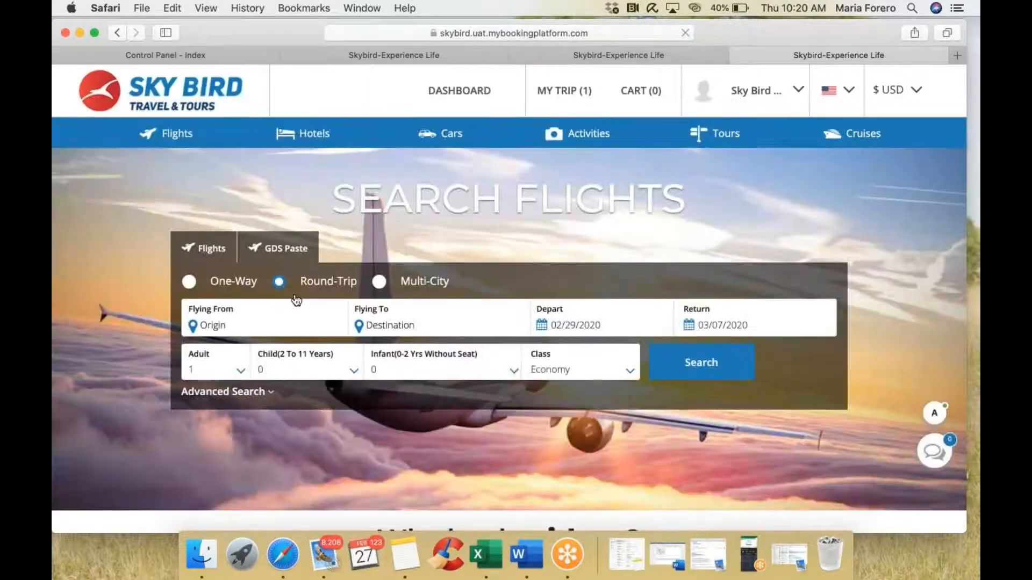
{"action": "type", "text": "london"}
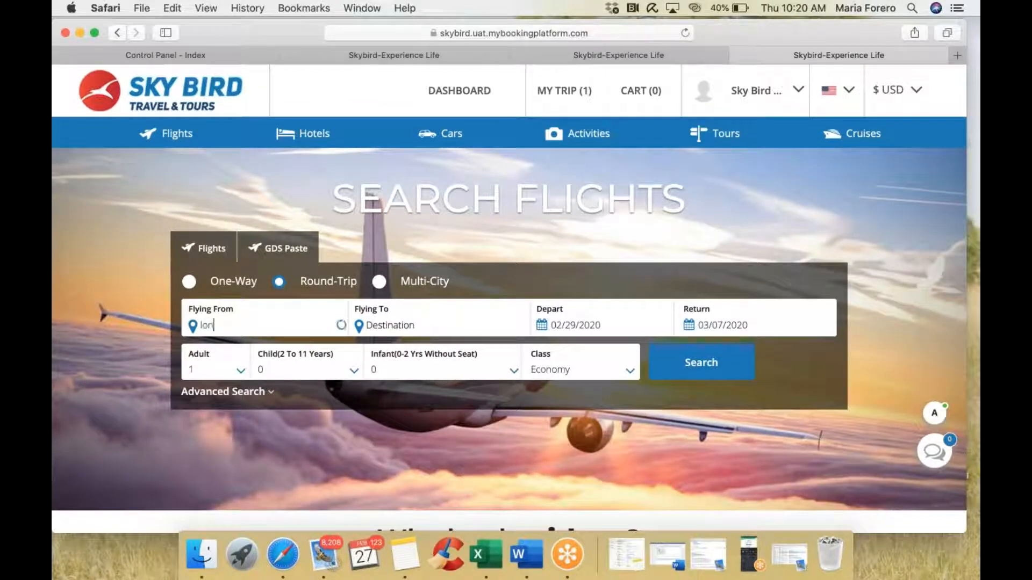
{"action": "left_click", "coordinate": [333, 382]}
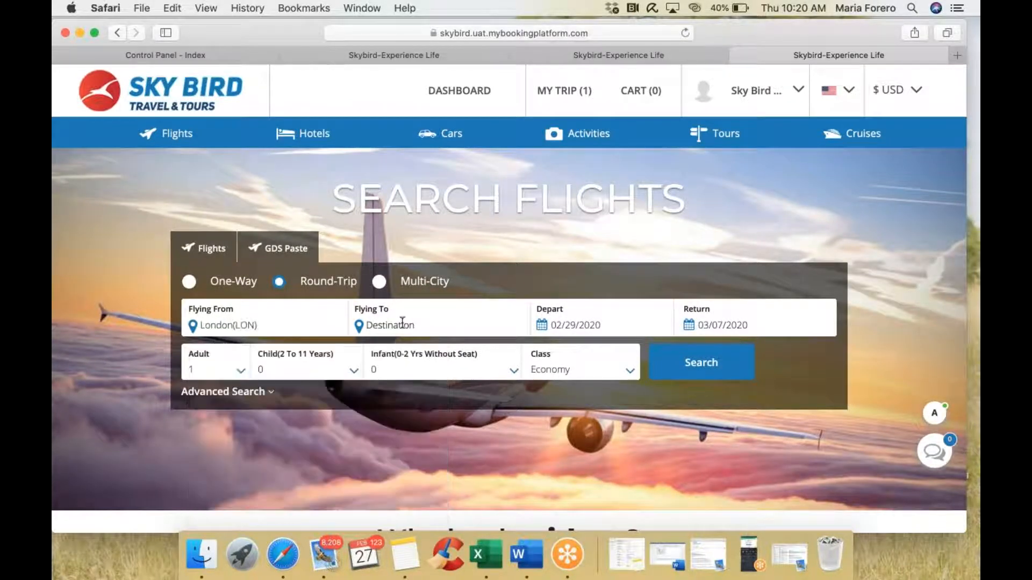
{"action": "type", "text": "vancou"}
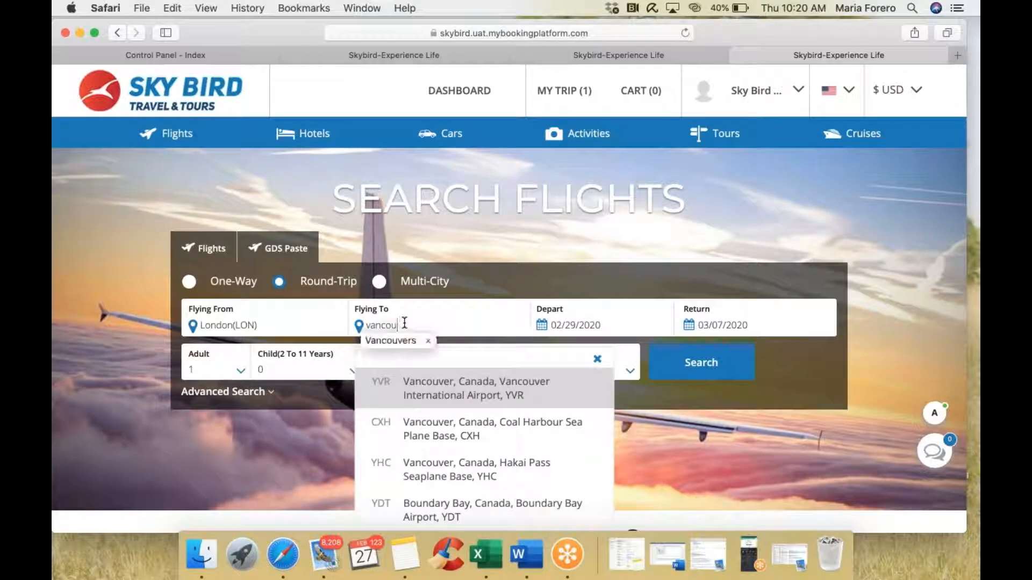
{"action": "left_click", "coordinate": [471, 398]}
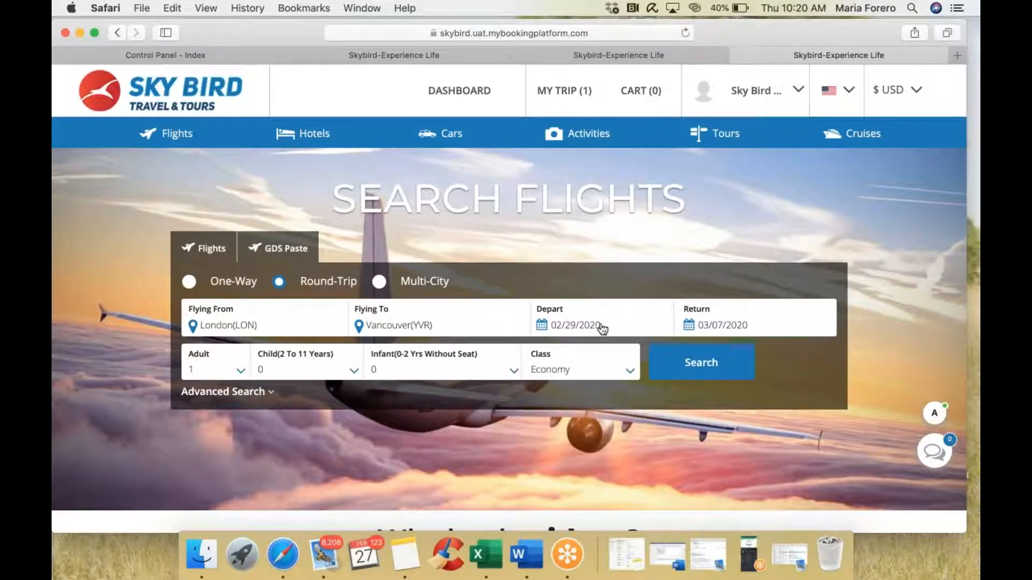
{"action": "left_click", "coordinate": [216, 399]}
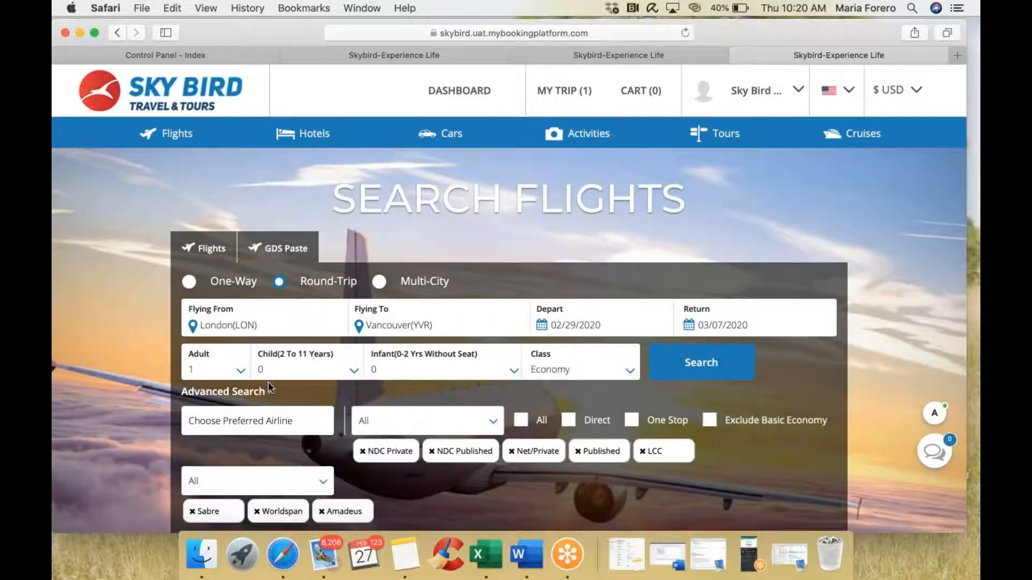
{"action": "left_click", "coordinate": [250, 394]}
{"action": "left_click", "coordinate": [721, 365]}
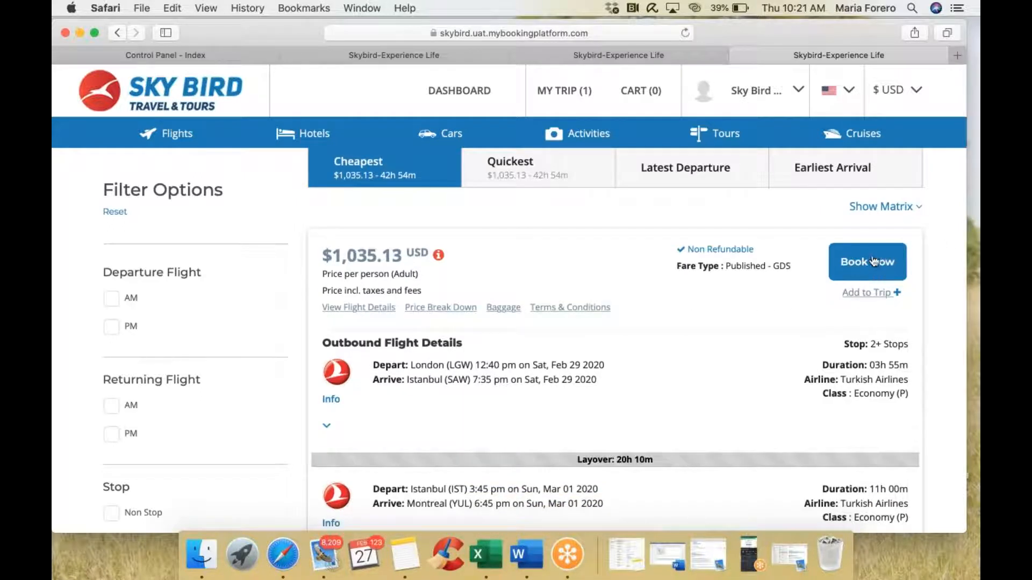
Step: Save the $1,035.13 Turkish Airlines fare, tick it in Saved to Planner, and start Send Quote
{"action": "left_click", "coordinate": [866, 295]}
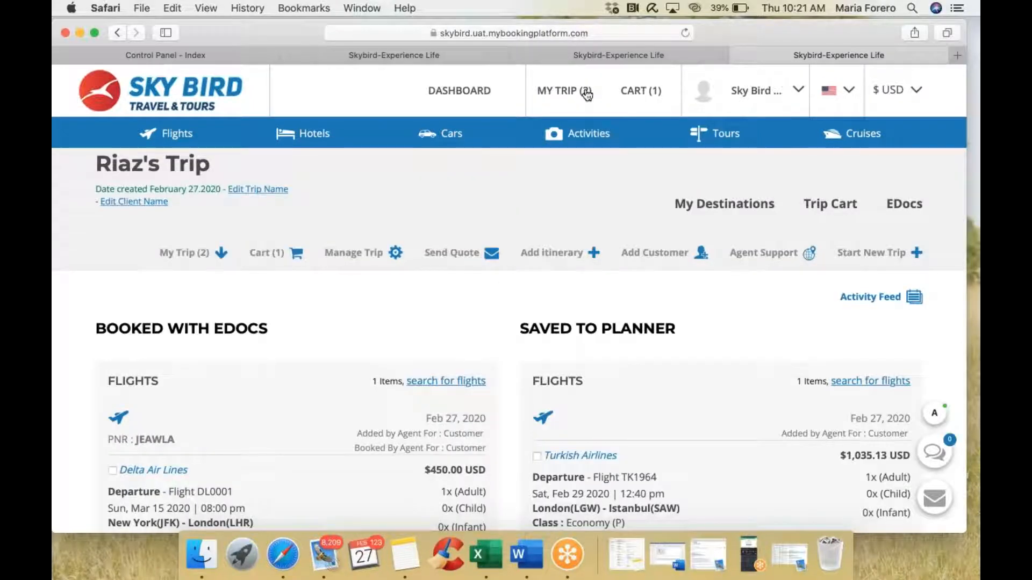
{"action": "scroll", "coordinate": [479, 356], "scroll_direction": "down", "scroll_amount": 5}
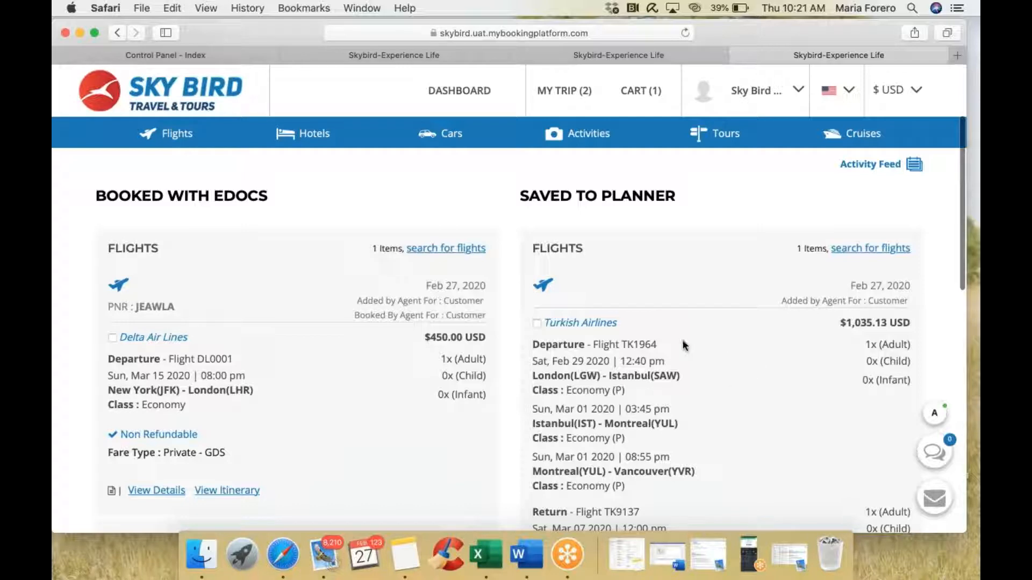
{"action": "scroll", "coordinate": [724, 398], "scroll_direction": "down", "scroll_amount": 8}
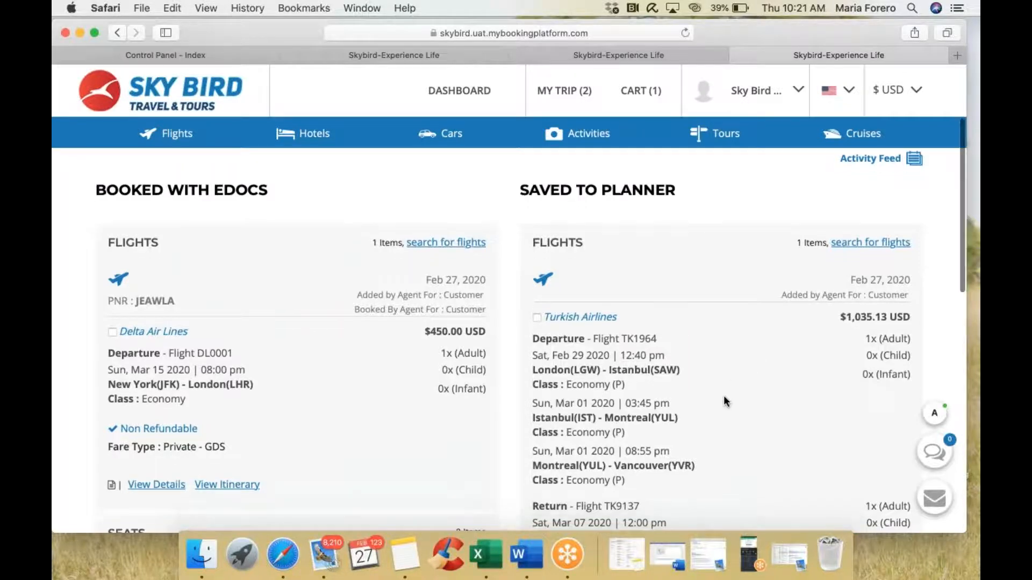
{"action": "scroll", "coordinate": [724, 400], "scroll_direction": "up", "scroll_amount": 7}
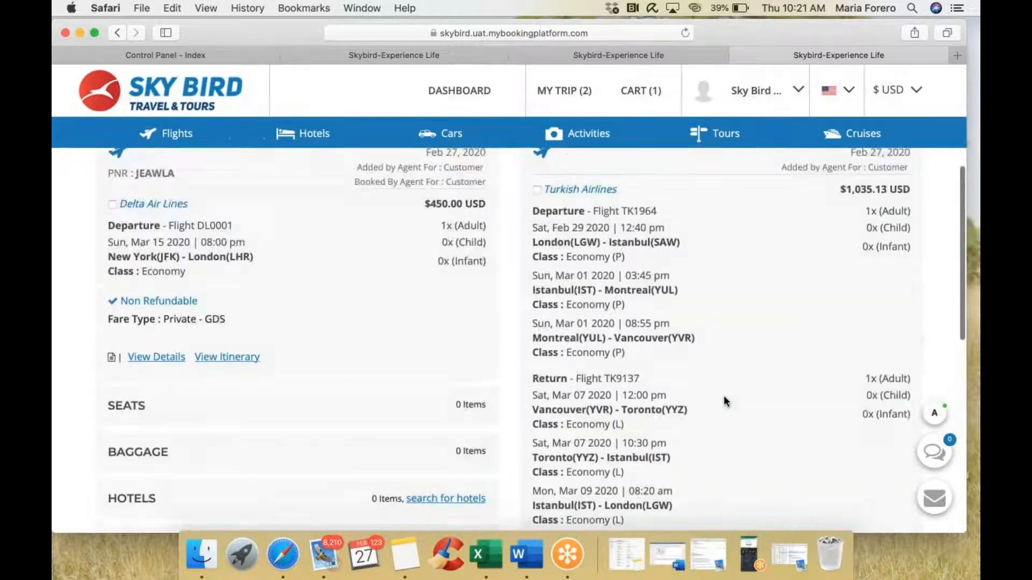
{"action": "scroll", "coordinate": [723, 401], "scroll_direction": "down", "scroll_amount": 11}
{"action": "scroll", "coordinate": [723, 401], "scroll_direction": "up", "scroll_amount": 15}
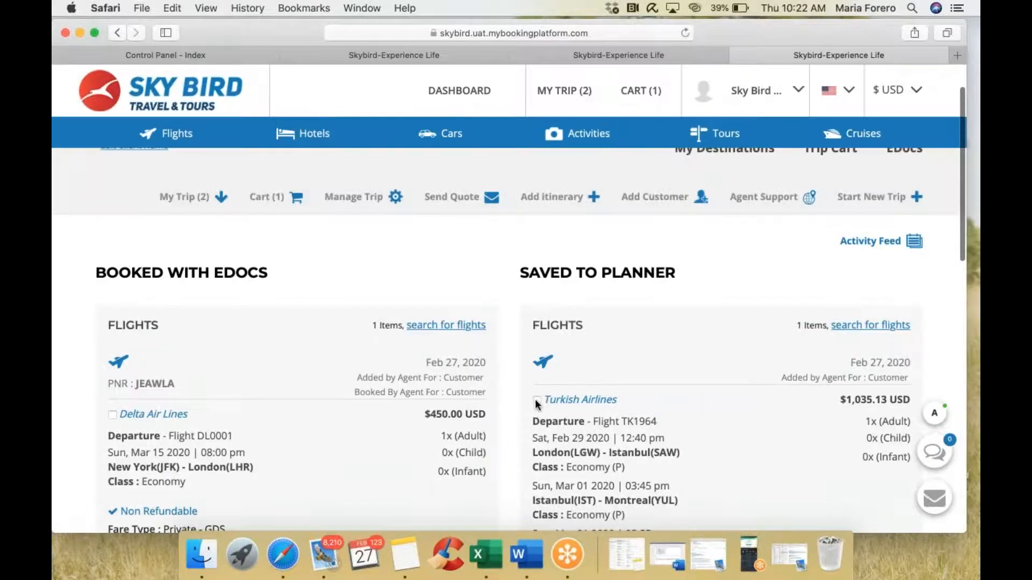
{"action": "left_click", "coordinate": [537, 401]}
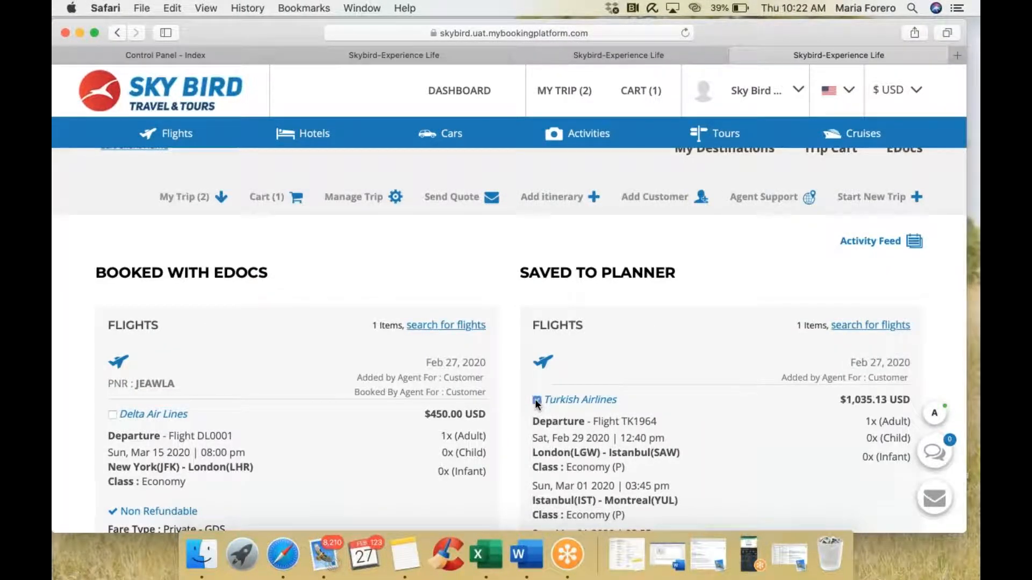
{"action": "left_click", "coordinate": [453, 203]}
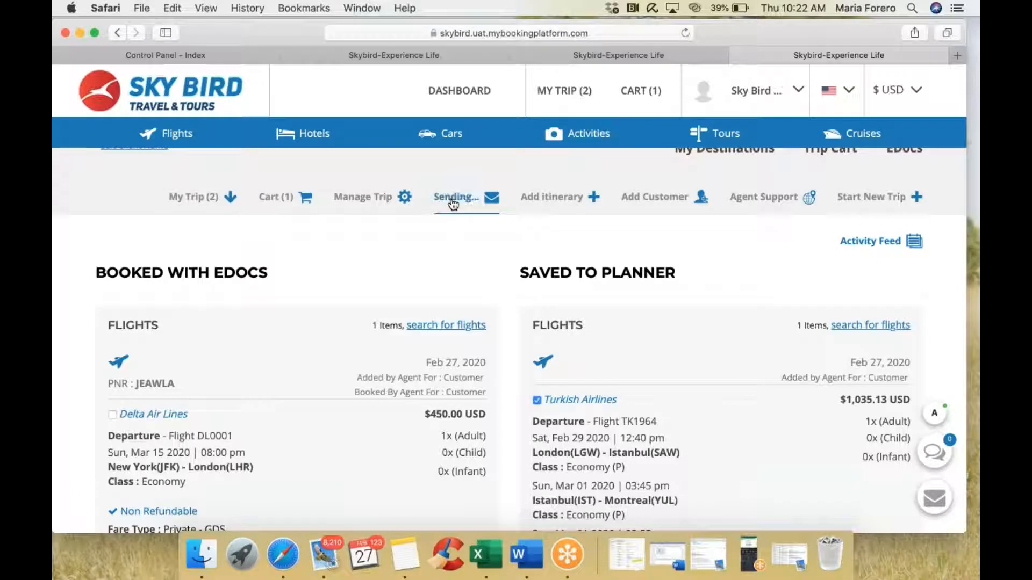
Step: Begin the quote with the customer's name and e-mail, then return and re-tick Turkish Airlines
{"action": "left_click", "coordinate": [375, 288]}
{"action": "type", "text": "Maria"}
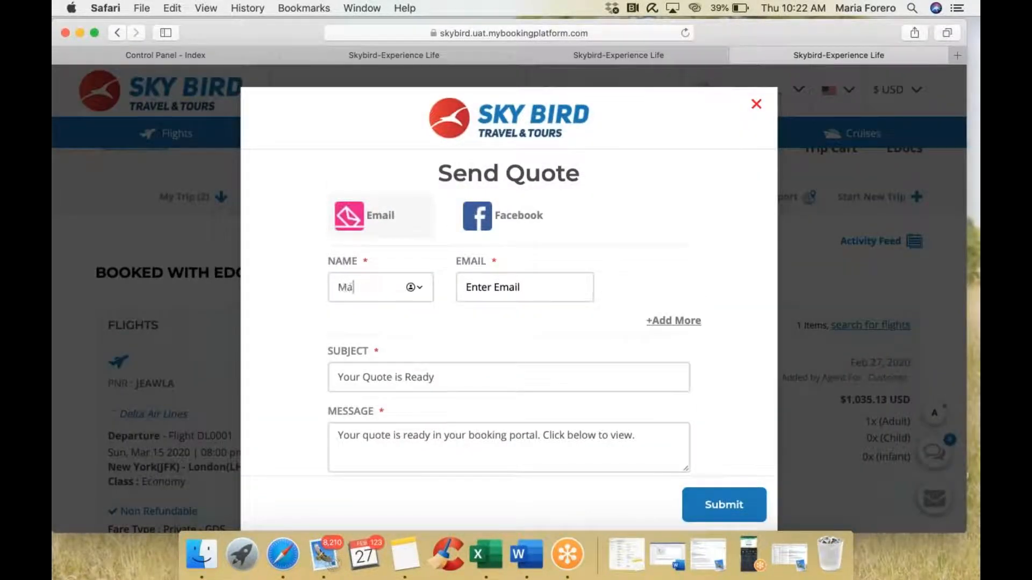
{"action": "left_click", "coordinate": [493, 283]}
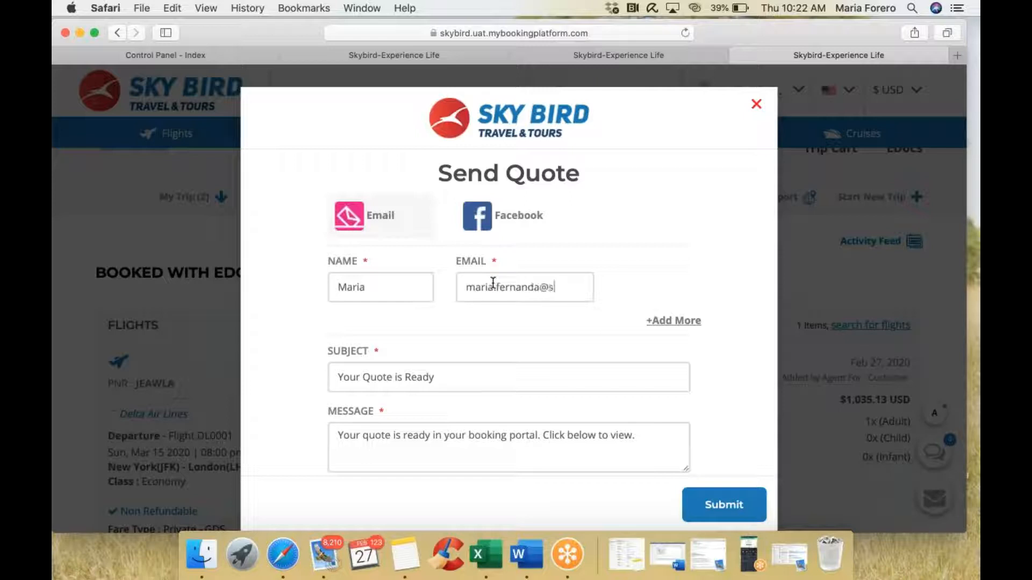
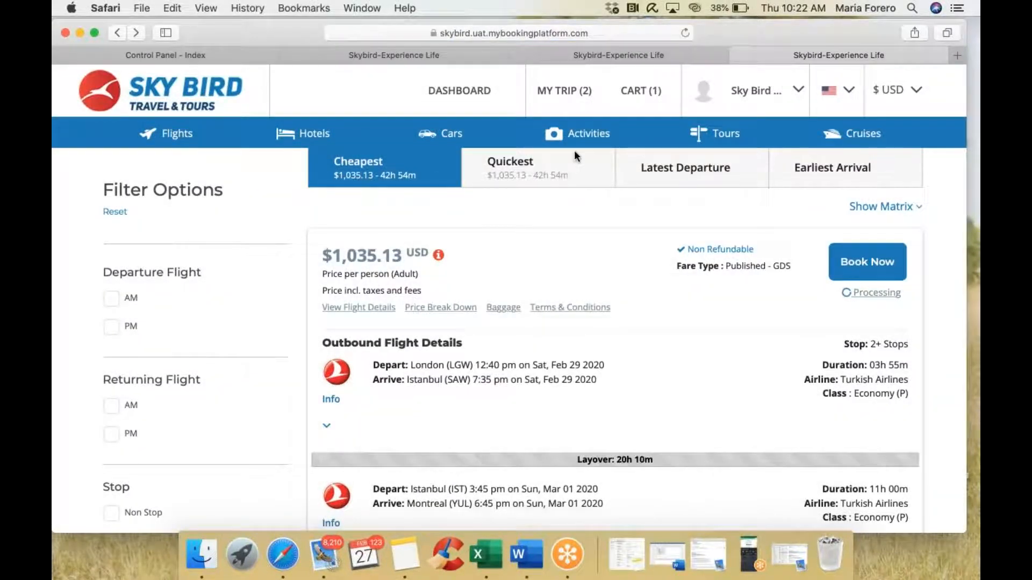
{"action": "left_click", "coordinate": [571, 93]}
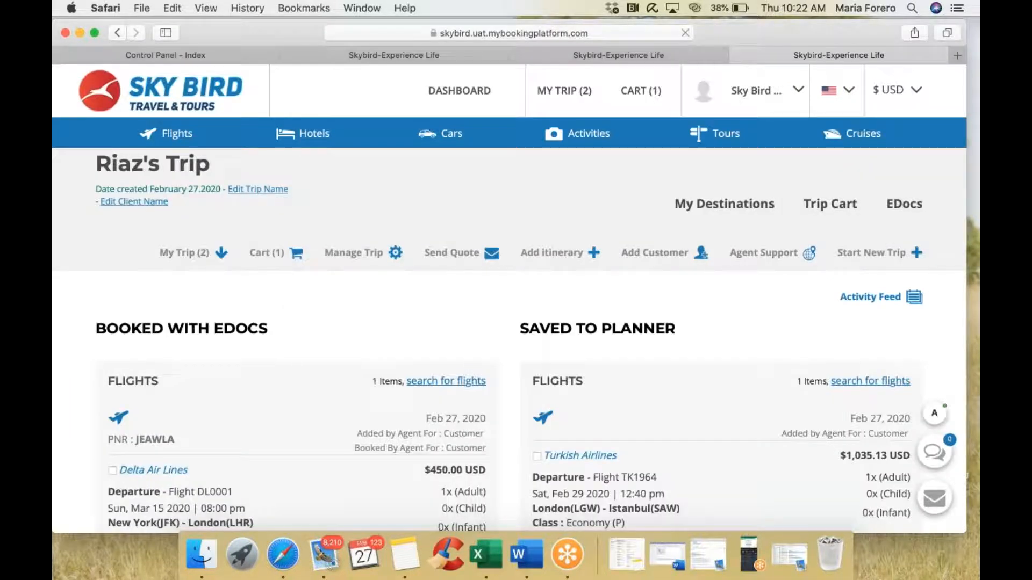
{"action": "left_click", "coordinate": [537, 456]}
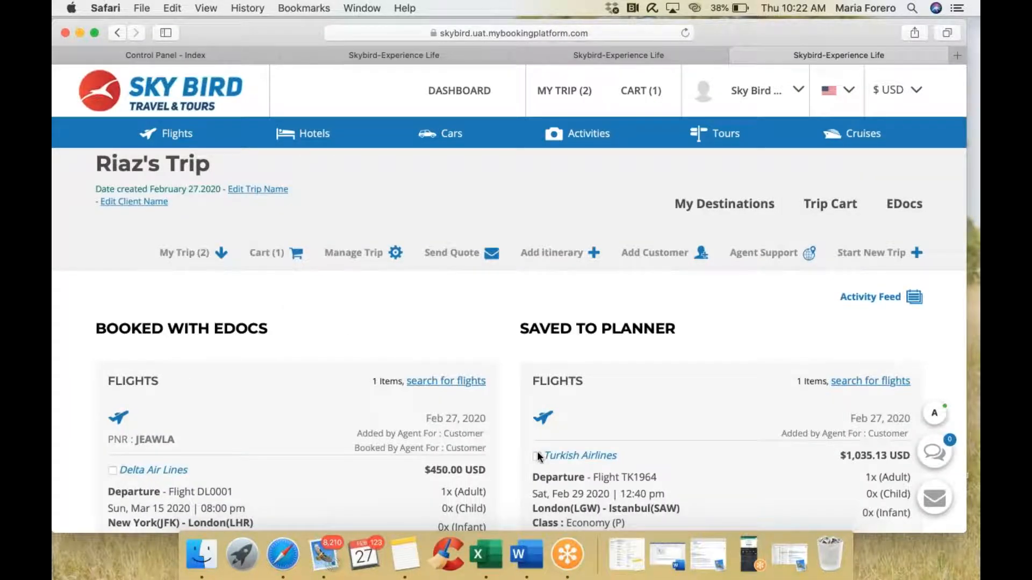
Step: Start a Send Quote form with the customer's name and e-mail address as recipient
{"action": "left_click", "coordinate": [457, 253]}
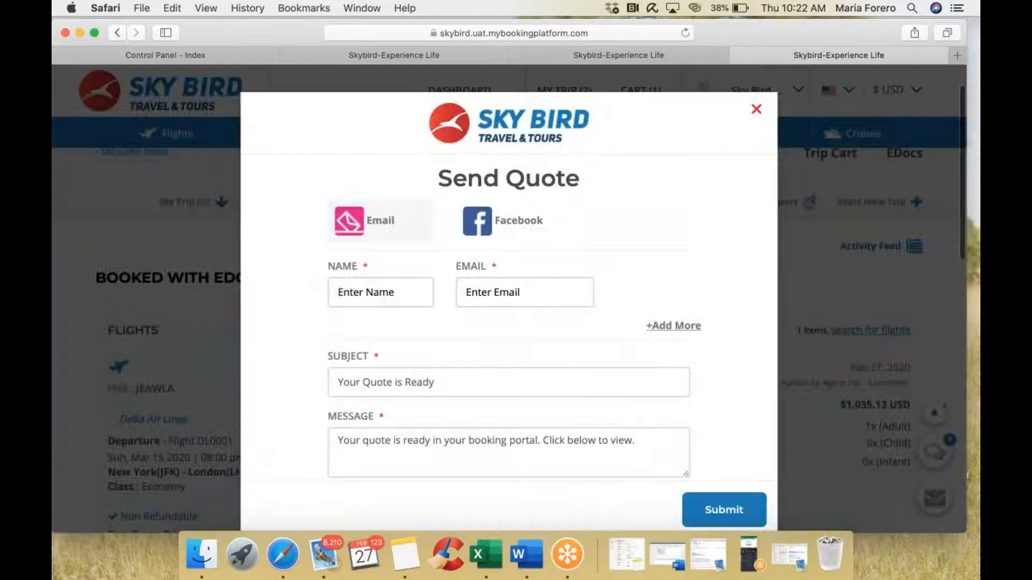
{"action": "left_click", "coordinate": [399, 291]}
{"action": "type", "text": "Maria"}
{"action": "key", "text": "Tab"}
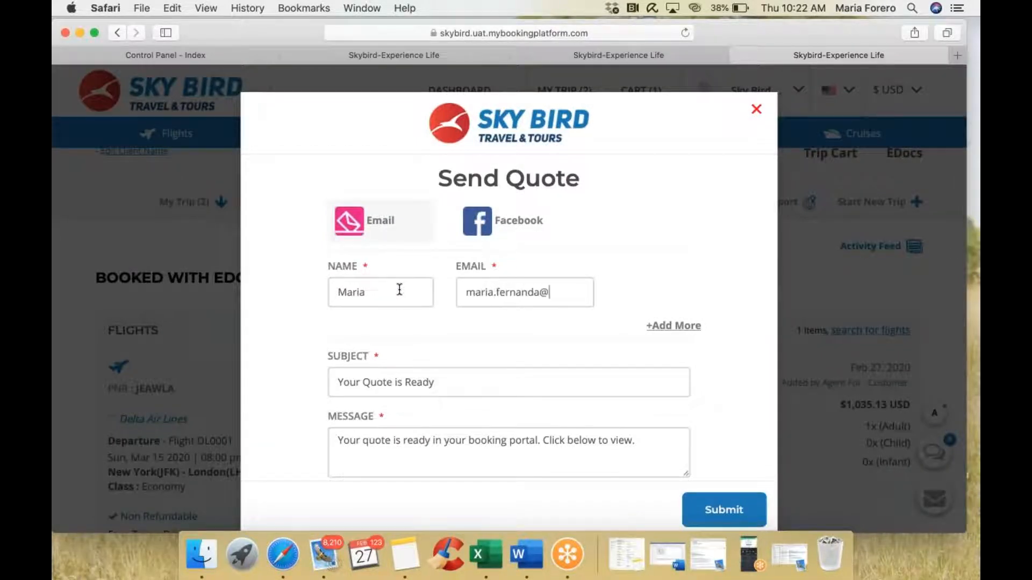
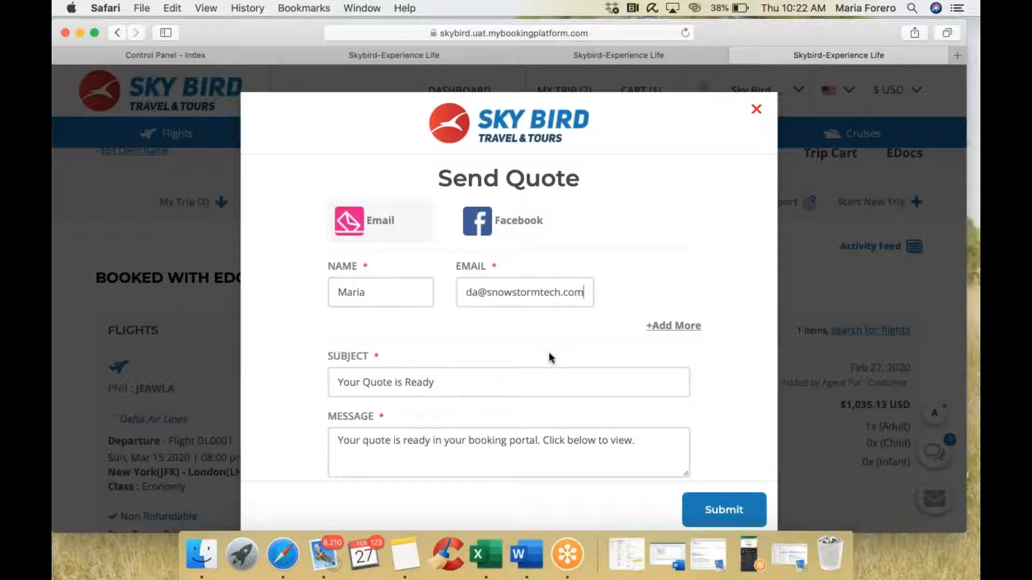
{"action": "scroll", "coordinate": [619, 333], "scroll_direction": "down", "scroll_amount": 1}
Step: Keep the default subject and message, remove the empty extra recipient row, and submit the quote
{"action": "left_click", "coordinate": [676, 308]}
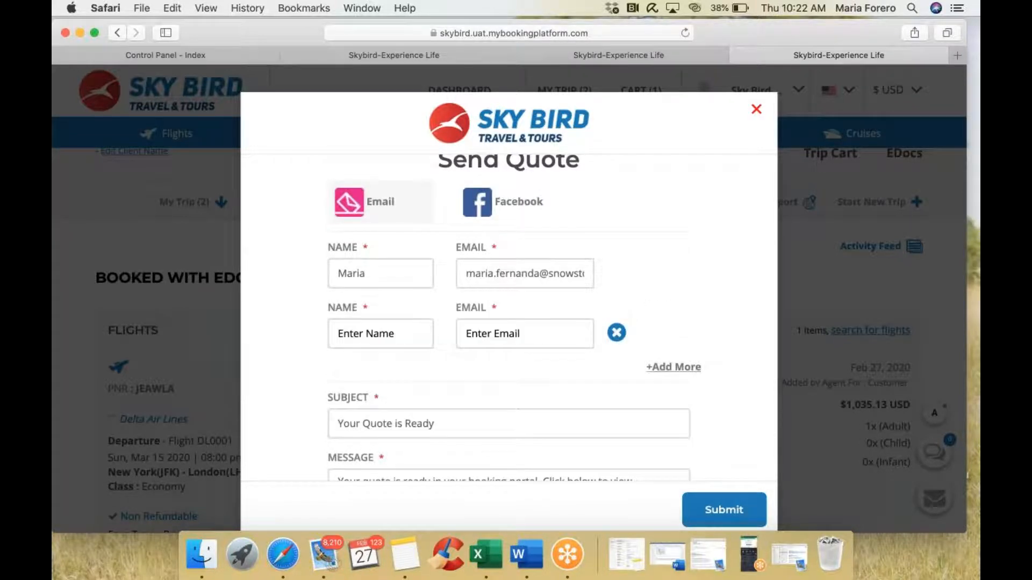
{"action": "scroll", "coordinate": [508, 333], "scroll_direction": "down", "scroll_amount": 3}
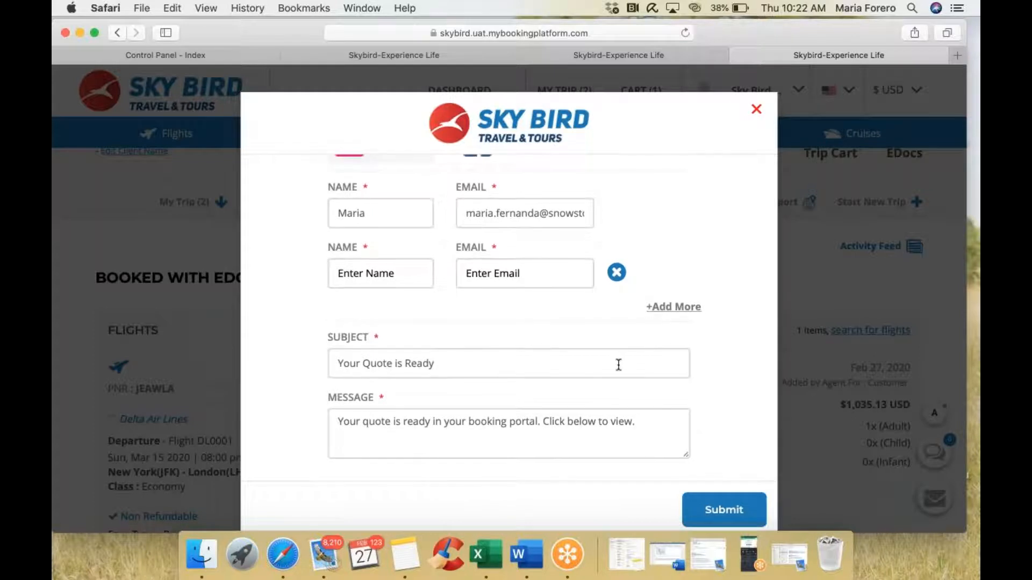
{"action": "left_click_drag", "start_coordinate": [441, 362], "coordinate": [316, 359]}
{"action": "left_click_drag", "start_coordinate": [654, 426], "coordinate": [336, 399]}
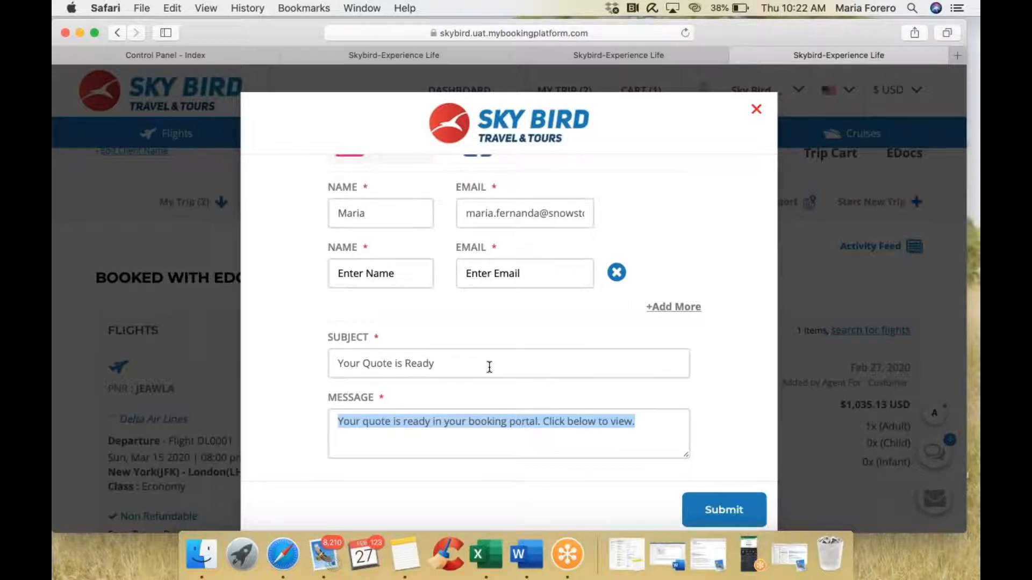
{"action": "left_click", "coordinate": [724, 509]}
{"action": "scroll", "coordinate": [627, 239], "scroll_direction": "up", "scroll_amount": 2}
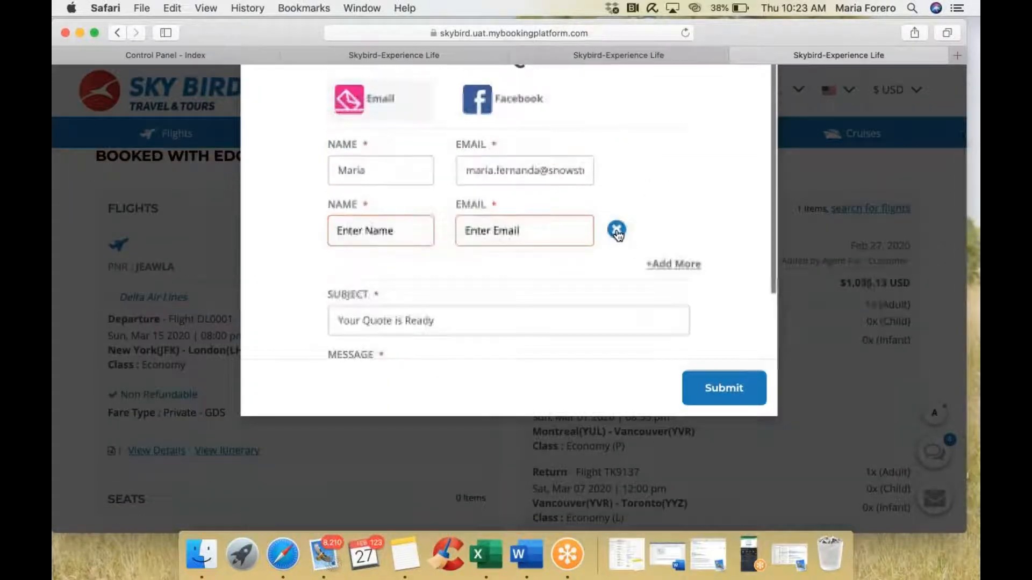
{"action": "left_click", "coordinate": [616, 230]}
{"action": "left_click", "coordinate": [719, 387]}
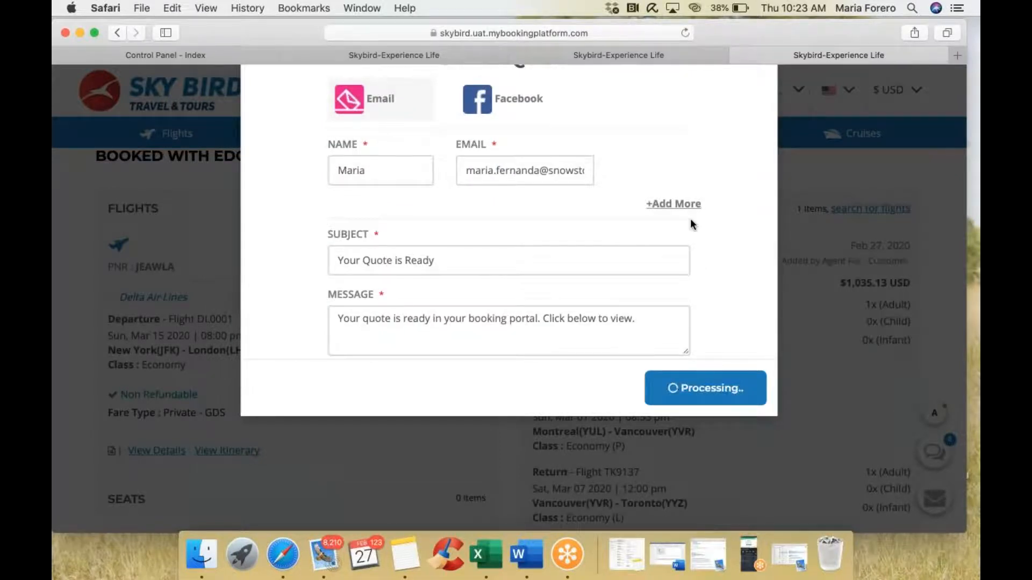
{"action": "scroll", "coordinate": [691, 220], "scroll_direction": "up", "scroll_amount": 2}
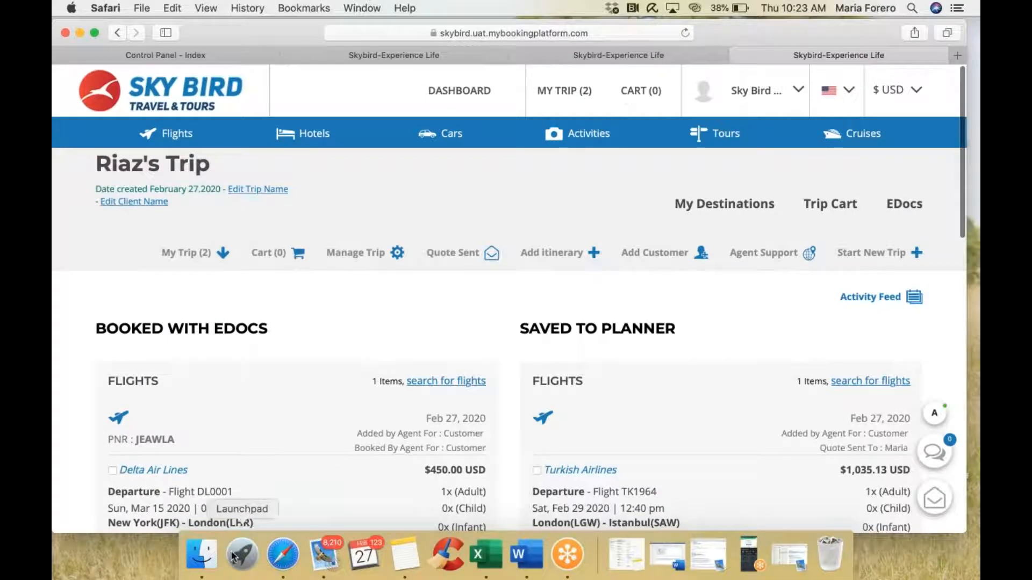
Step: Open a new private Safari window and move it beside the agent portal
{"action": "right_click", "coordinate": [279, 549]}
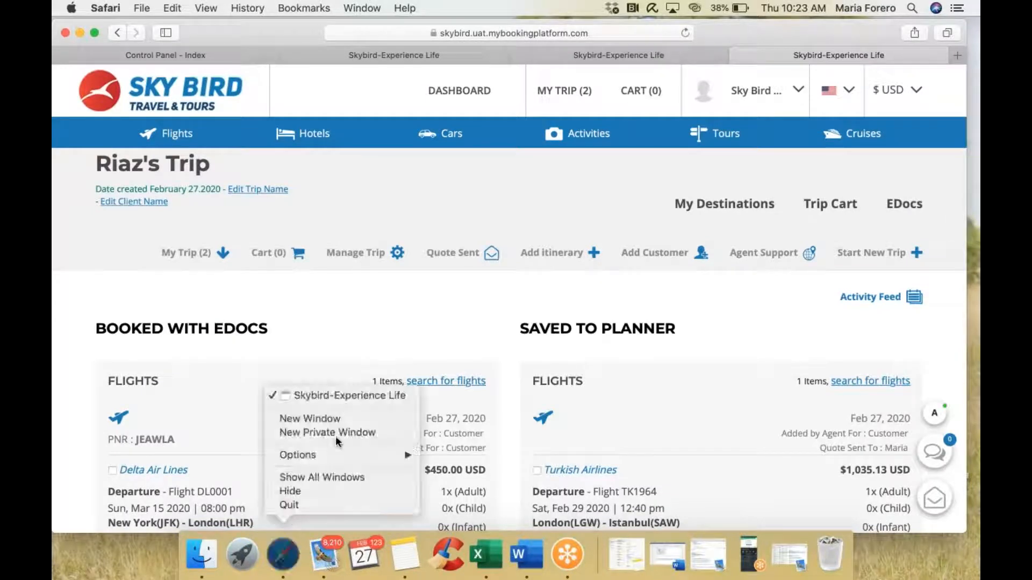
{"action": "left_click", "coordinate": [351, 428]}
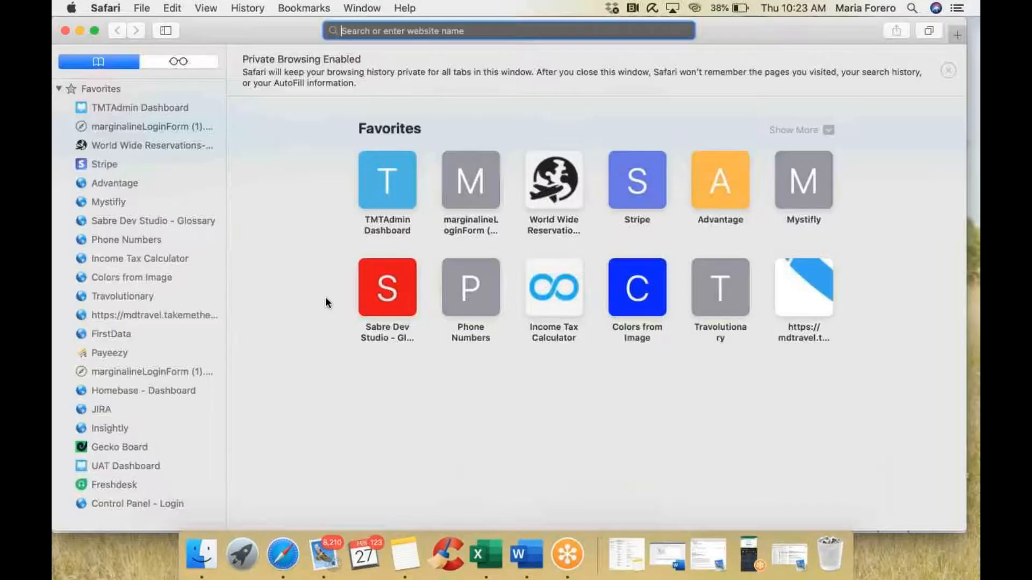
{"action": "left_click_drag", "start_coordinate": [292, 39], "coordinate": [367, 61]}
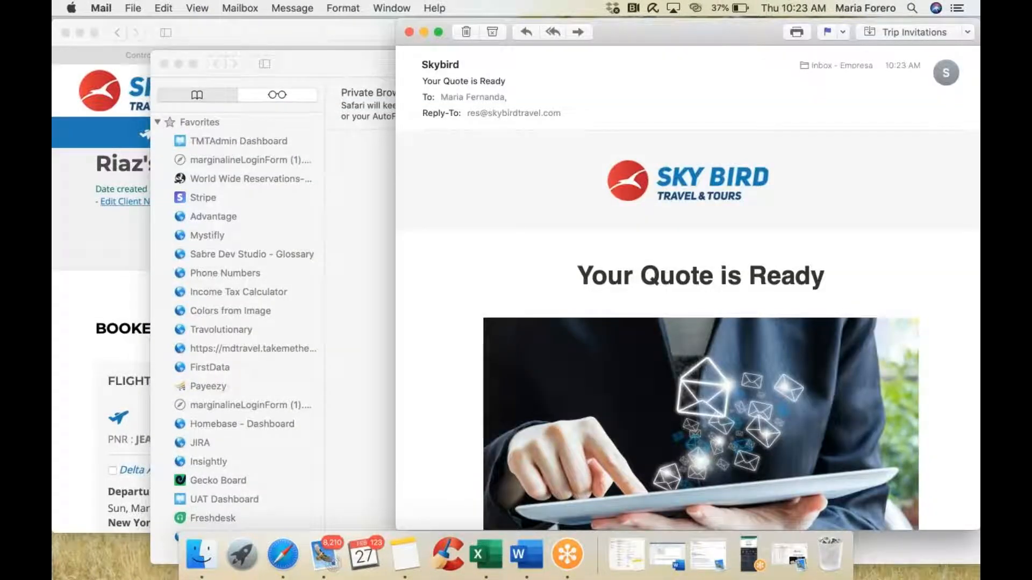
Step: Discard the unfinished Mail reply draft without saving and scroll through the Skybird 'Your Quote is Ready' e-mail
{"action": "key", "text": "super+q"}
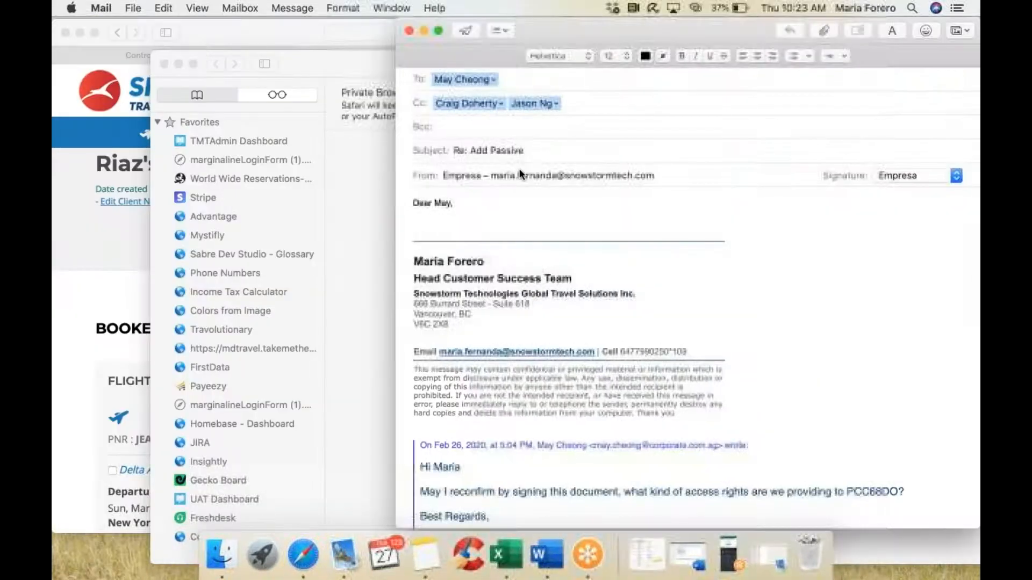
{"action": "left_click", "coordinate": [411, 31]}
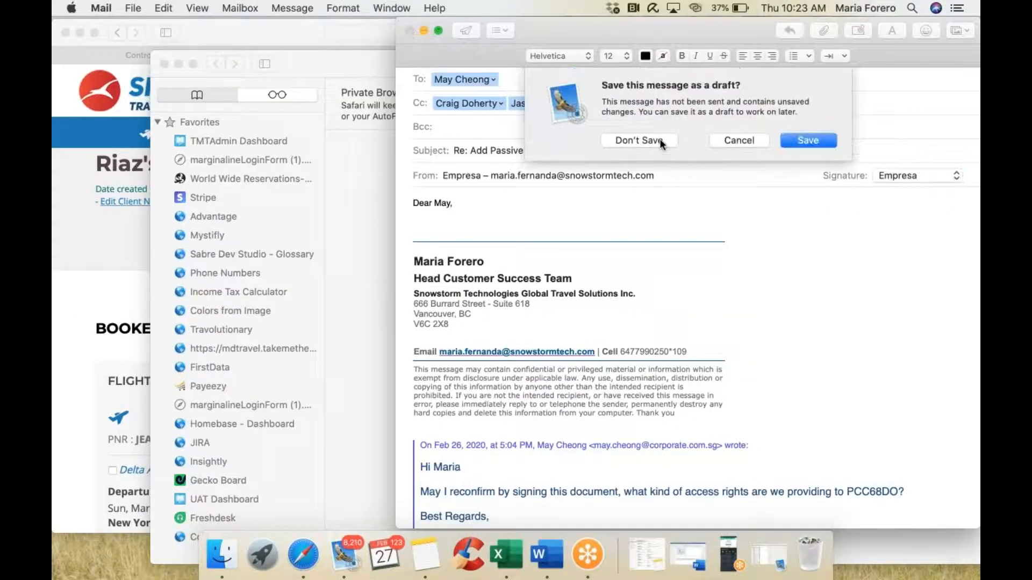
{"action": "left_click", "coordinate": [660, 140]}
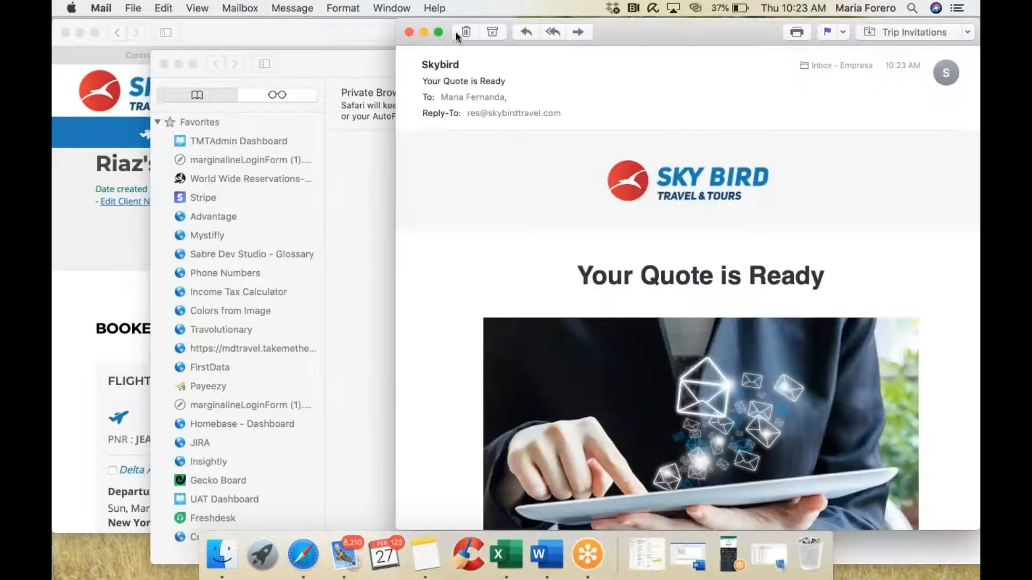
{"action": "scroll", "coordinate": [688, 288], "scroll_direction": "down", "scroll_amount": 3}
{"action": "key", "text": "super+q"}
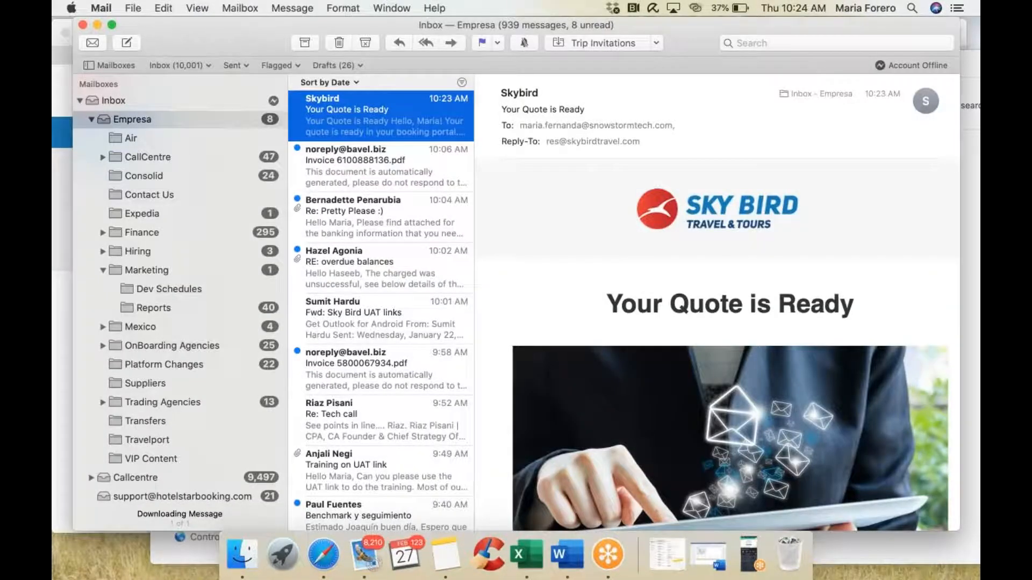
{"action": "scroll", "coordinate": [776, 287], "scroll_direction": "down", "scroll_amount": 5}
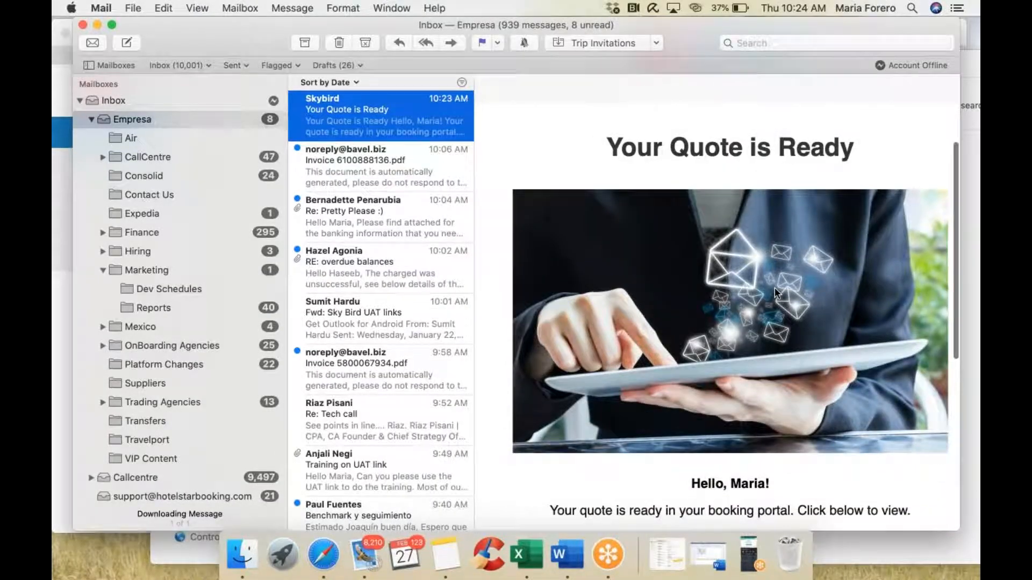
{"action": "scroll", "coordinate": [775, 288], "scroll_direction": "down", "scroll_amount": 7}
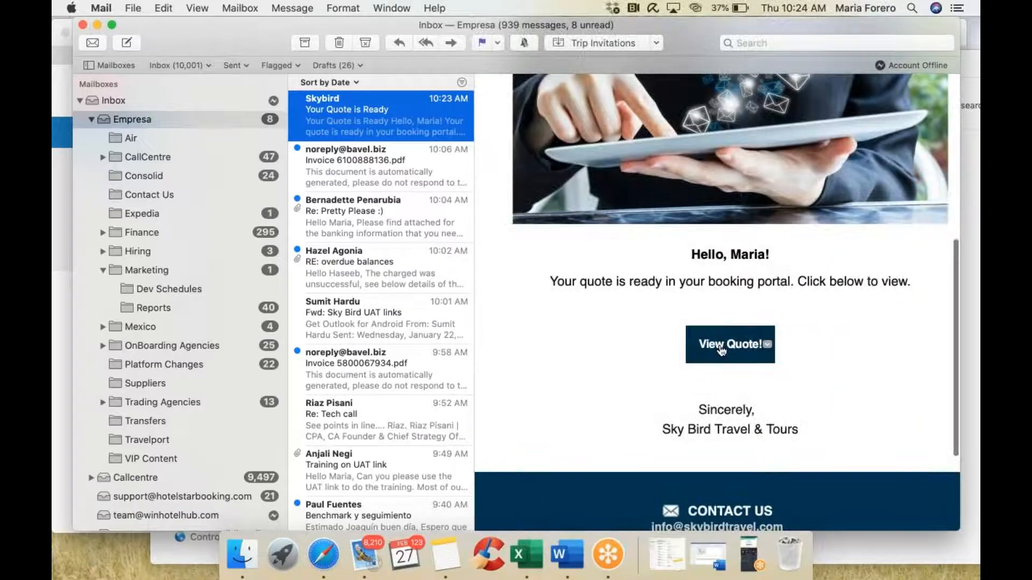
Step: Open the shared quote page from the e-mail link and minimize Mail to show it
{"action": "left_click", "coordinate": [721, 347]}
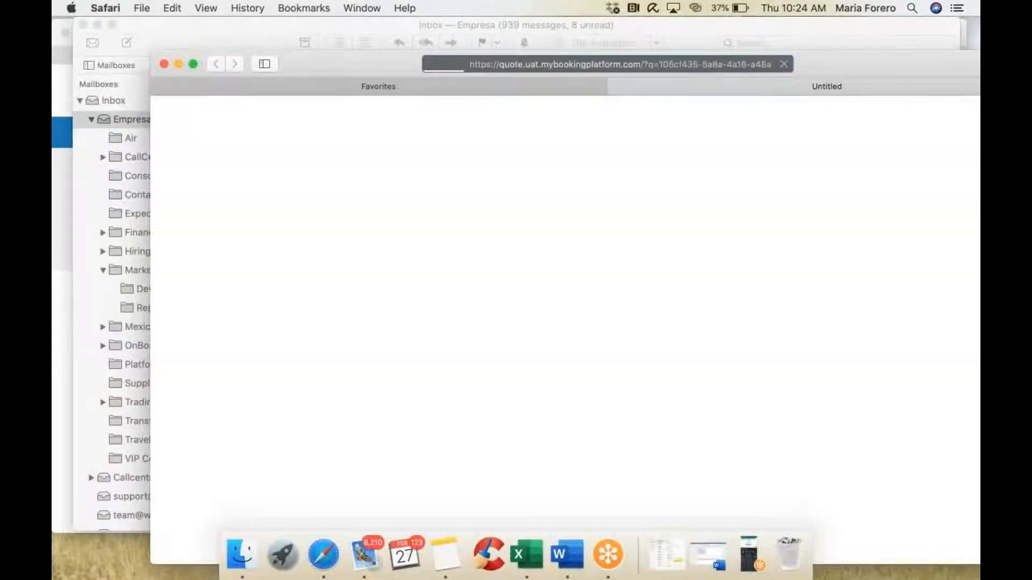
{"action": "left_click", "coordinate": [97, 24]}
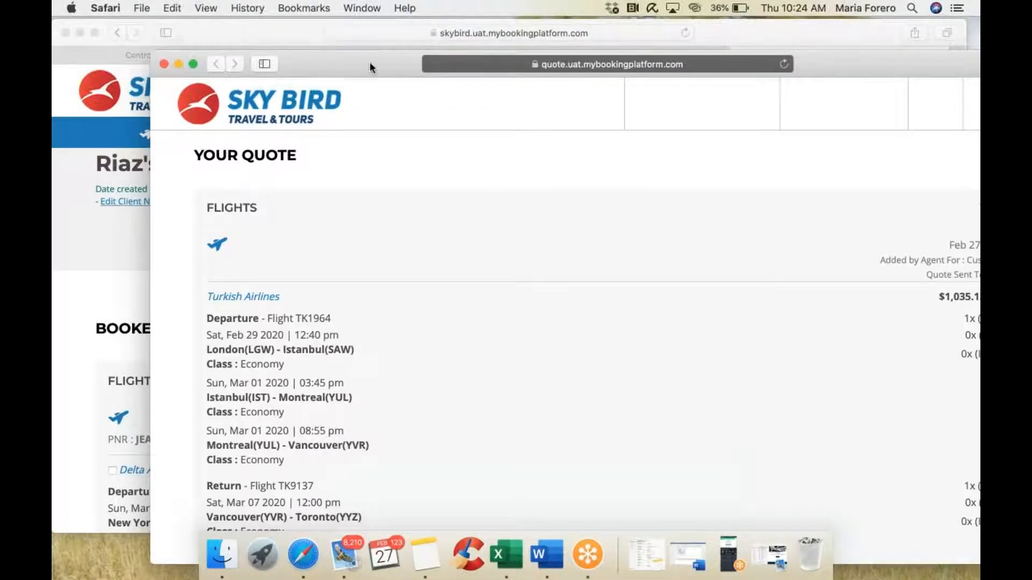
{"action": "left_click_drag", "start_coordinate": [368, 67], "coordinate": [333, 34]}
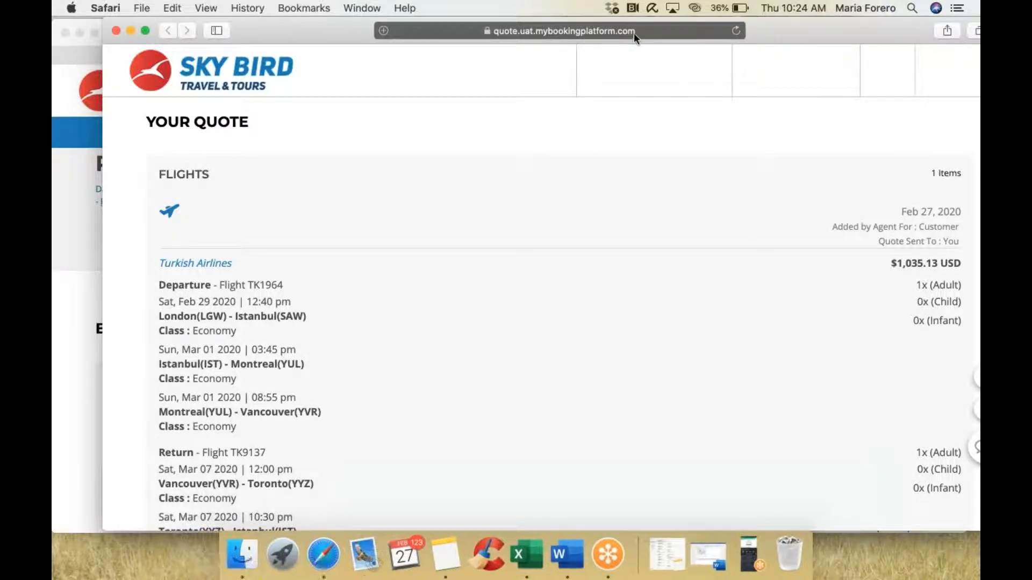
{"action": "mouse_move", "coordinate": [329, 25]}
{"action": "left_mouse_down"}
{"action": "mouse_move", "coordinate": [337, 34]}
{"action": "mouse_move", "coordinate": [334, 26]}
{"action": "left_mouse_up"}
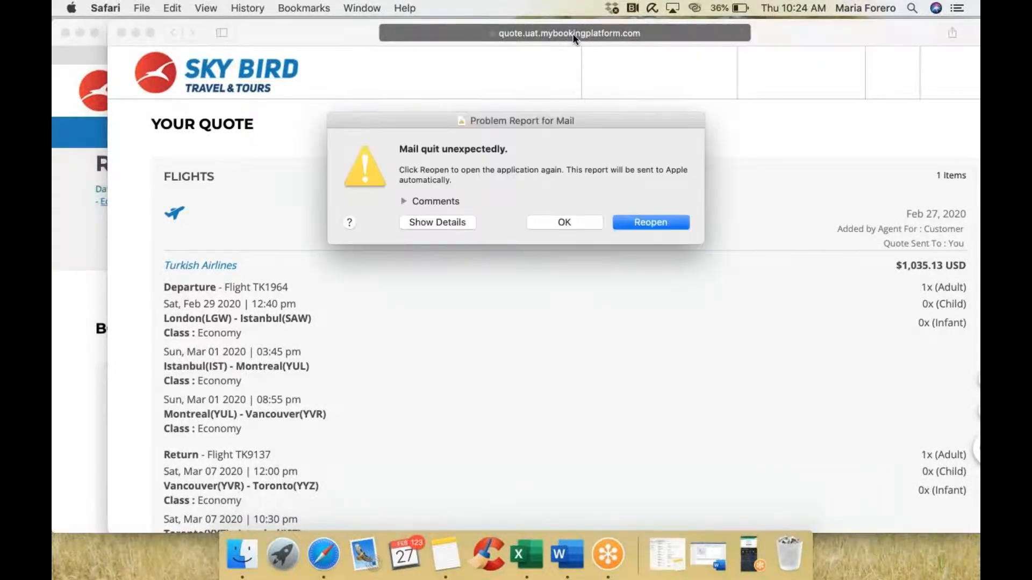
Step: Dismiss the Mail crash report and scroll through the $1,035.13 Turkish Airlines quote to the chat icons
{"action": "left_click", "coordinate": [584, 223]}
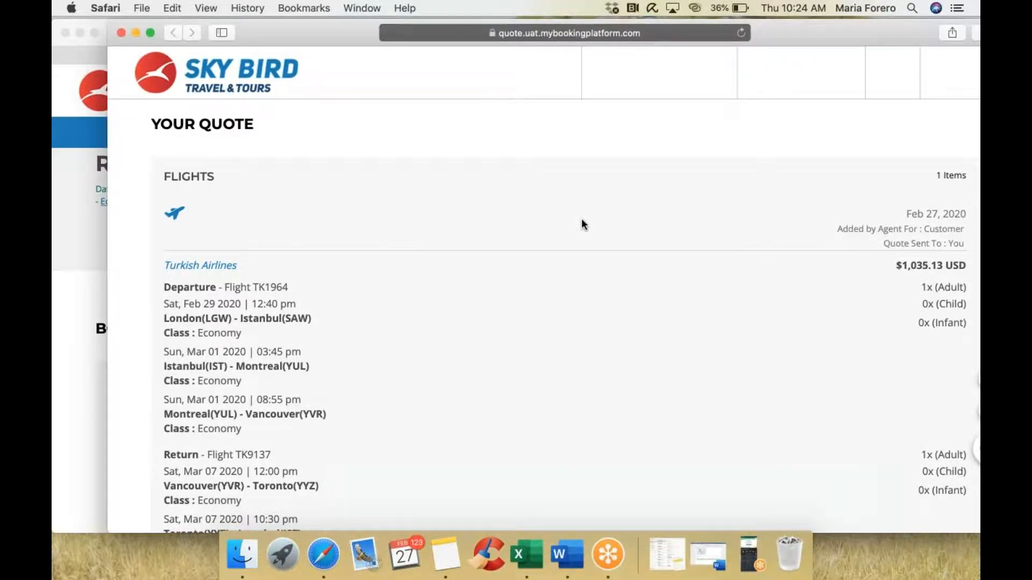
{"action": "scroll", "coordinate": [583, 224], "scroll_direction": "down", "scroll_amount": 3}
{"action": "scroll", "coordinate": [769, 234], "scroll_direction": "down", "scroll_amount": 2}
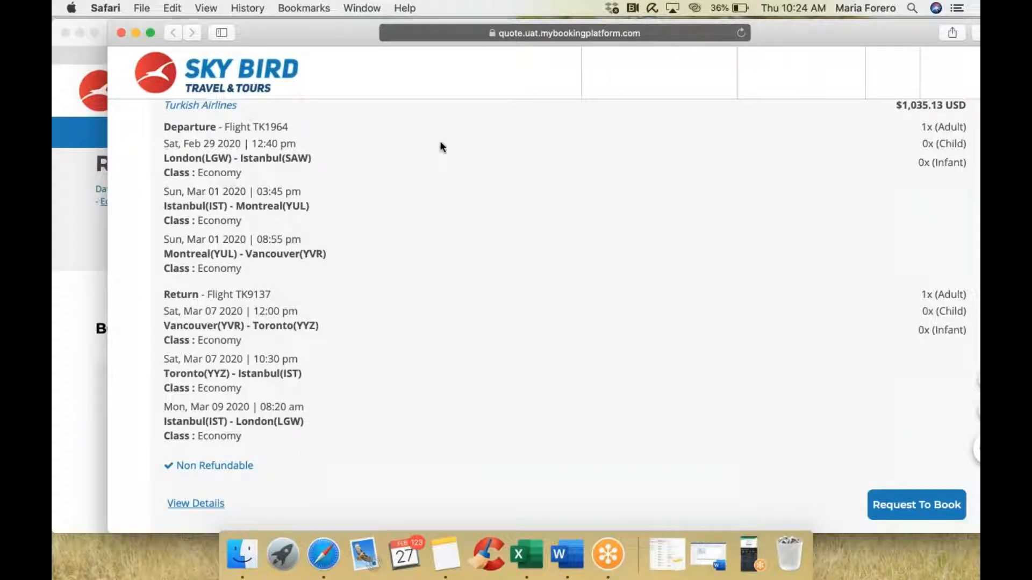
{"action": "scroll", "coordinate": [903, 301], "scroll_direction": "down", "scroll_amount": 1}
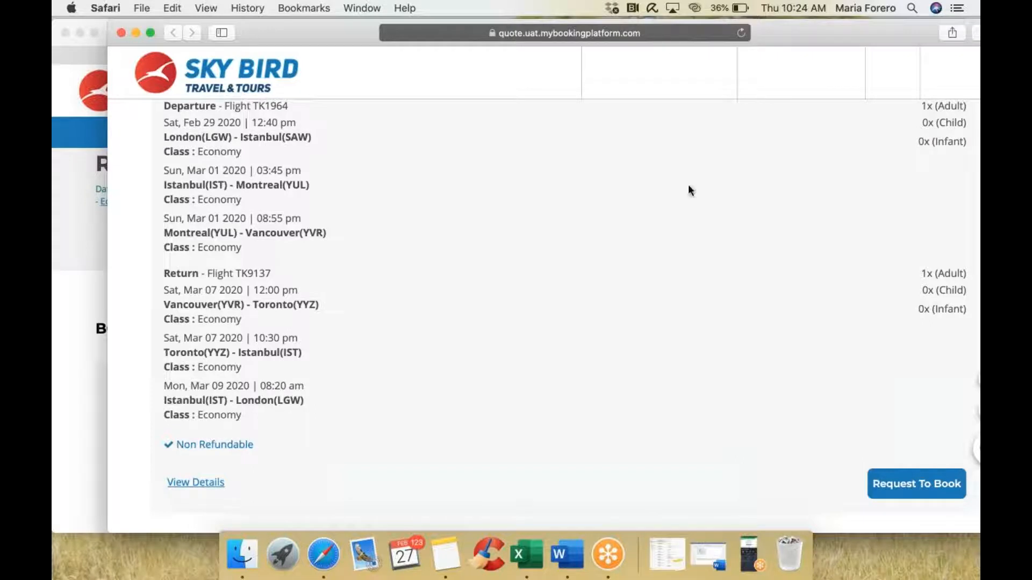
{"action": "left_click_drag", "start_coordinate": [289, 35], "coordinate": [235, 33]}
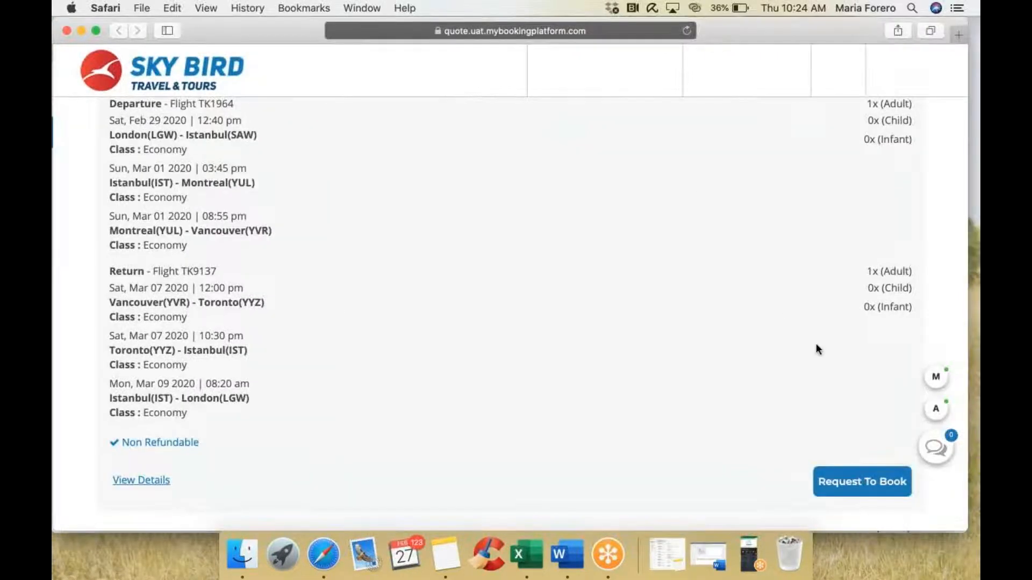
{"action": "scroll", "coordinate": [701, 315], "scroll_direction": "up", "scroll_amount": 3}
{"action": "scroll", "coordinate": [700, 314], "scroll_direction": "down", "scroll_amount": 3}
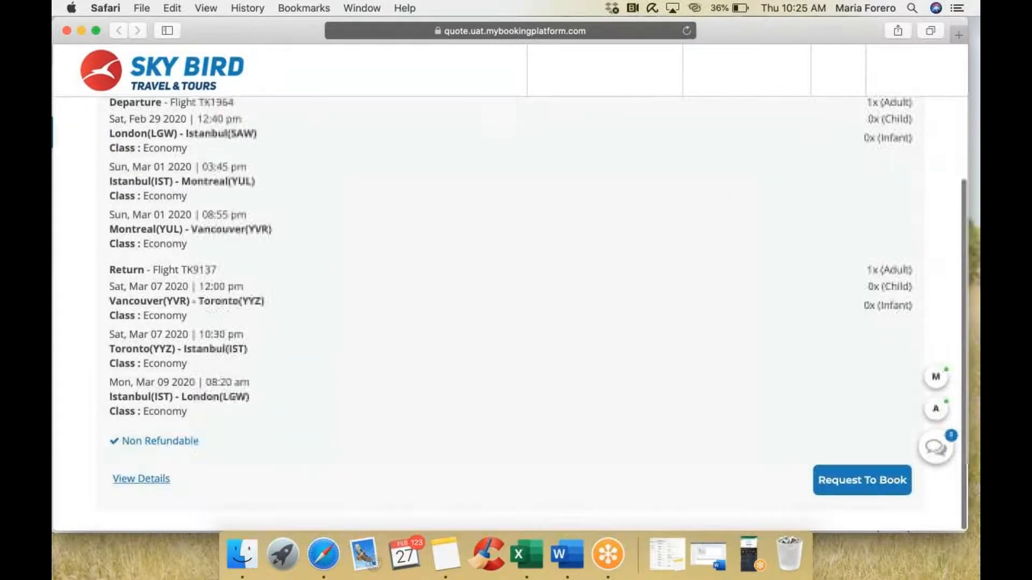
Step: Ask the agent in chat, 'Hello agent, I want to know if I can select a meal'
{"action": "left_click", "coordinate": [940, 447]}
{"action": "left_click", "coordinate": [815, 505]}
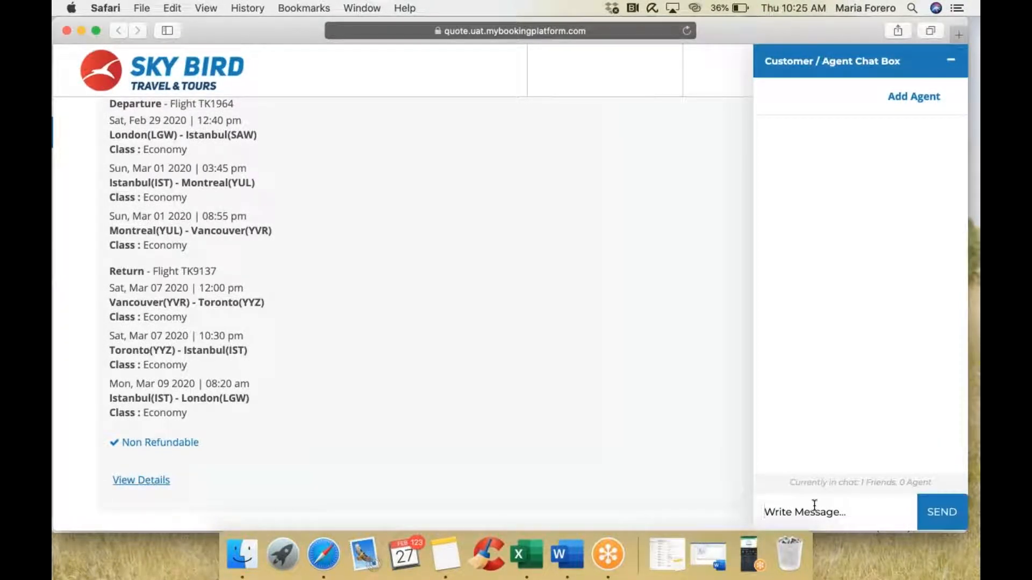
{"action": "type", "text": "Hello a"}
{"action": "type", "text": "gent, I want to k"}
{"action": "type", "text": "now if I"}
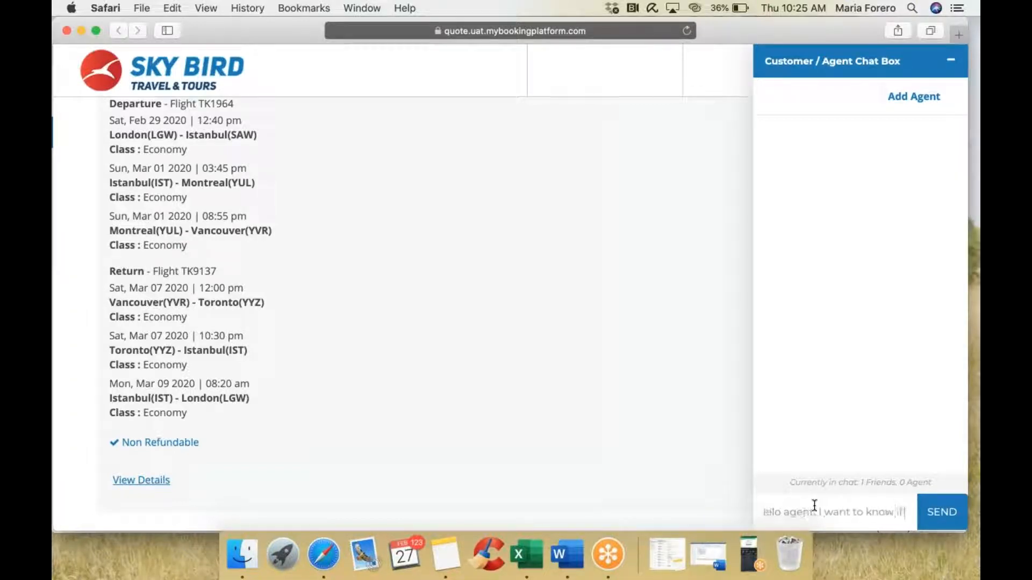
{"action": "type", "text": " can select a meal"}
{"action": "key", "text": "Return"}
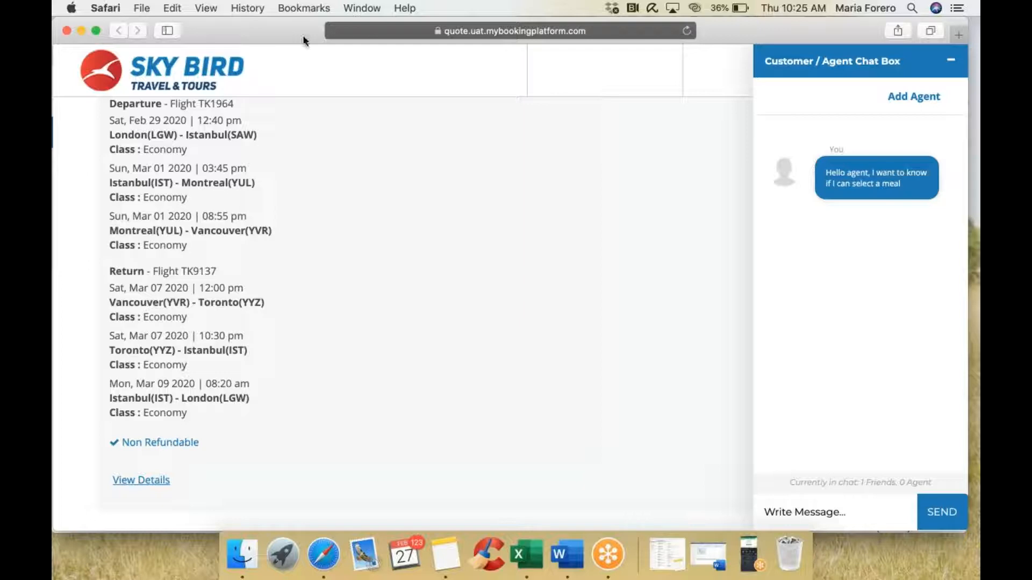
{"action": "left_click_drag", "start_coordinate": [324, 43], "coordinate": [376, 69]}
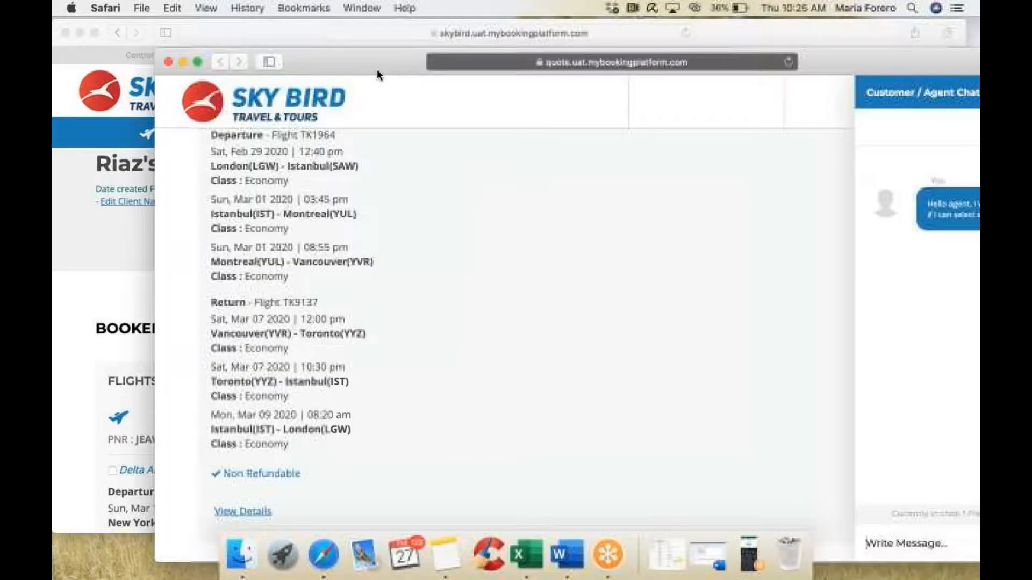
Step: From the agent's trip page chat, reply 'Yes, off course' and 'I'll help you'
{"action": "left_click", "coordinate": [300, 31]}
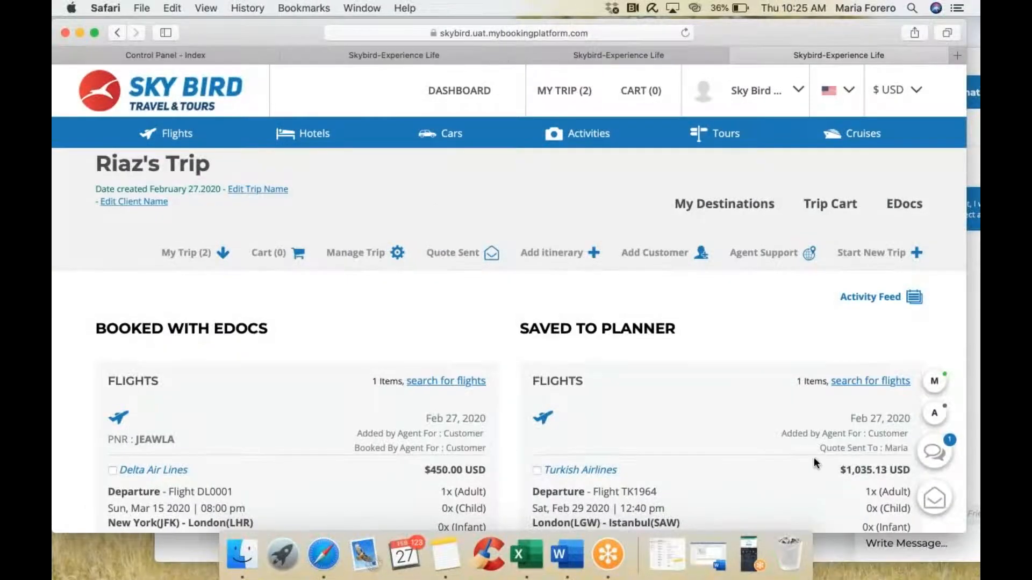
{"action": "left_click", "coordinate": [936, 453]}
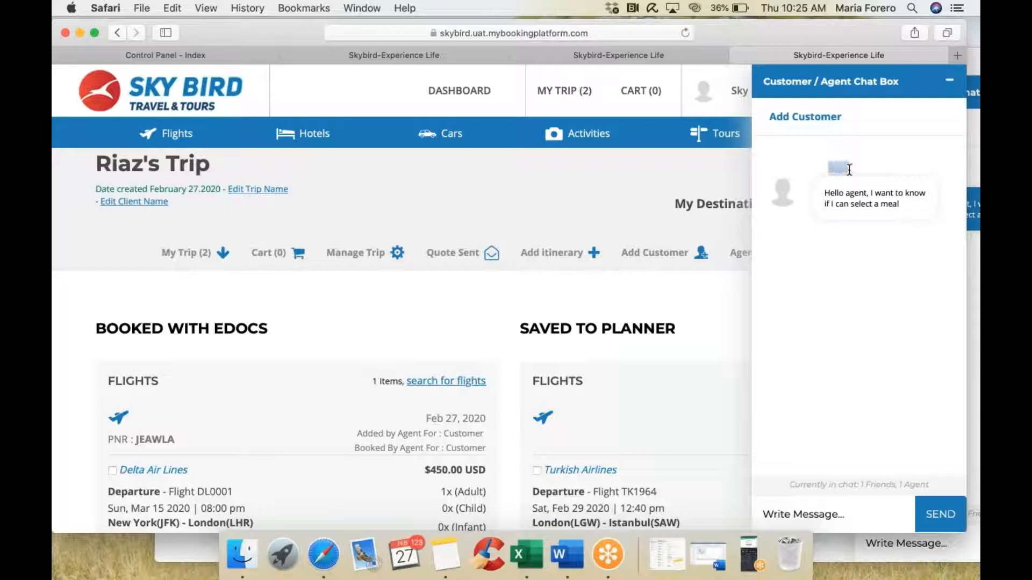
{"action": "left_click", "coordinate": [825, 510]}
{"action": "type", "text": "Yes, off cours"}
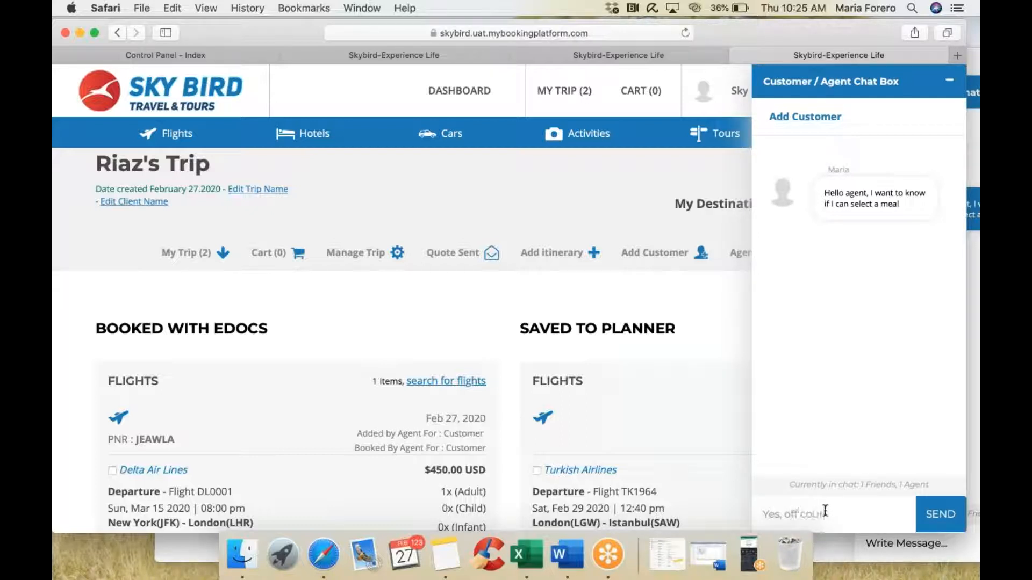
{"action": "type", "text": "e"}
{"action": "key", "text": "Return"}
{"action": "type", "text": "I'l"}
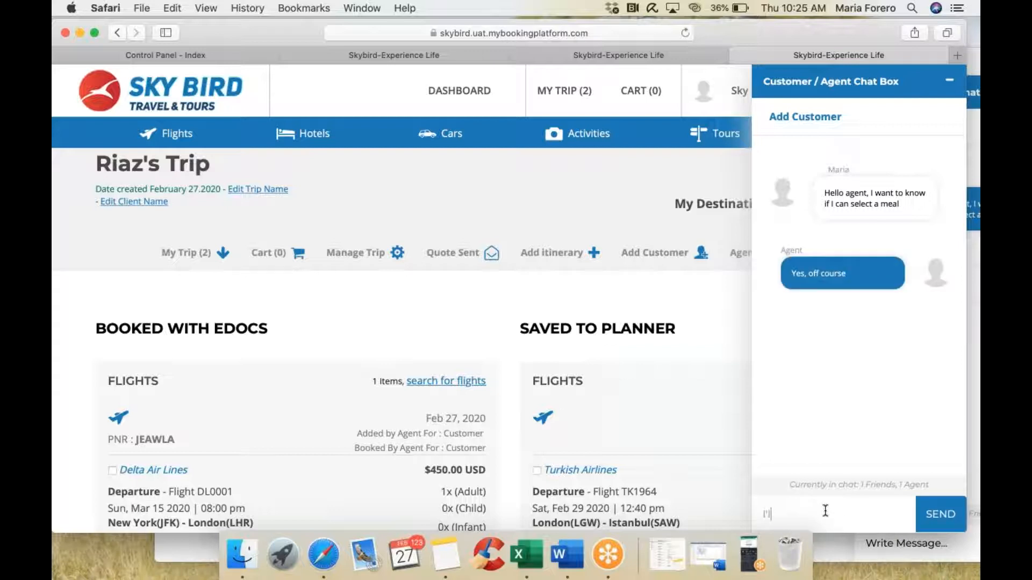
{"action": "type", "text": "l help you"}
{"action": "key", "text": "Return"}
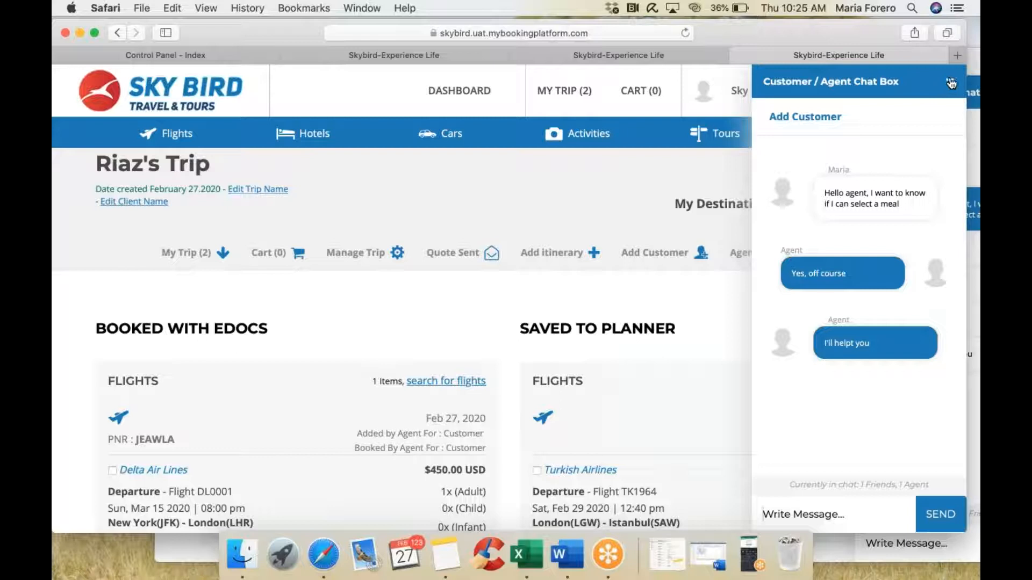
Step: Collapse the chats and use Request To Book on the customer's Turkish Airlines quote page
{"action": "left_click", "coordinate": [951, 83]}
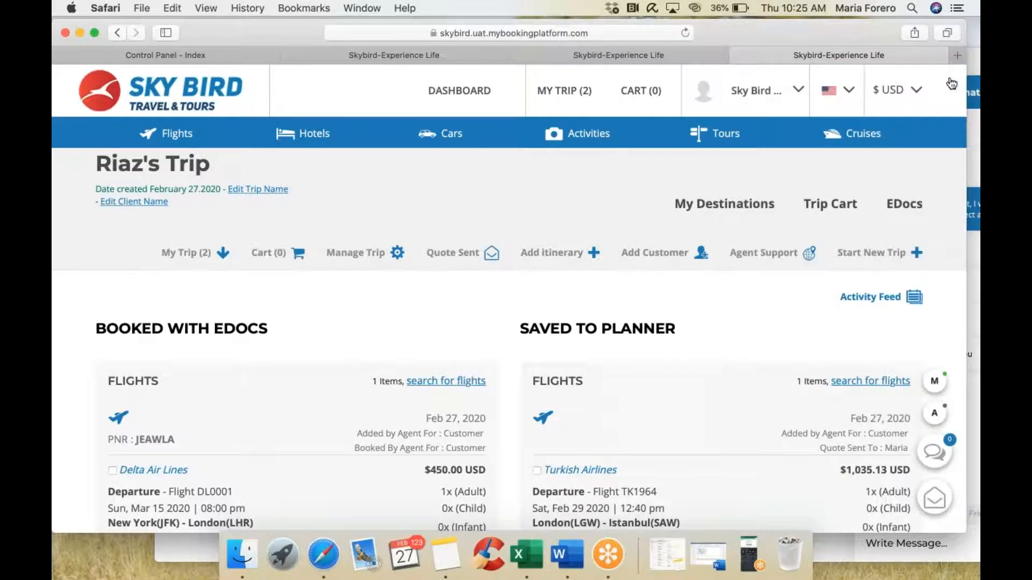
{"action": "key", "text": "super+grave"}
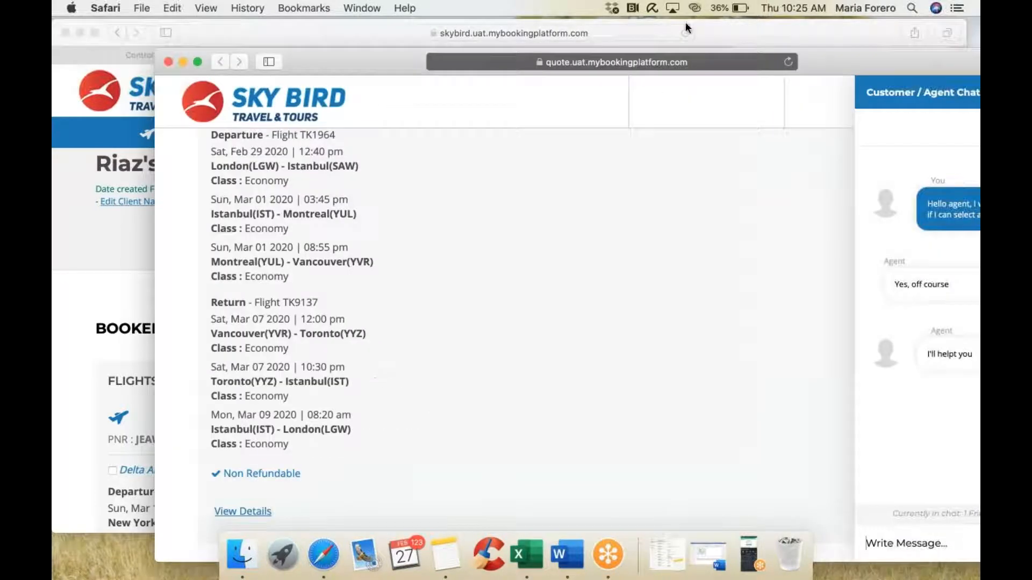
{"action": "double_click", "coordinate": [389, 60]}
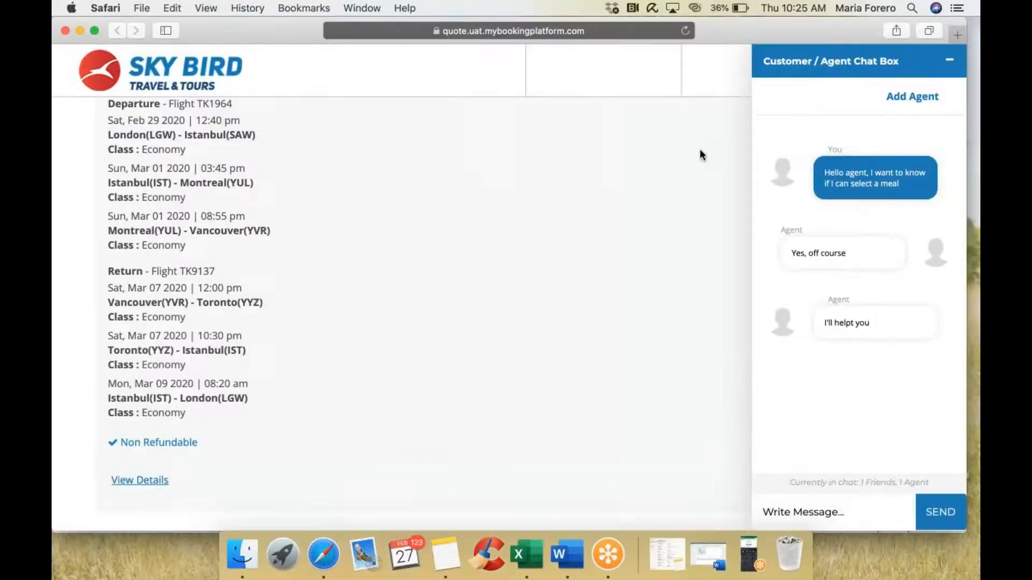
{"action": "scroll", "coordinate": [701, 151], "scroll_direction": "up", "scroll_amount": 4}
{"action": "left_click_drag", "start_coordinate": [285, 27], "coordinate": [291, 76]}
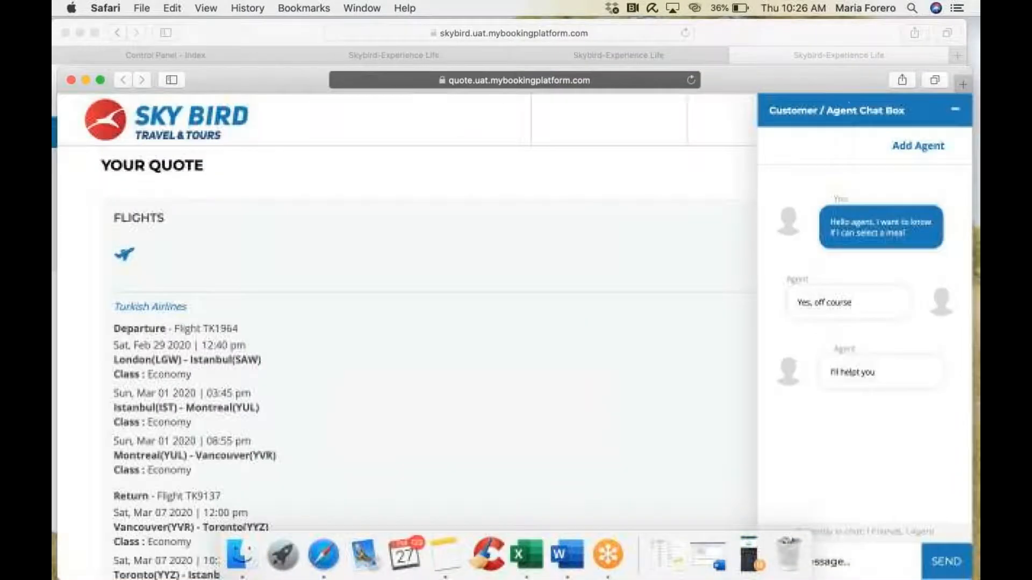
{"action": "left_click", "coordinate": [955, 110]}
{"action": "scroll", "coordinate": [871, 483], "scroll_direction": "down", "scroll_amount": 5}
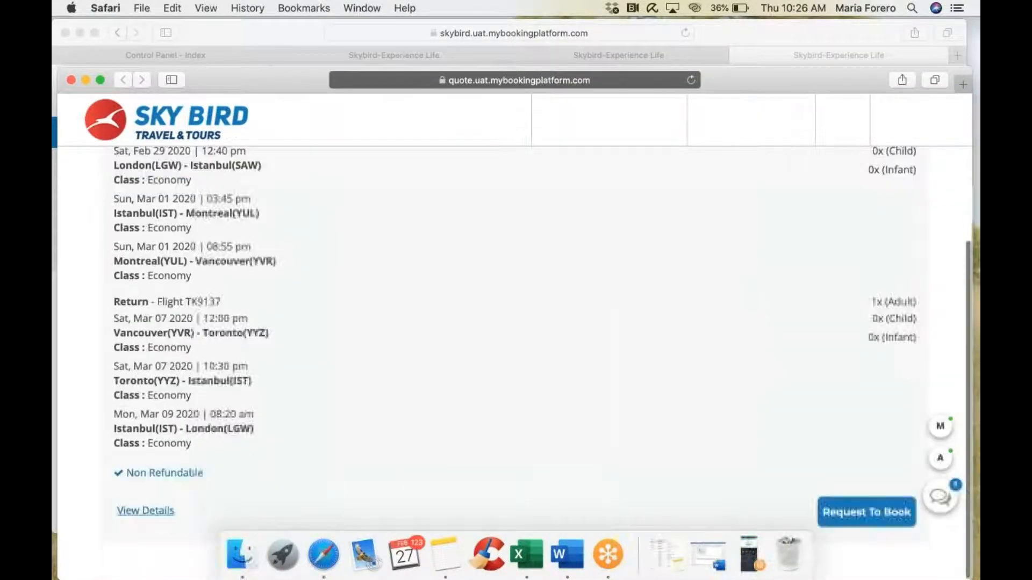
{"action": "left_click", "coordinate": [866, 531]}
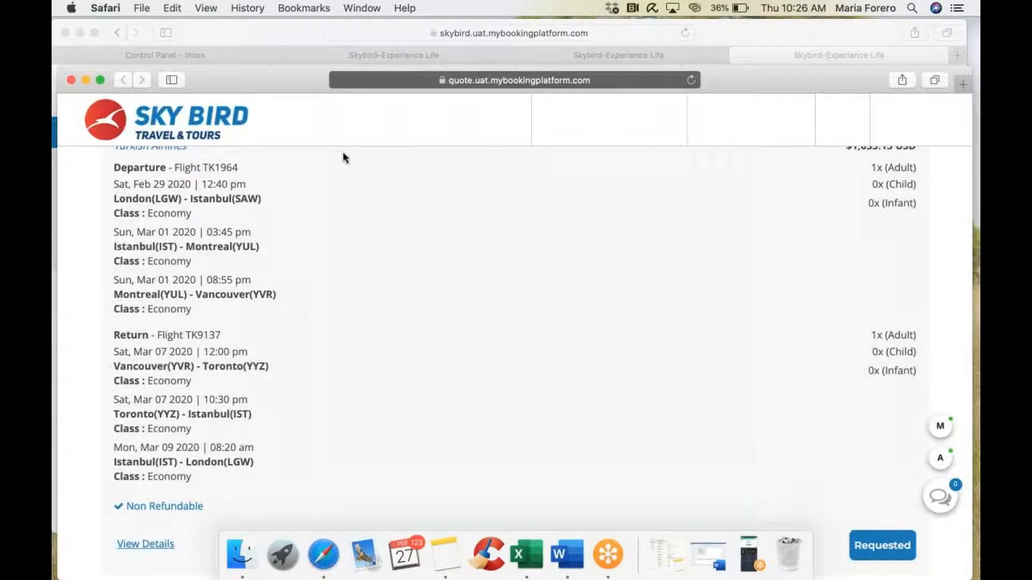
{"action": "left_click", "coordinate": [243, 29]}
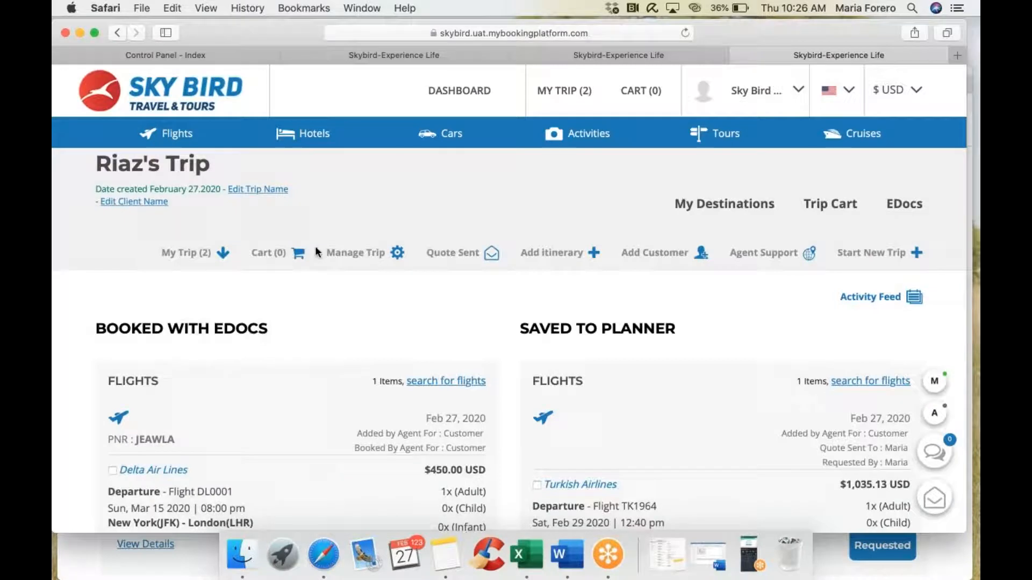
Step: Check that the Turkish Airlines flight in Saved to Planner shows quote sent and requested by the customer
{"action": "scroll", "coordinate": [315, 246], "scroll_direction": "down", "scroll_amount": 5}
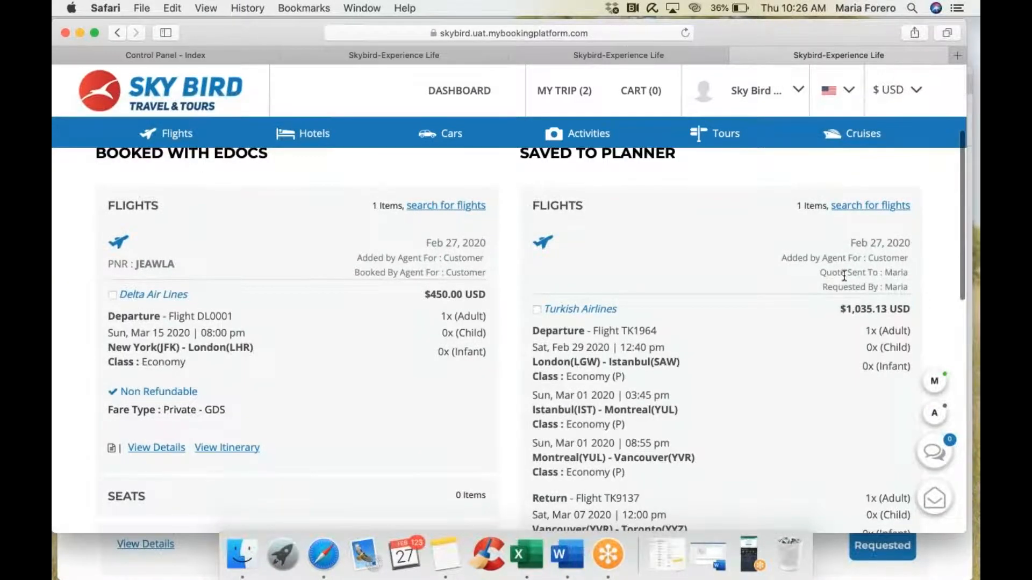
{"action": "left_click_drag", "start_coordinate": [824, 273], "coordinate": [909, 274]}
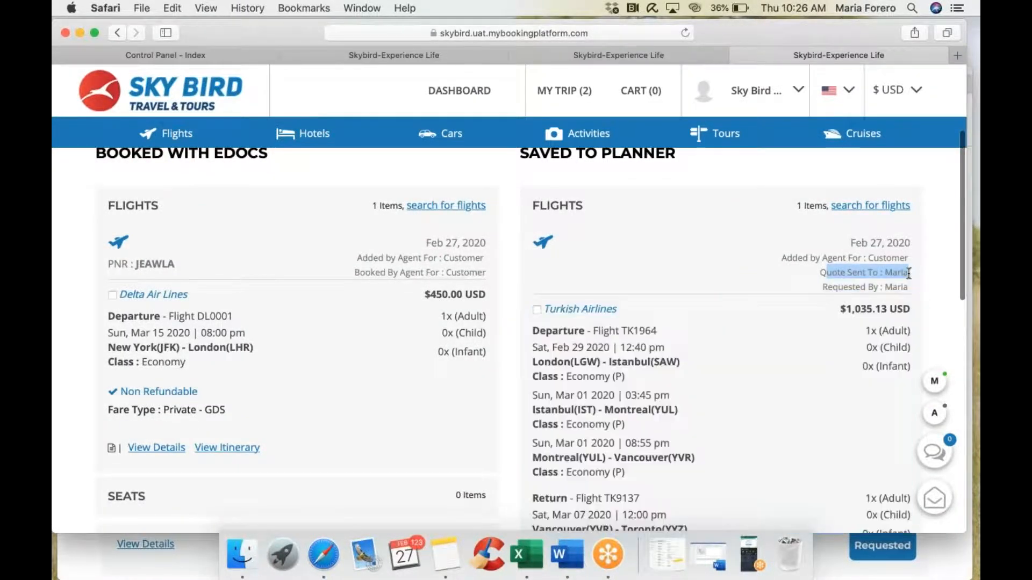
{"action": "left_click_drag", "start_coordinate": [833, 287], "coordinate": [911, 288]}
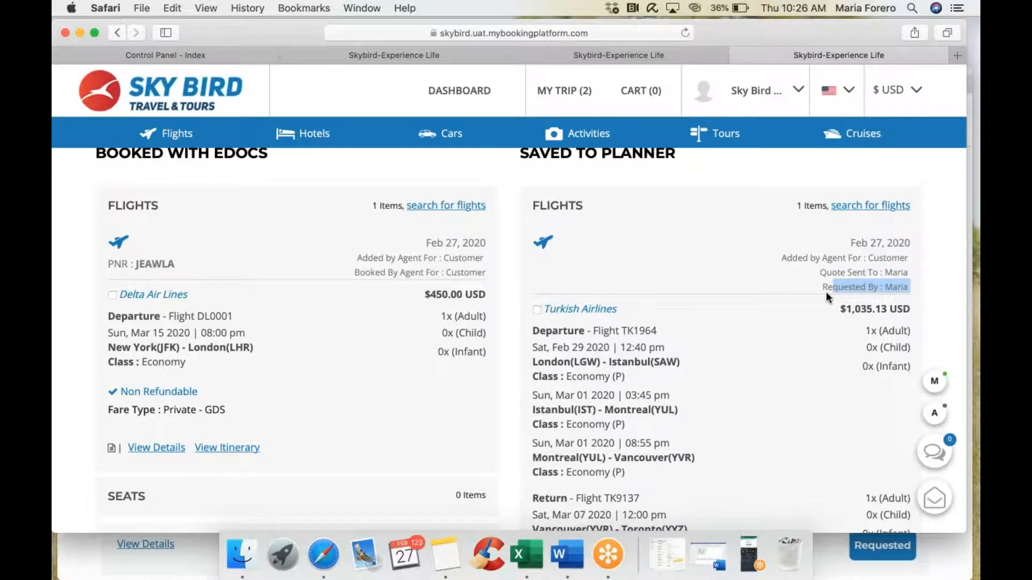
{"action": "scroll", "coordinate": [826, 292], "scroll_direction": "down", "scroll_amount": 10}
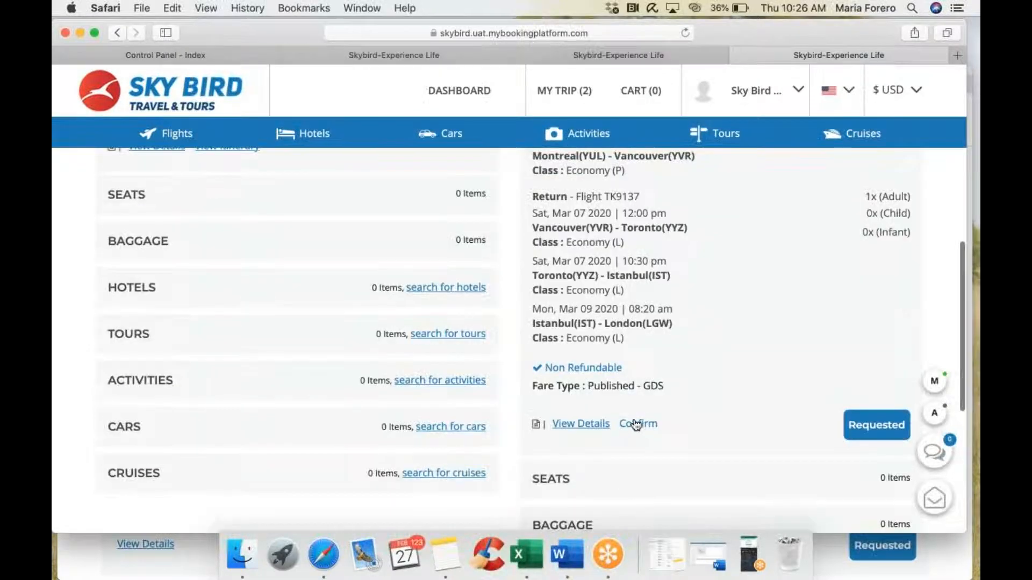
{"action": "scroll", "coordinate": [718, 398], "scroll_direction": "up", "scroll_amount": 10}
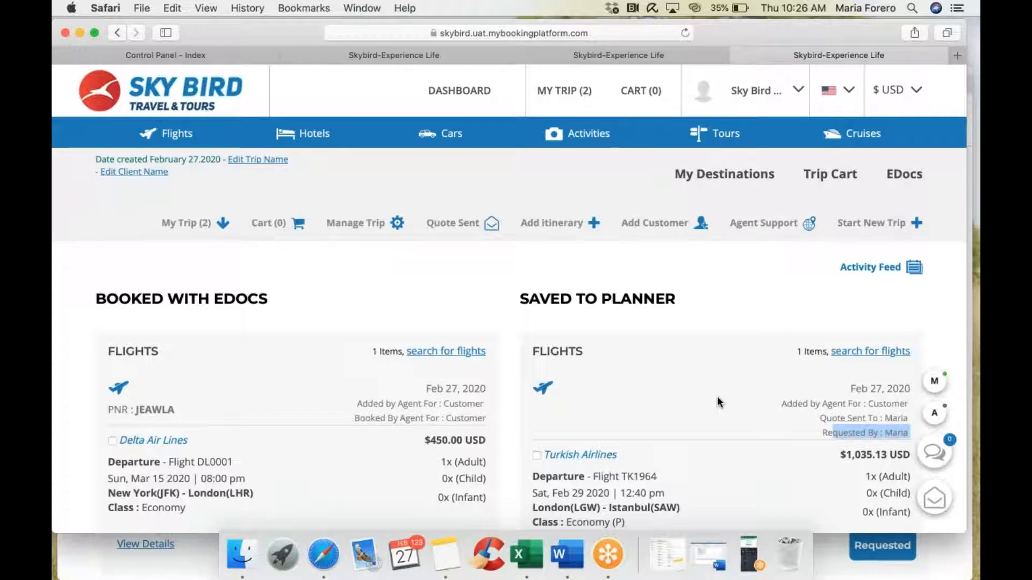
{"action": "scroll", "coordinate": [717, 400], "scroll_direction": "down", "scroll_amount": 3}
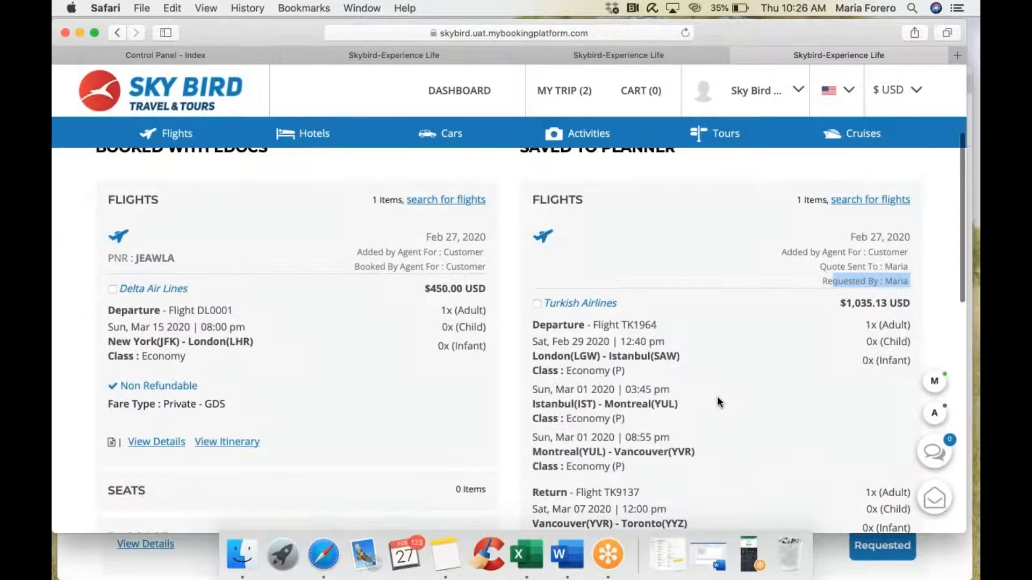
{"action": "scroll", "coordinate": [717, 397], "scroll_direction": "down", "scroll_amount": 2}
{"action": "scroll", "coordinate": [717, 400], "scroll_direction": "down", "scroll_amount": 2}
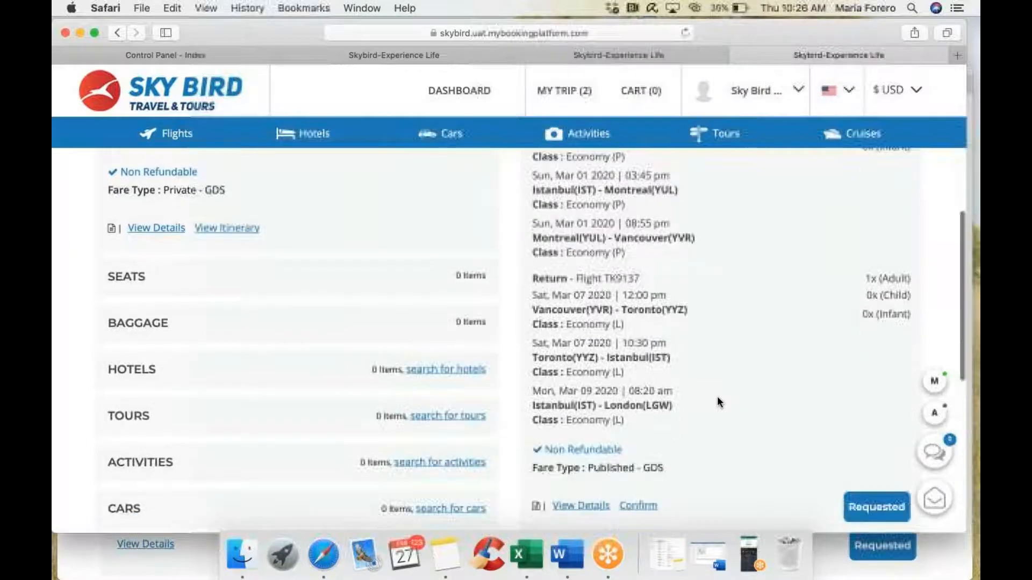
Step: Close the customer's quote window and scroll back up the agent trip page
{"action": "left_click", "coordinate": [941, 554]}
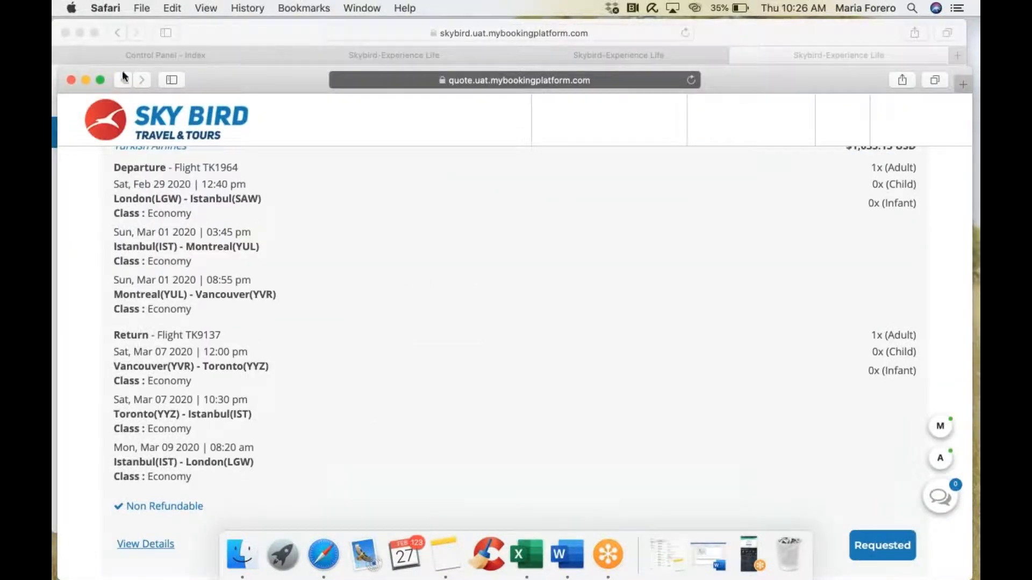
{"action": "left_click", "coordinate": [70, 80]}
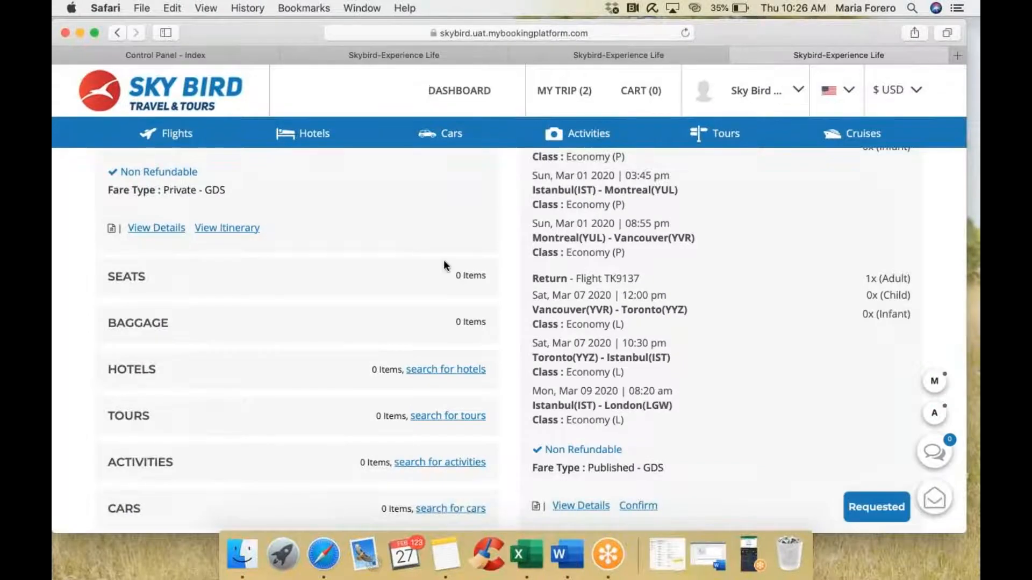
{"action": "scroll", "coordinate": [443, 259], "scroll_direction": "up", "scroll_amount": 10}
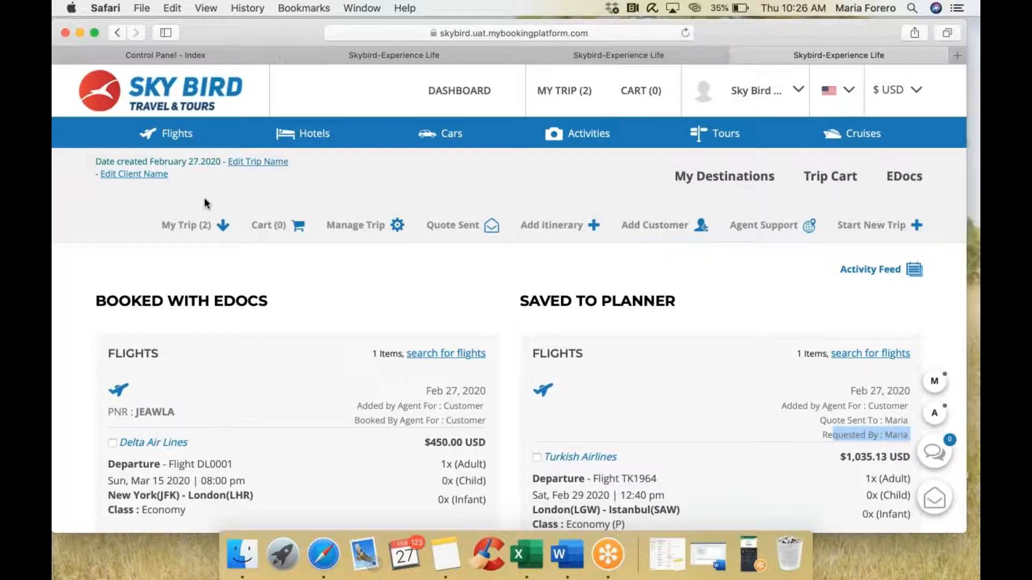
{"action": "scroll", "coordinate": [204, 199], "scroll_direction": "up", "scroll_amount": 2}
{"action": "scroll", "coordinate": [316, 351], "scroll_direction": "down", "scroll_amount": 3}
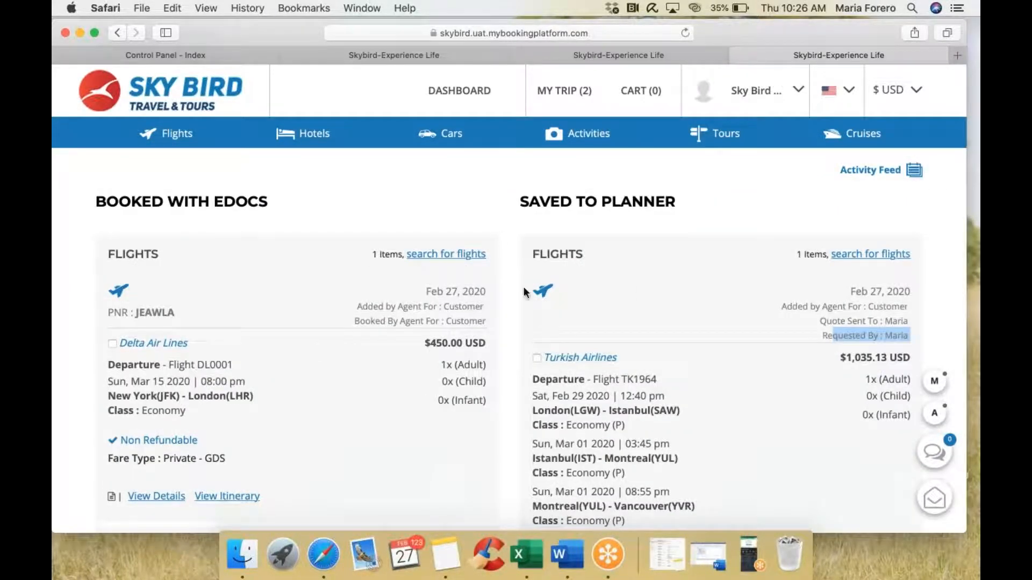
{"action": "scroll", "coordinate": [711, 251], "scroll_direction": "up", "scroll_amount": 3}
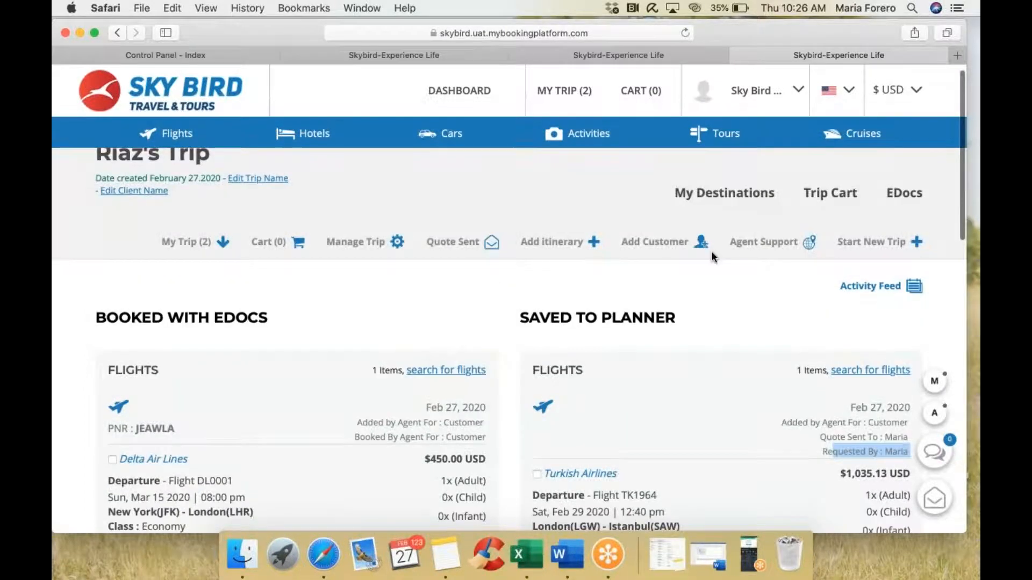
Step: Send an Invite To Trip to the customer's name and e-mail with the default 'You're Invited!' subject
{"action": "left_click", "coordinate": [652, 243]}
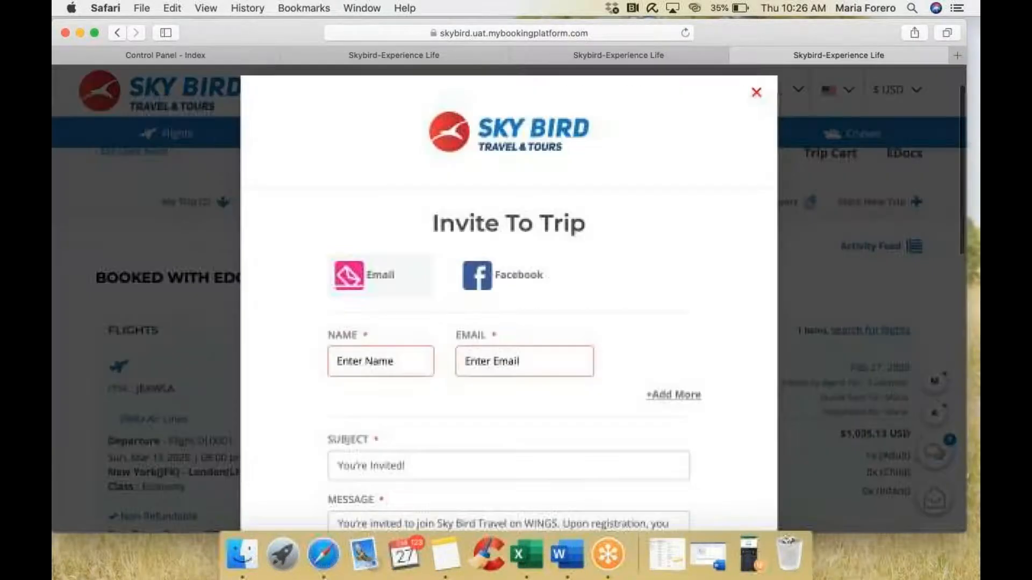
{"action": "scroll", "coordinate": [386, 220], "scroll_direction": "down", "scroll_amount": 3}
{"action": "left_click", "coordinate": [387, 222]}
{"action": "type", "text": "Maria"}
{"action": "left_click", "coordinate": [527, 208]}
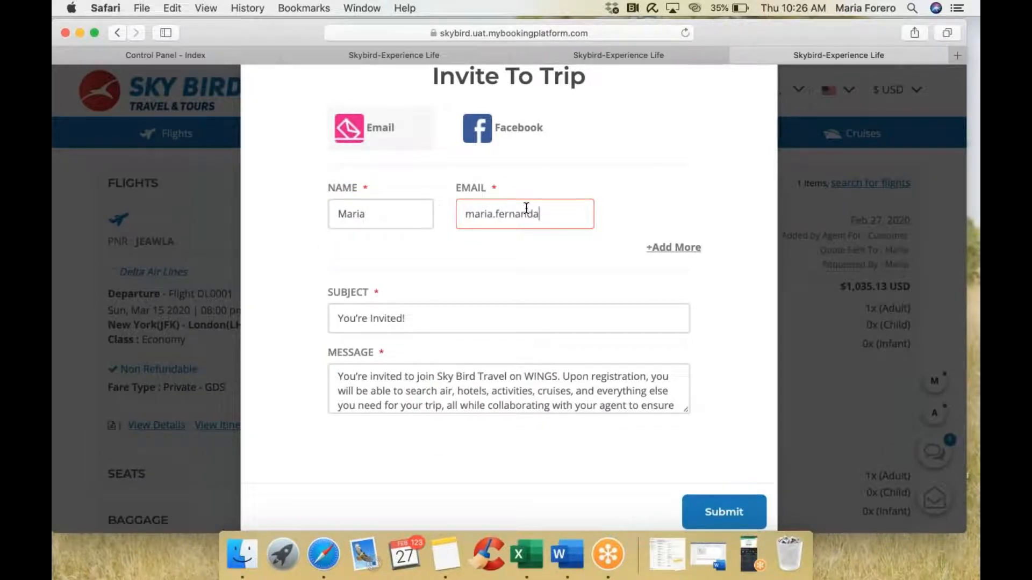
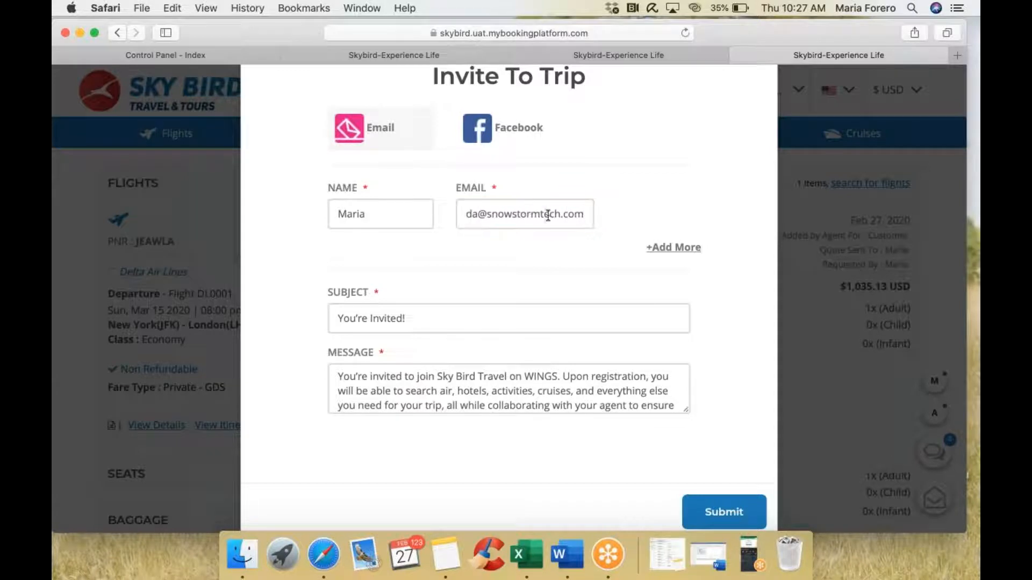
{"action": "triple_click", "coordinate": [415, 316]}
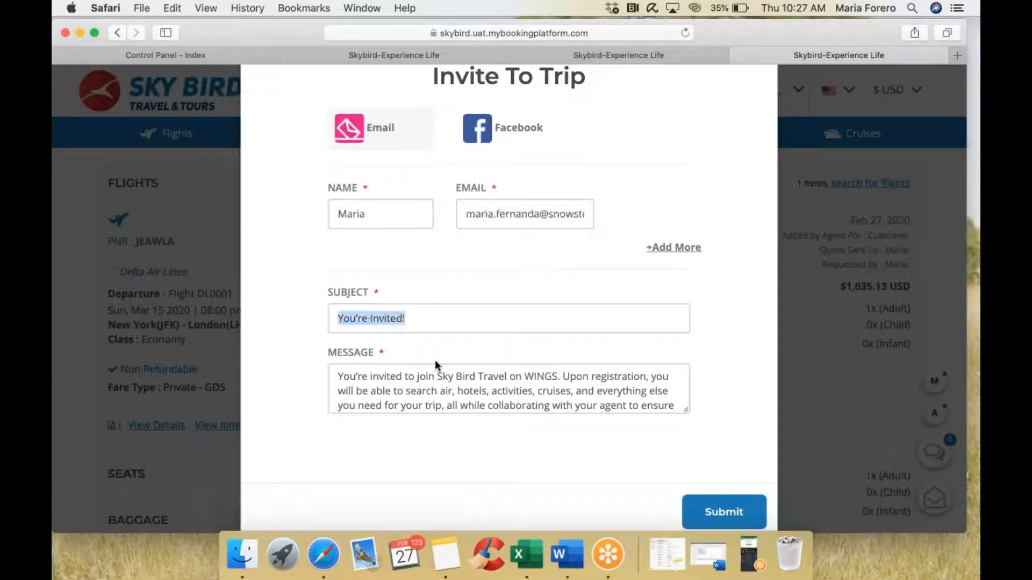
{"action": "scroll", "coordinate": [447, 376], "scroll_direction": "down", "scroll_amount": 2}
{"action": "scroll", "coordinate": [446, 379], "scroll_direction": "up", "scroll_amount": 2}
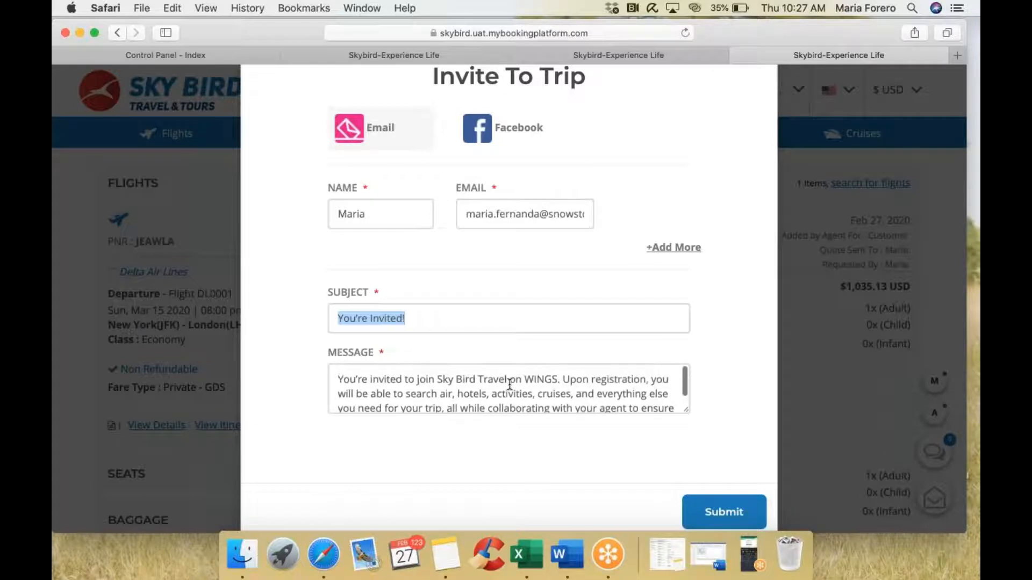
{"action": "left_click", "coordinate": [709, 514]}
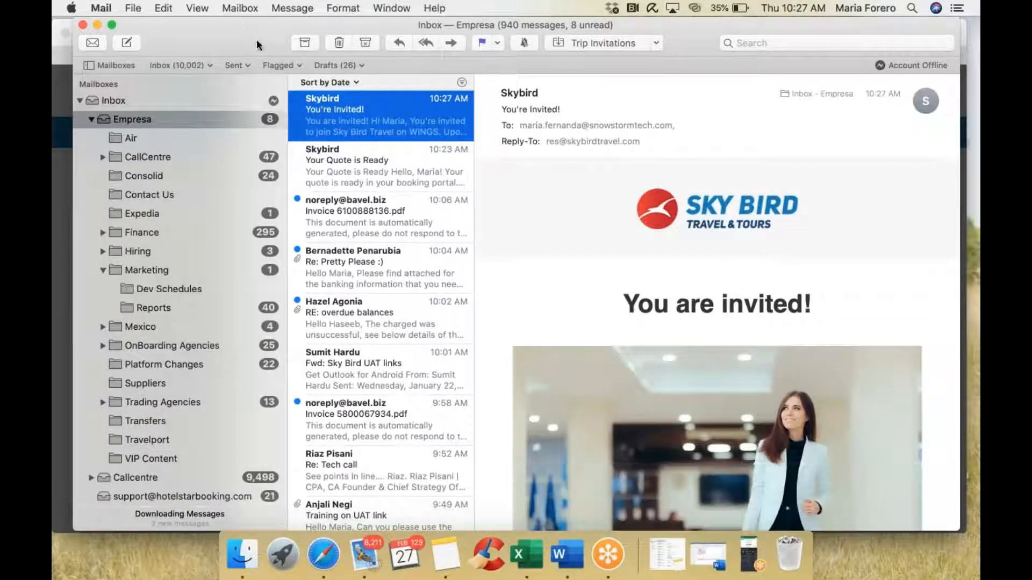
Step: Open a new private Safari window, then follow the invitation e-mail's CHECK YOUR TRIP link
{"action": "left_click_drag", "start_coordinate": [256, 40], "coordinate": [96, 21]}
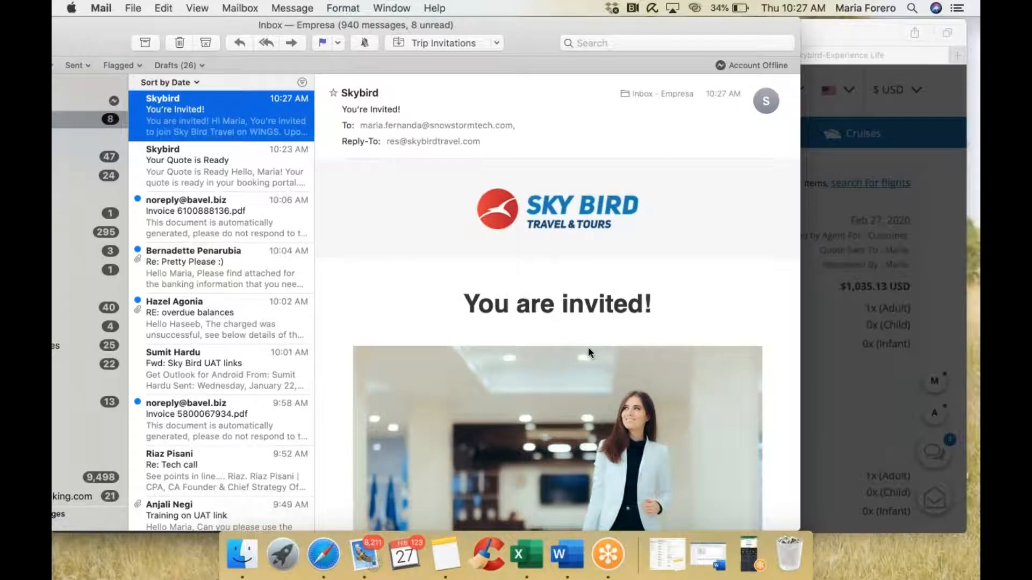
{"action": "scroll", "coordinate": [588, 349], "scroll_direction": "down", "scroll_amount": 5}
{"action": "scroll", "coordinate": [588, 350], "scroll_direction": "down", "scroll_amount": 4}
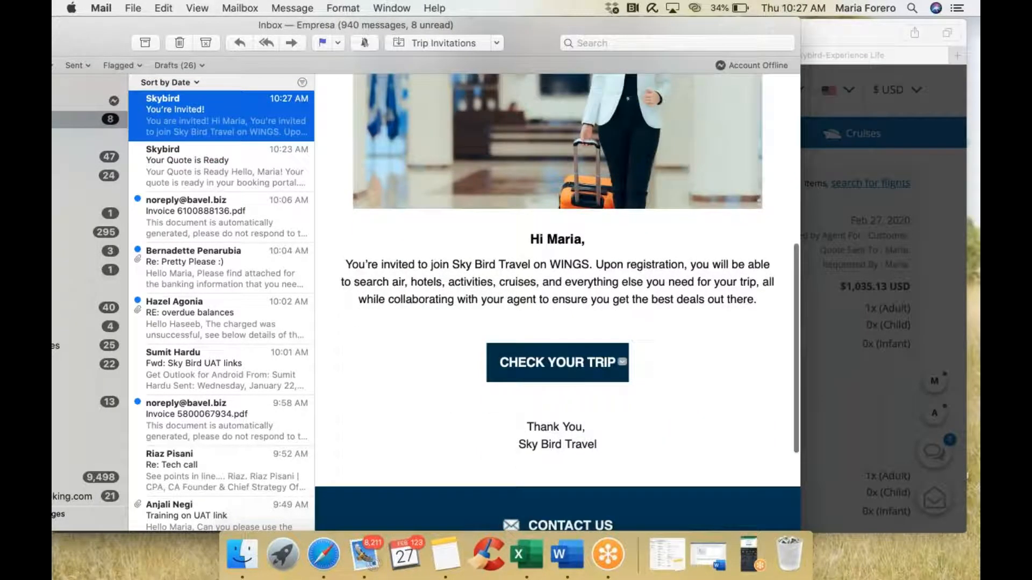
{"action": "right_click", "coordinate": [324, 562]}
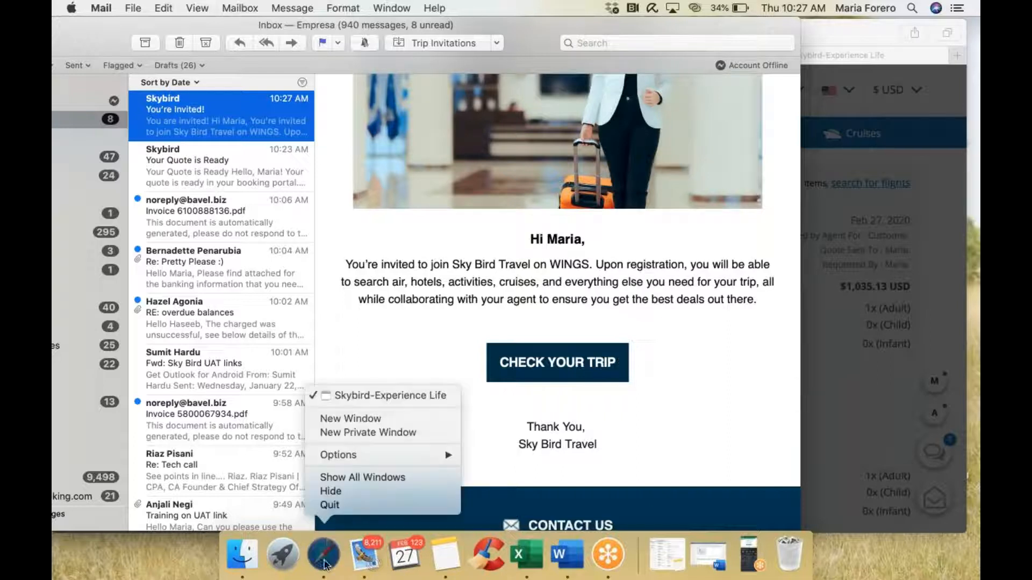
{"action": "left_click", "coordinate": [370, 440]}
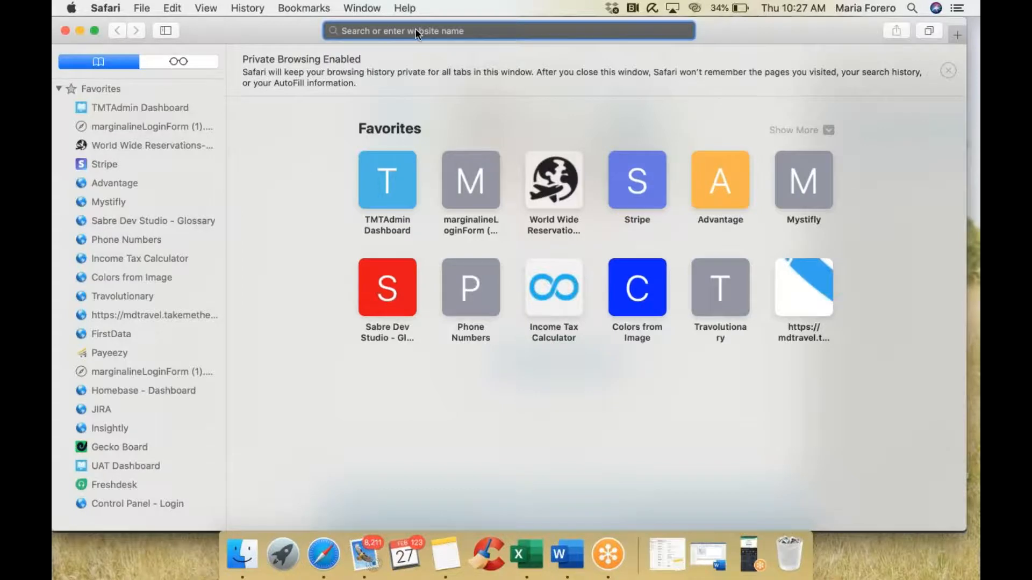
{"action": "left_click_drag", "start_coordinate": [469, 40], "coordinate": [625, 50]}
{"action": "left_click", "coordinate": [181, 110]}
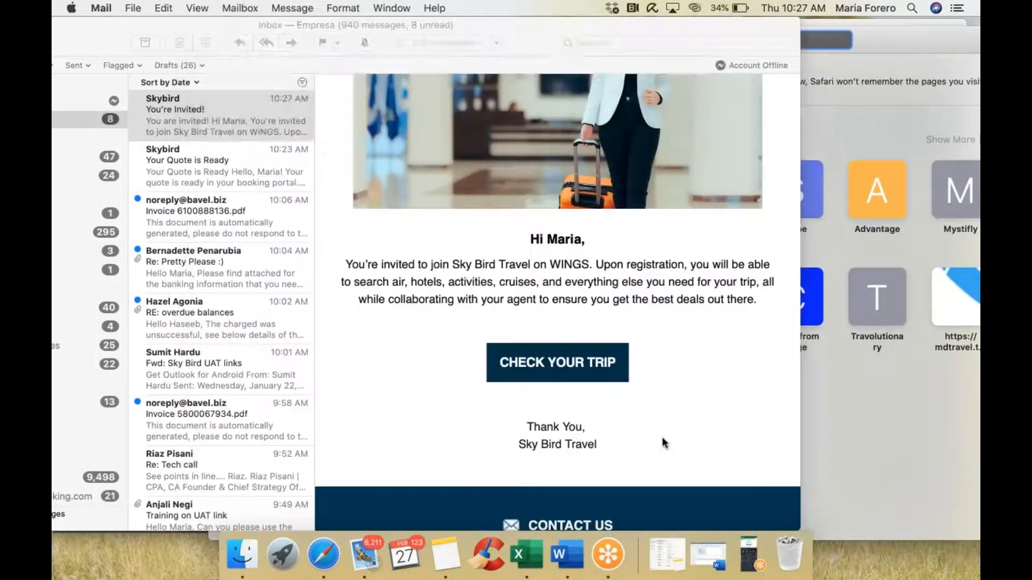
{"action": "left_click", "coordinate": [551, 367]}
{"action": "left_click_drag", "start_coordinate": [104, 33], "coordinate": [190, 98]}
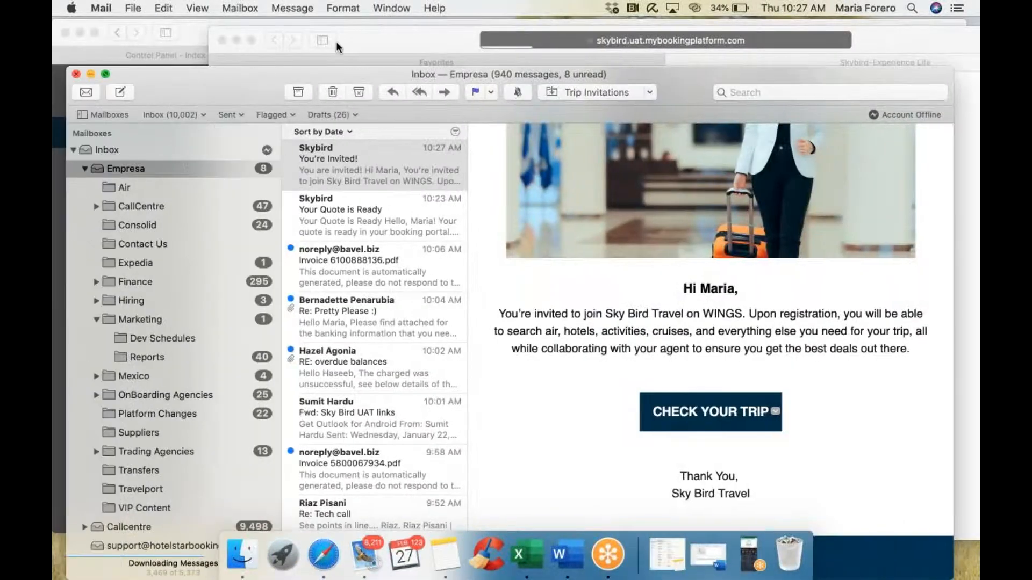
Step: Bring the Safari window with the shared trip page in front of Mail and zoom it full-size
{"action": "left_click", "coordinate": [376, 41]}
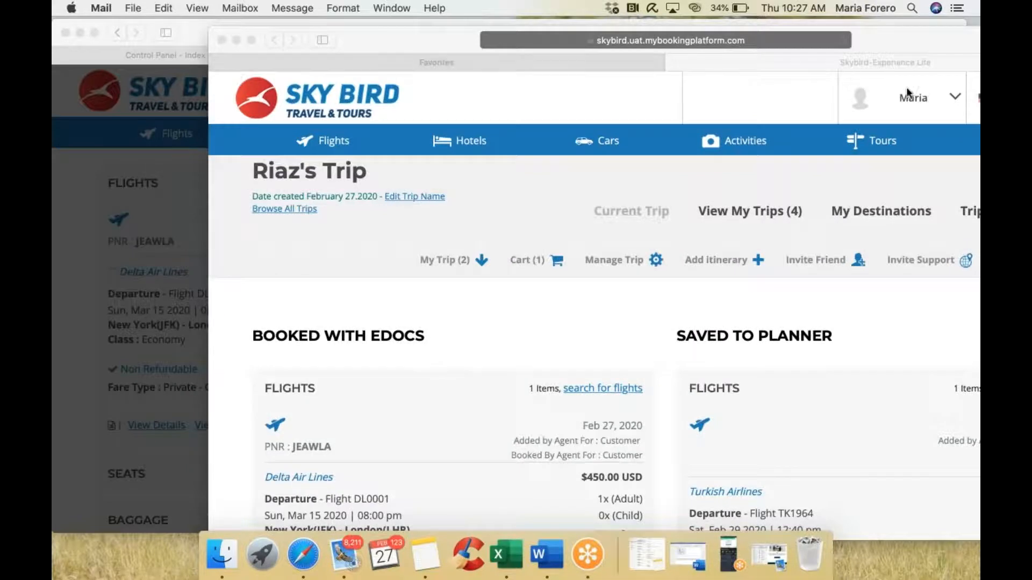
{"action": "left_click", "coordinate": [219, 59]}
{"action": "double_click", "coordinate": [391, 30]}
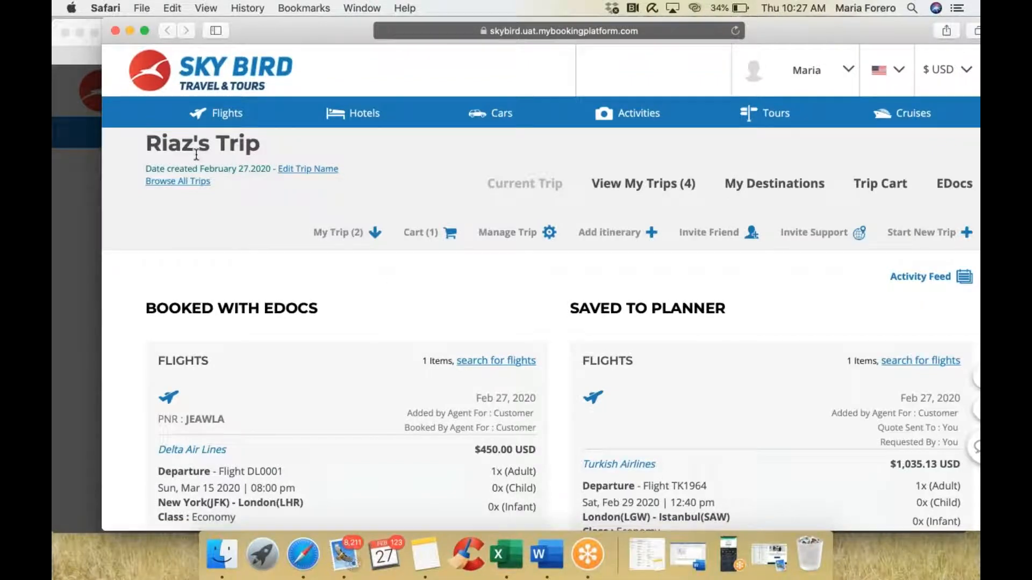
Step: Scroll through the shared trip page to review the booked Delta and saved Turkish Airlines flights
{"action": "scroll", "coordinate": [471, 254], "scroll_direction": "down", "scroll_amount": 5}
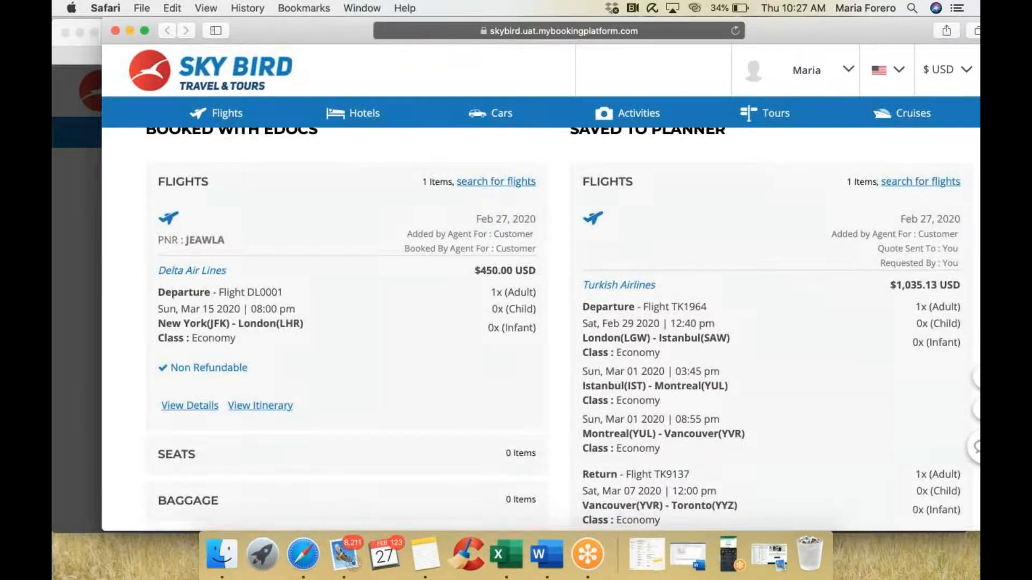
{"action": "scroll", "coordinate": [331, 327], "scroll_direction": "down", "scroll_amount": 2}
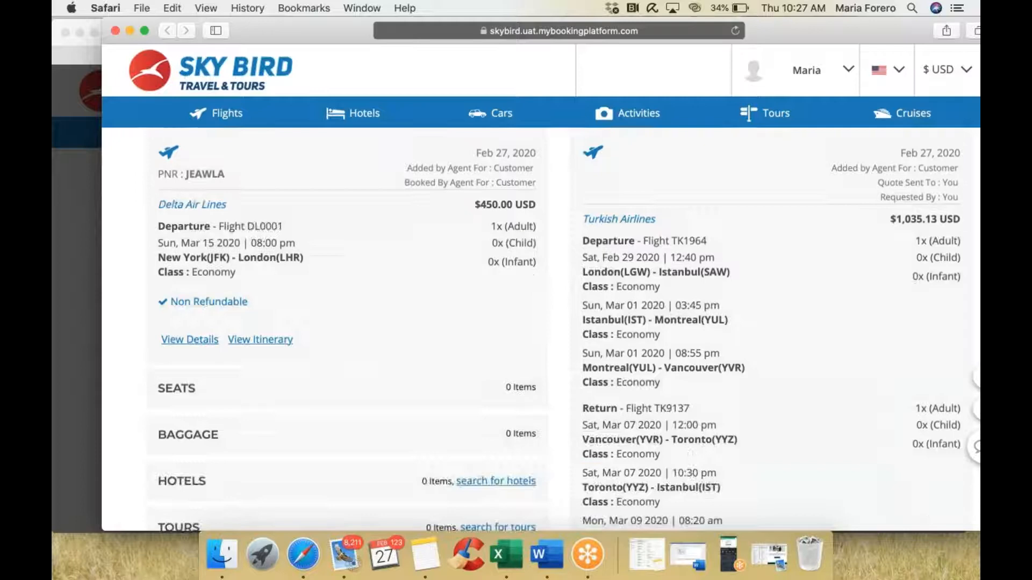
{"action": "scroll", "coordinate": [782, 282], "scroll_direction": "down", "scroll_amount": 5}
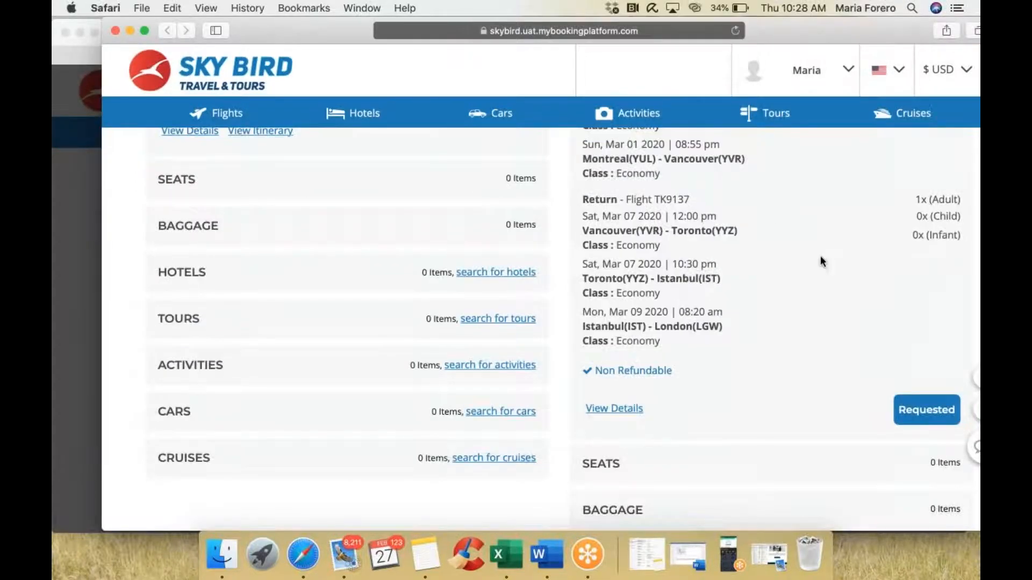
{"action": "scroll", "coordinate": [798, 291], "scroll_direction": "up", "scroll_amount": 12}
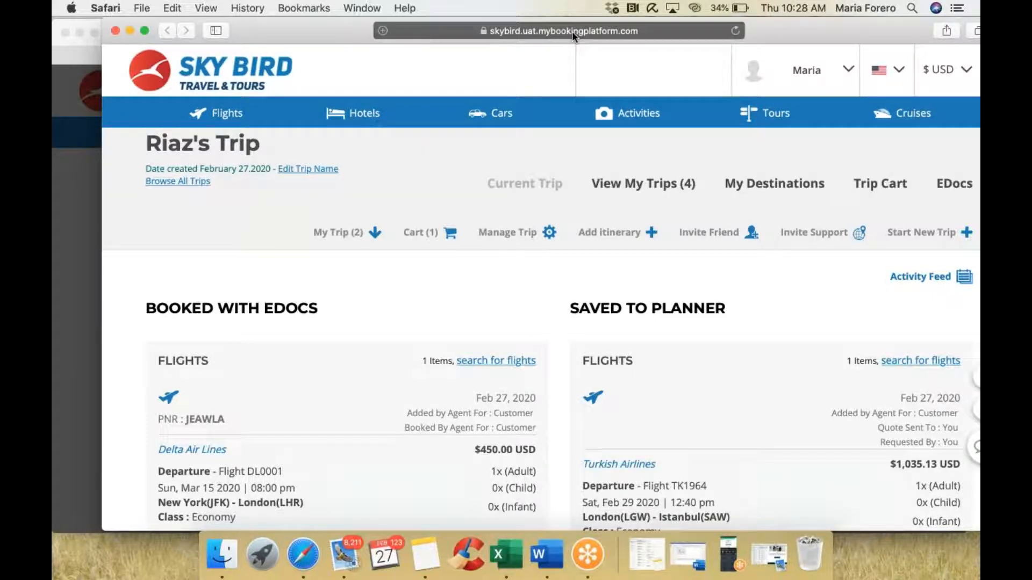
{"action": "scroll", "coordinate": [719, 470], "scroll_direction": "down", "scroll_amount": 10}
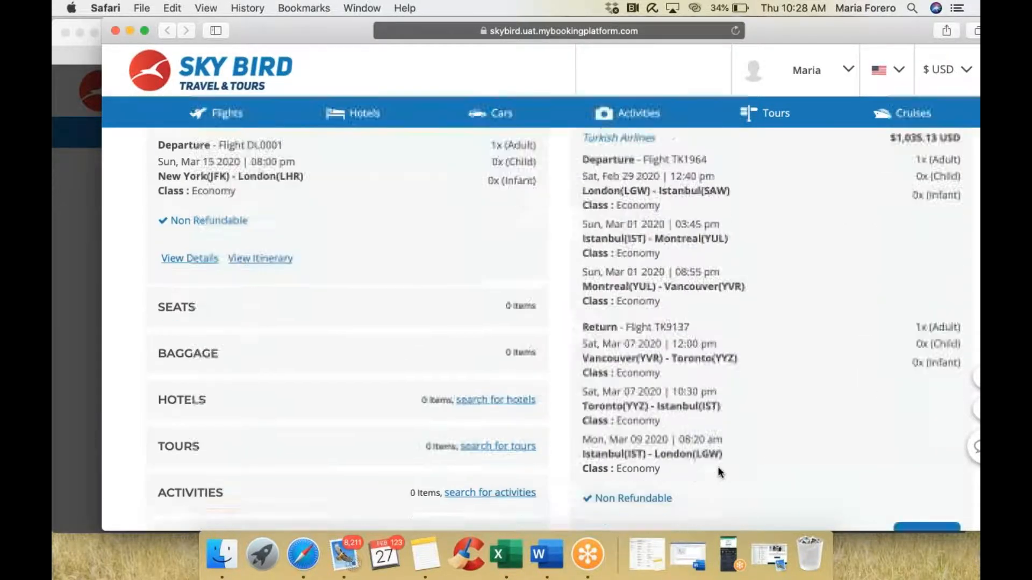
{"action": "scroll", "coordinate": [720, 473], "scroll_direction": "up", "scroll_amount": 5}
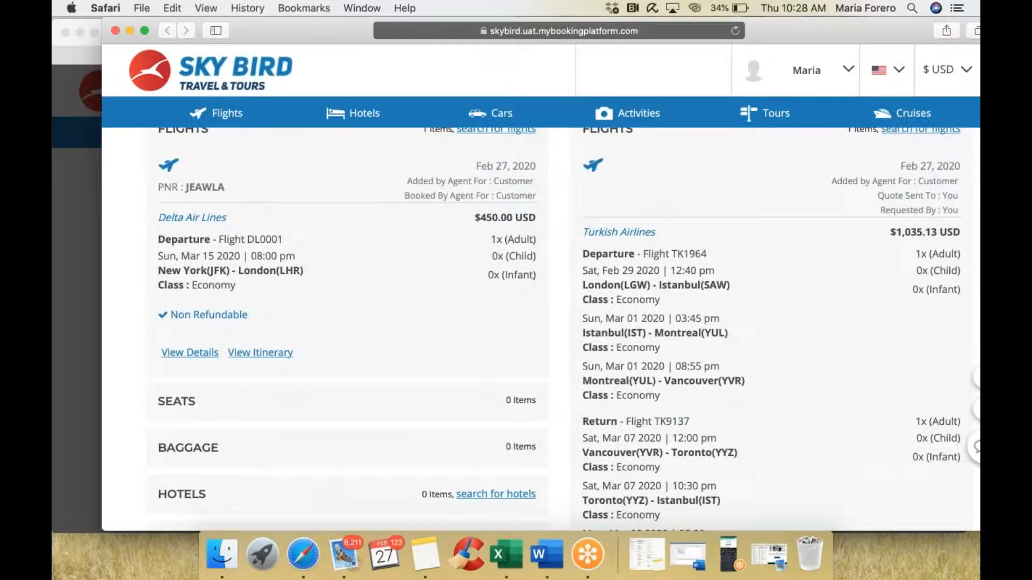
{"action": "scroll", "coordinate": [540, 328], "scroll_direction": "up", "scroll_amount": 6}
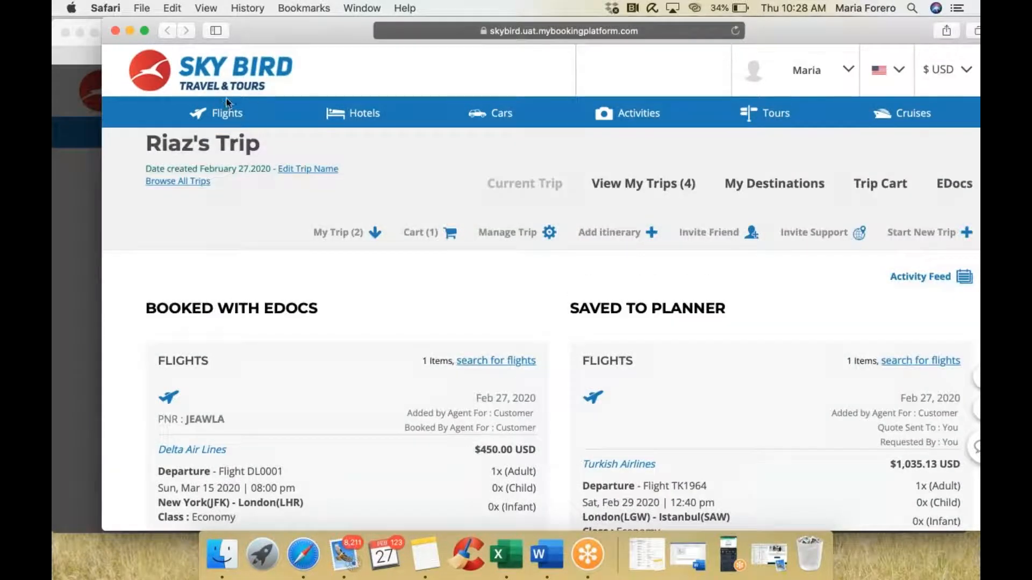
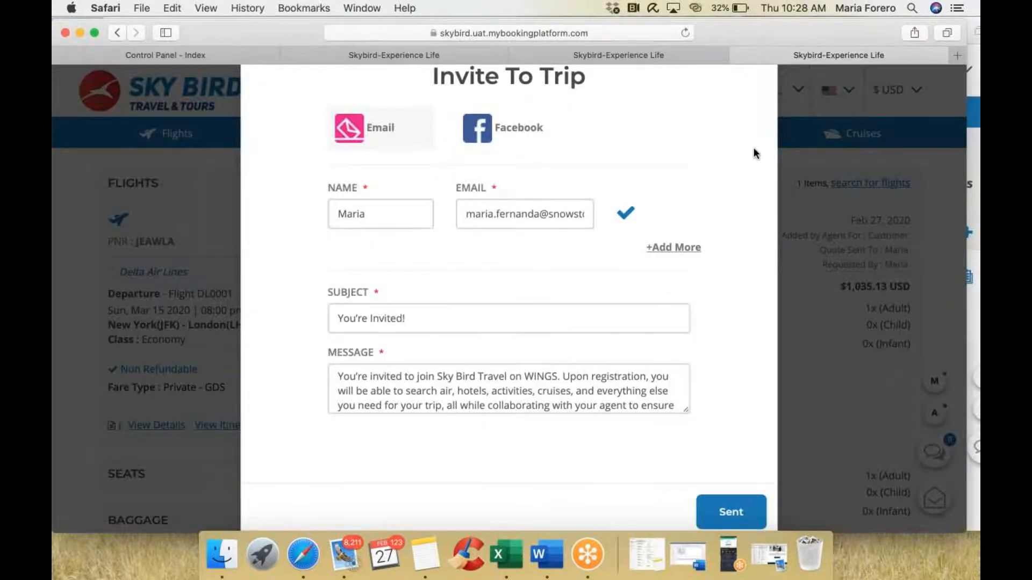
Step: Dismiss the Invite To Trip dialog and open the hotel search in the client's trip window
{"action": "scroll", "coordinate": [755, 154], "scroll_direction": "up", "scroll_amount": 5}
{"action": "left_click", "coordinate": [756, 145]}
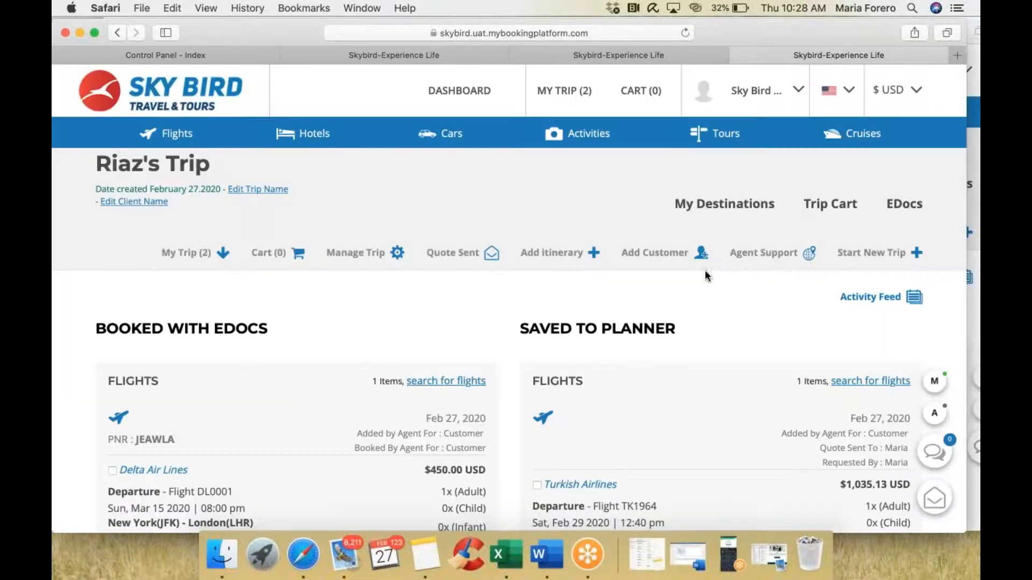
{"action": "left_click", "coordinate": [975, 267]}
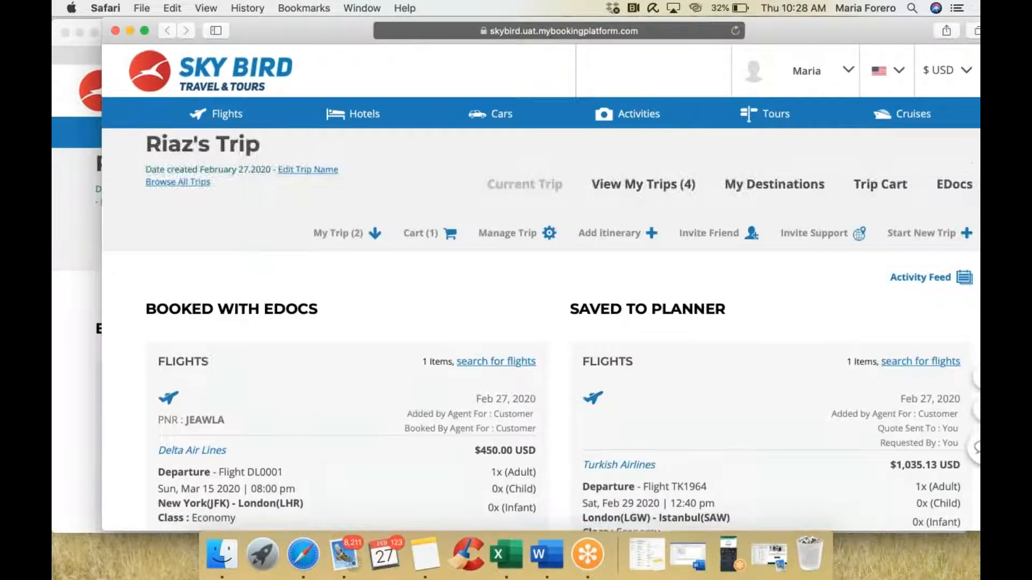
{"action": "left_click", "coordinate": [365, 113]}
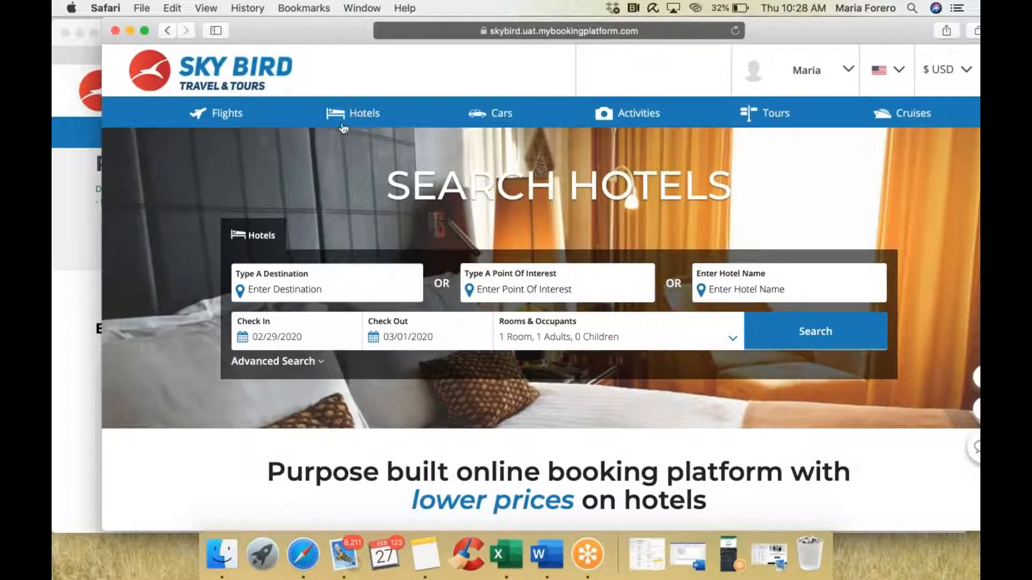
Step: Set the destination to London, United Kingdom and check-in to 7 October 2020
{"action": "type", "text": "london"}
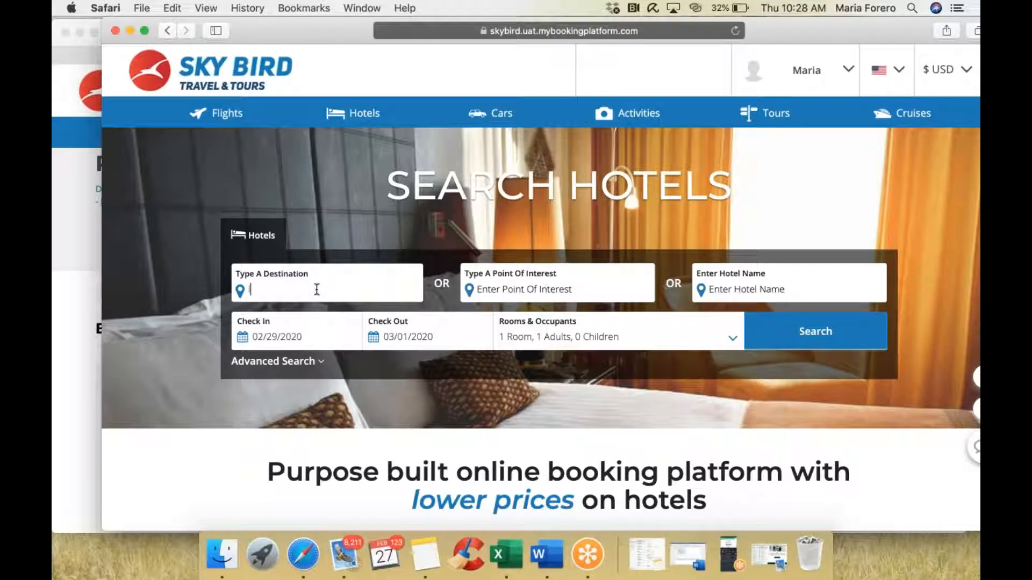
{"action": "left_click", "coordinate": [346, 357]}
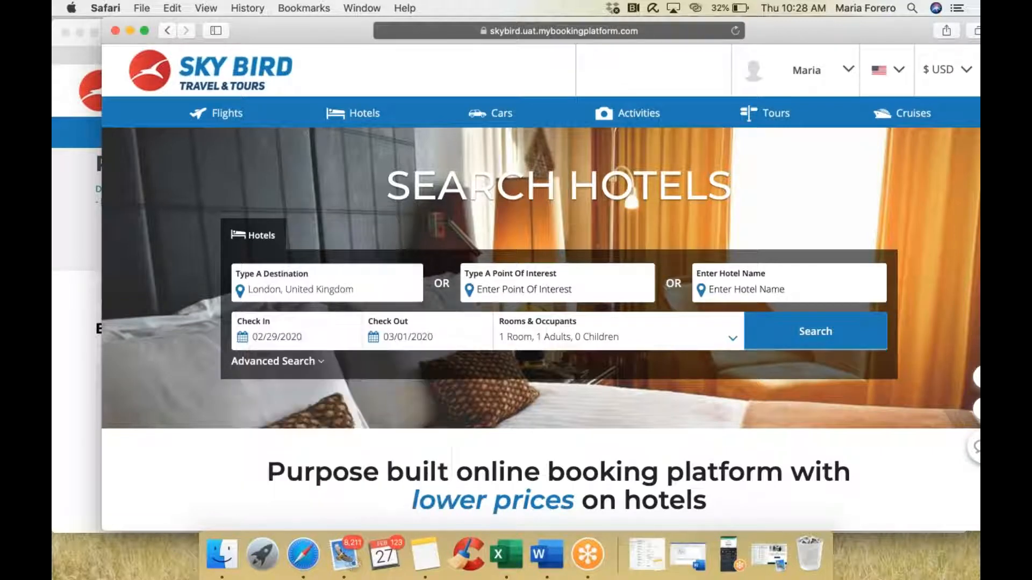
{"action": "left_click", "coordinate": [303, 340]}
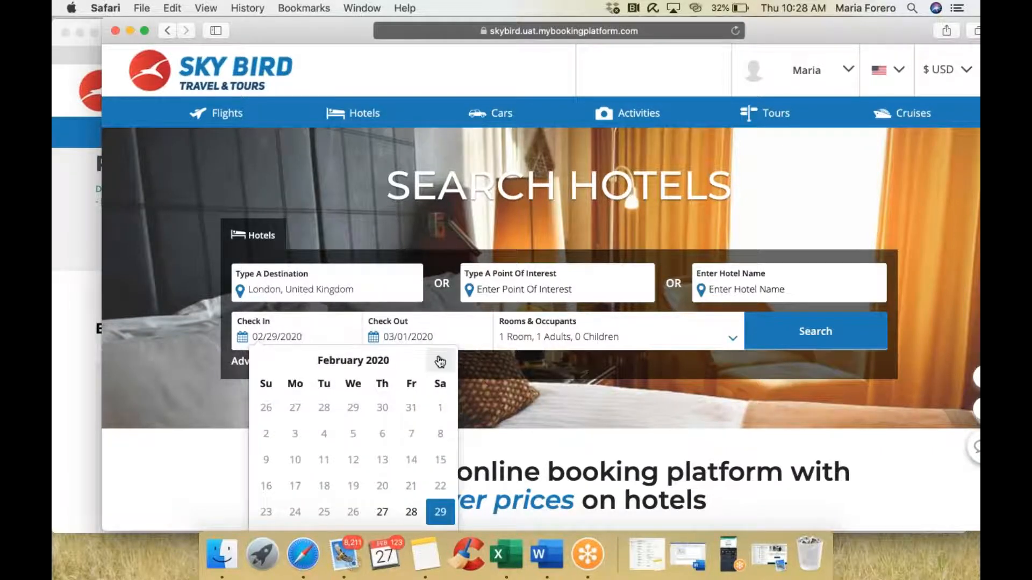
{"action": "left_click", "coordinate": [439, 362]}
{"action": "left_click", "coordinate": [440, 362]}
{"action": "left_click", "coordinate": [440, 362]}
{"action": "left_click", "coordinate": [440, 362]}
{"action": "left_click", "coordinate": [440, 361]}
{"action": "left_click", "coordinate": [440, 362]}
{"action": "left_click", "coordinate": [440, 362]}
{"action": "left_click", "coordinate": [440, 362]}
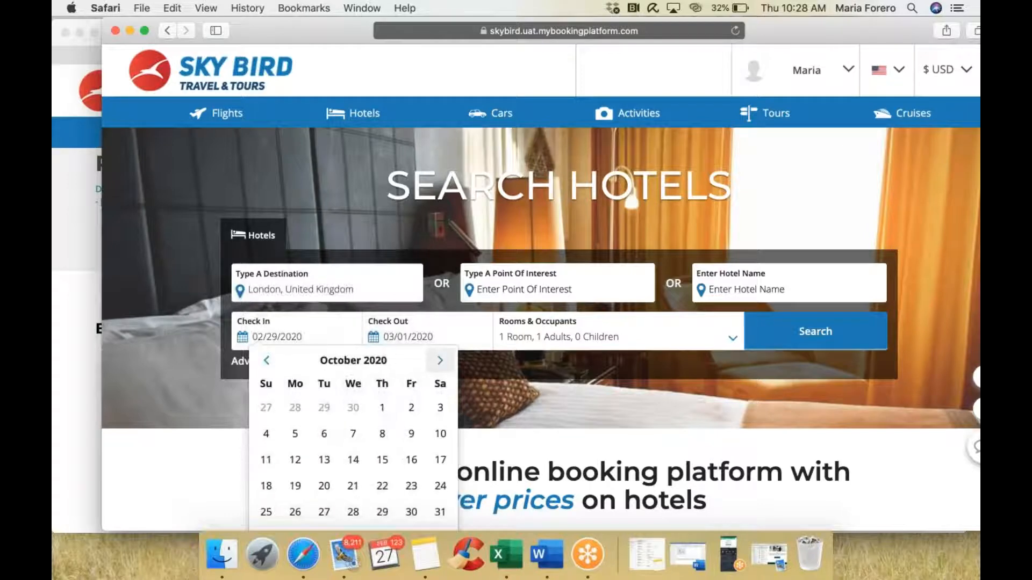
{"action": "left_click", "coordinate": [355, 433]}
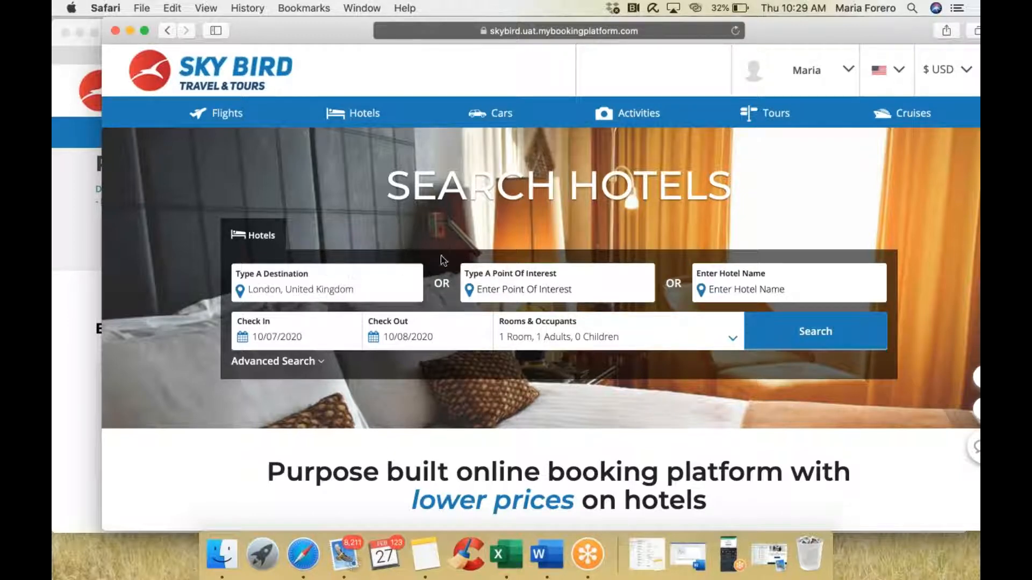
Step: Expand the advanced search options to look them over, then collapse them again
{"action": "left_click", "coordinate": [279, 368]}
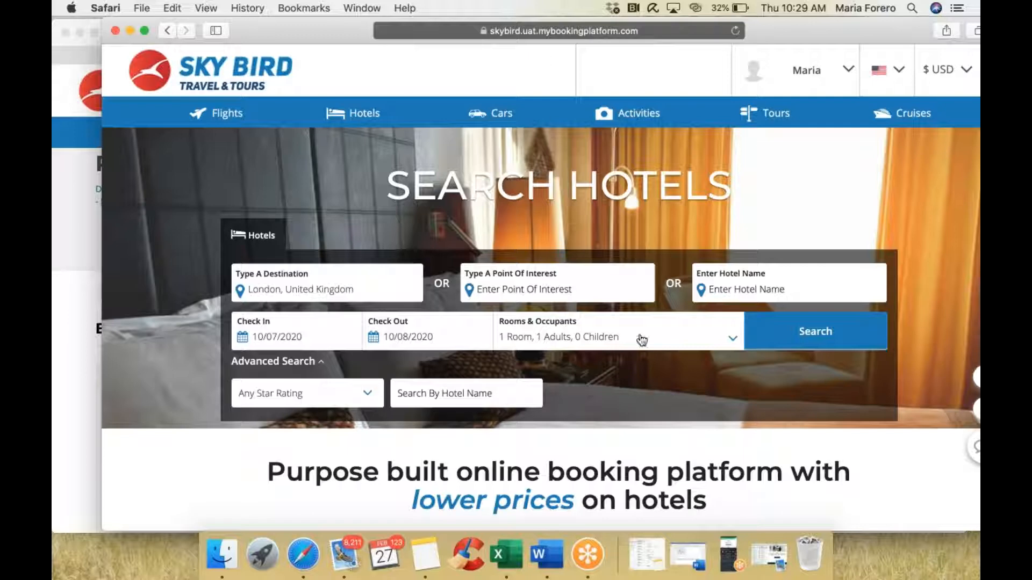
{"action": "scroll", "coordinate": [494, 365], "scroll_direction": "down", "scroll_amount": 1}
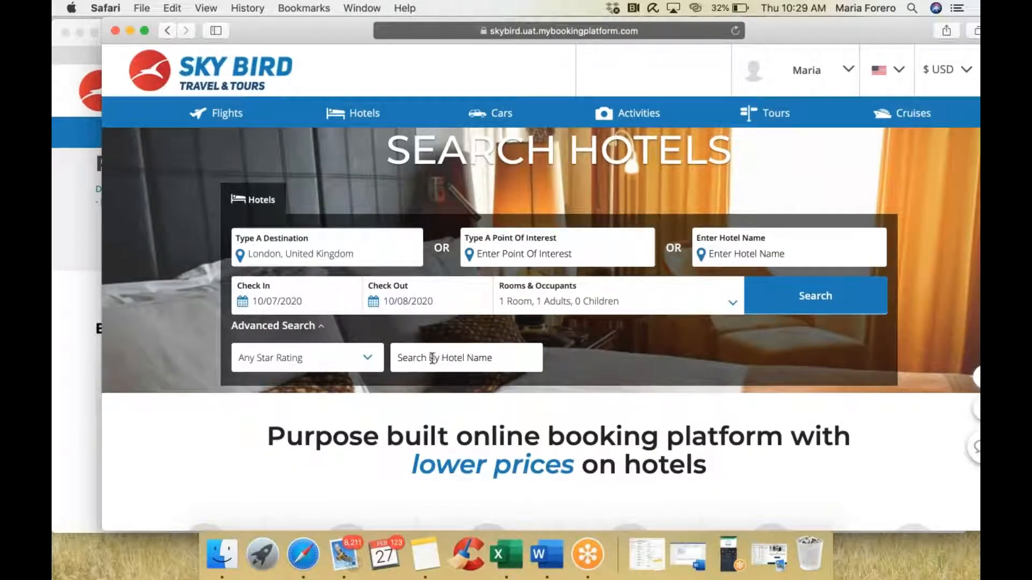
{"action": "left_click", "coordinate": [309, 327]}
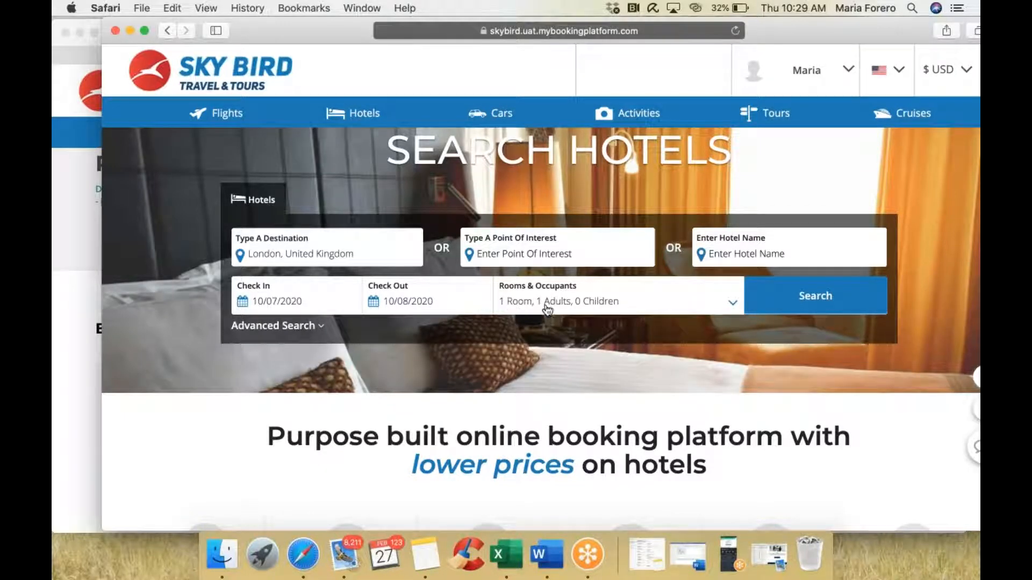
Step: Set Rooms & Occupants to one room with one adult and run the search
{"action": "left_click", "coordinate": [732, 304]}
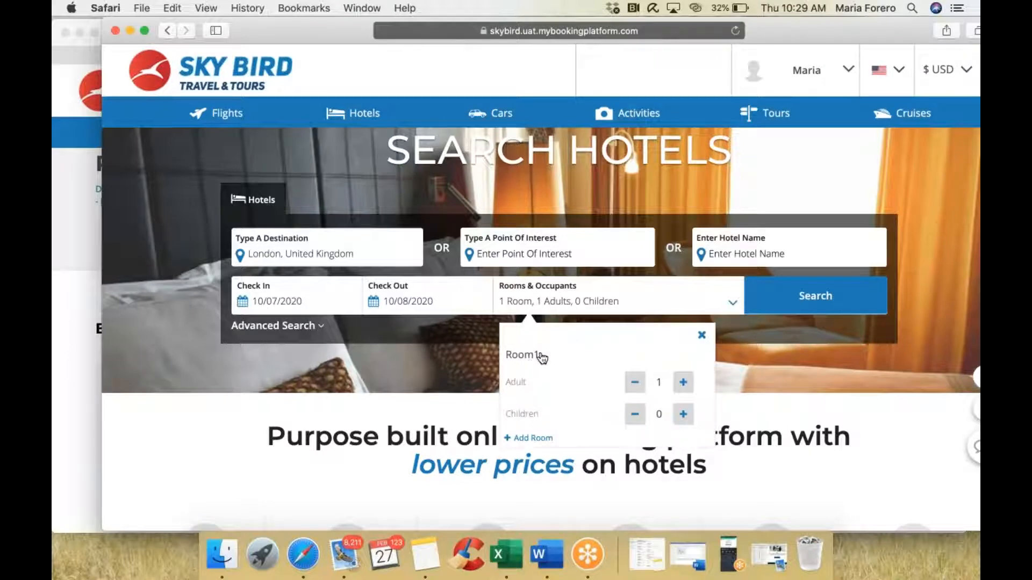
{"action": "left_click", "coordinate": [683, 382]}
{"action": "left_click", "coordinate": [683, 382]}
{"action": "left_click", "coordinate": [683, 382]}
{"action": "left_click", "coordinate": [684, 382]}
{"action": "left_click", "coordinate": [634, 385]}
{"action": "left_click", "coordinate": [701, 335]}
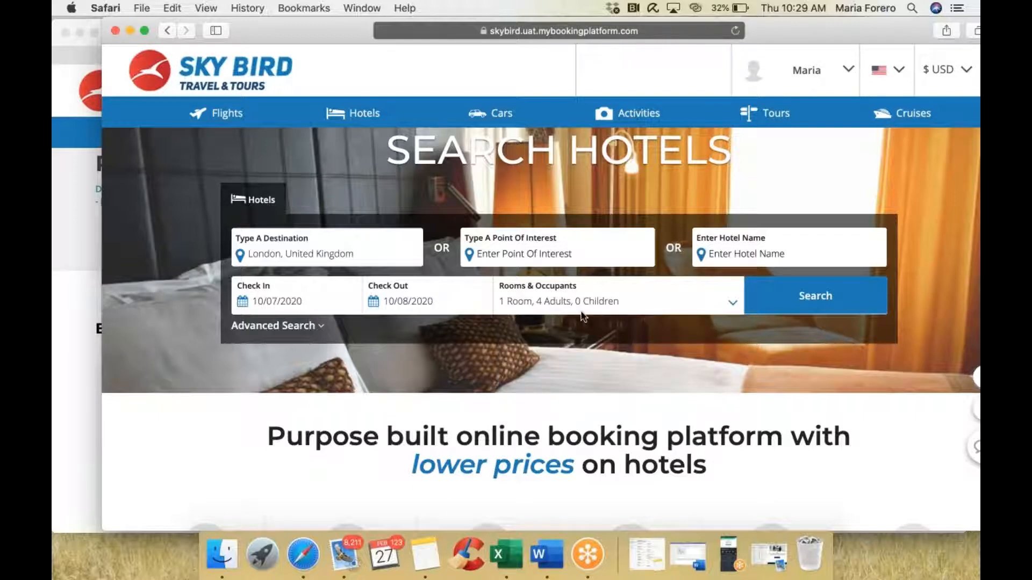
{"action": "left_click", "coordinate": [732, 302]}
{"action": "left_click", "coordinate": [640, 382]}
{"action": "left_click", "coordinate": [639, 382]}
{"action": "left_click", "coordinate": [640, 382]}
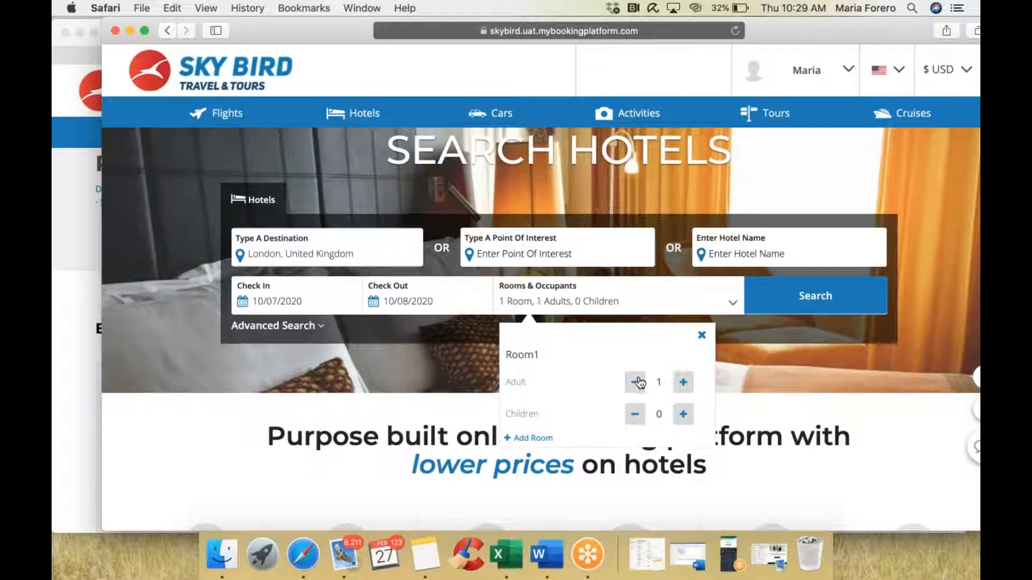
{"action": "left_click", "coordinate": [703, 337]}
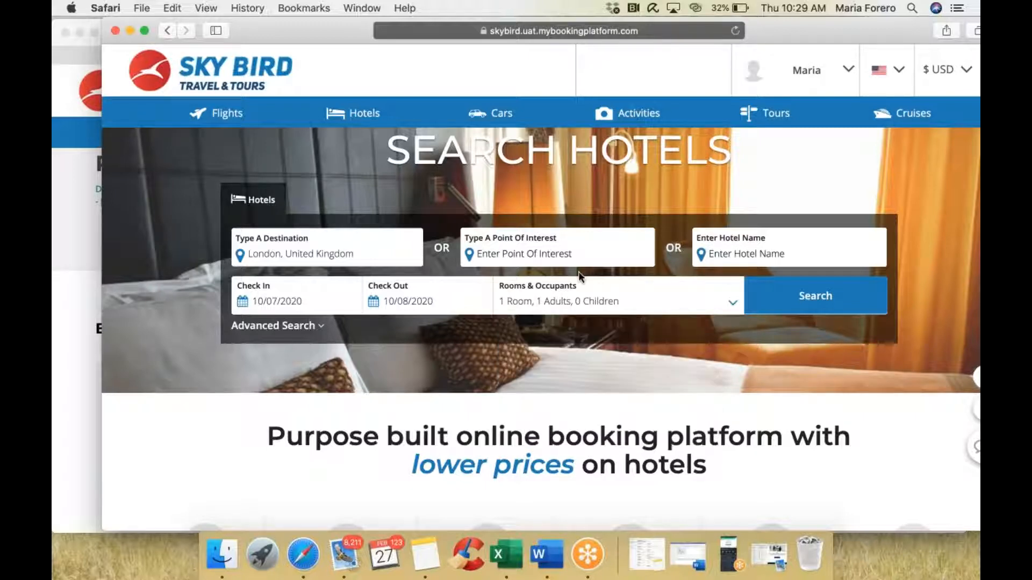
{"action": "left_click", "coordinate": [807, 297]}
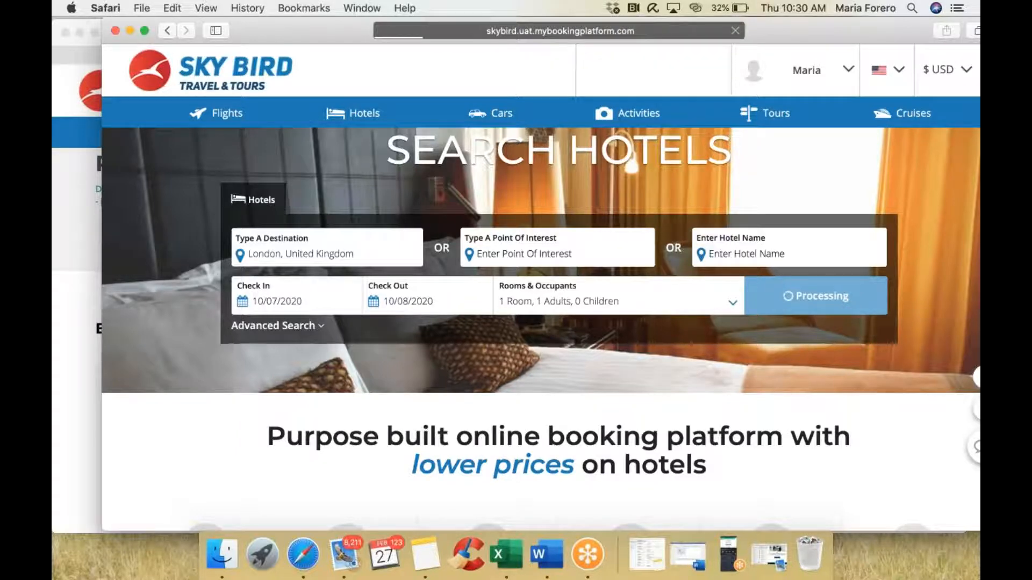
Step: In the agent window, start a hotel search with London, London, United Kingdom as destination
{"action": "left_click", "coordinate": [76, 224]}
{"action": "left_click", "coordinate": [303, 140]}
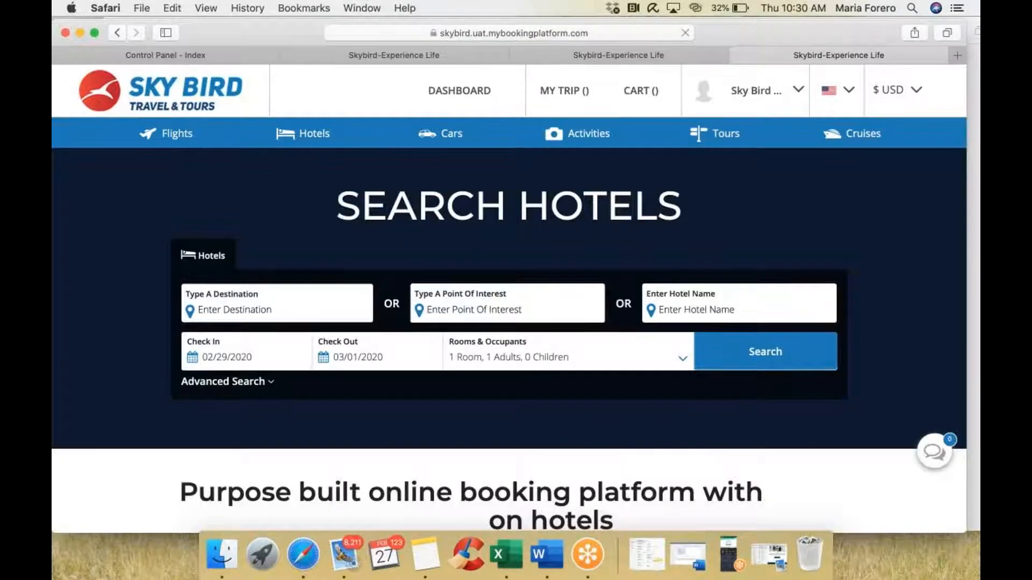
{"action": "type", "text": "londo"}
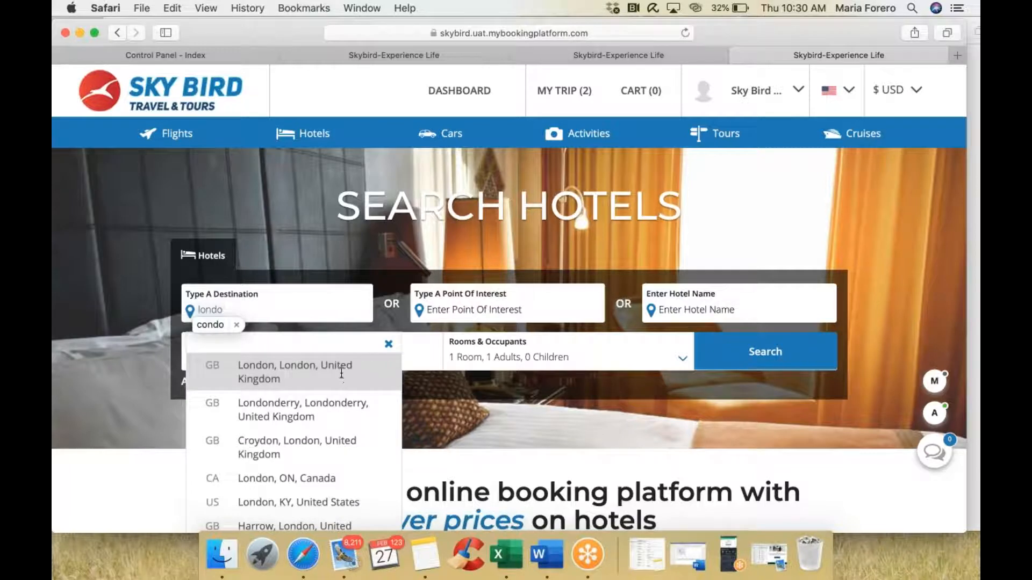
{"action": "left_click", "coordinate": [341, 373]}
Step: Set check-in to 10 July 2020, then return to the client window's failed search
{"action": "left_click", "coordinate": [238, 357]}
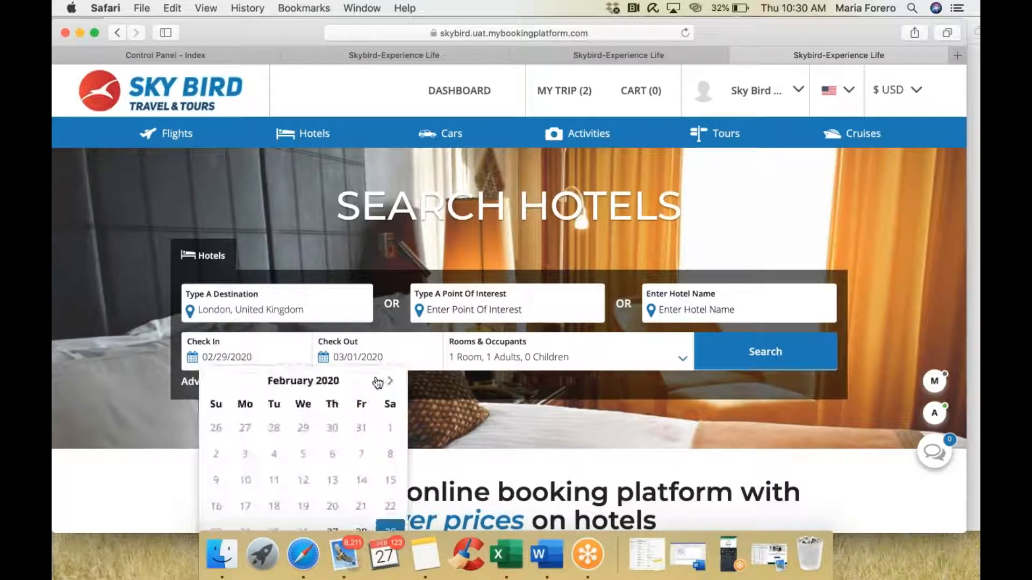
{"action": "left_click", "coordinate": [391, 382]}
{"action": "left_click", "coordinate": [391, 381]}
{"action": "left_click", "coordinate": [391, 382]}
{"action": "left_click", "coordinate": [391, 382]}
{"action": "left_click", "coordinate": [392, 382]}
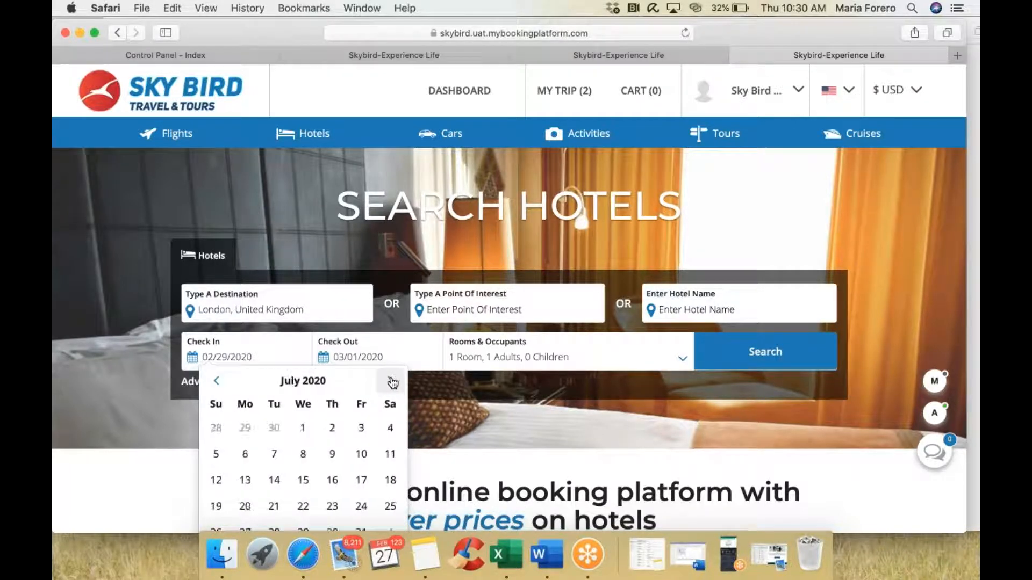
{"action": "left_click", "coordinate": [362, 457]}
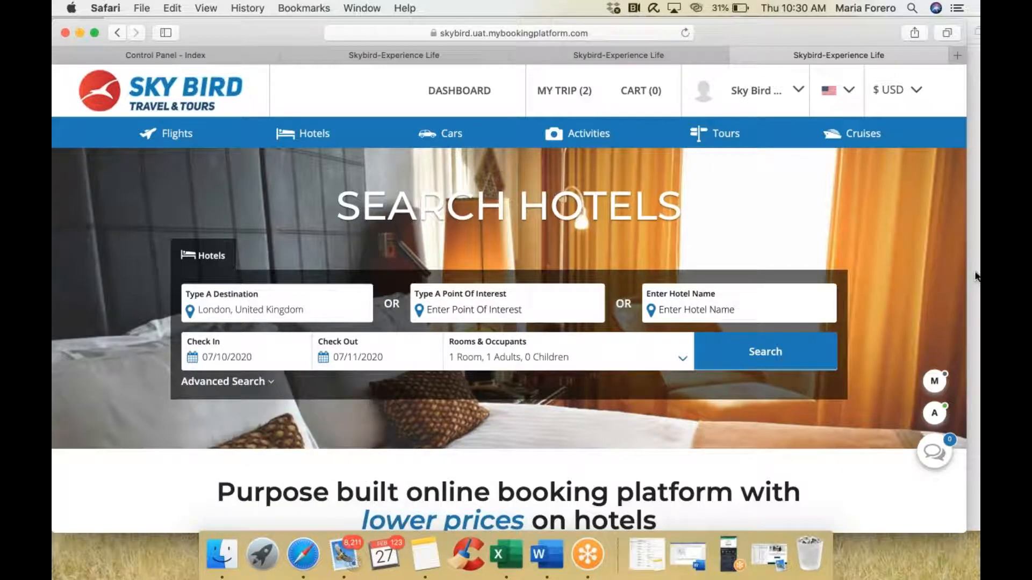
{"action": "left_click_drag", "start_coordinate": [294, 27], "coordinate": [234, 32]}
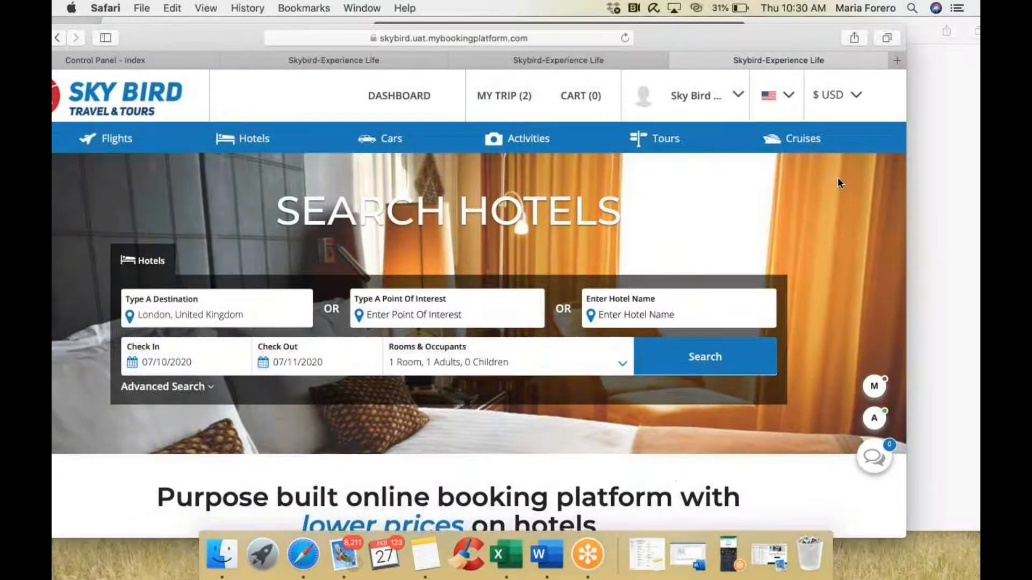
{"action": "left_click", "coordinate": [939, 195]}
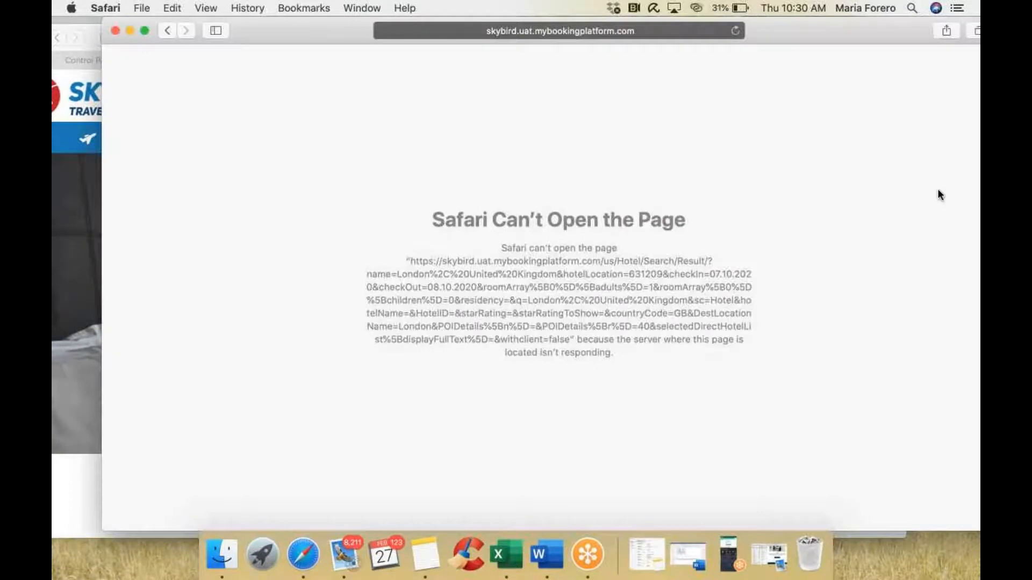
Step: From the error page, search London, United Kingdom hotels for 7–8 July 2020, one adult
{"action": "left_click", "coordinate": [171, 32]}
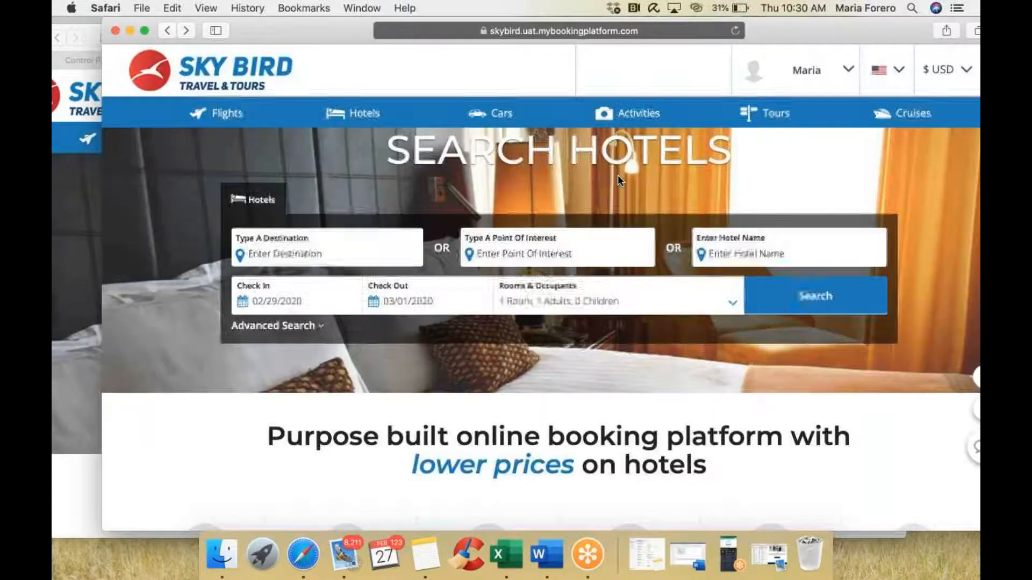
{"action": "left_click", "coordinate": [327, 253]}
{"action": "type", "text": "l"}
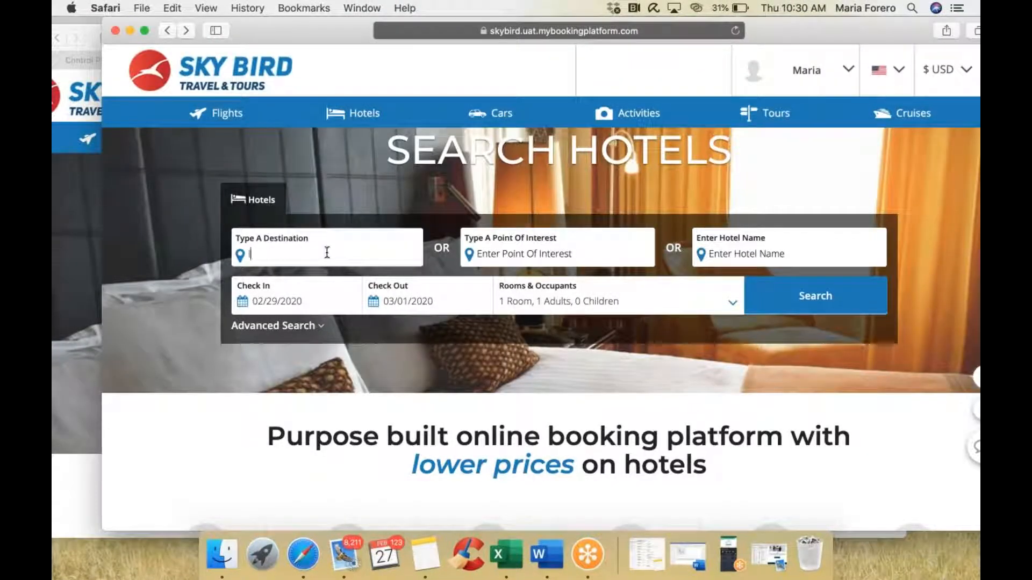
{"action": "type", "text": "ondond"}
{"action": "left_click", "coordinate": [361, 321]}
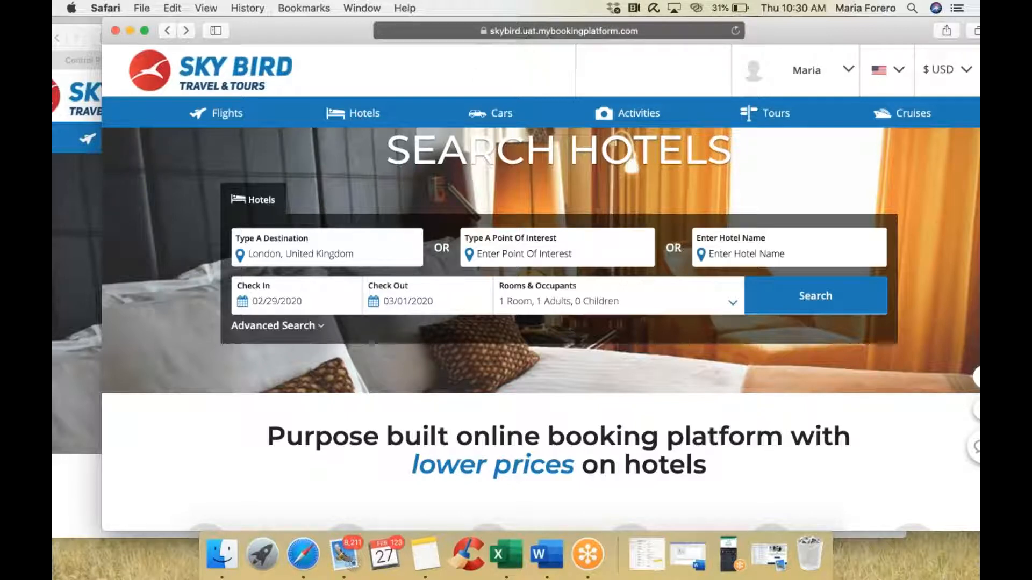
{"action": "left_click", "coordinate": [305, 305]}
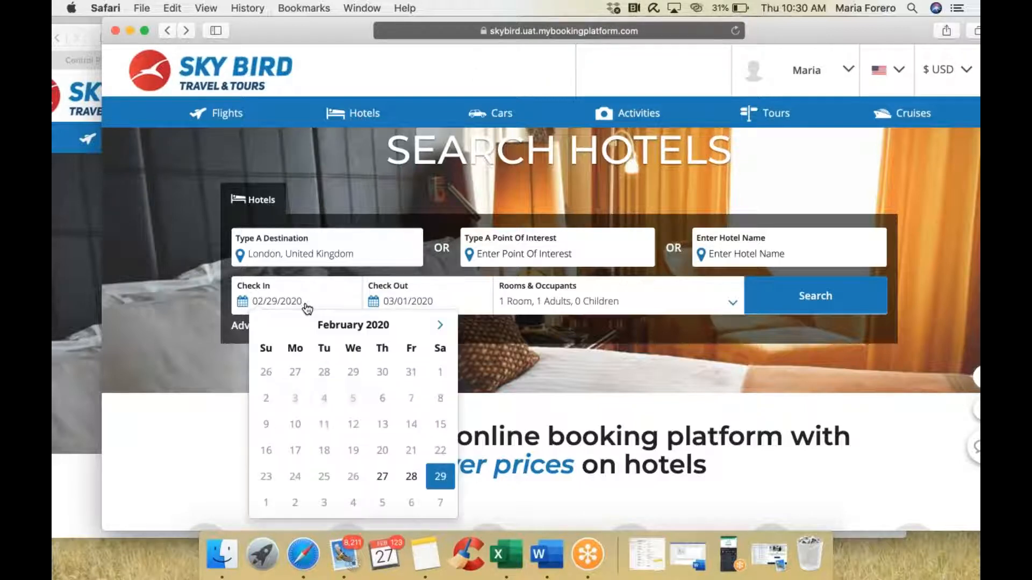
{"action": "left_click", "coordinate": [440, 326]}
{"action": "left_click", "coordinate": [440, 326]}
{"action": "left_click", "coordinate": [440, 326]}
{"action": "left_click", "coordinate": [441, 325]}
{"action": "left_click", "coordinate": [440, 326]}
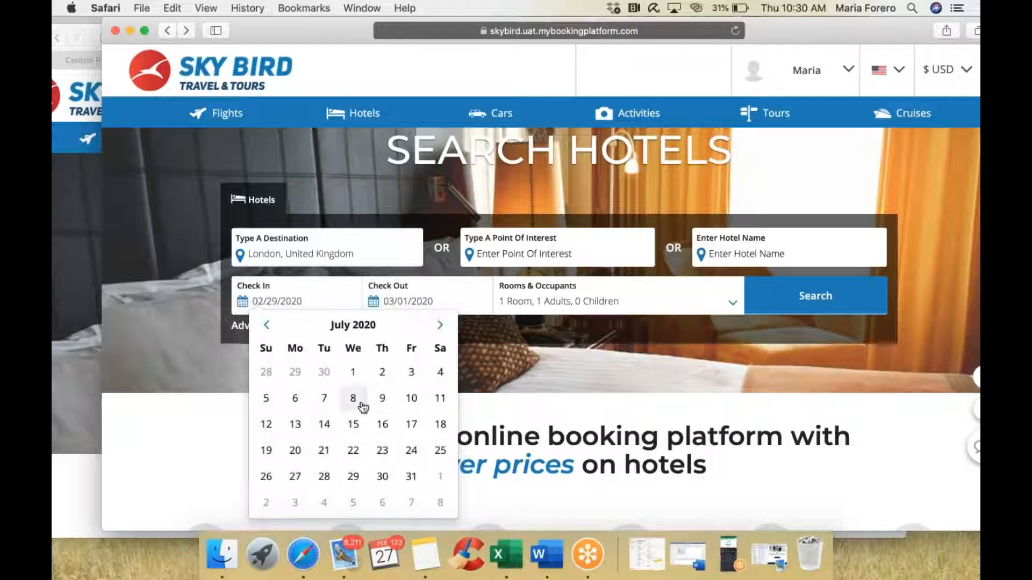
{"action": "left_click", "coordinate": [324, 398]}
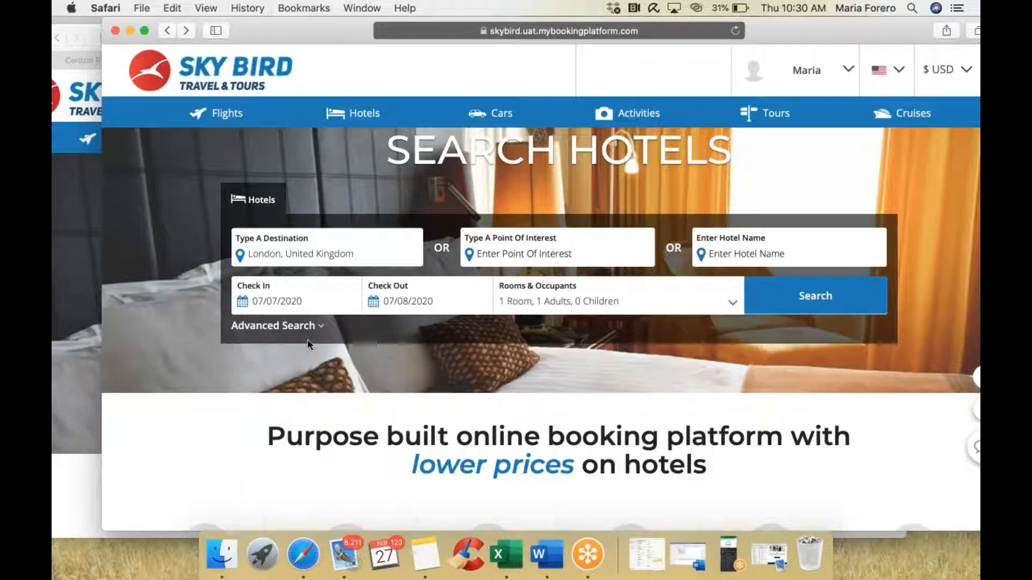
{"action": "left_click", "coordinate": [819, 297]}
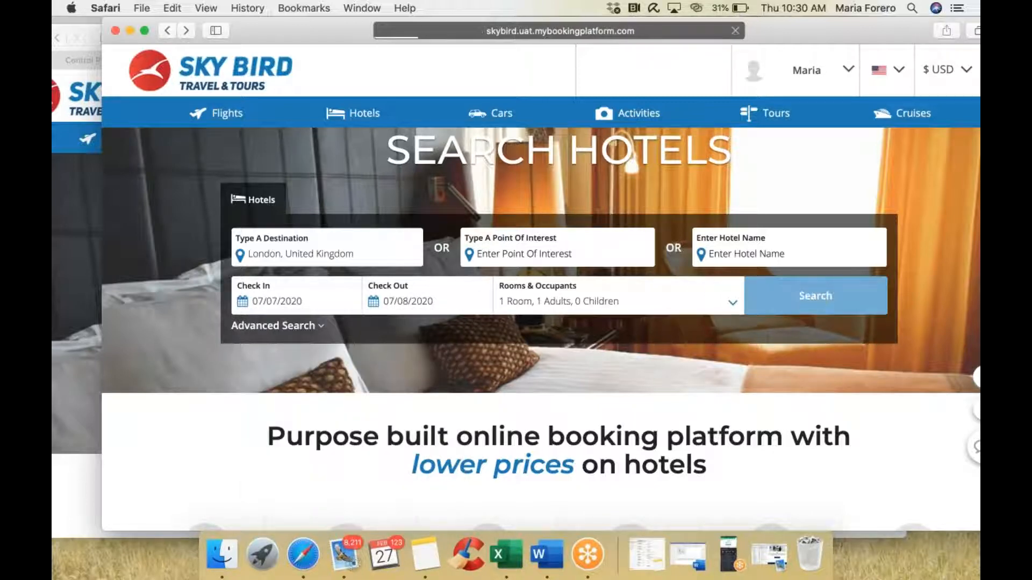
Step: In the agent window, set check-in to 7 July and run the London hotel search
{"action": "left_click", "coordinate": [80, 246]}
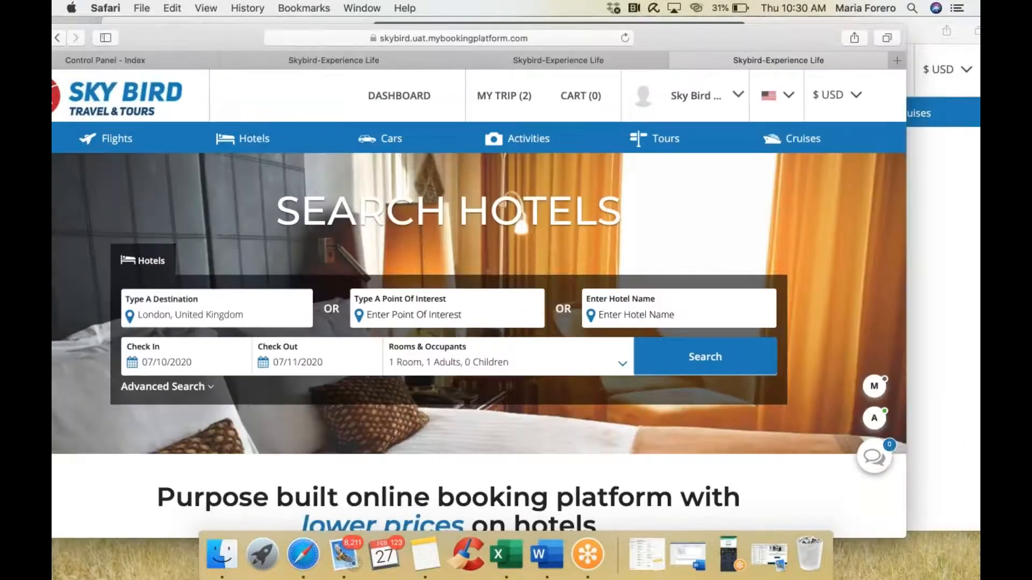
{"action": "left_click", "coordinate": [181, 368]}
{"action": "left_click", "coordinate": [211, 460]}
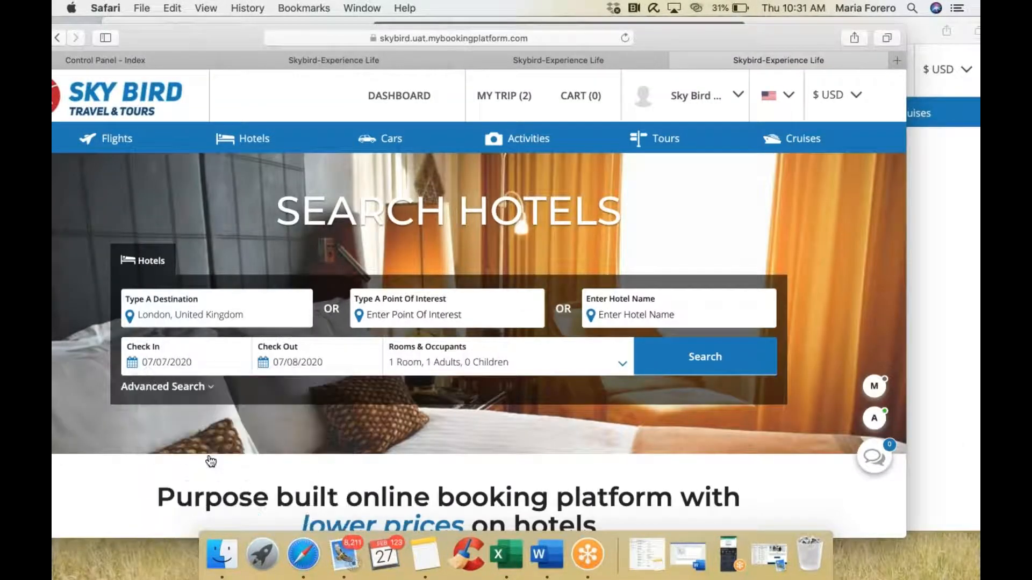
{"action": "left_click", "coordinate": [705, 357]}
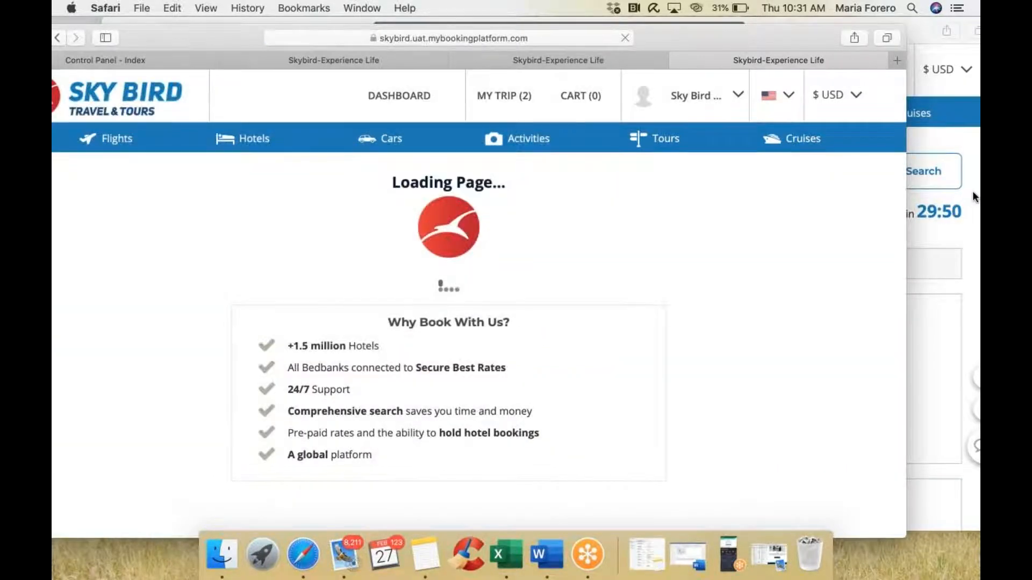
Step: Sort both windows' results by Our Top Picks First and open The Langham London
{"action": "left_click", "coordinate": [972, 191]}
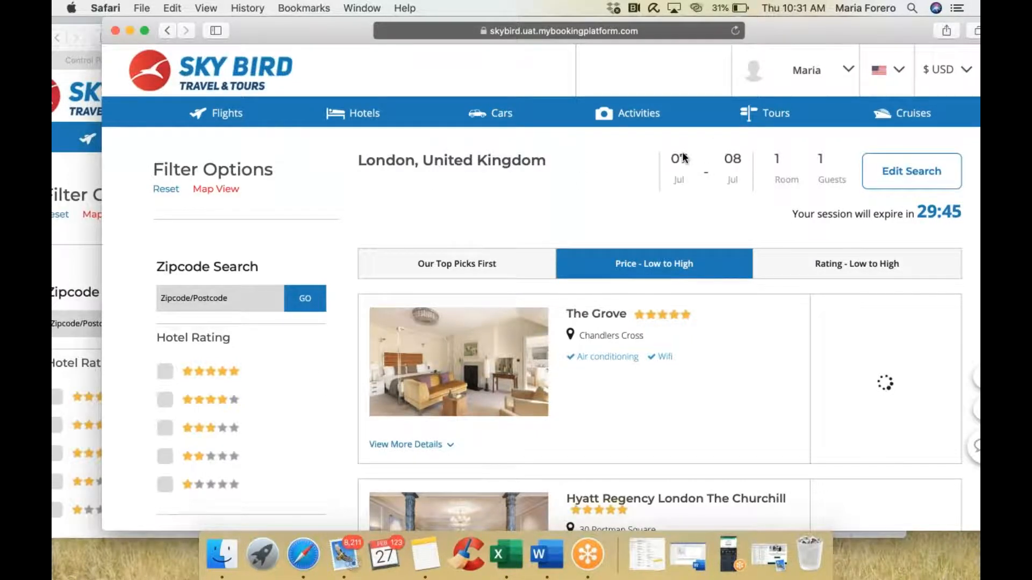
{"action": "left_click", "coordinate": [88, 164]}
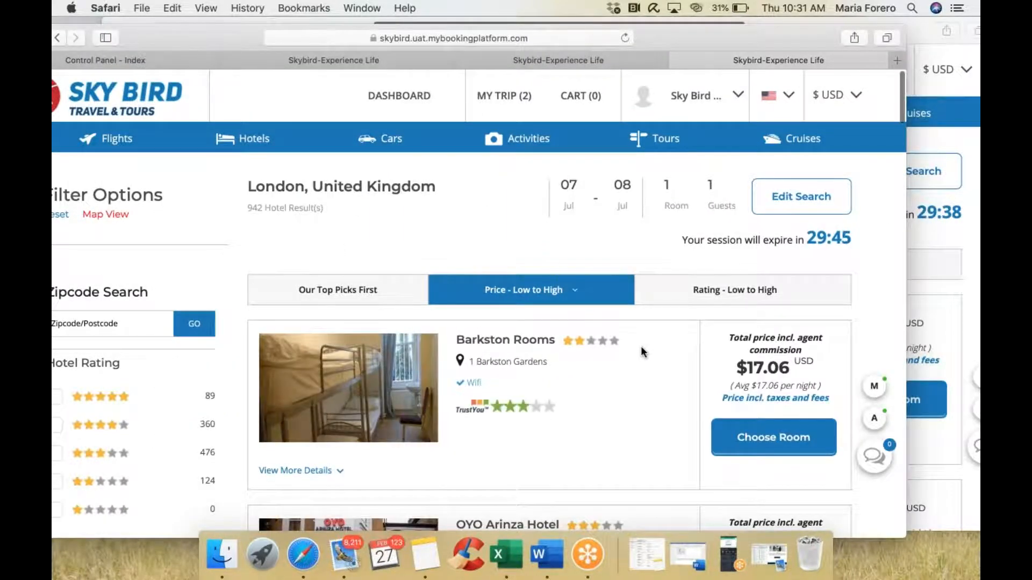
{"action": "left_click", "coordinate": [339, 248]}
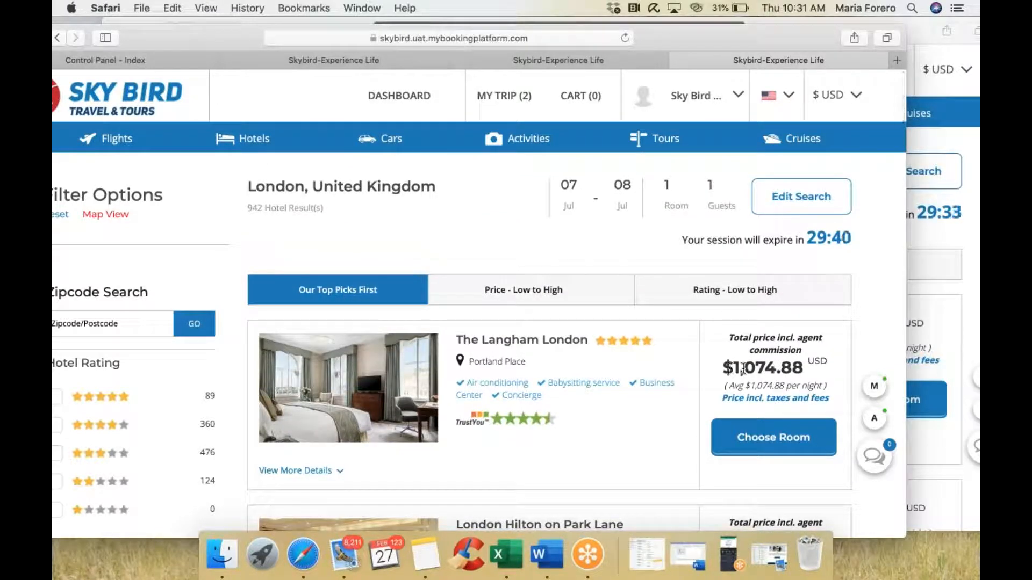
{"action": "left_click", "coordinate": [969, 294]}
{"action": "left_click", "coordinate": [480, 275]}
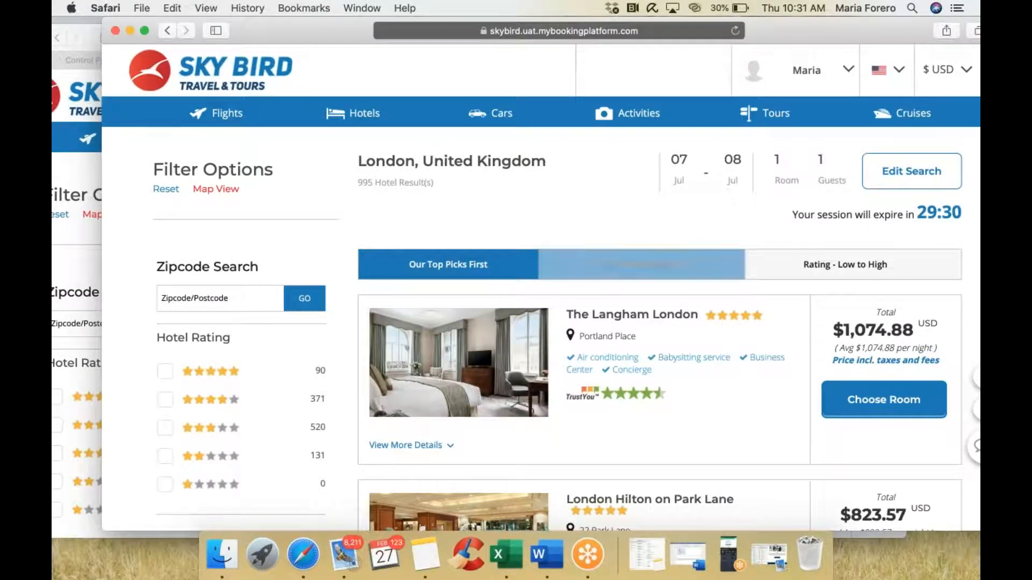
{"action": "left_click", "coordinate": [79, 238]}
{"action": "scroll", "coordinate": [599, 443], "scroll_direction": "down", "scroll_amount": 3}
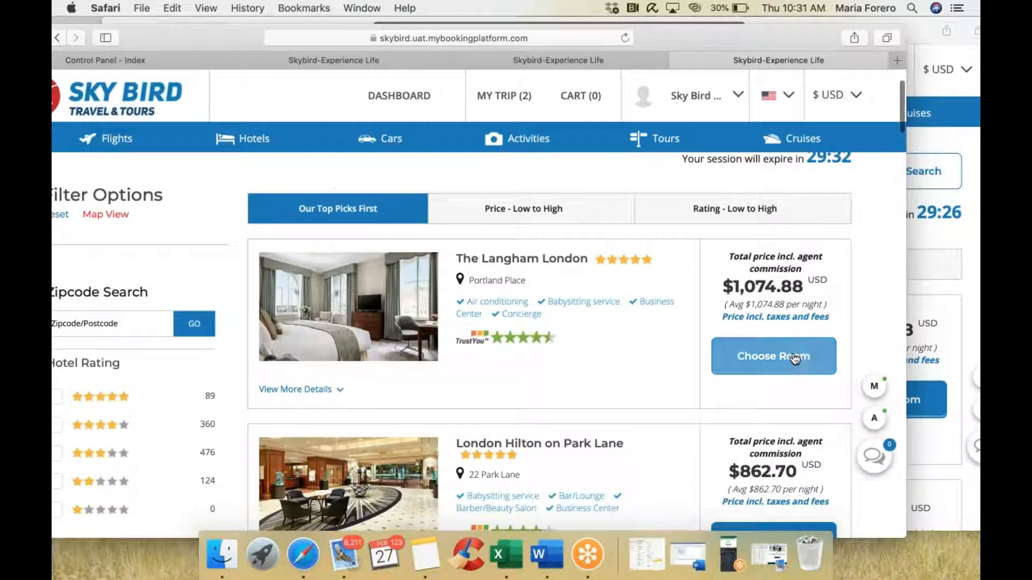
{"action": "left_click", "coordinate": [774, 357]}
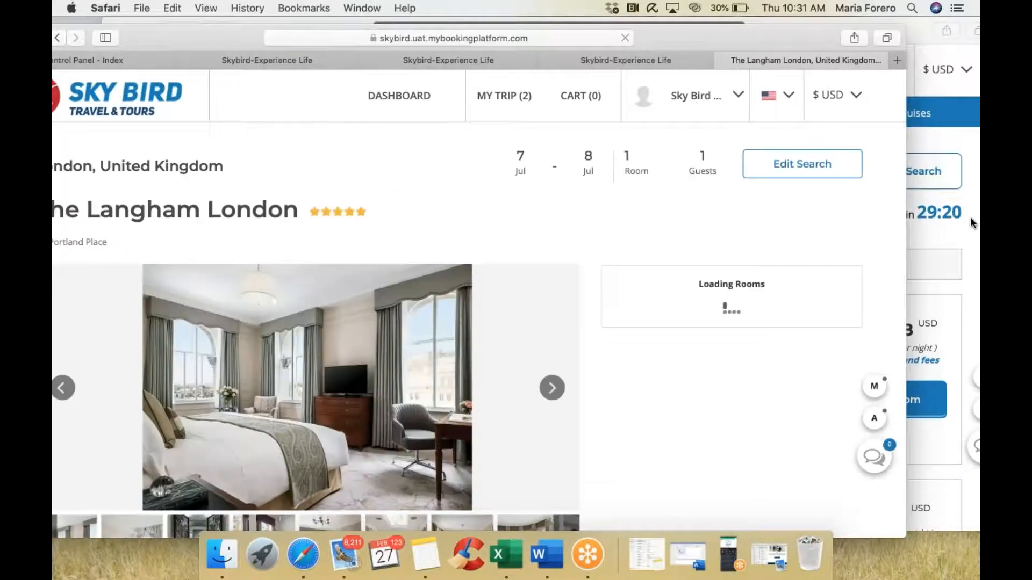
Step: Open The Langham London's hotel page in the other window and scroll through it
{"action": "left_click", "coordinate": [970, 217]}
{"action": "left_click", "coordinate": [883, 400]}
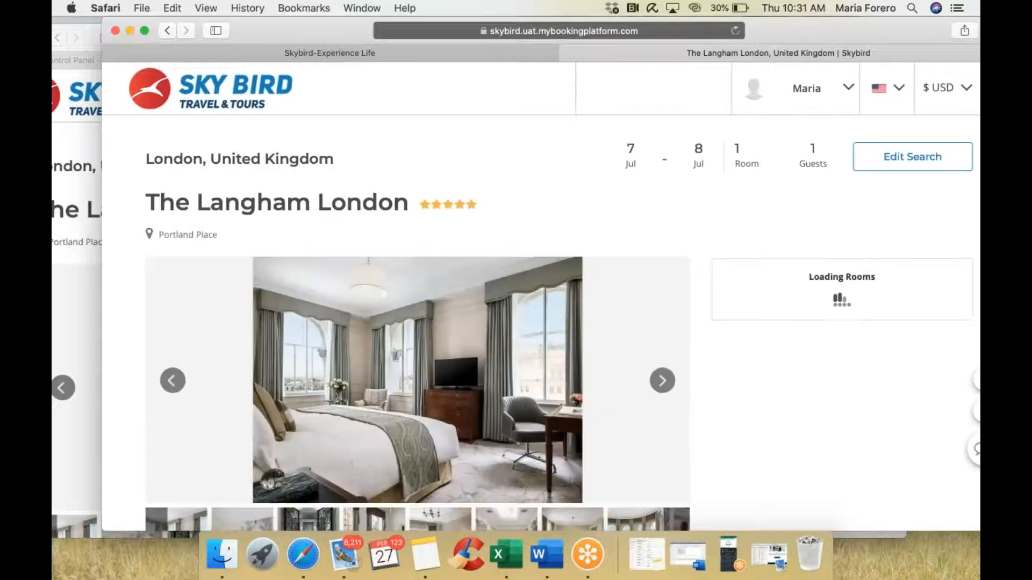
{"action": "scroll", "coordinate": [538, 265], "scroll_direction": "down", "scroll_amount": 3}
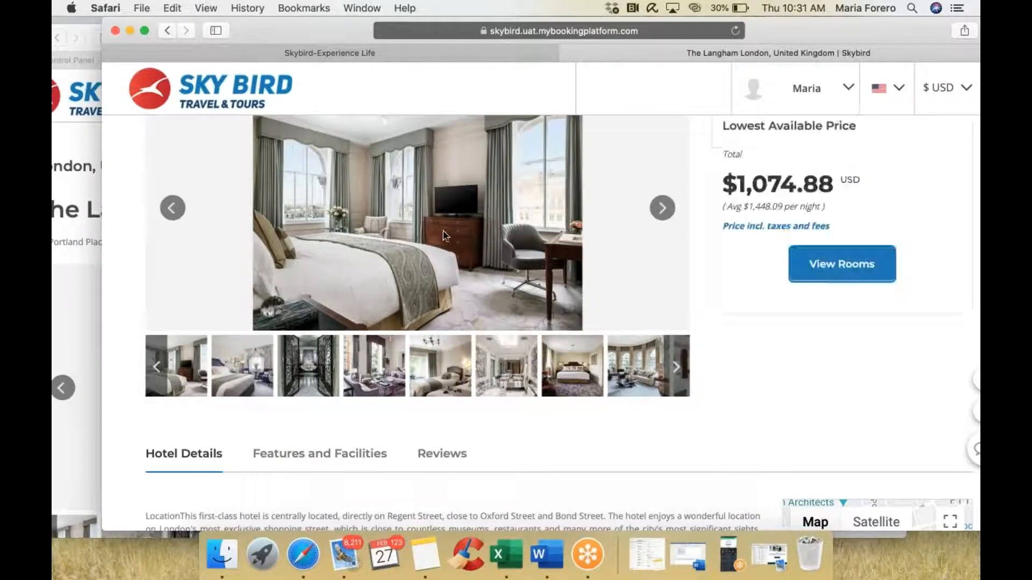
{"action": "scroll", "coordinate": [535, 304], "scroll_direction": "down", "scroll_amount": 1}
{"action": "scroll", "coordinate": [535, 304], "scroll_direction": "down", "scroll_amount": 6}
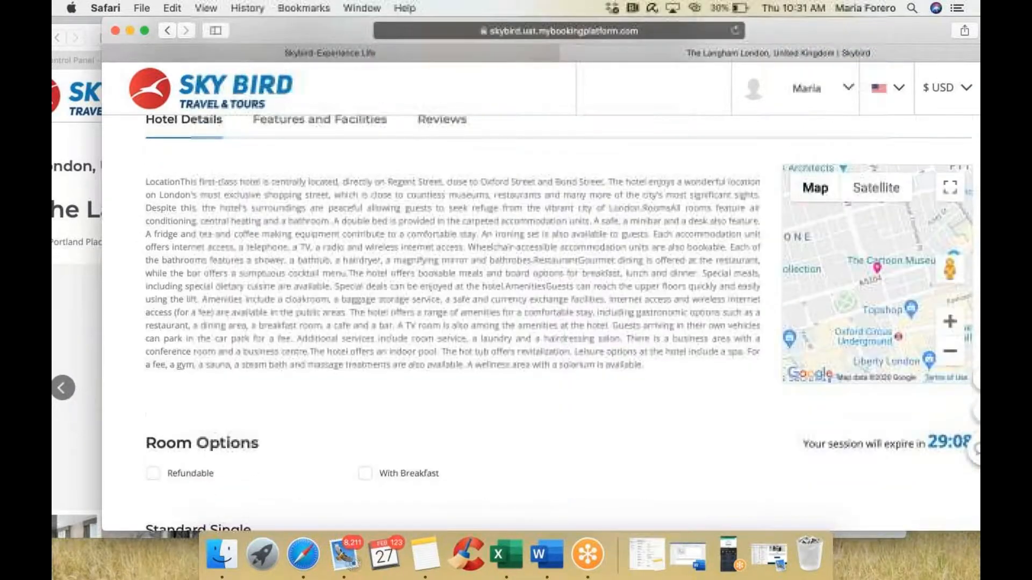
{"action": "scroll", "coordinate": [344, 226], "scroll_direction": "up", "scroll_amount": 1}
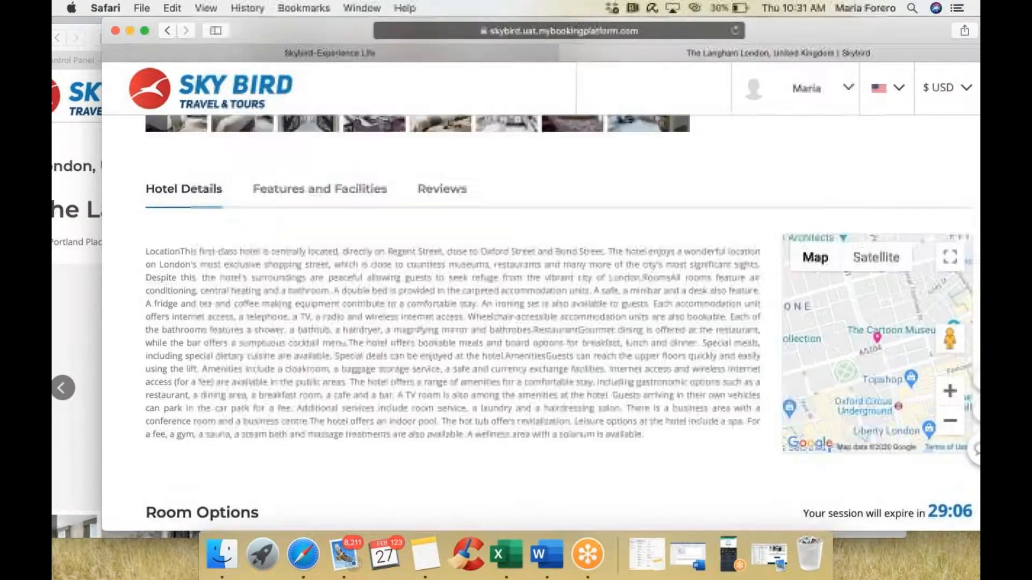
Step: Review Features and Facilities, Reviews and Hotel Details, then reach the Standard Single at $1,074.88
{"action": "left_click", "coordinate": [375, 191]}
{"action": "left_click", "coordinate": [445, 191]}
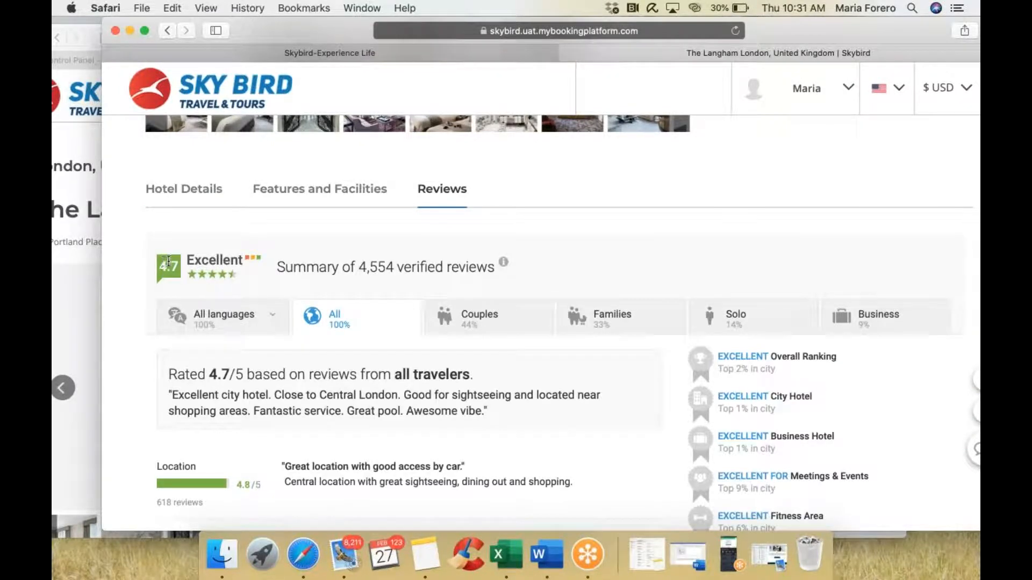
{"action": "scroll", "coordinate": [164, 259], "scroll_direction": "down", "scroll_amount": 5}
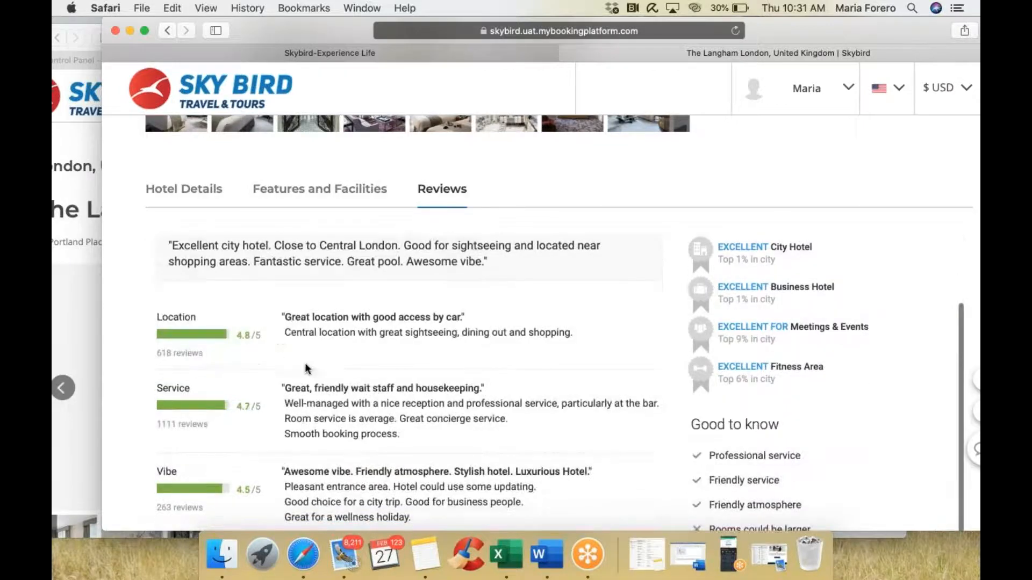
{"action": "left_click", "coordinate": [203, 191]}
{"action": "scroll", "coordinate": [559, 323], "scroll_direction": "down", "scroll_amount": 7}
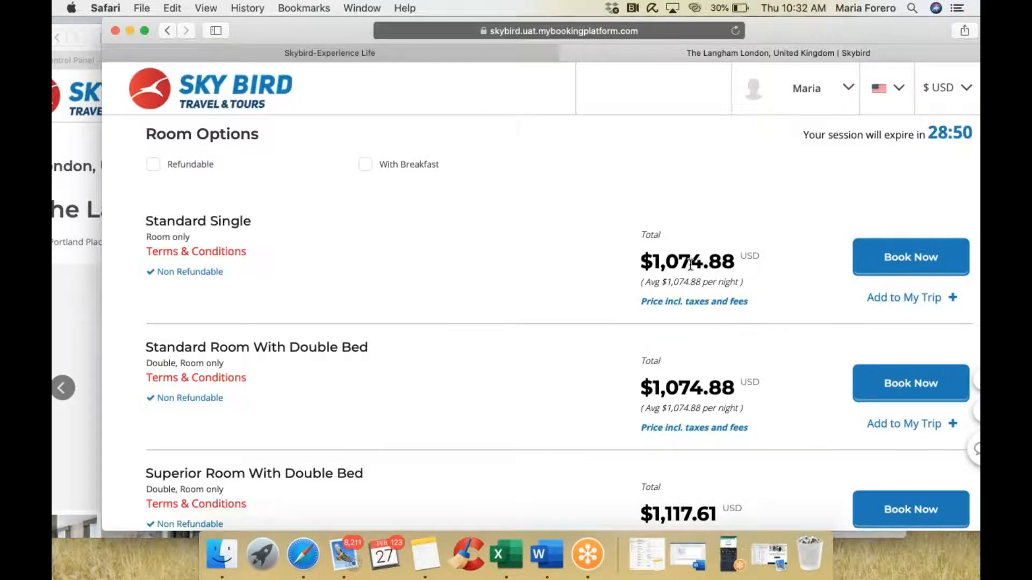
{"action": "left_click", "coordinate": [888, 266]}
Step: Highlight the GRNConnect bed bank, $1,074.88 total, $967.39 hotel price and $107.48 agent commission
{"action": "left_click", "coordinate": [71, 165]}
{"action": "scroll", "coordinate": [369, 269], "scroll_direction": "down", "scroll_amount": 3}
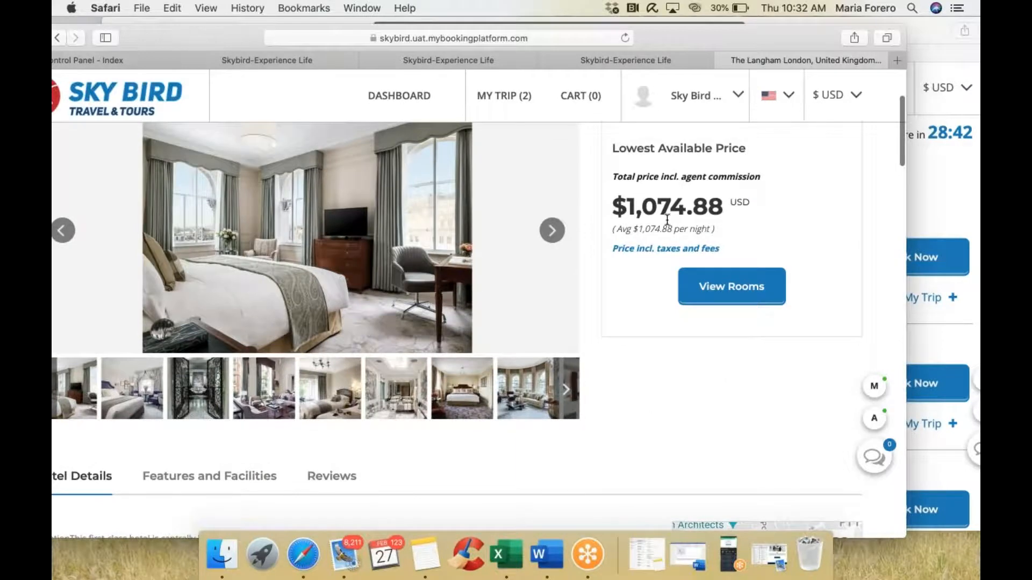
{"action": "scroll", "coordinate": [667, 220], "scroll_direction": "down", "scroll_amount": 10}
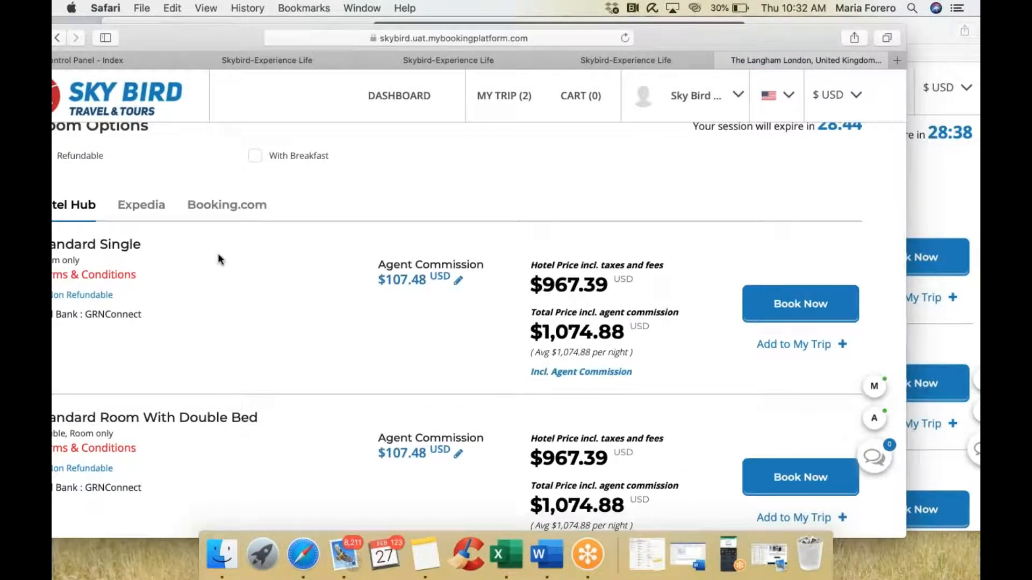
{"action": "left_click_drag", "start_coordinate": [231, 36], "coordinate": [263, 36]}
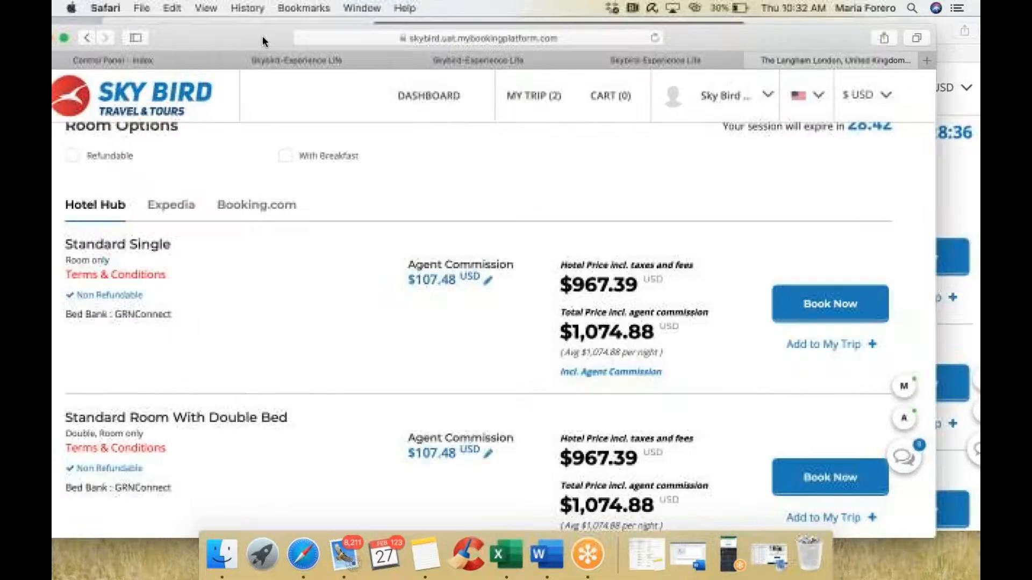
{"action": "double_click", "coordinate": [141, 315]}
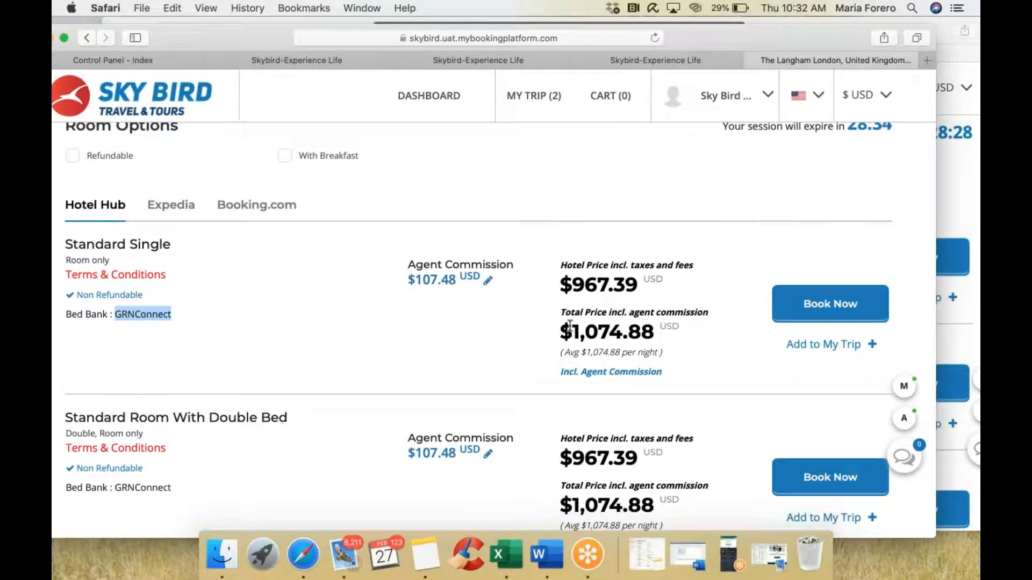
{"action": "left_click_drag", "start_coordinate": [573, 329], "coordinate": [659, 326]}
{"action": "left_click_drag", "start_coordinate": [573, 285], "coordinate": [642, 275]}
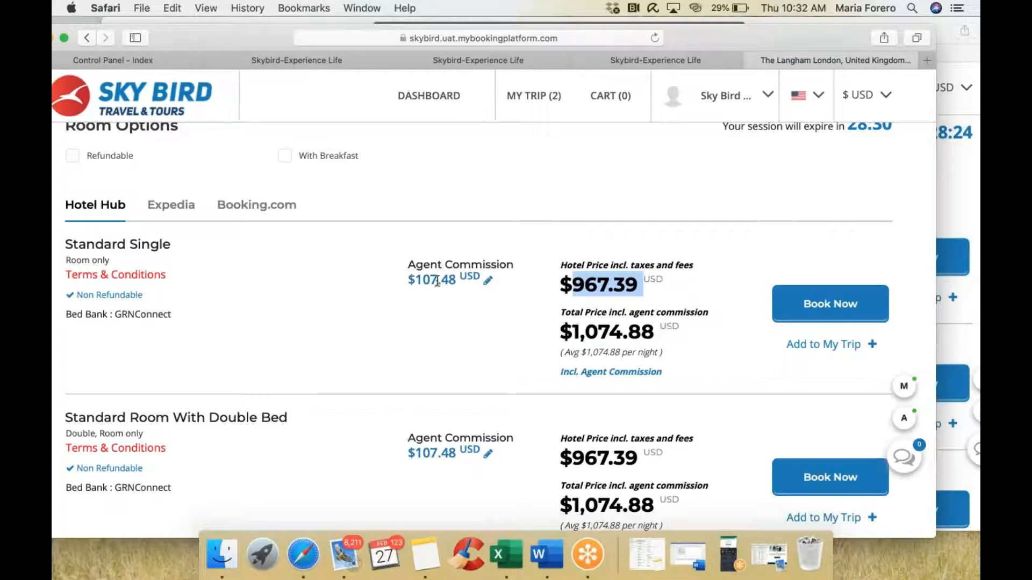
{"action": "left_click_drag", "start_coordinate": [414, 278], "coordinate": [457, 279]}
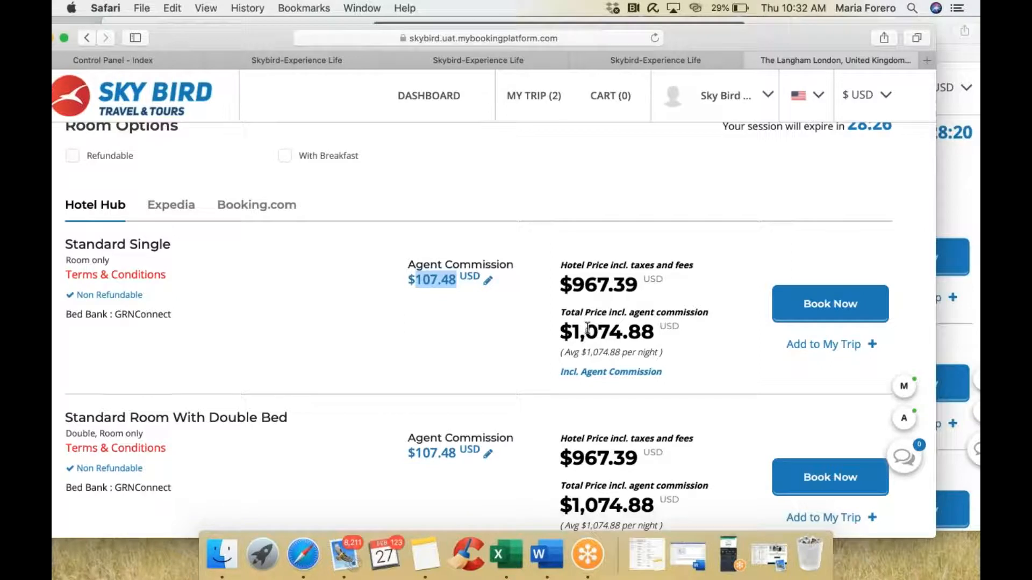
Step: Set the Standard Single room's agent commission to 0
{"action": "left_click", "coordinate": [487, 285]}
{"action": "left_click_drag", "start_coordinate": [437, 208], "coordinate": [343, 212]}
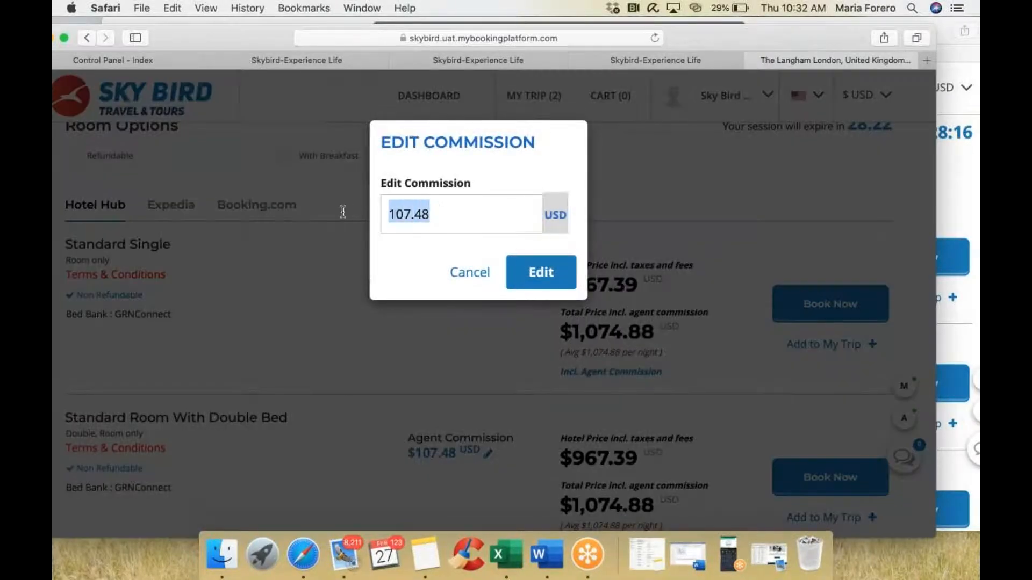
{"action": "type", "text": "0"}
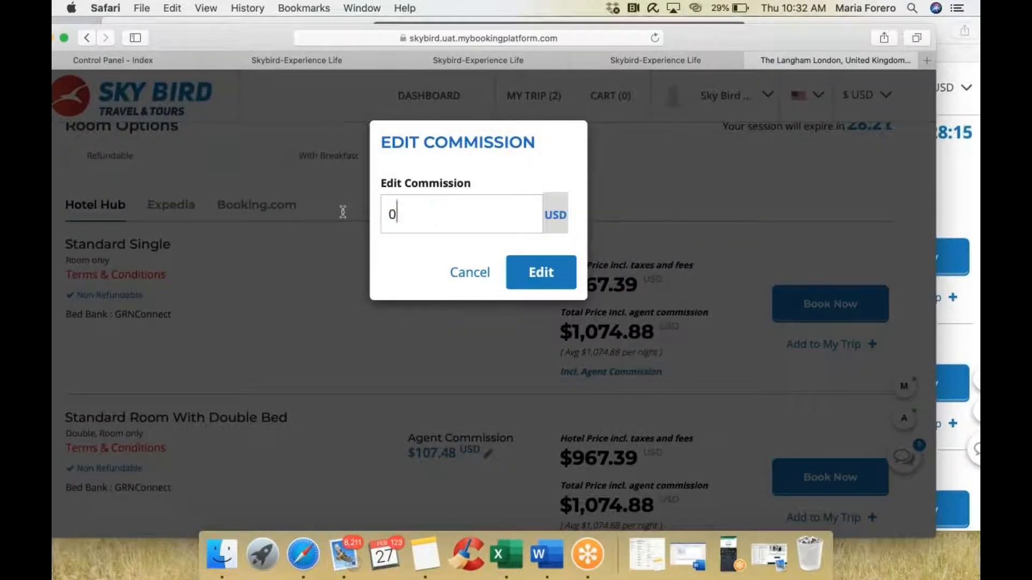
{"action": "left_click", "coordinate": [554, 279]}
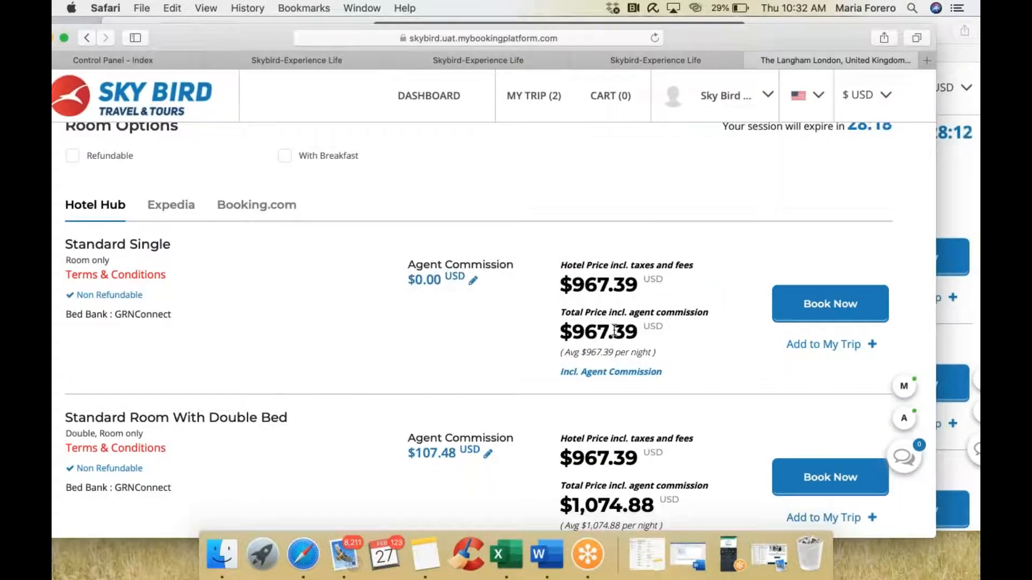
Step: Change the commission to $1,000, giving a $1,967.39 total, and highlight the $967.39 hotel price
{"action": "left_click", "coordinate": [473, 280]}
{"action": "double_click", "coordinate": [426, 219]}
{"action": "type", "text": "1000"}
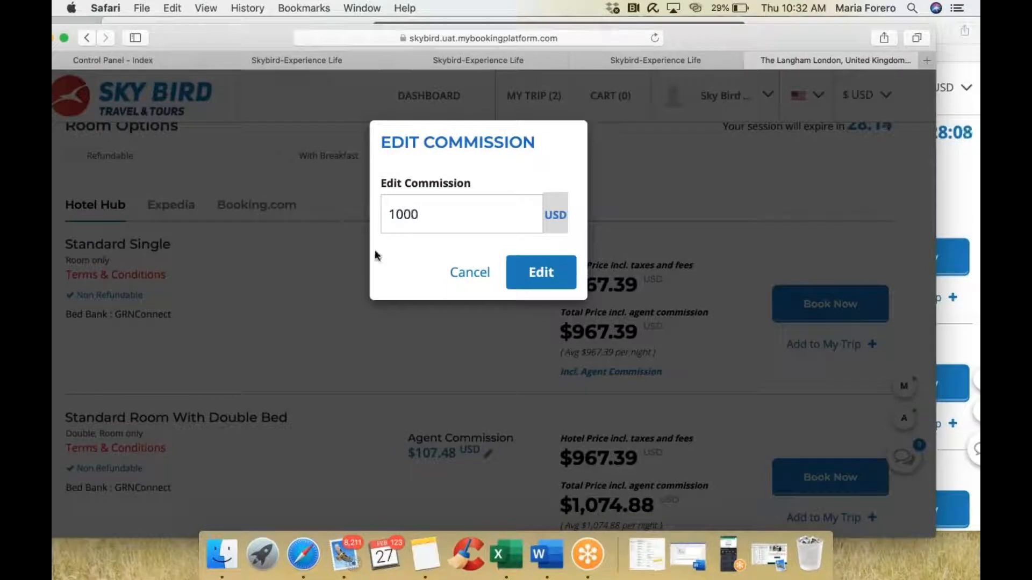
{"action": "left_click", "coordinate": [541, 273]}
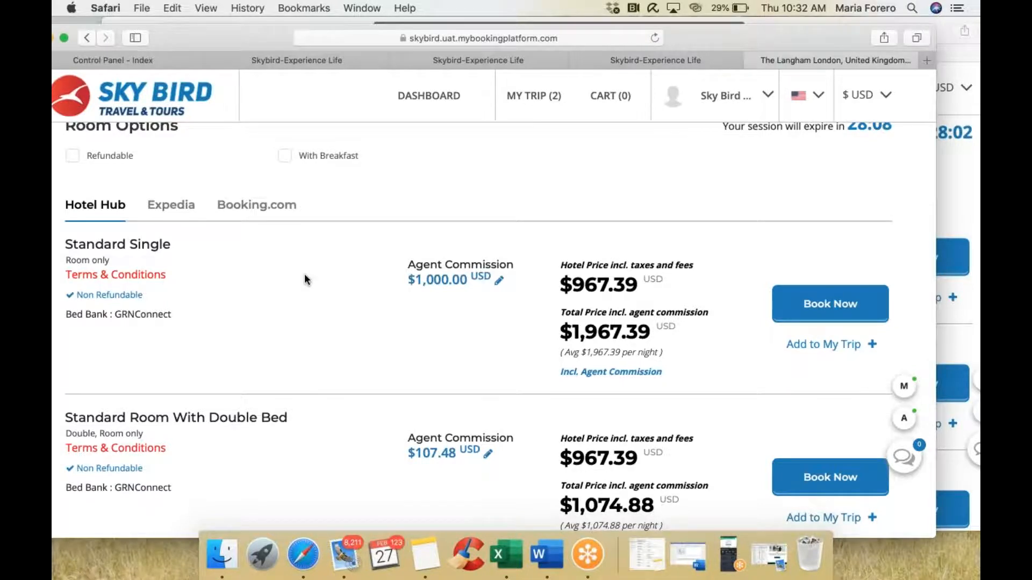
{"action": "scroll", "coordinate": [304, 279], "scroll_direction": "up", "scroll_amount": 2}
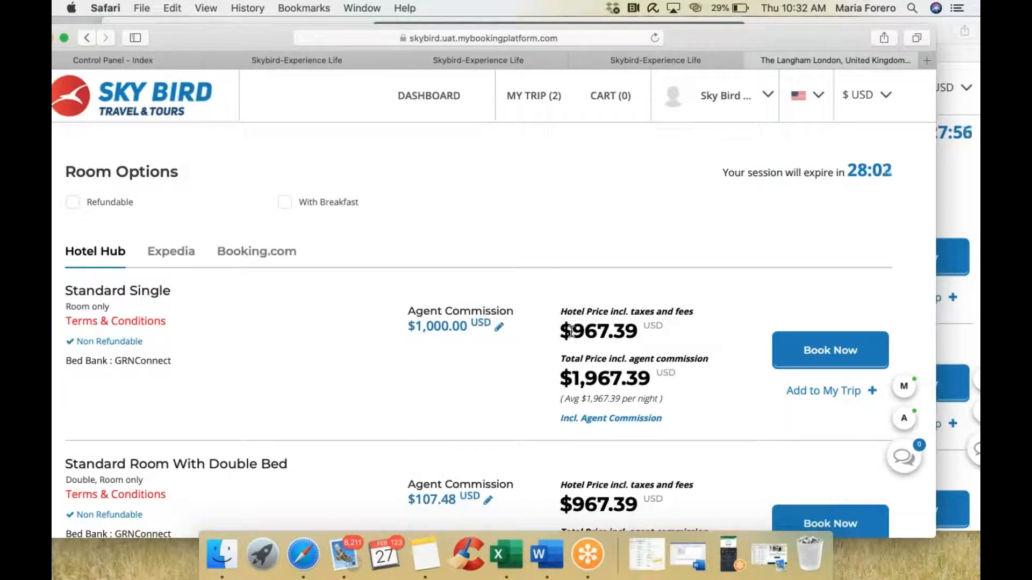
{"action": "left_click_drag", "start_coordinate": [571, 330], "coordinate": [639, 333]}
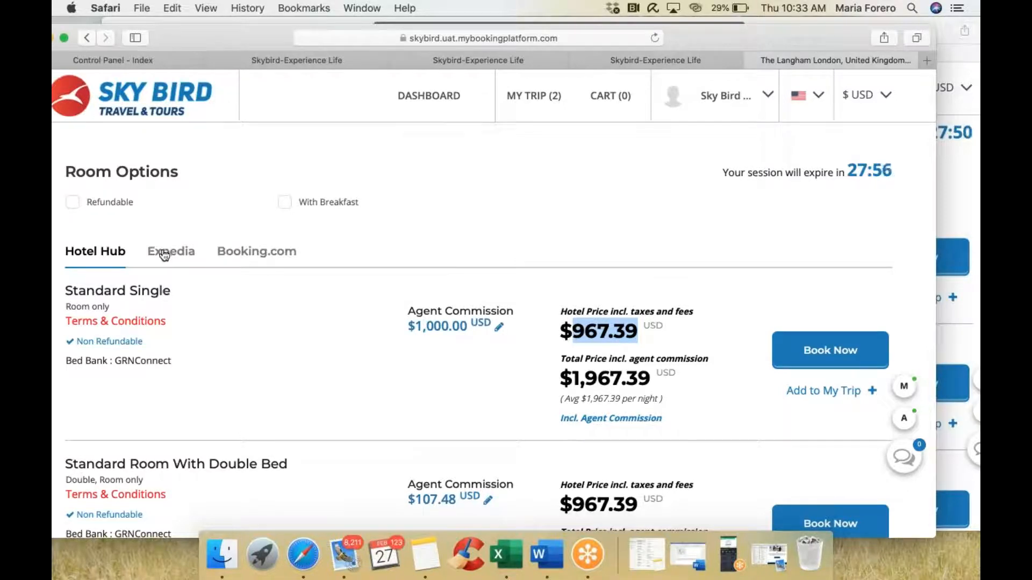
Step: Compare the Expedia, Booking.com and Hotel Hub room lists and highlight the Agent Commission column
{"action": "left_click", "coordinate": [165, 256]}
{"action": "left_click", "coordinate": [250, 261]}
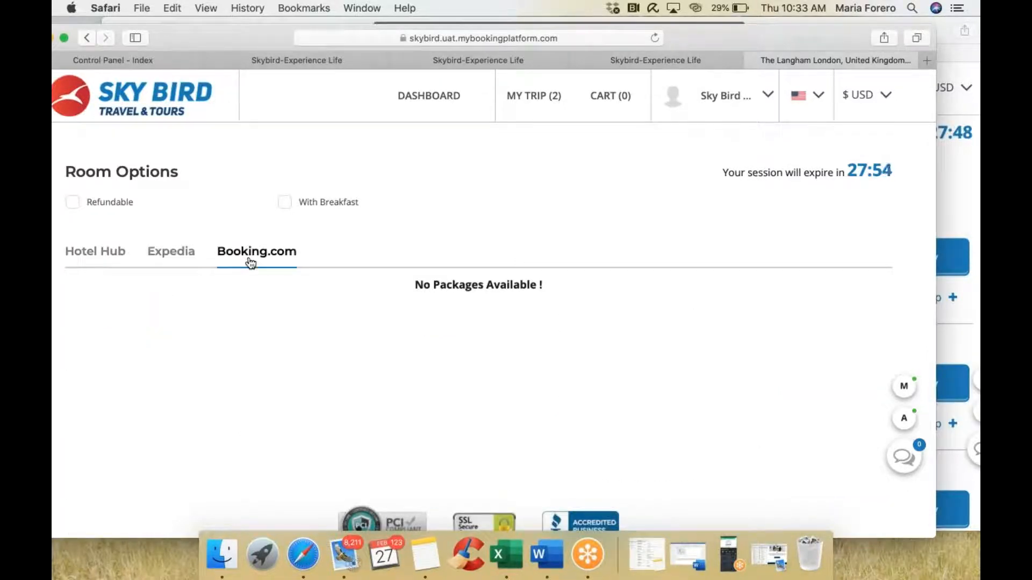
{"action": "left_click", "coordinate": [162, 253]}
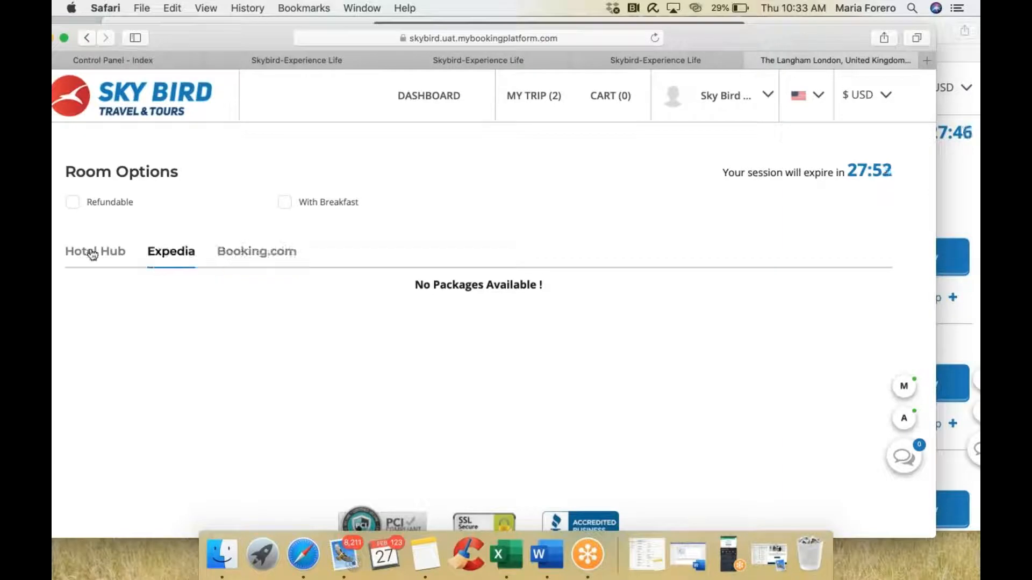
{"action": "left_click", "coordinate": [92, 255]}
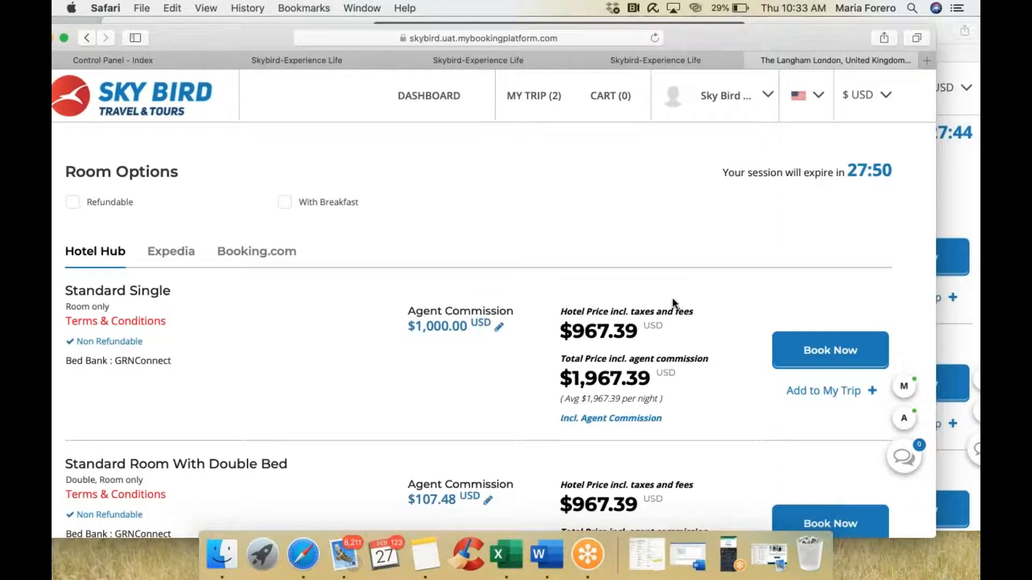
{"action": "left_click_drag", "start_coordinate": [408, 311], "coordinate": [515, 311]}
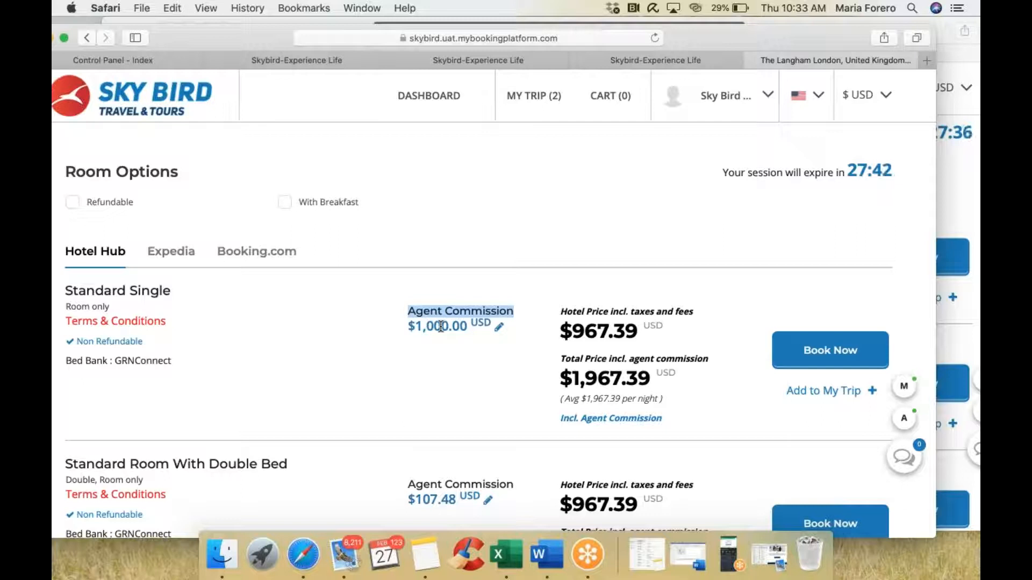
{"action": "left_click", "coordinate": [963, 218]}
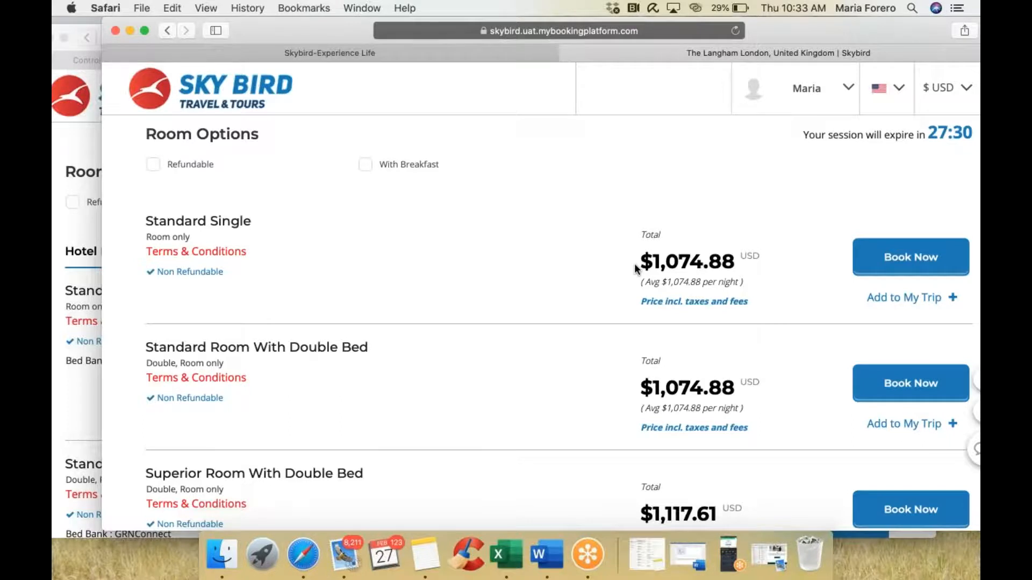
Step: Add the Standard Single room to the trip and confirm The Langham London under Hotels at $1,074.88
{"action": "scroll", "coordinate": [636, 269], "scroll_direction": "up", "scroll_amount": 2}
{"action": "scroll", "coordinate": [636, 269], "scroll_direction": "down", "scroll_amount": 2}
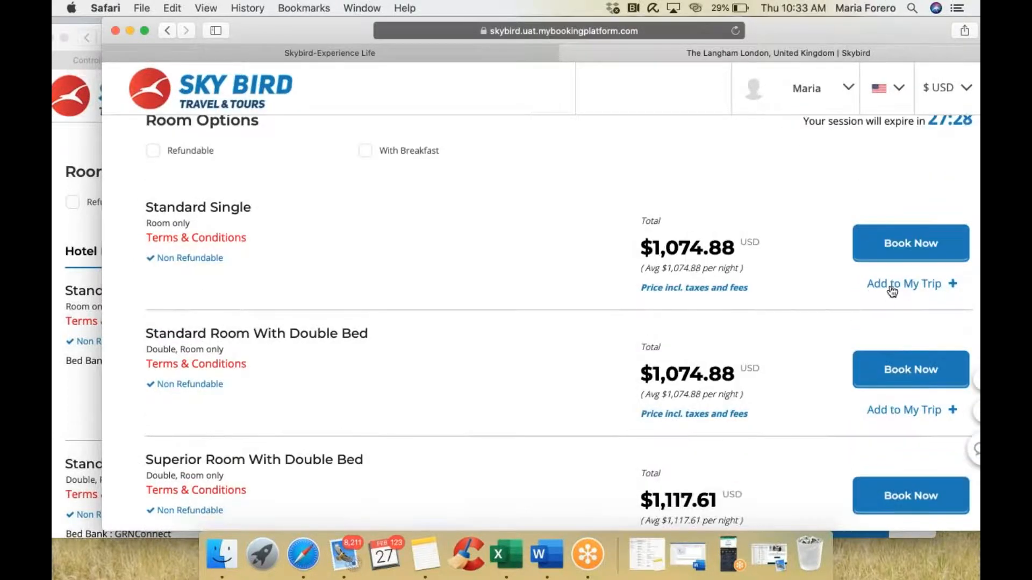
{"action": "left_click", "coordinate": [893, 291]}
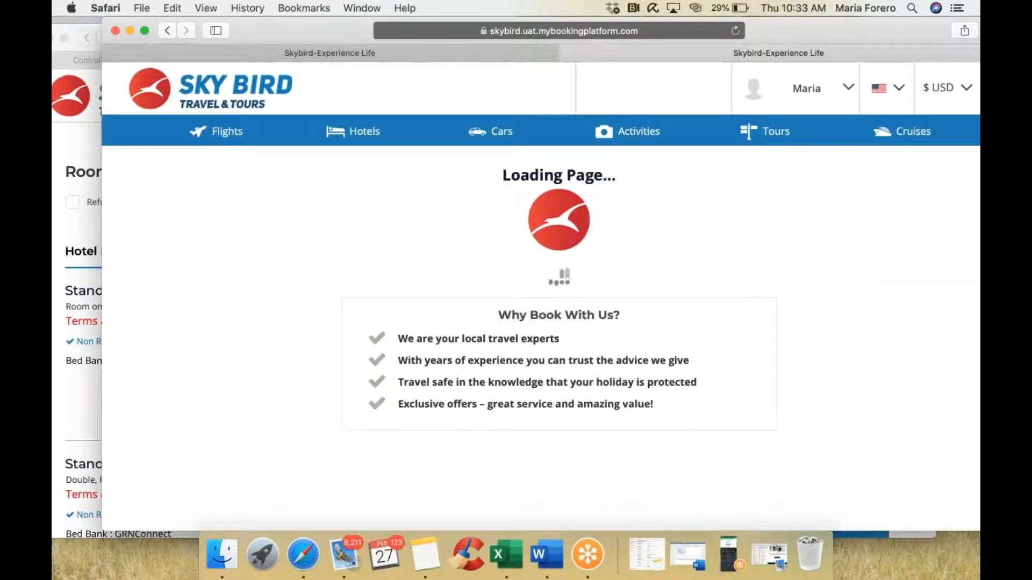
{"action": "scroll", "coordinate": [927, 272], "scroll_direction": "down", "scroll_amount": 10}
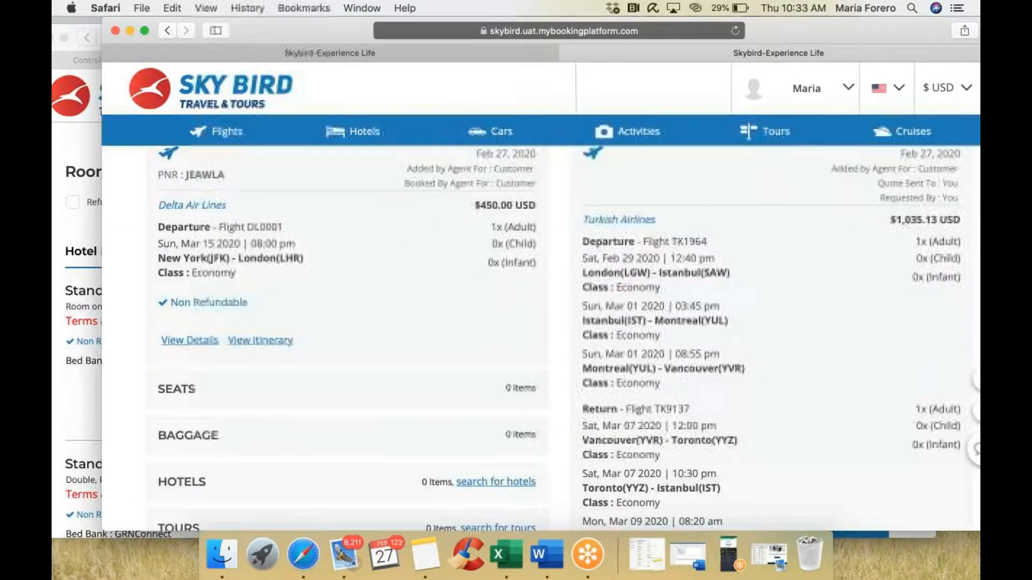
{"action": "scroll", "coordinate": [927, 273], "scroll_direction": "down", "scroll_amount": 2}
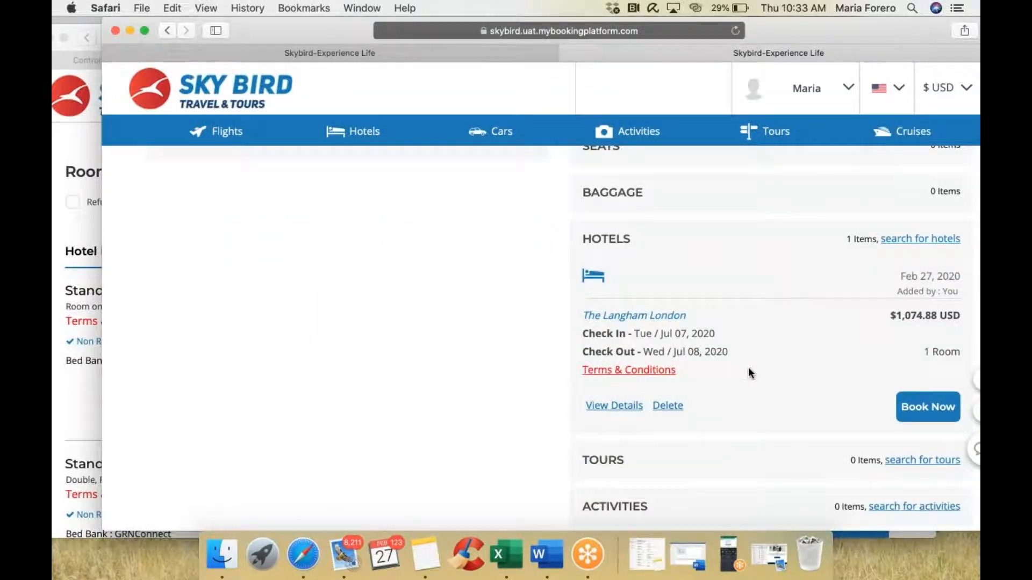
{"action": "left_click", "coordinate": [77, 145]}
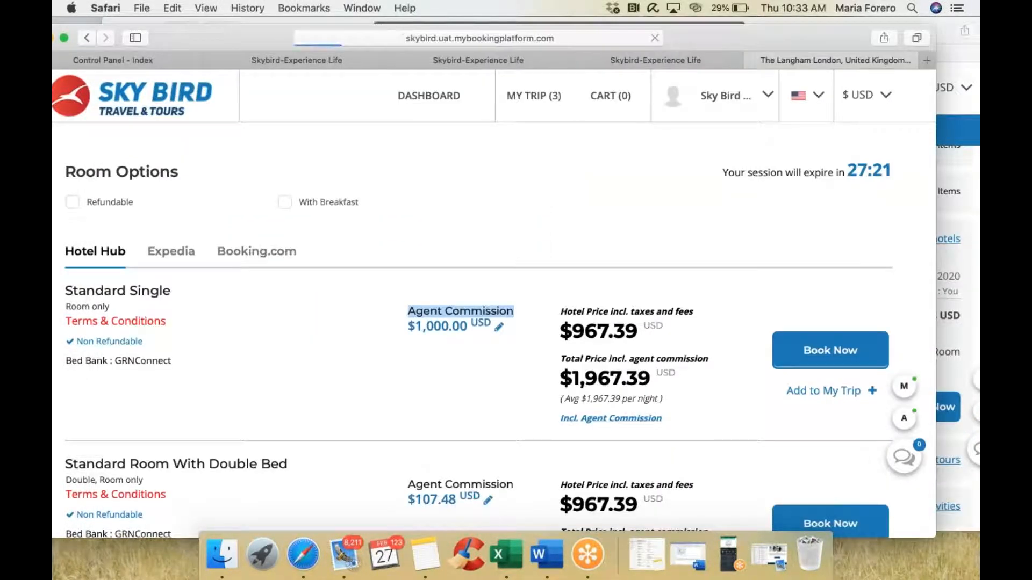
Step: Open the trip page and highlight who added The Langham London under Hotels
{"action": "left_click", "coordinate": [546, 98]}
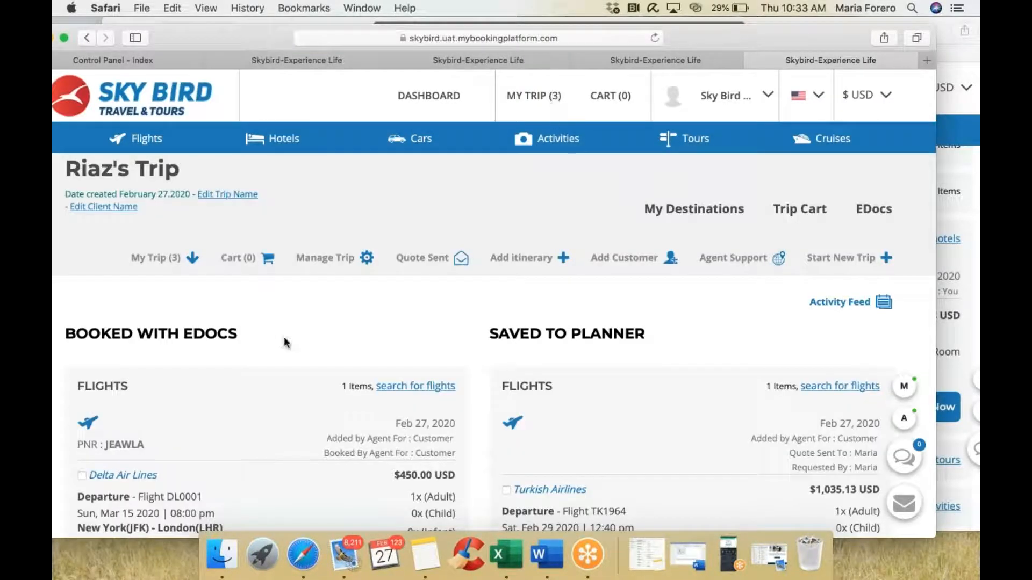
{"action": "scroll", "coordinate": [573, 402], "scroll_direction": "down", "scroll_amount": 15}
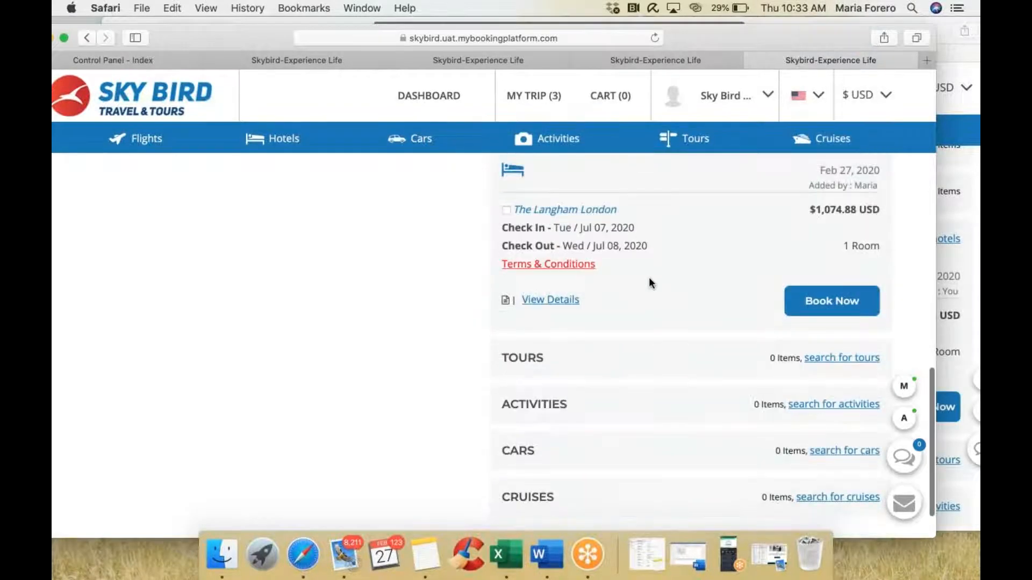
{"action": "scroll", "coordinate": [694, 281], "scroll_direction": "up", "scroll_amount": 2}
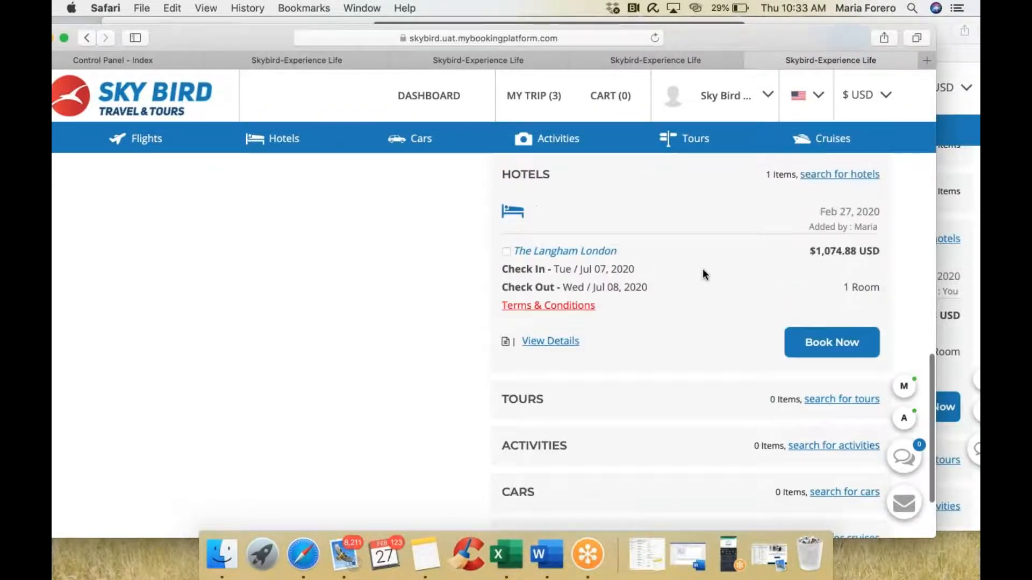
{"action": "left_click_drag", "start_coordinate": [809, 230], "coordinate": [879, 232]}
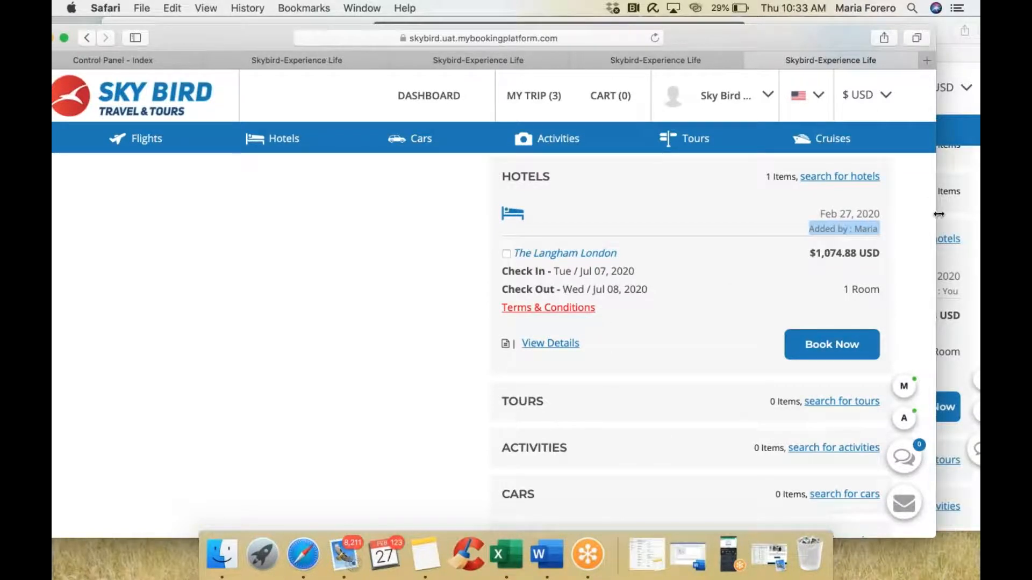
Step: Switch to the other portal window, then open and close the Invite To Trip form
{"action": "left_click", "coordinate": [966, 225]}
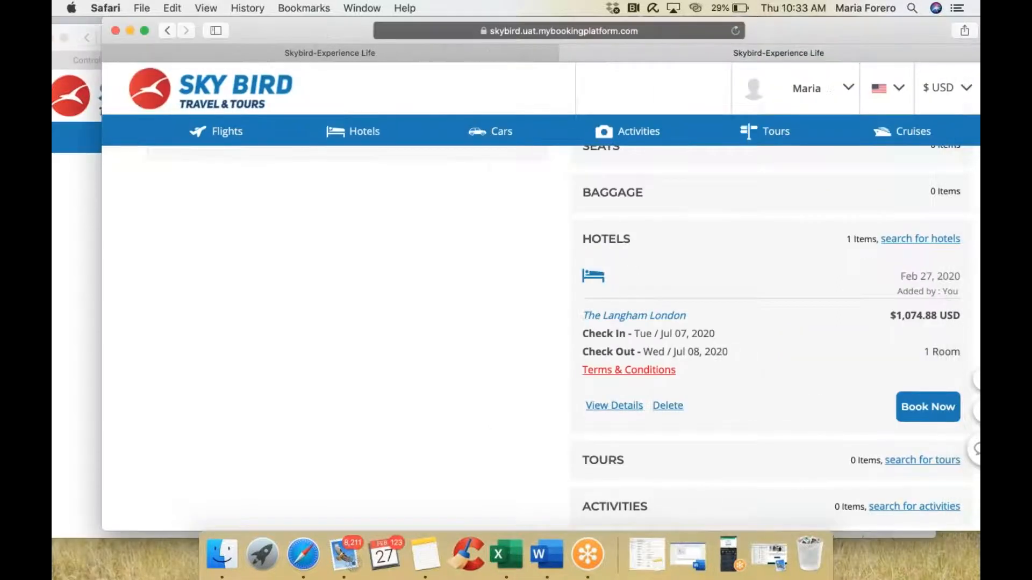
{"action": "scroll", "coordinate": [538, 339], "scroll_direction": "up", "scroll_amount": 10}
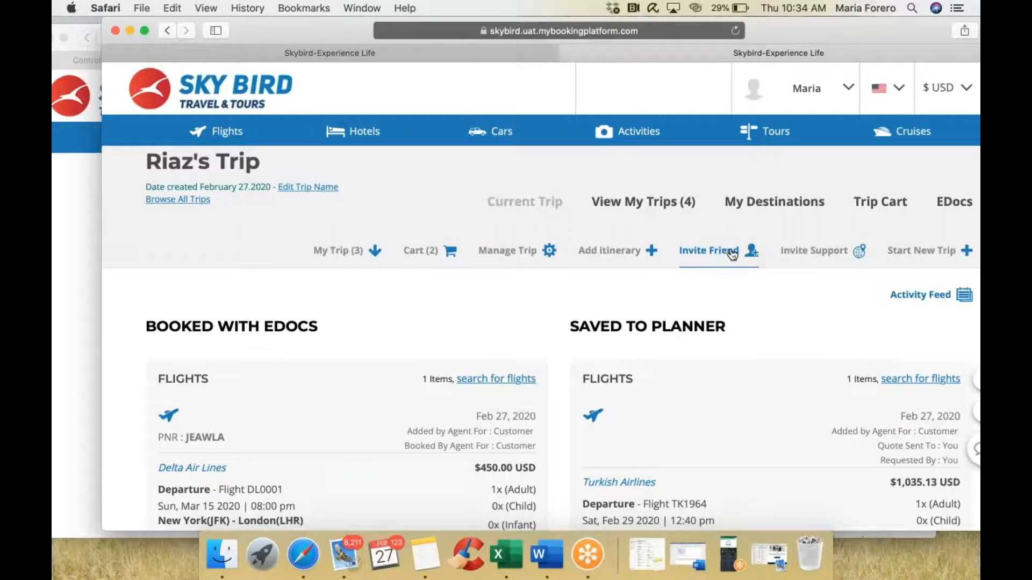
{"action": "left_click", "coordinate": [708, 253]}
{"action": "scroll", "coordinate": [655, 301], "scroll_direction": "down", "scroll_amount": 4}
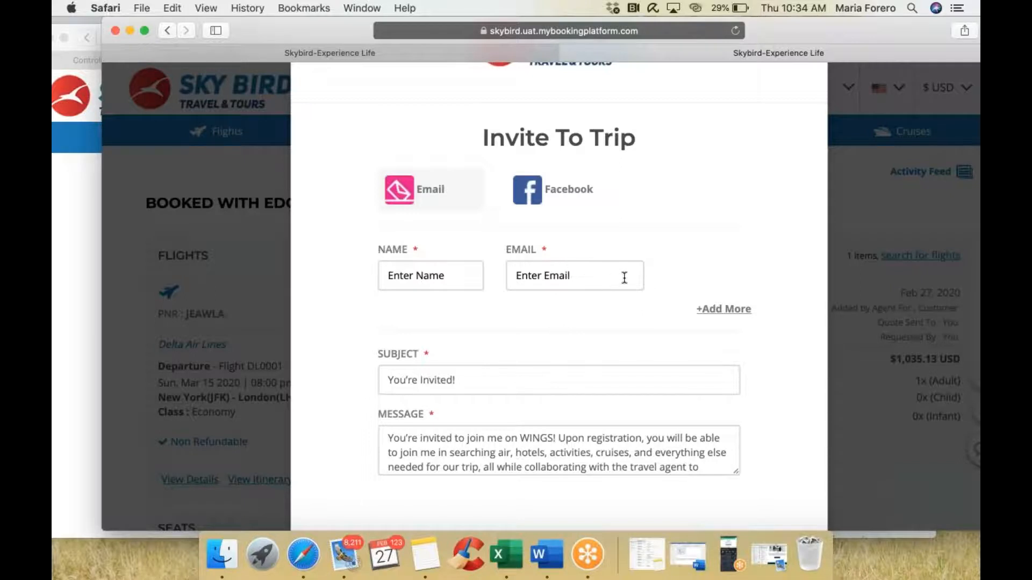
{"action": "scroll", "coordinate": [624, 278], "scroll_direction": "up", "scroll_amount": 3}
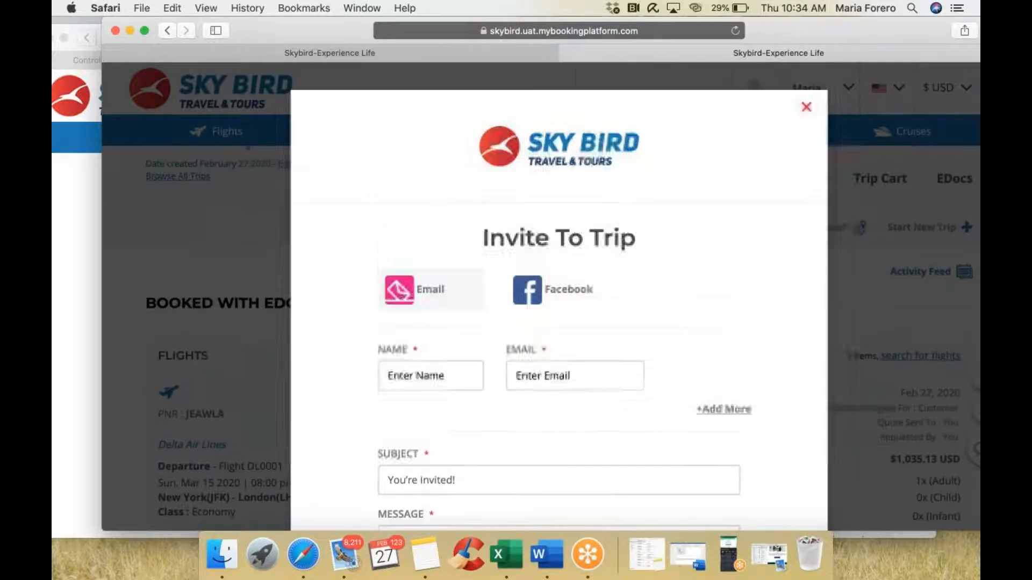
{"action": "left_click", "coordinate": [806, 108]}
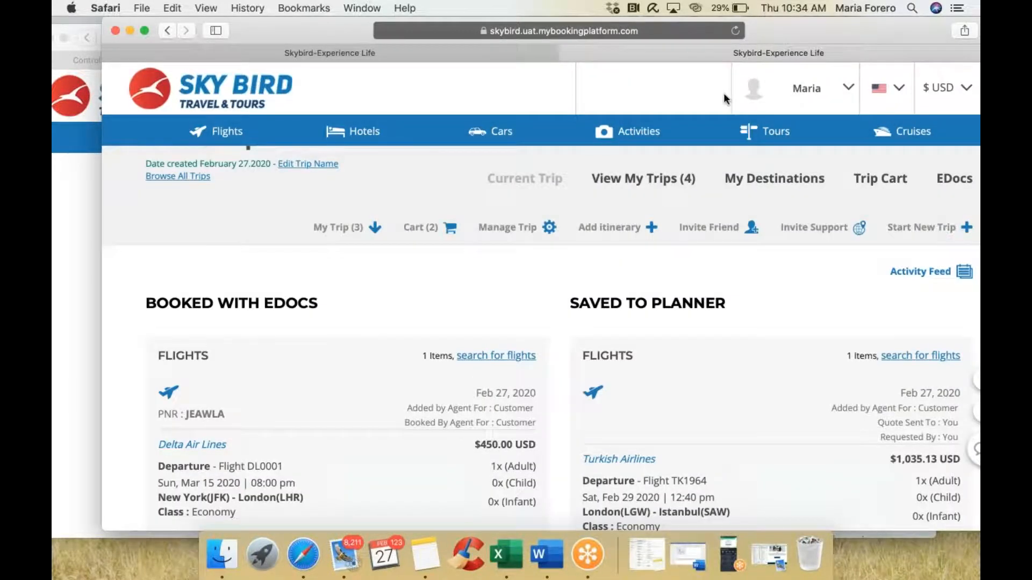
Step: Bring the agent's portal window forward, then the other trip window again, and scroll its page
{"action": "left_click", "coordinate": [89, 203]}
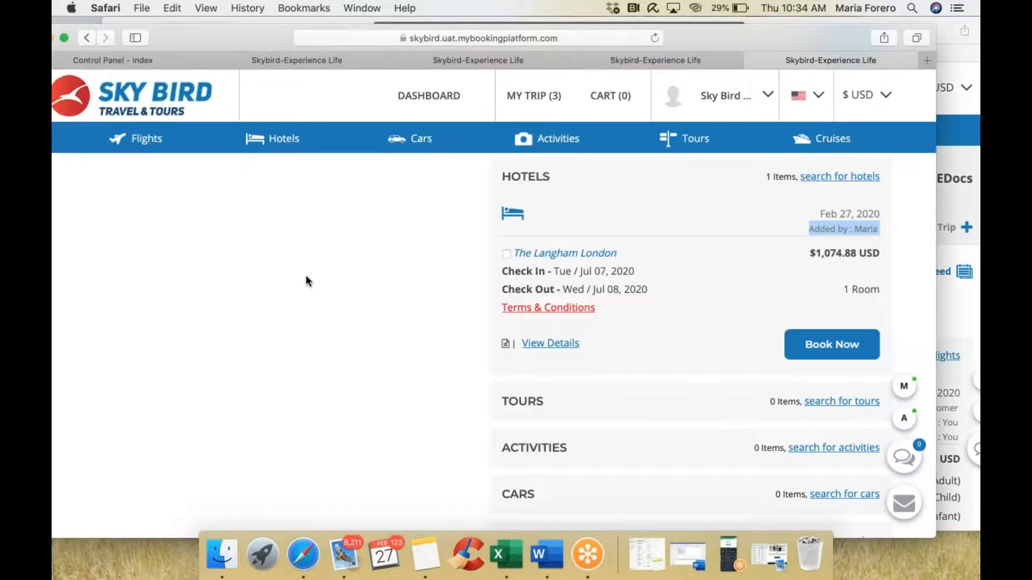
{"action": "scroll", "coordinate": [305, 275], "scroll_direction": "up", "scroll_amount": 4}
{"action": "scroll", "coordinate": [306, 275], "scroll_direction": "up", "scroll_amount": 6}
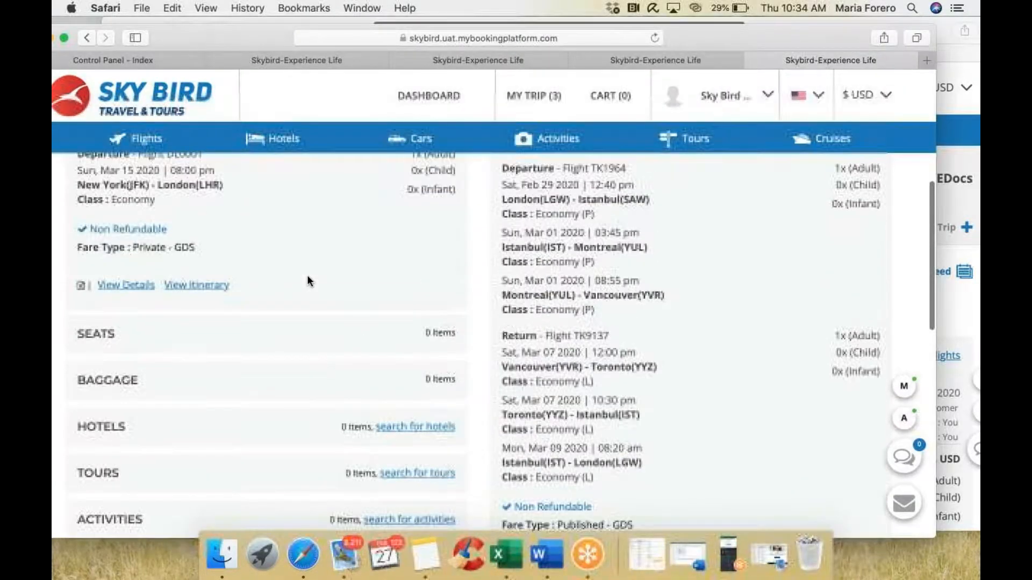
{"action": "left_click", "coordinate": [959, 189]}
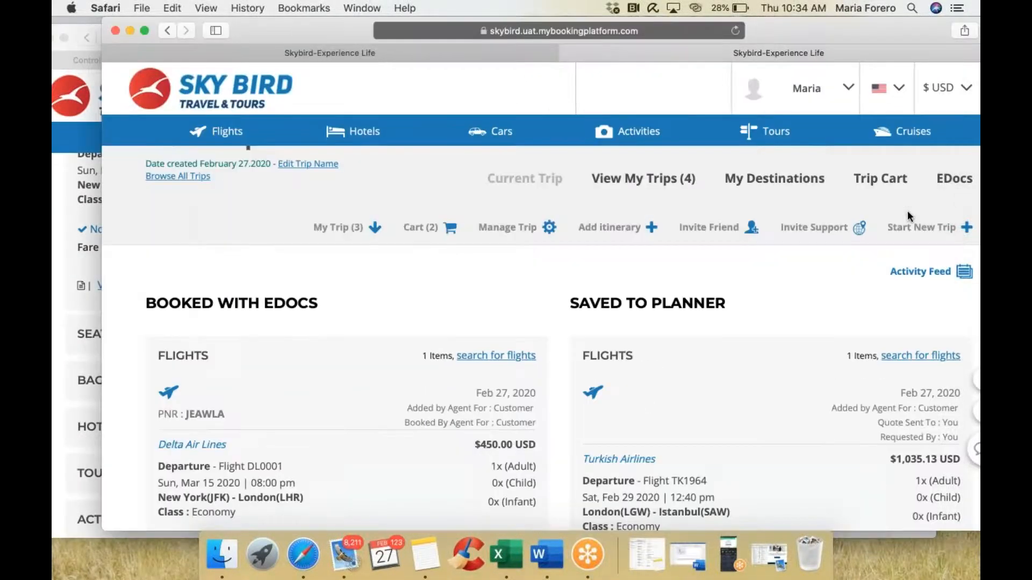
{"action": "scroll", "coordinate": [907, 213], "scroll_direction": "down", "scroll_amount": 3}
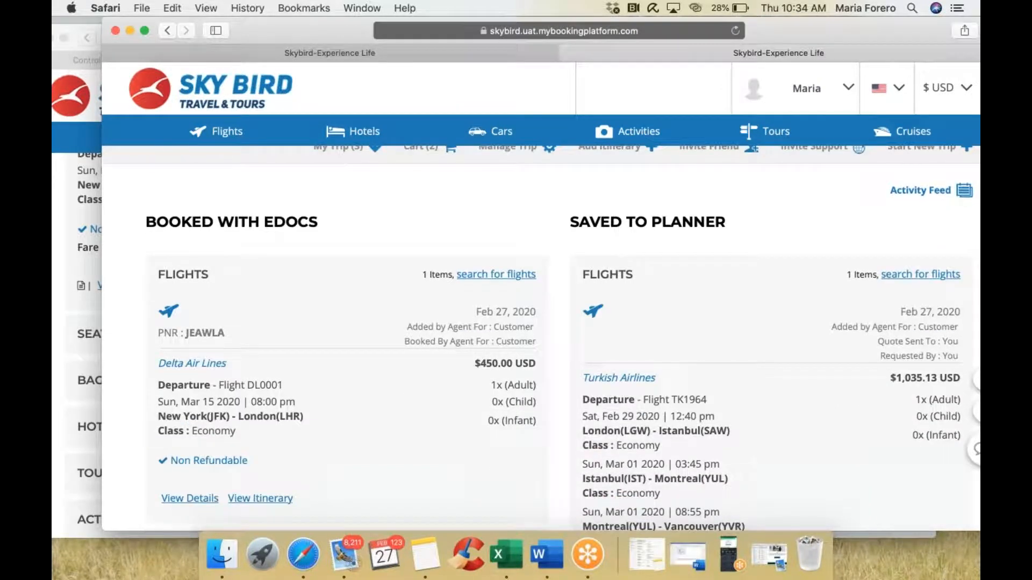
{"action": "scroll", "coordinate": [708, 289], "scroll_direction": "up", "scroll_amount": 3}
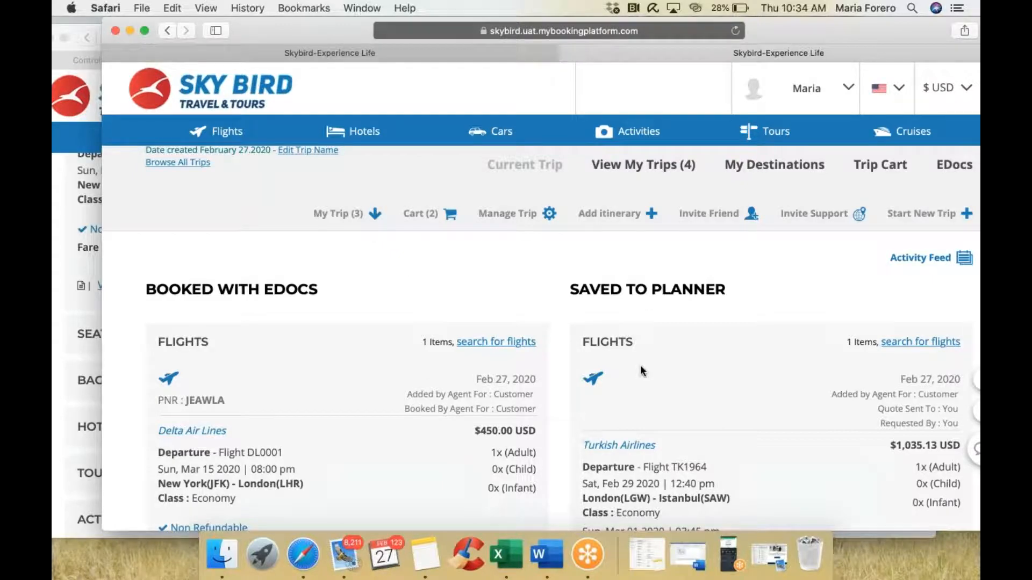
{"action": "scroll", "coordinate": [640, 369], "scroll_direction": "down", "scroll_amount": 4}
{"action": "scroll", "coordinate": [319, 330], "scroll_direction": "down", "scroll_amount": 5}
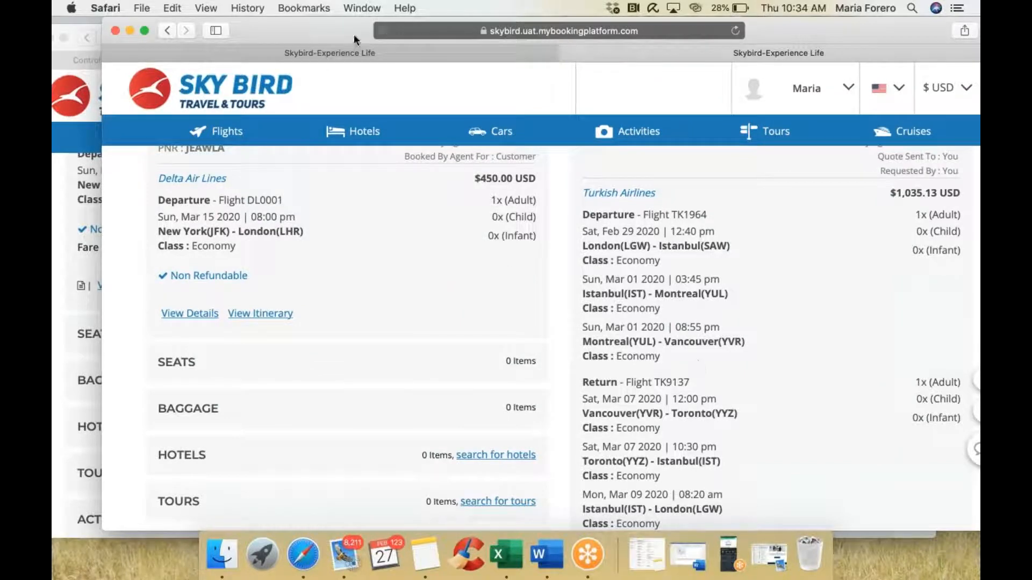
Step: Move the browser aside and bring the background portal window forward at the trip's top
{"action": "left_click_drag", "start_coordinate": [344, 31], "coordinate": [318, 27]}
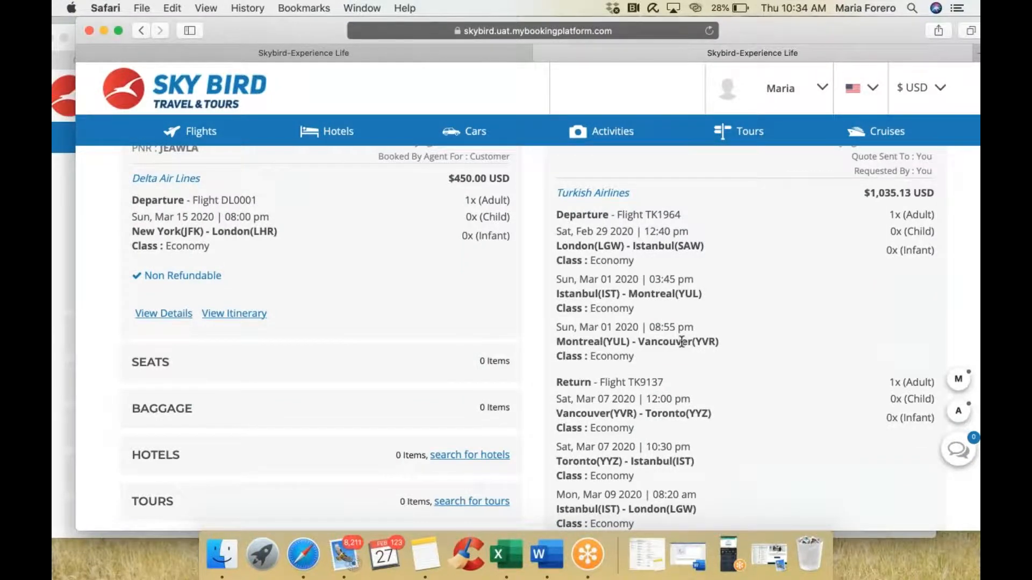
{"action": "scroll", "coordinate": [681, 342], "scroll_direction": "up", "scroll_amount": 5}
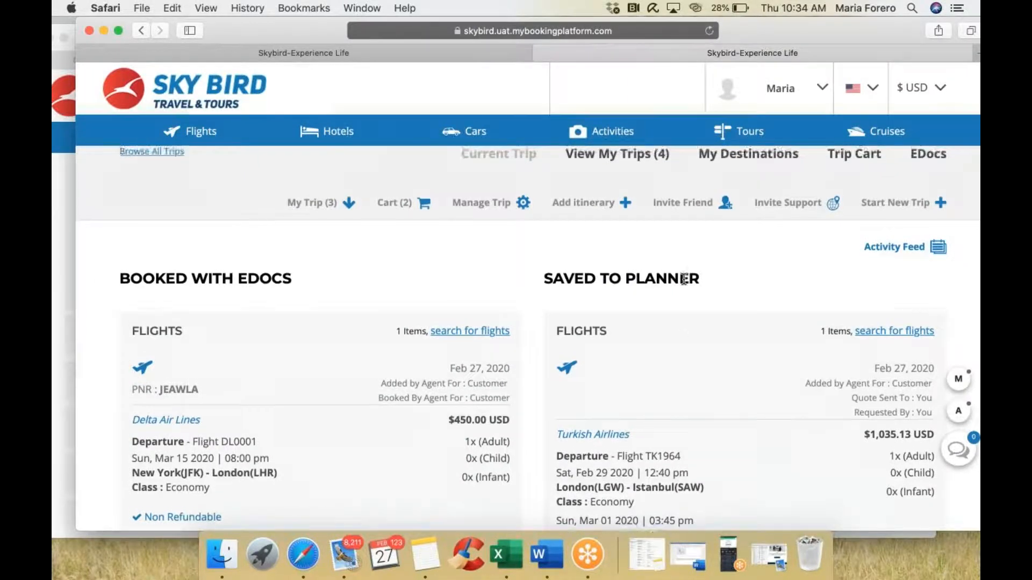
{"action": "scroll", "coordinate": [682, 282], "scroll_direction": "up", "scroll_amount": 1}
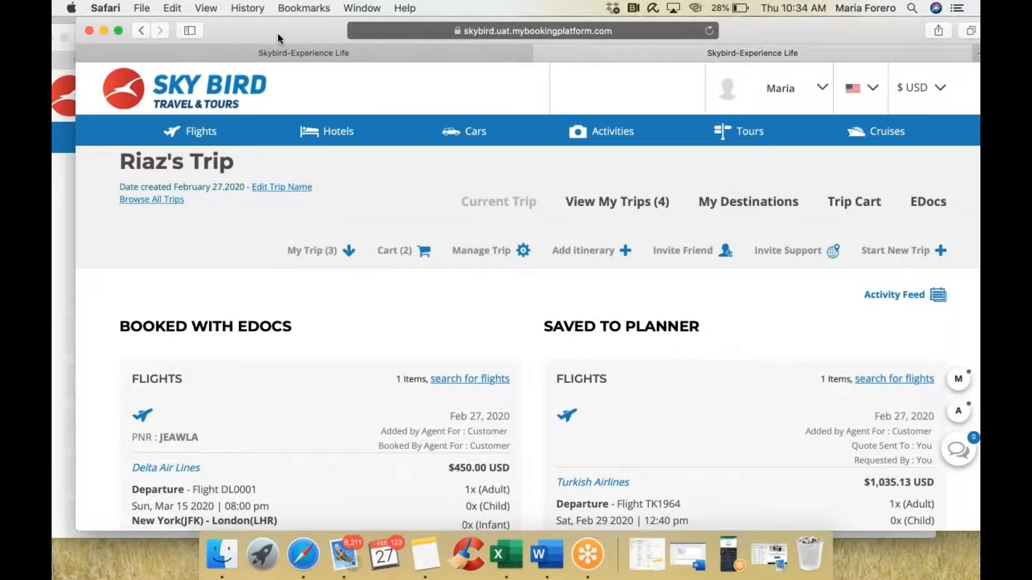
{"action": "left_click_drag", "start_coordinate": [278, 33], "coordinate": [372, 31]}
{"action": "left_click", "coordinate": [82, 262]}
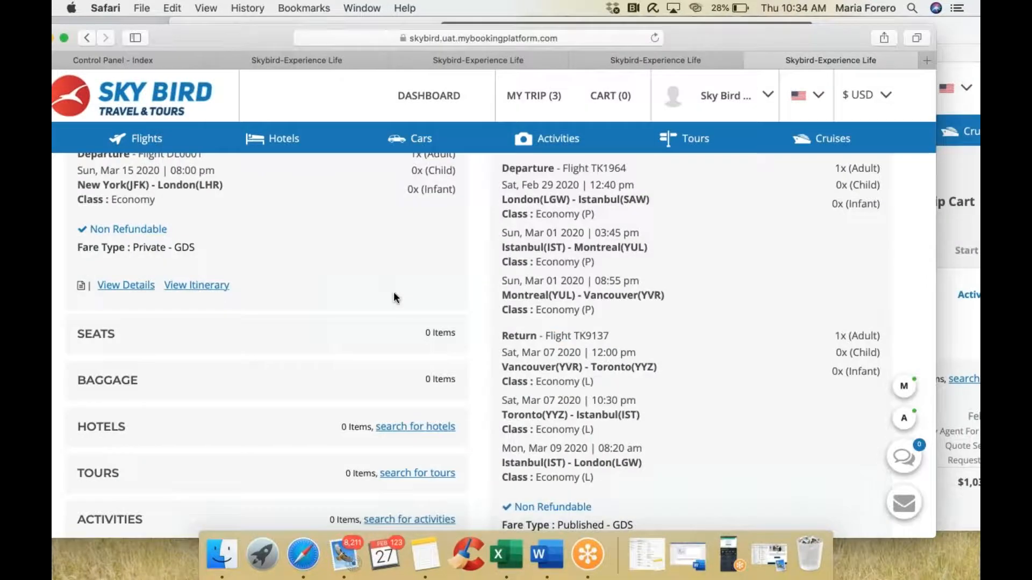
{"action": "scroll", "coordinate": [393, 291], "scroll_direction": "up", "scroll_amount": 10}
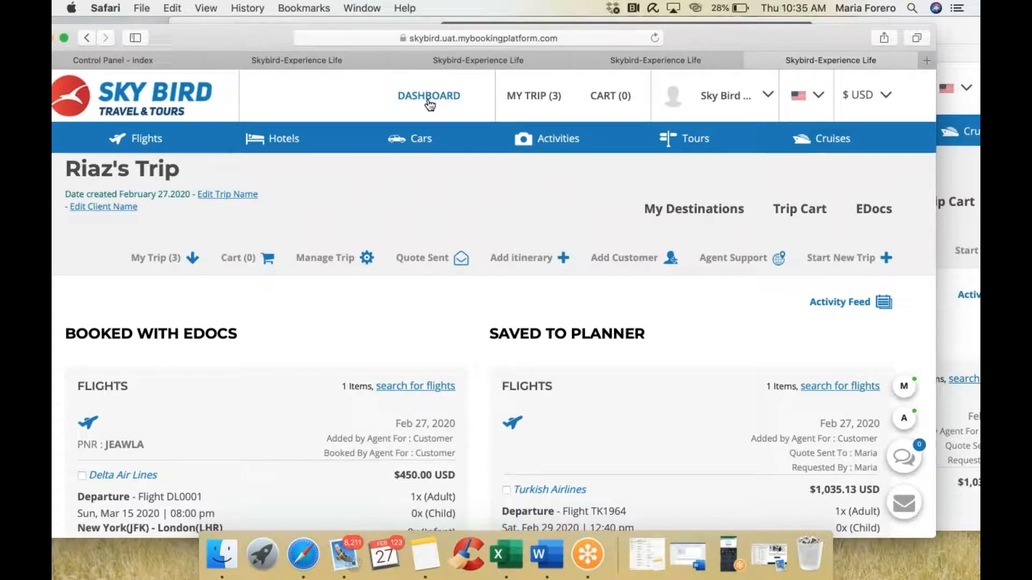
Step: Open the Agent Dashboard and close two extra Skybird-Experience Life tabs
{"action": "left_click", "coordinate": [305, 62]}
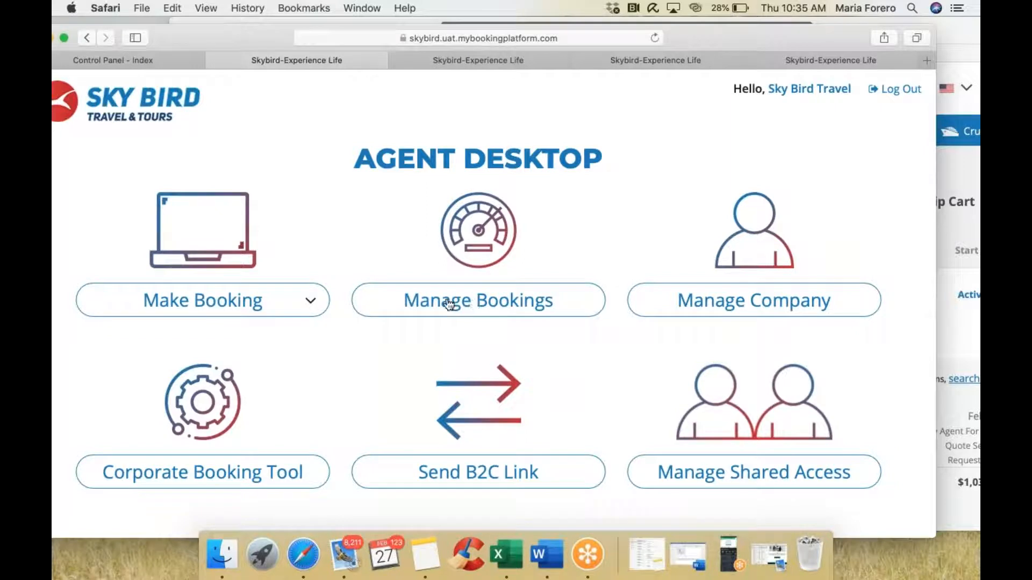
{"action": "left_click", "coordinate": [466, 59]}
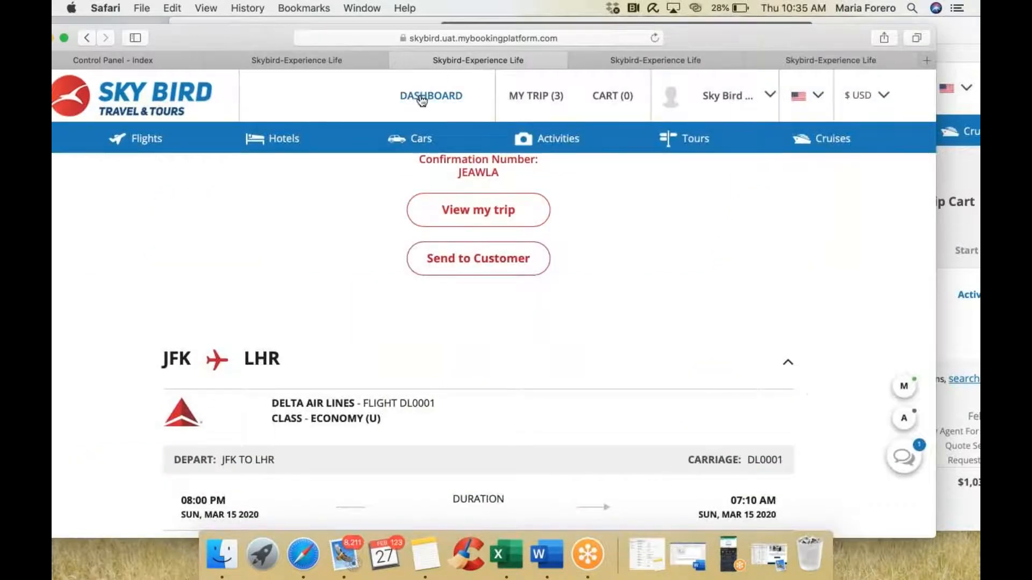
{"action": "left_click", "coordinate": [423, 99]}
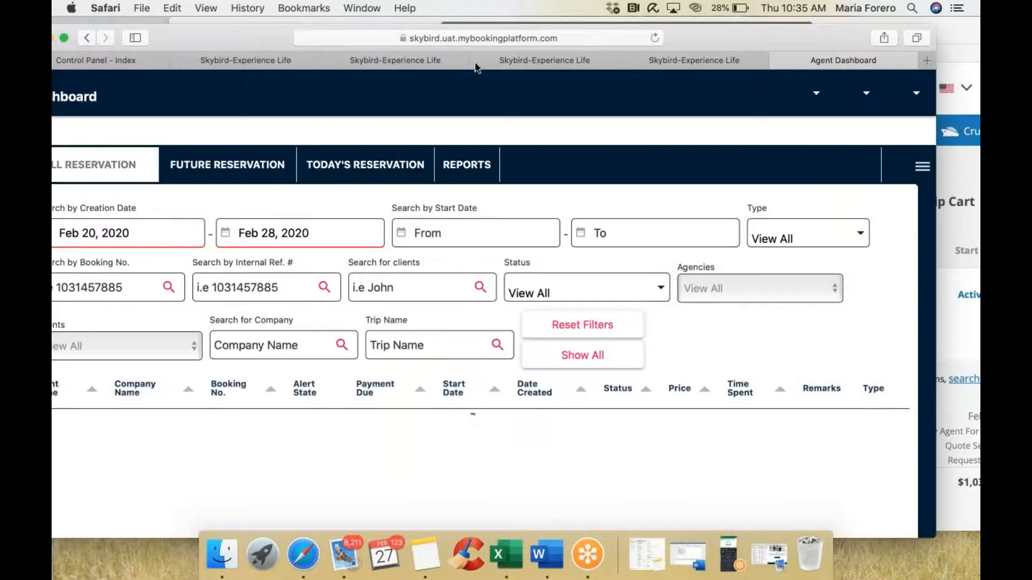
{"action": "left_click", "coordinate": [476, 60]}
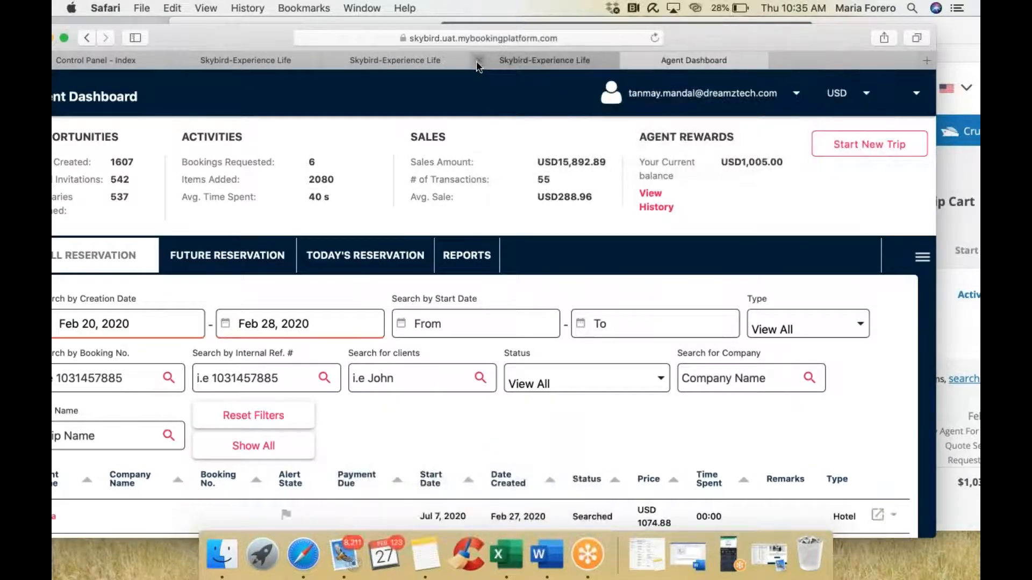
{"action": "left_click", "coordinate": [331, 60]}
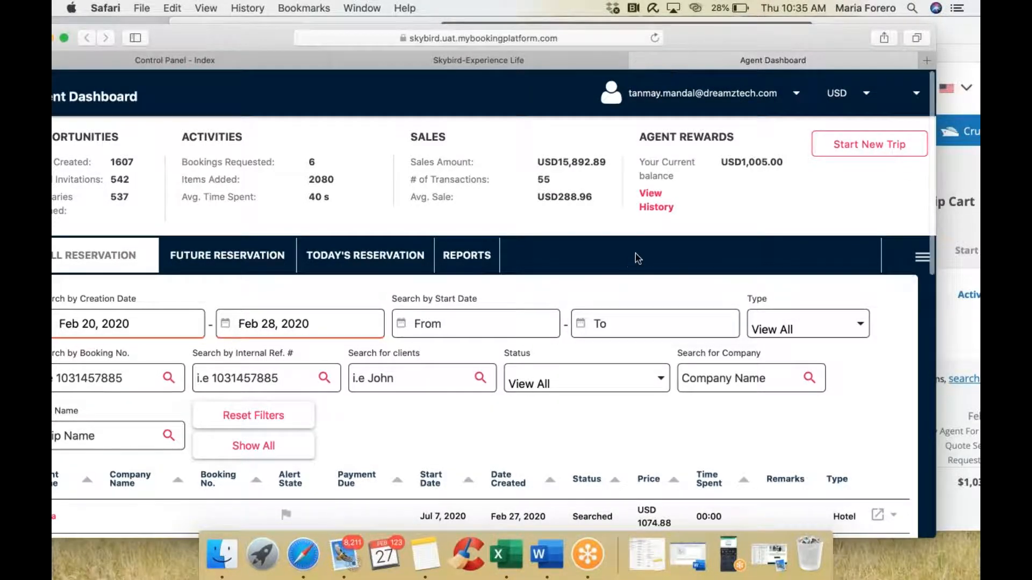
Step: Scroll down to the ALL RESERVATION table, repositioning the browser window
{"action": "scroll", "coordinate": [635, 257], "scroll_direction": "down", "scroll_amount": 1}
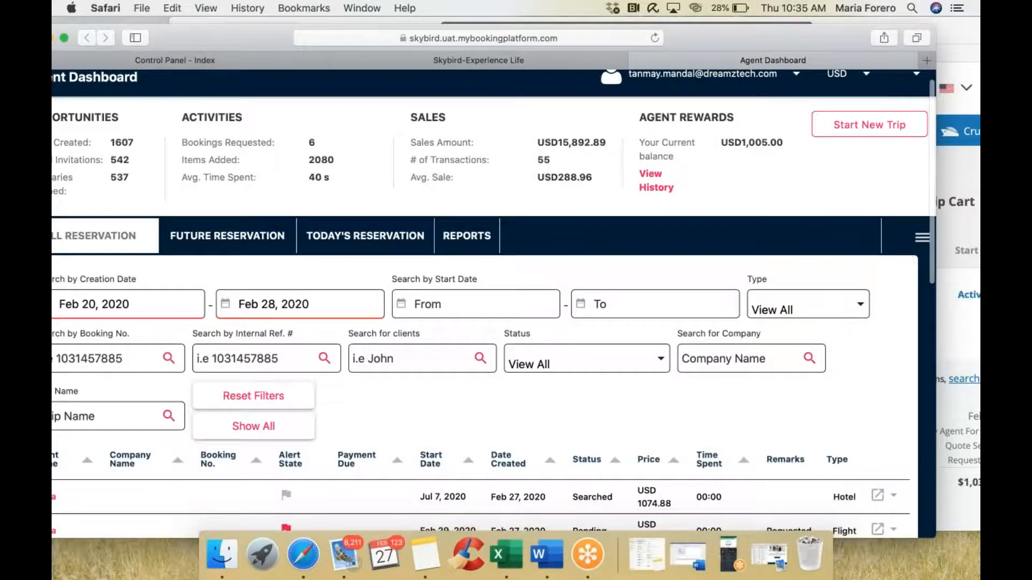
{"action": "scroll", "coordinate": [272, 51], "scroll_direction": "down", "scroll_amount": 3}
{"action": "left_click_drag", "start_coordinate": [221, 40], "coordinate": [261, 31]}
{"action": "scroll", "coordinate": [293, 276], "scroll_direction": "up", "scroll_amount": 4}
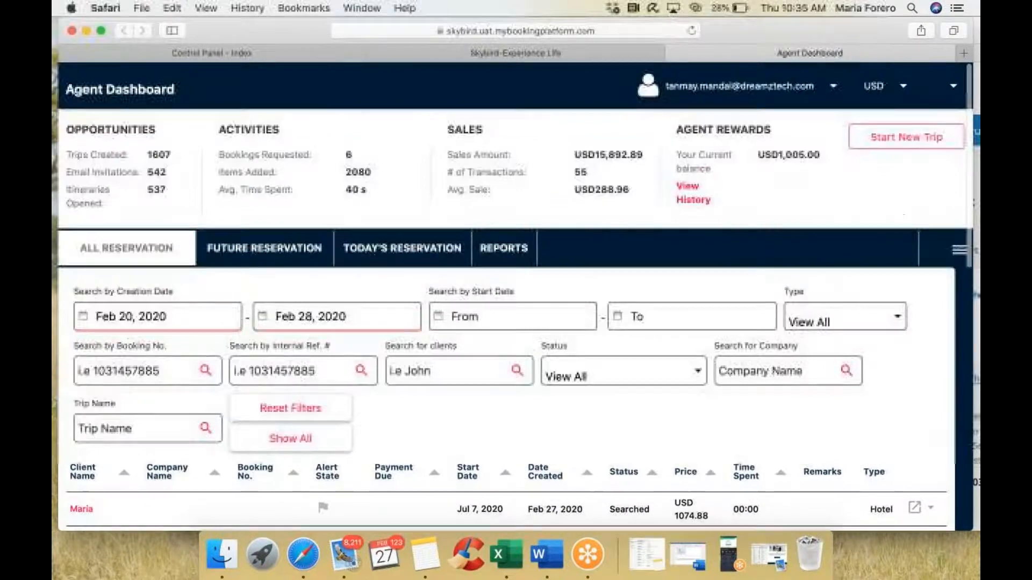
{"action": "scroll", "coordinate": [293, 277], "scroll_direction": "down", "scroll_amount": 7}
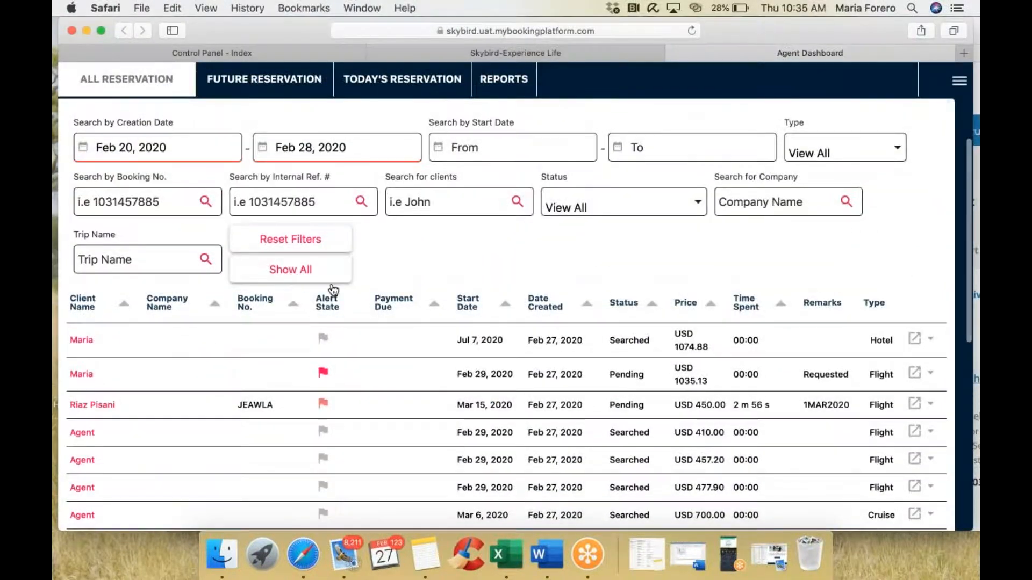
{"action": "scroll", "coordinate": [541, 386], "scroll_direction": "down", "scroll_amount": 1}
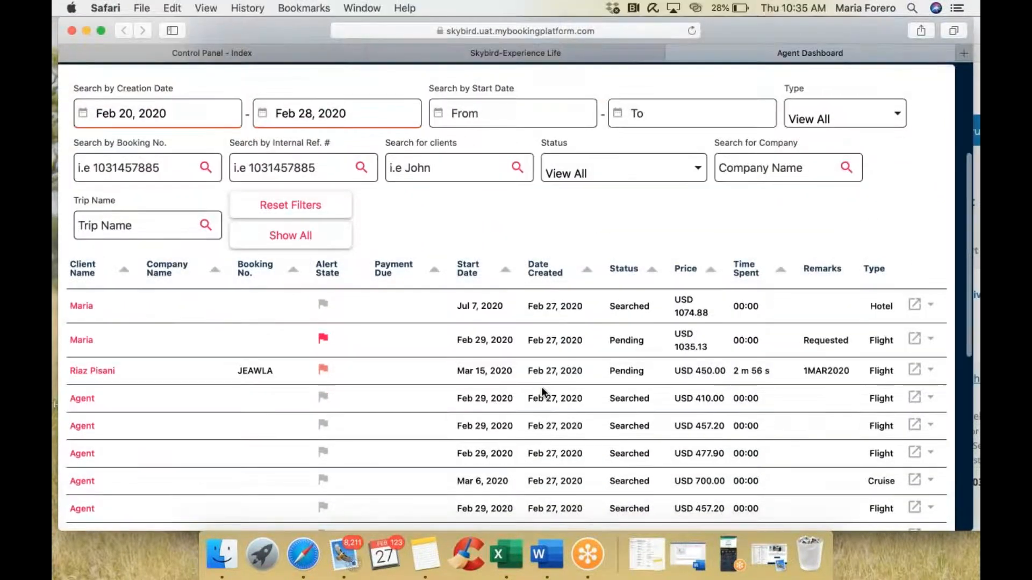
{"action": "scroll", "coordinate": [412, 360], "scroll_direction": "up", "scroll_amount": 1}
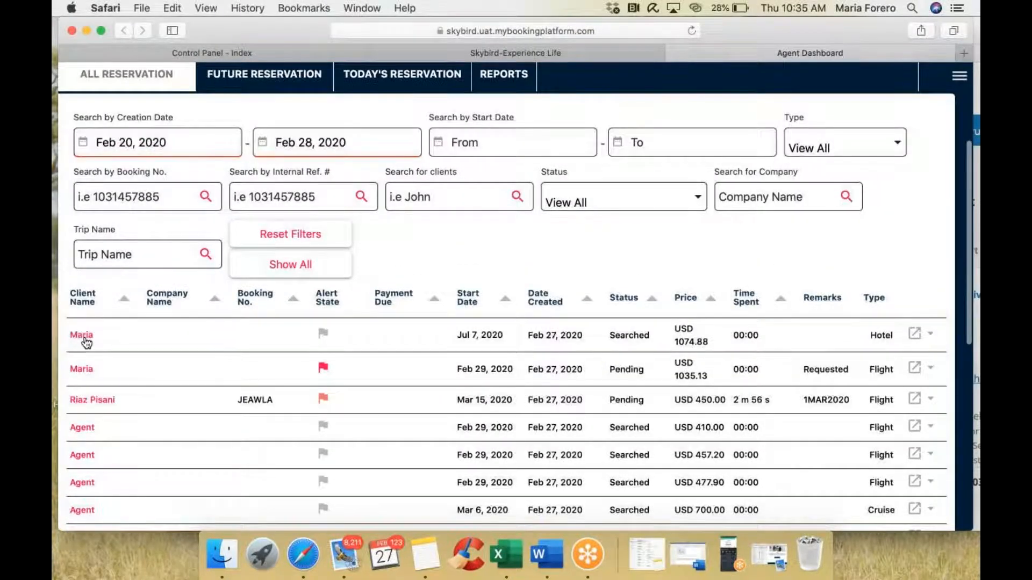
{"action": "left_click_drag", "start_coordinate": [616, 336], "coordinate": [651, 335]}
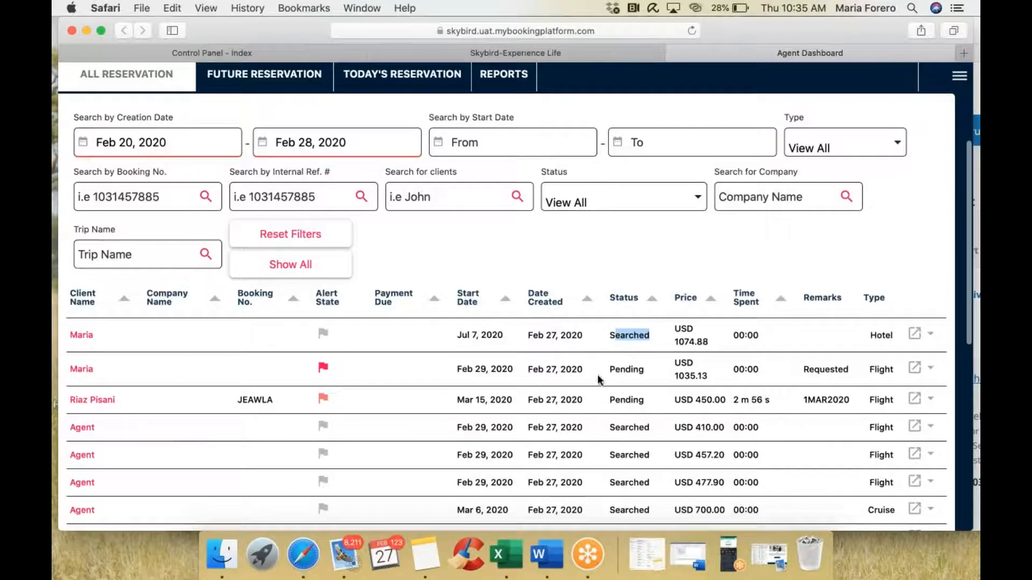
Step: Expand the Turkish Airlines flight and first hotel reservations, then collapse them again
{"action": "left_click", "coordinate": [81, 371]}
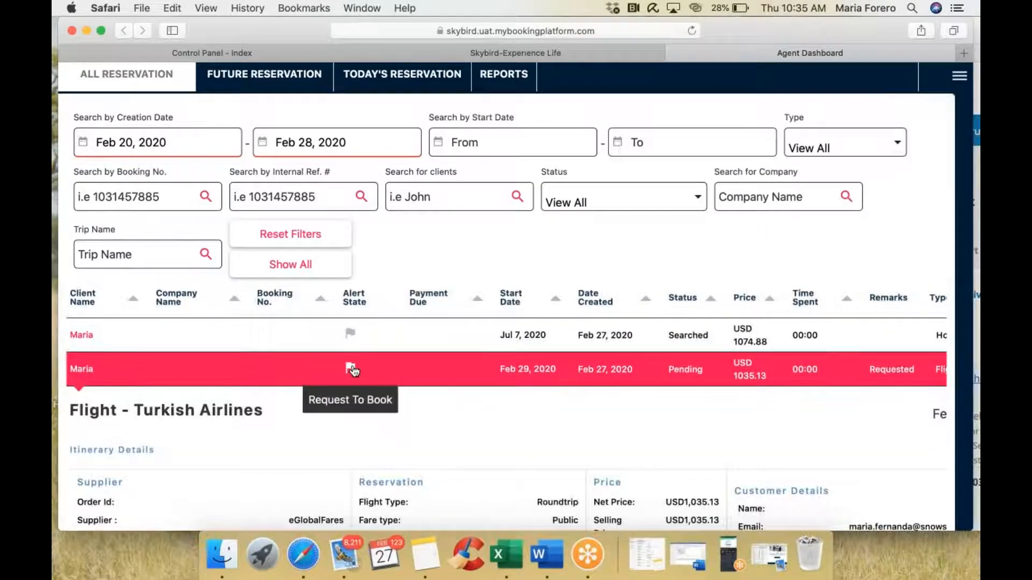
{"action": "left_click", "coordinate": [87, 336]}
{"action": "left_click", "coordinate": [86, 334]}
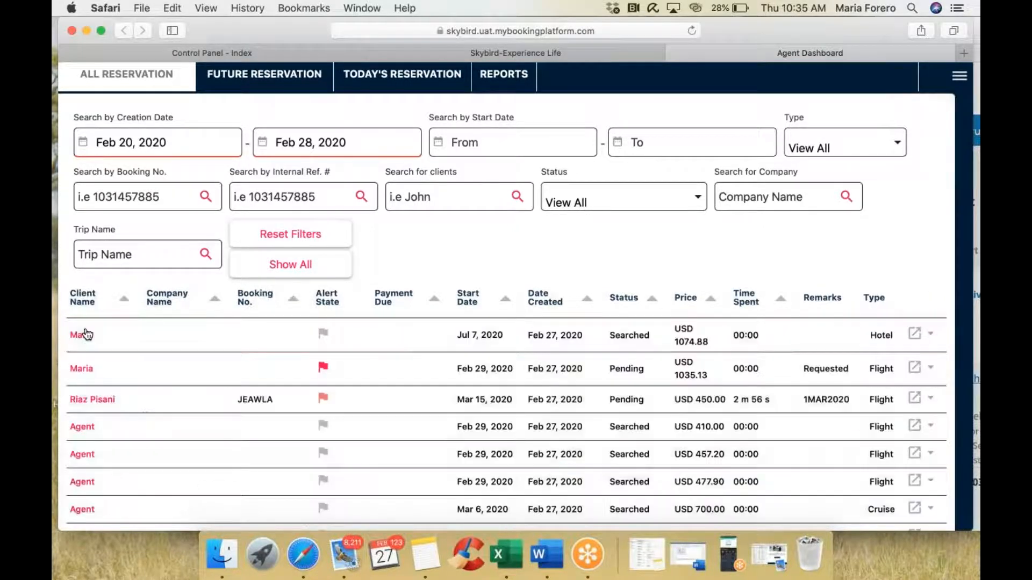
Step: Expand the USD 450.00 Delta Air Lines reservation and scroll through its details
{"action": "mouse_move", "coordinate": [324, 369]}
{"action": "left_click", "coordinate": [97, 400]}
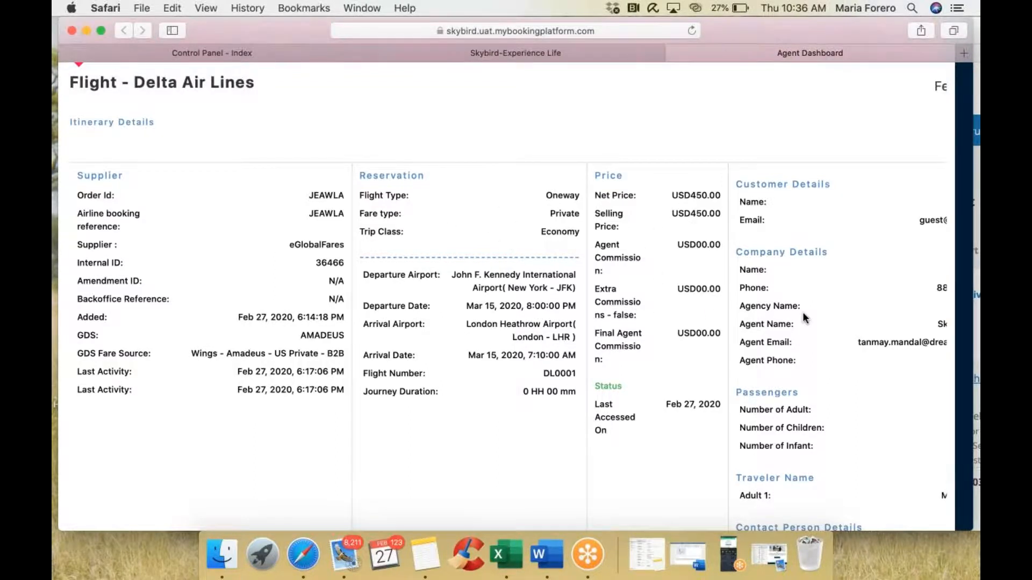
{"action": "scroll", "coordinate": [801, 316], "scroll_direction": "right", "scroll_amount": 3}
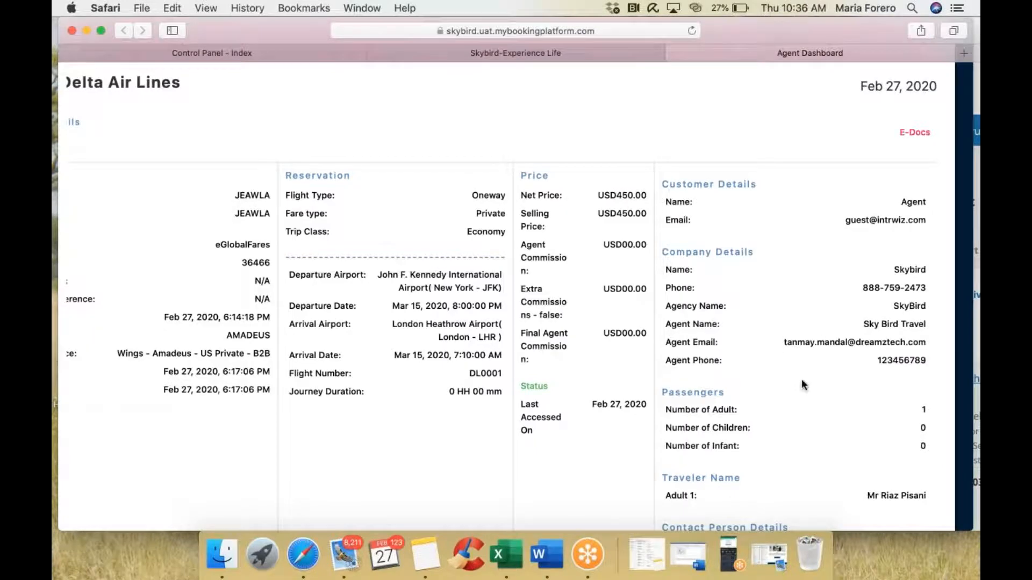
{"action": "scroll", "coordinate": [802, 380], "scroll_direction": "down", "scroll_amount": 4}
{"action": "scroll", "coordinate": [802, 380], "scroll_direction": "up", "scroll_amount": 6}
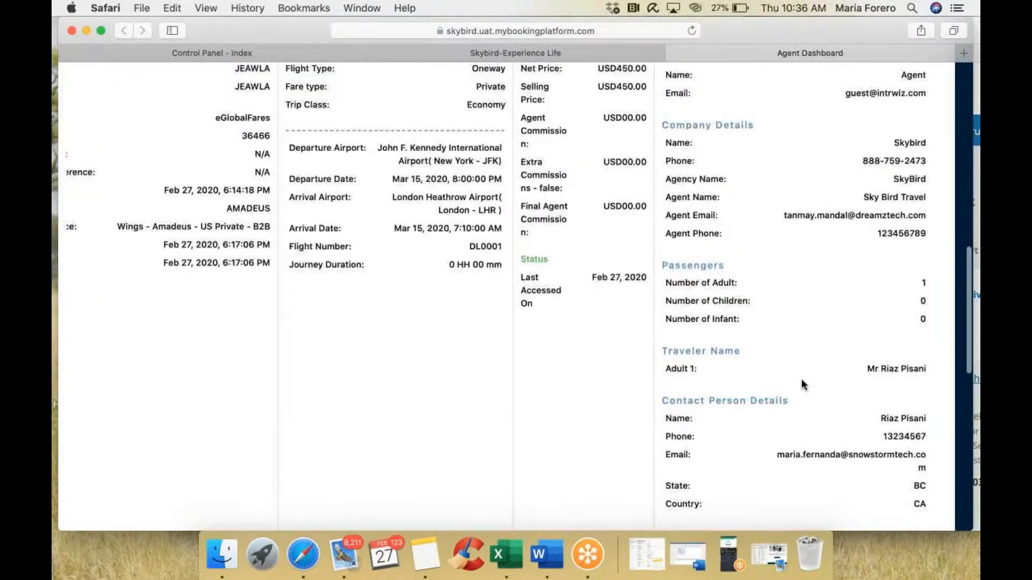
{"action": "scroll", "coordinate": [802, 380], "scroll_direction": "up", "scroll_amount": 2}
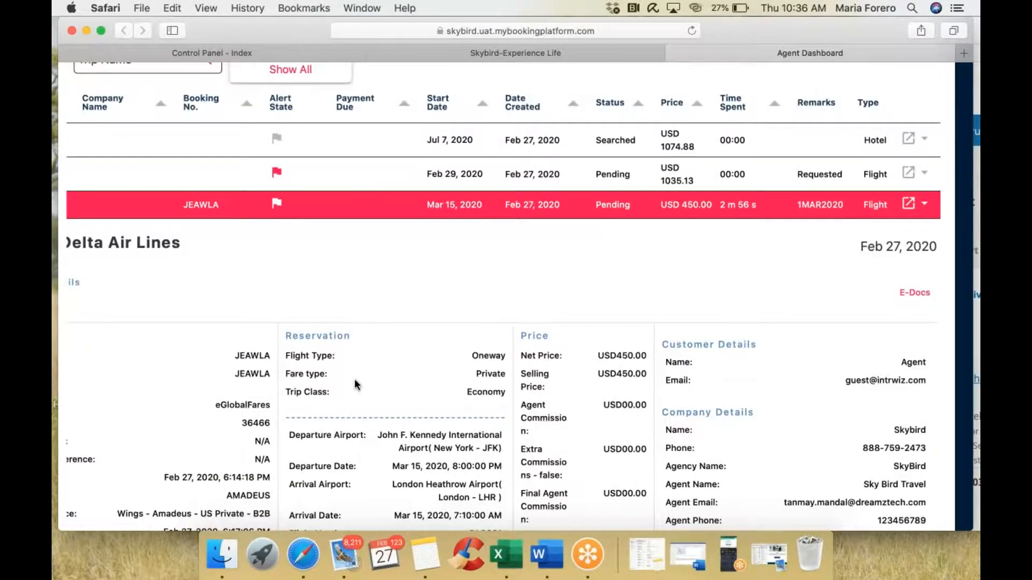
Step: Collapse the Delta details and briefly review The Langham London hotel reservation
{"action": "scroll", "coordinate": [354, 378], "scroll_direction": "left", "scroll_amount": 3}
{"action": "left_click", "coordinate": [110, 212]}
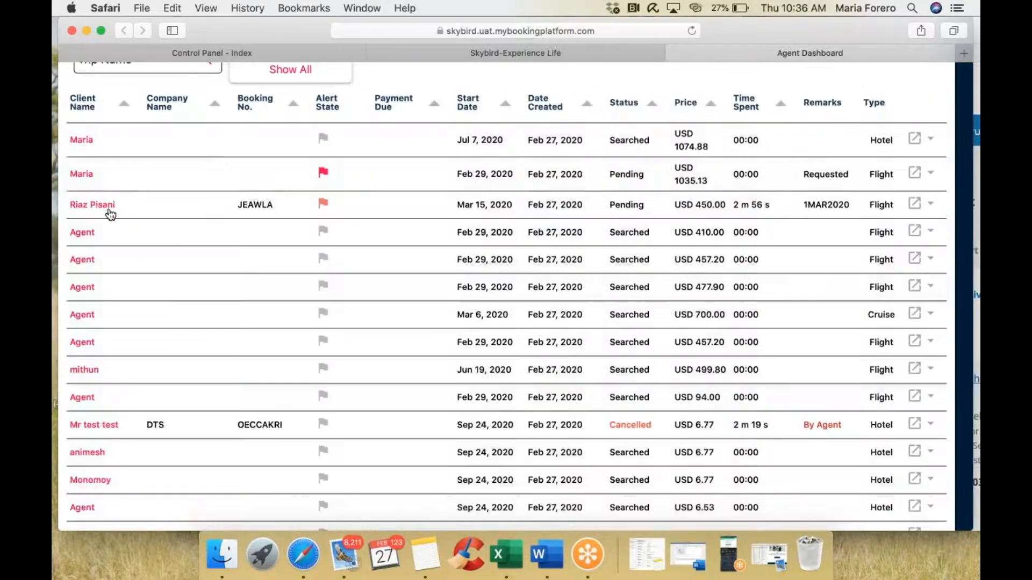
{"action": "left_click", "coordinate": [86, 143]}
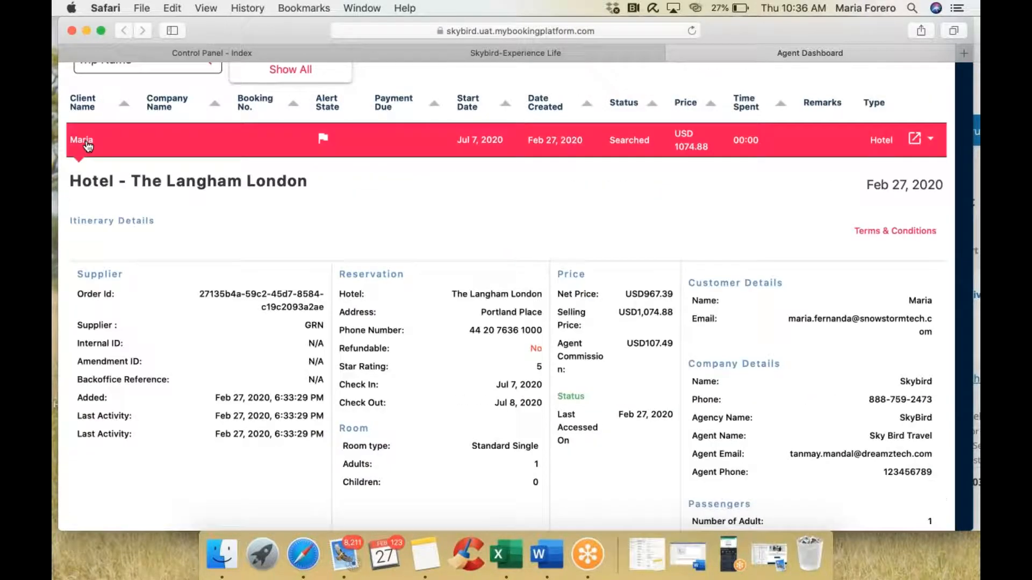
{"action": "scroll", "coordinate": [231, 290], "scroll_direction": "down", "scroll_amount": 2}
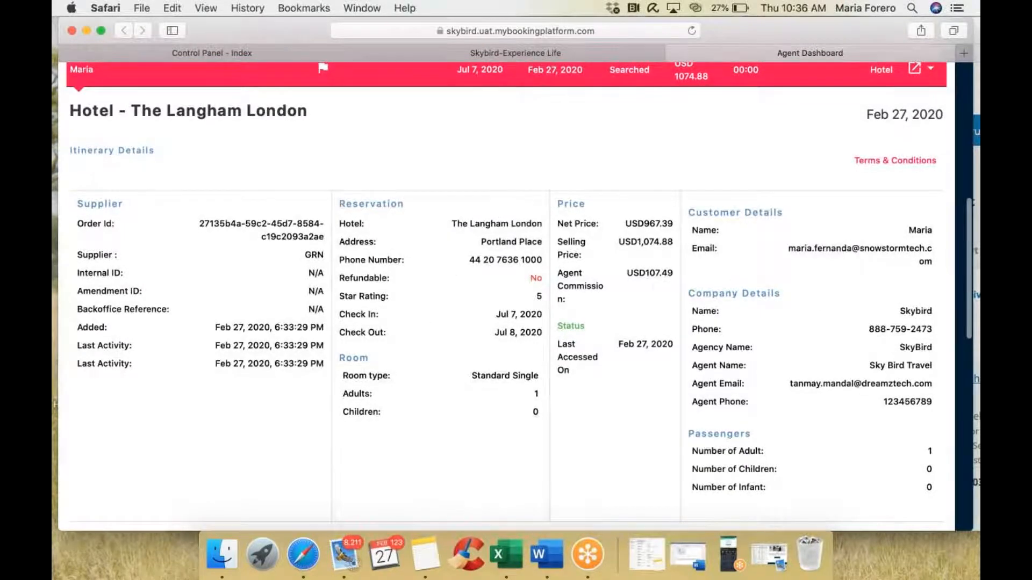
{"action": "scroll", "coordinate": [653, 279], "scroll_direction": "up", "scroll_amount": 3}
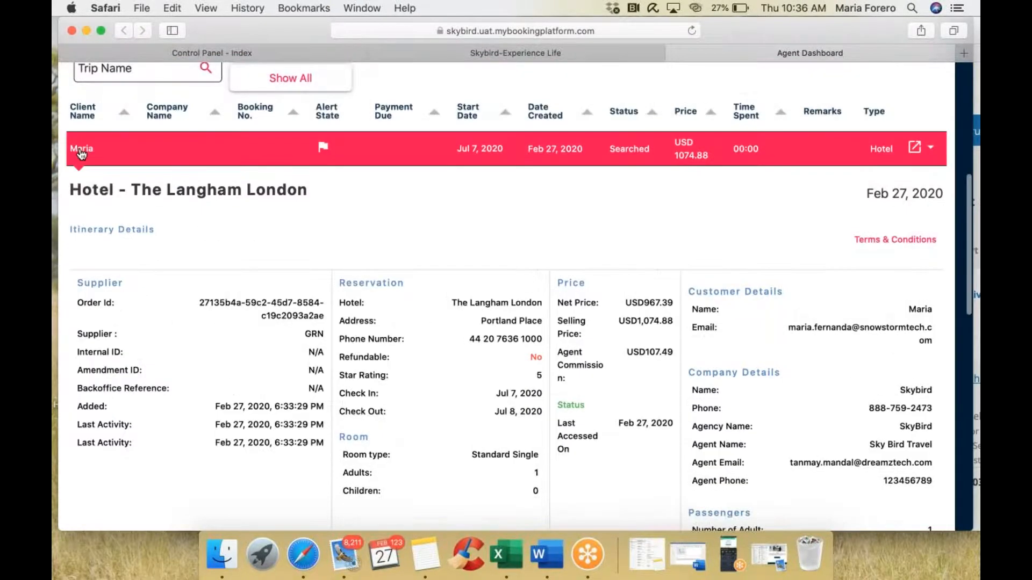
{"action": "left_click", "coordinate": [81, 155]}
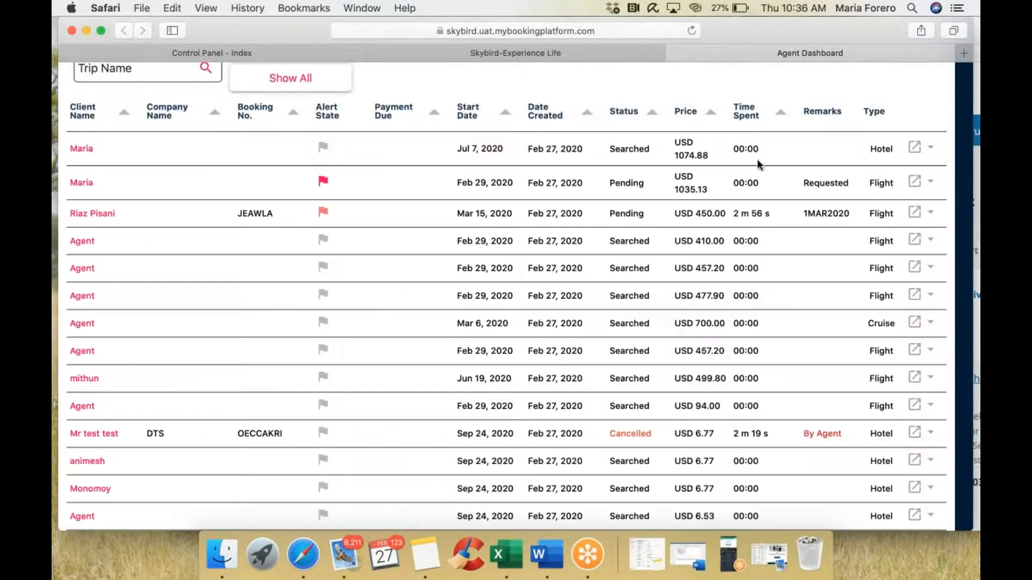
Step: Expand the cancelled Hostal Amigo booking and open its actions list
{"action": "left_click", "coordinate": [933, 152]}
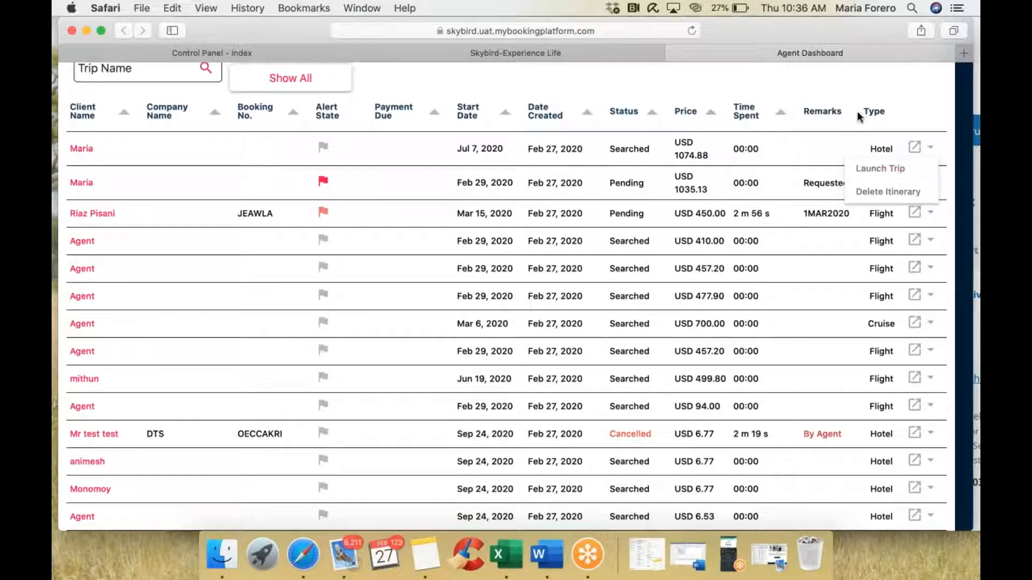
{"action": "left_click", "coordinate": [896, 103]}
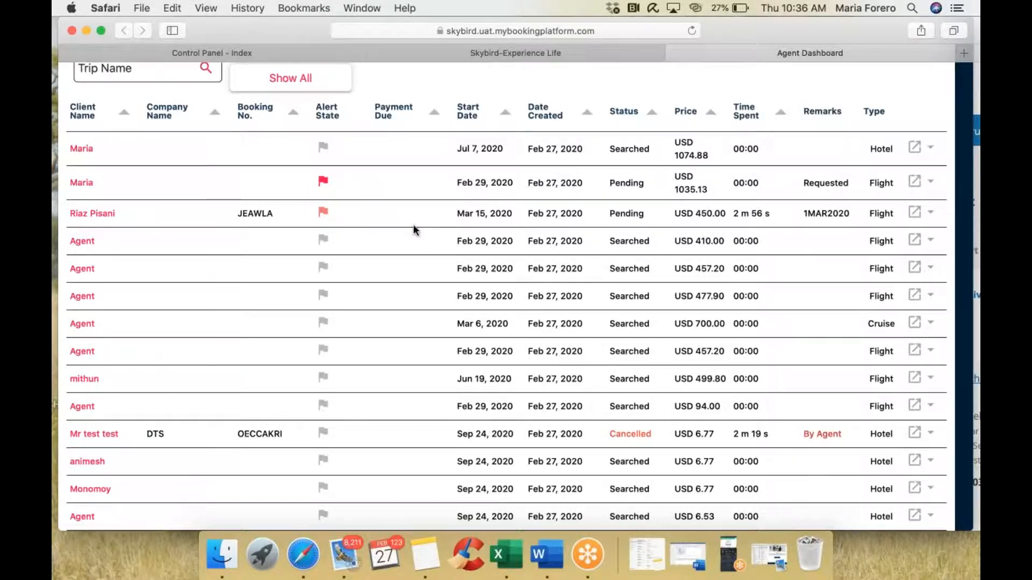
{"action": "scroll", "coordinate": [413, 230], "scroll_direction": "down", "scroll_amount": 3}
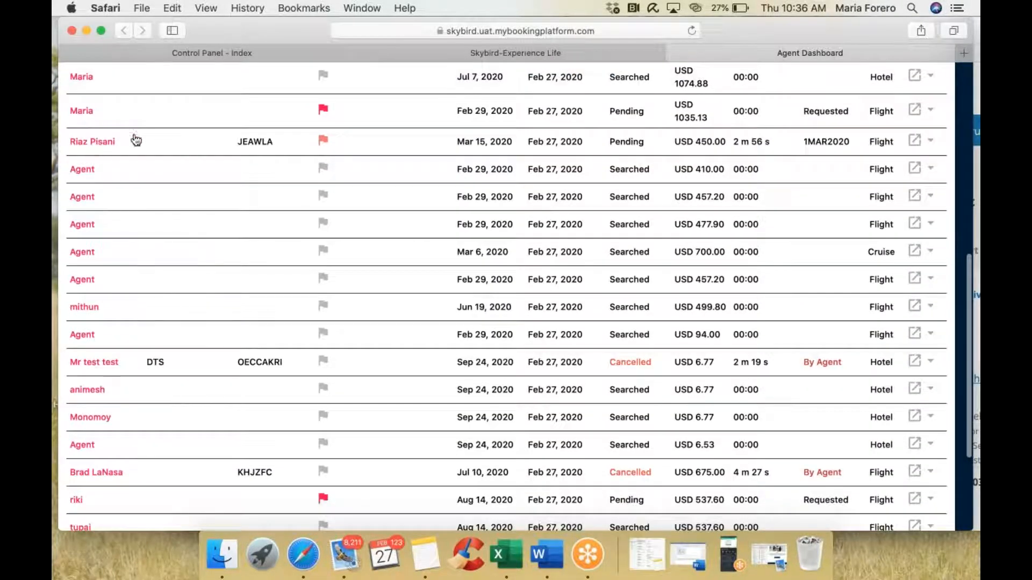
{"action": "scroll", "coordinate": [185, 363], "scroll_direction": "down", "scroll_amount": 2}
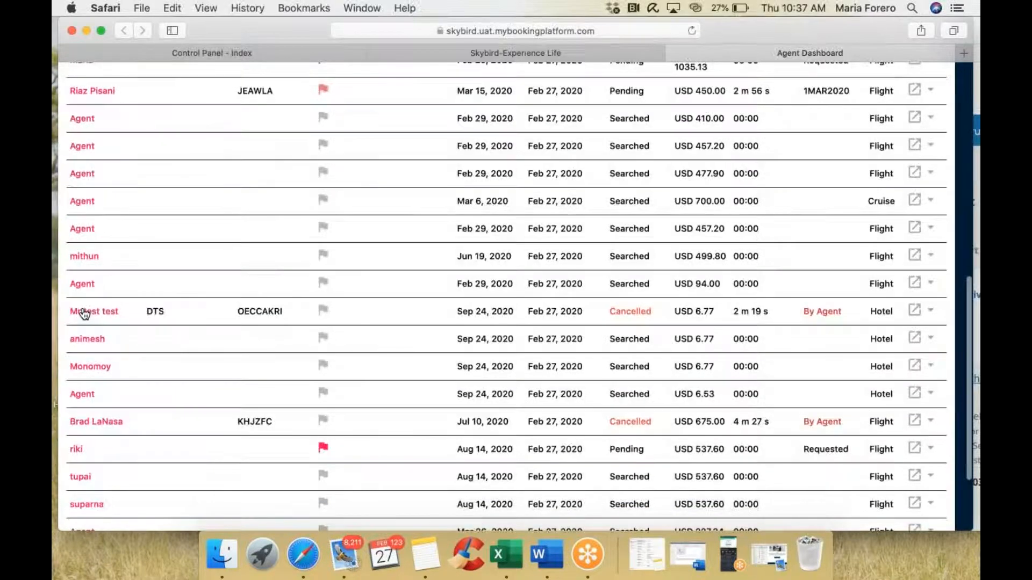
{"action": "left_click", "coordinate": [88, 316]}
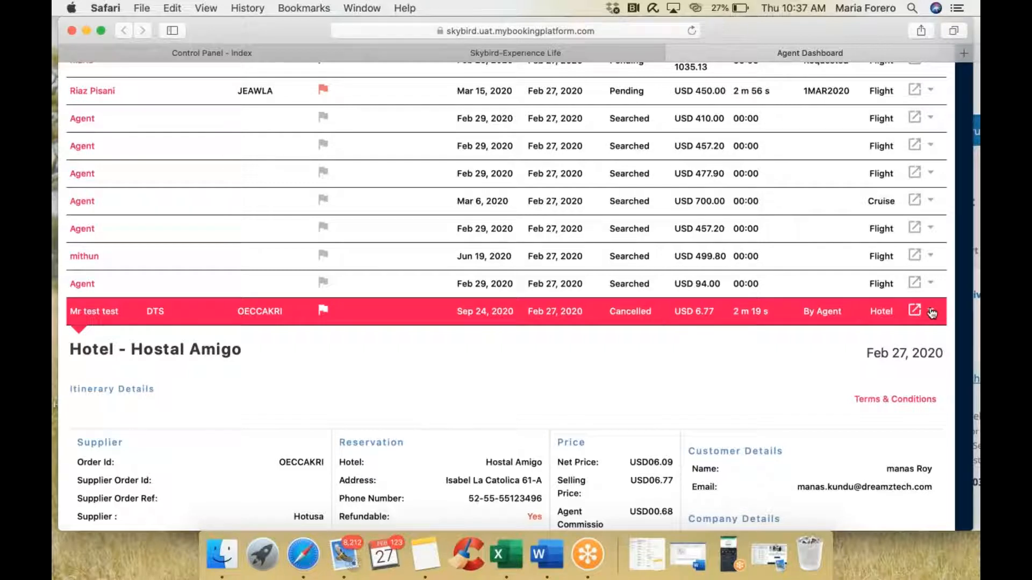
{"action": "left_click", "coordinate": [932, 313]}
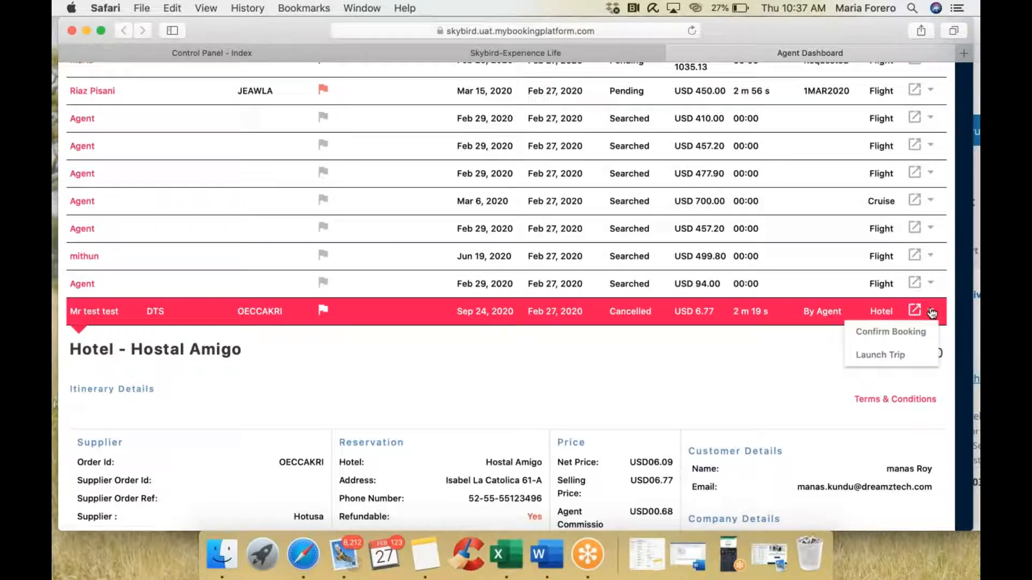
{"action": "left_click", "coordinate": [897, 355]}
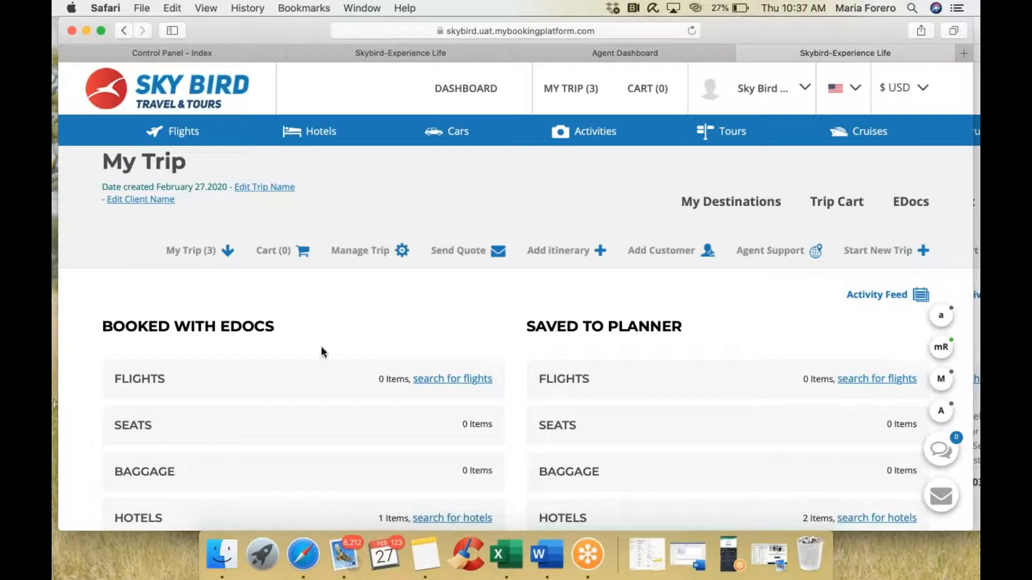
{"action": "scroll", "coordinate": [321, 352], "scroll_direction": "down", "scroll_amount": 5}
{"action": "scroll", "coordinate": [672, 257], "scroll_direction": "down", "scroll_amount": 3}
{"action": "scroll", "coordinate": [138, 163], "scroll_direction": "up", "scroll_amount": 8}
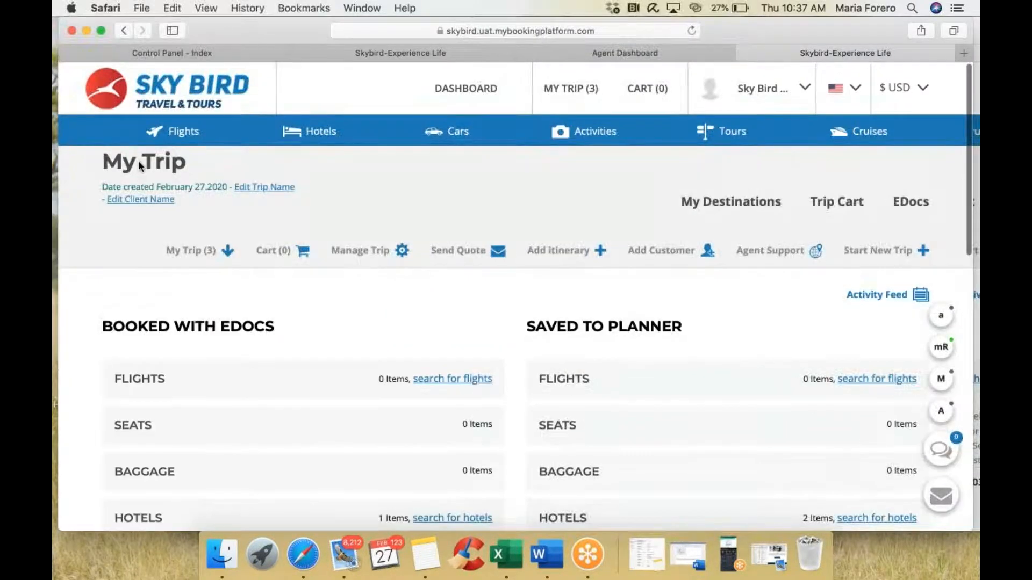
{"action": "left_click_drag", "start_coordinate": [282, 33], "coordinate": [288, 69]}
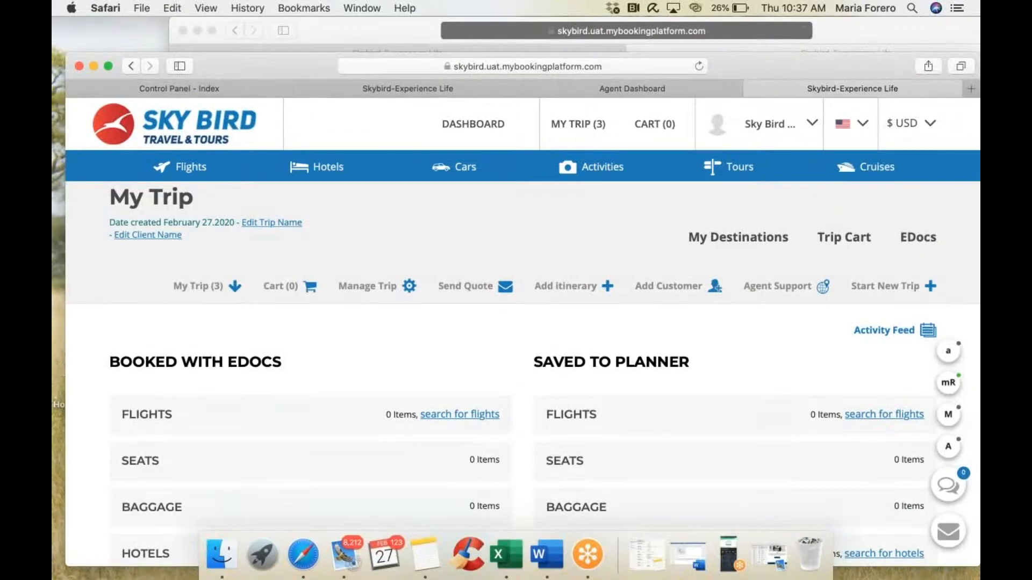
{"action": "left_click", "coordinate": [752, 88]}
{"action": "left_click_drag", "start_coordinate": [330, 64], "coordinate": [327, 34]}
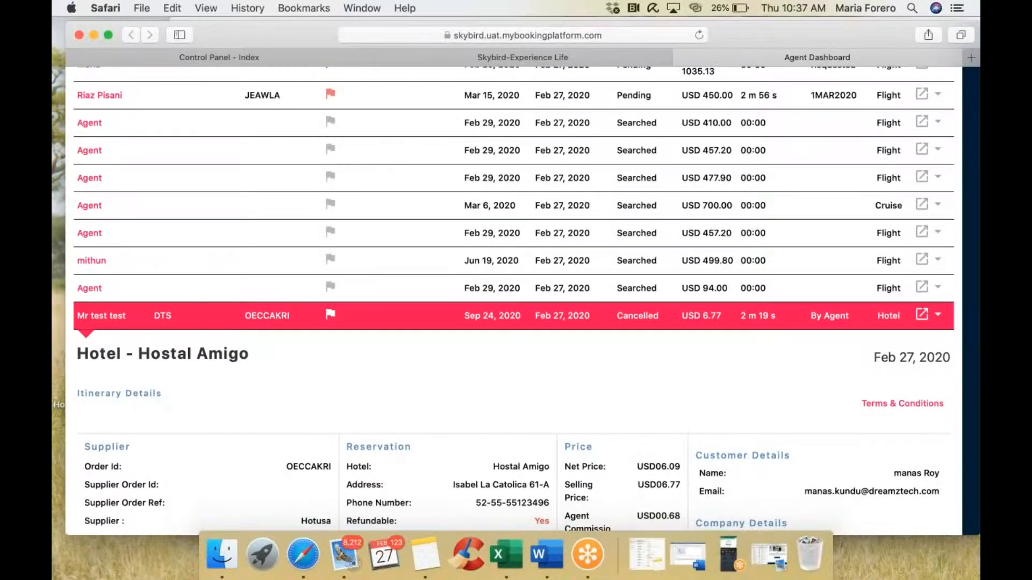
Step: Collapse the Hostal Amigo booking details and reposition the browser window
{"action": "left_click", "coordinate": [107, 326]}
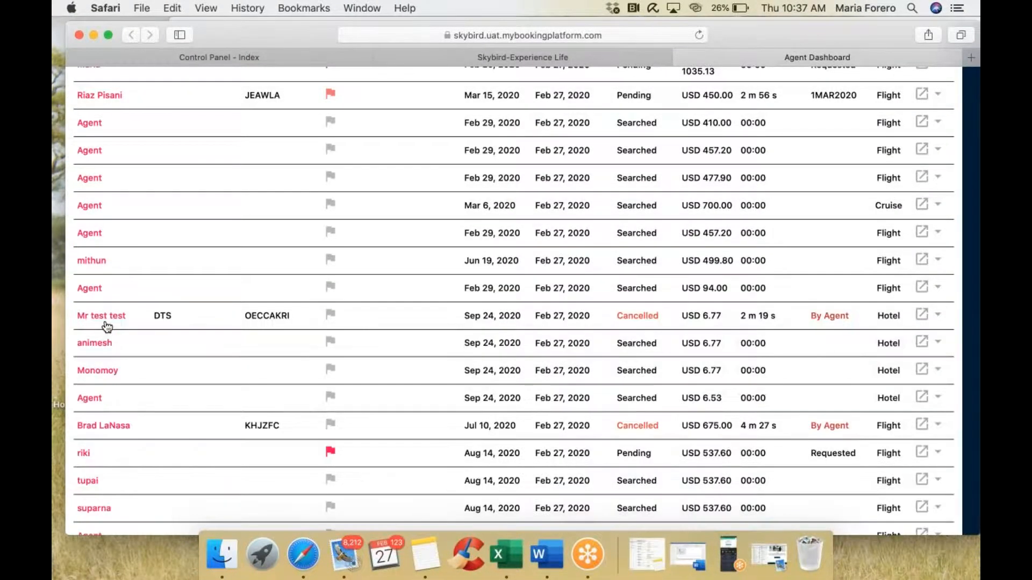
{"action": "scroll", "coordinate": [107, 326], "scroll_direction": "up", "scroll_amount": 7}
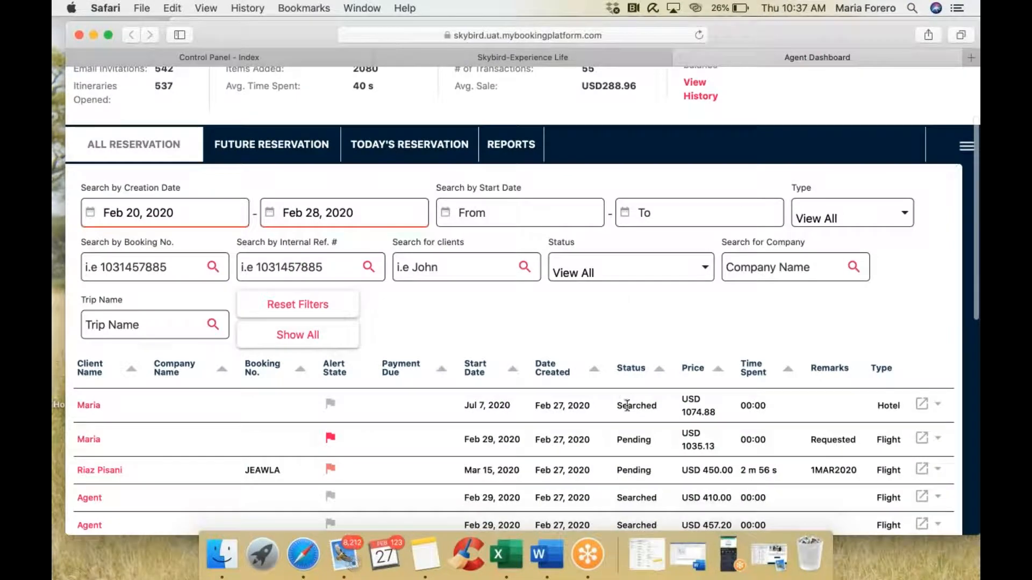
{"action": "left_click_drag", "start_coordinate": [617, 404], "coordinate": [663, 404]}
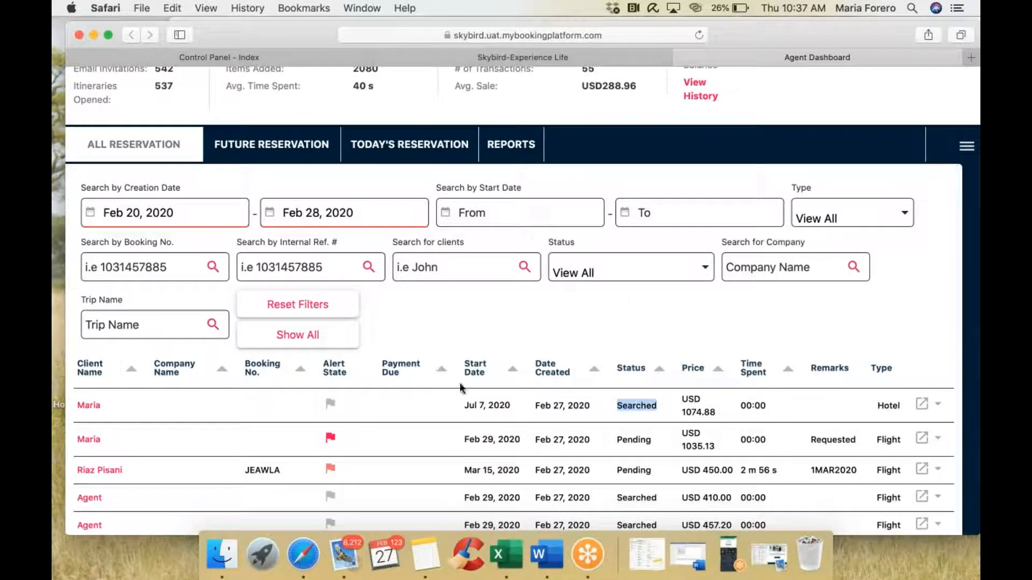
{"action": "left_click_drag", "start_coordinate": [299, 37], "coordinate": [288, 26]}
{"action": "scroll", "coordinate": [294, 388], "scroll_direction": "down", "scroll_amount": 2}
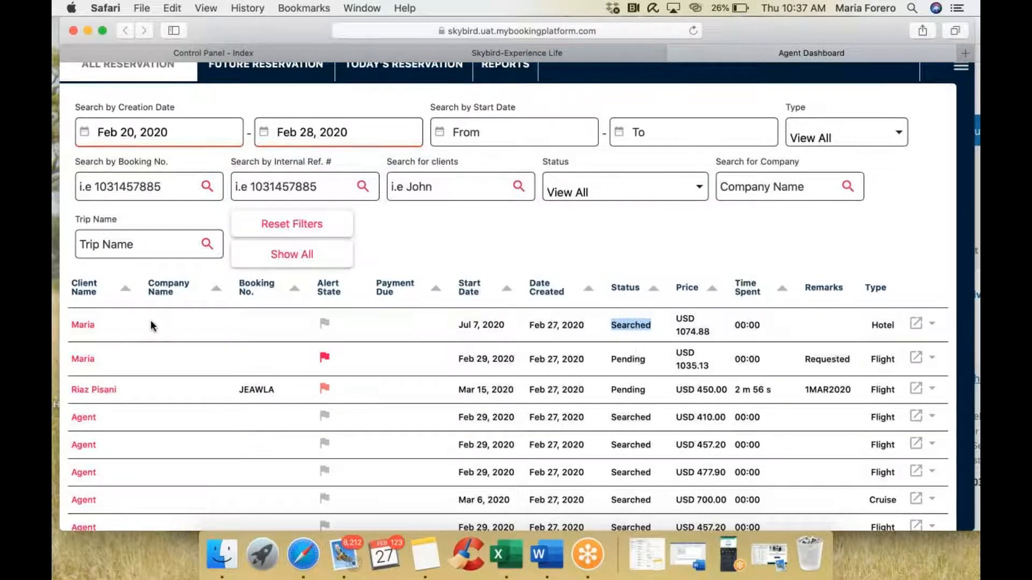
Step: Expand and collapse the Langham London reservation's details, then scroll the list
{"action": "left_click", "coordinate": [83, 329]}
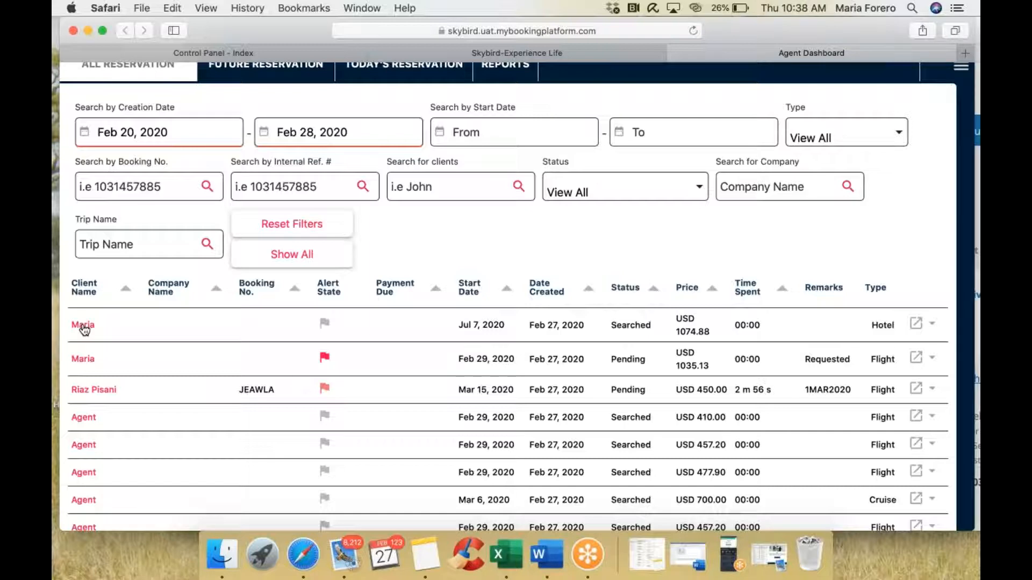
{"action": "left_click", "coordinate": [83, 327]}
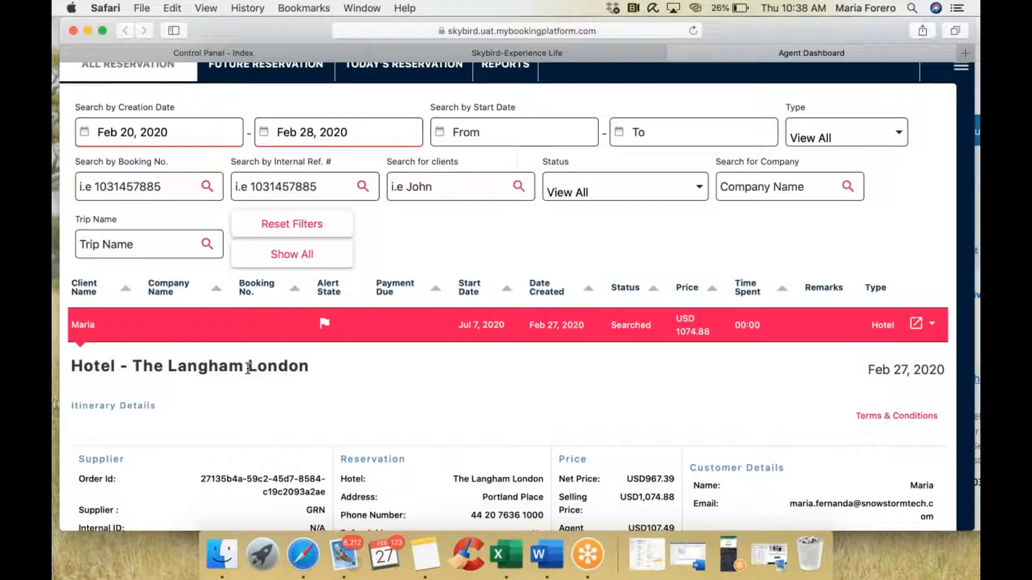
{"action": "left_click", "coordinate": [84, 326]}
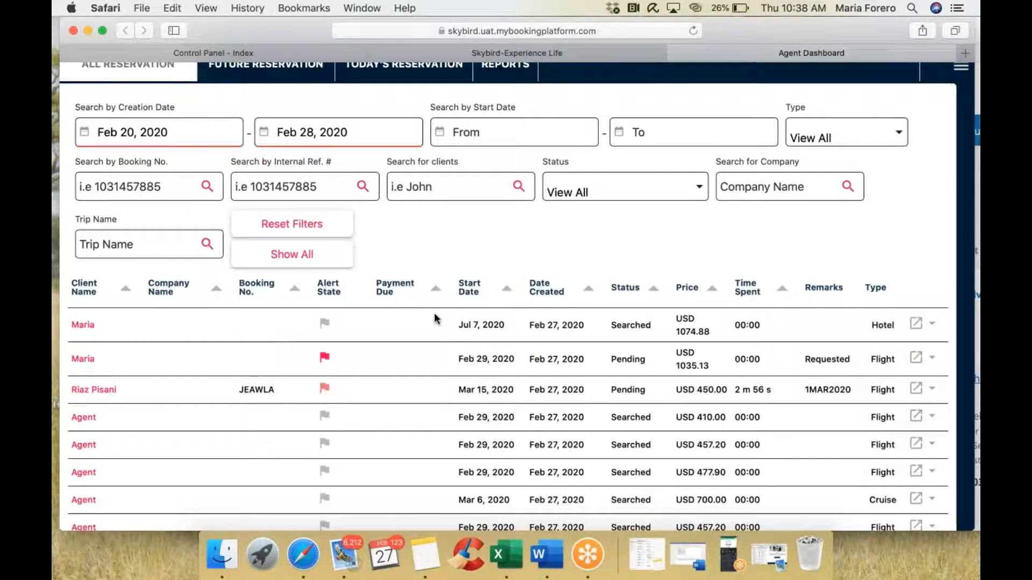
{"action": "scroll", "coordinate": [624, 355], "scroll_direction": "up", "scroll_amount": 2}
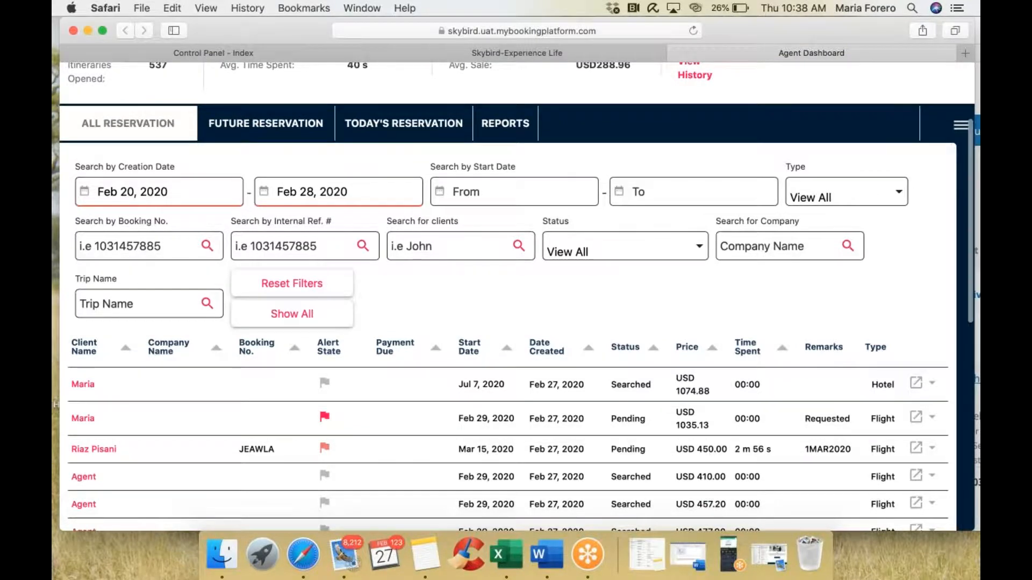
{"action": "scroll", "coordinate": [654, 330], "scroll_direction": "up", "scroll_amount": 1}
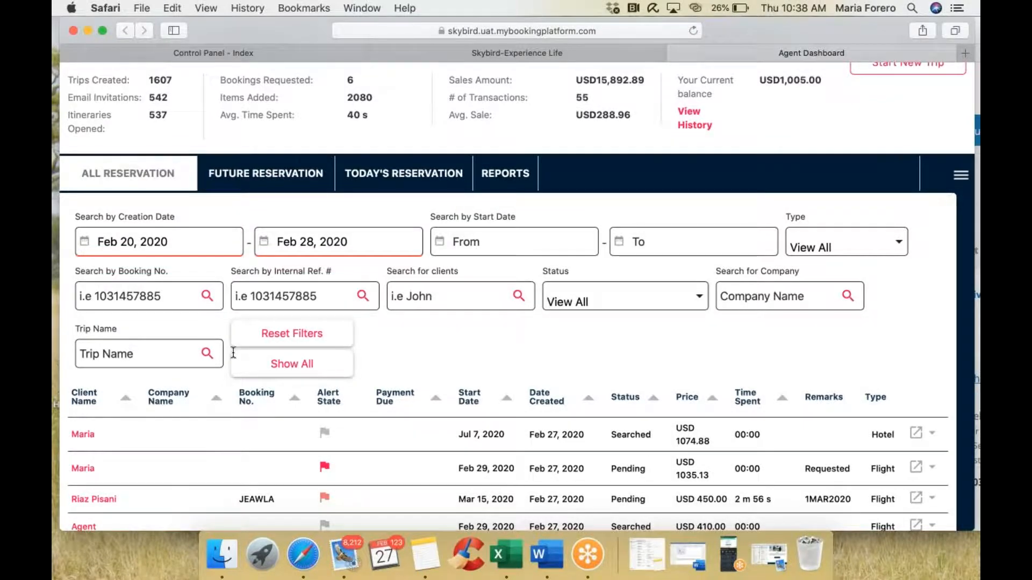
{"action": "scroll", "coordinate": [234, 353], "scroll_direction": "down", "scroll_amount": 3}
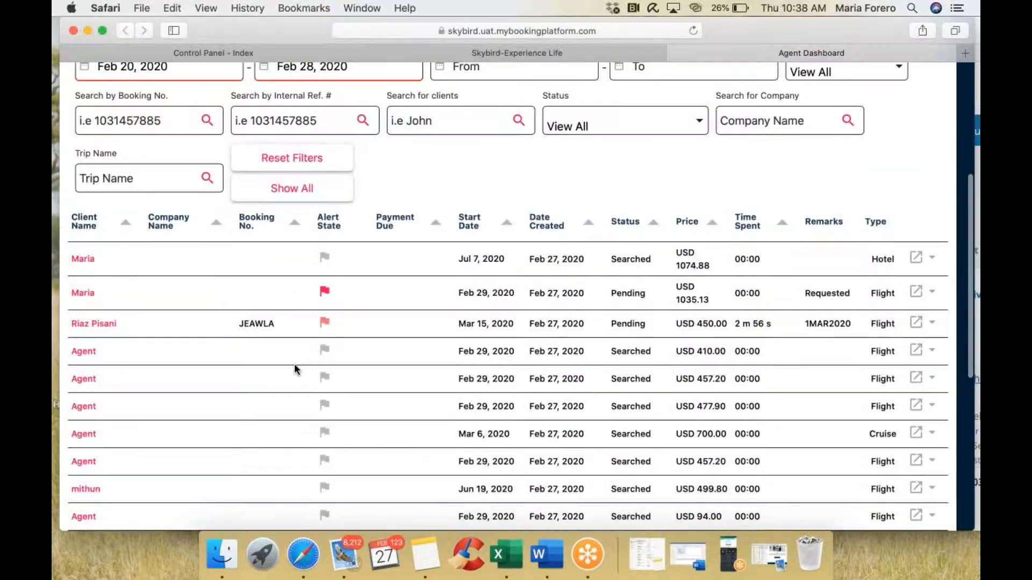
{"action": "scroll", "coordinate": [165, 323], "scroll_direction": "down", "scroll_amount": 2}
{"action": "scroll", "coordinate": [211, 356], "scroll_direction": "up", "scroll_amount": 3}
{"action": "scroll", "coordinate": [211, 357], "scroll_direction": "up", "scroll_amount": 2}
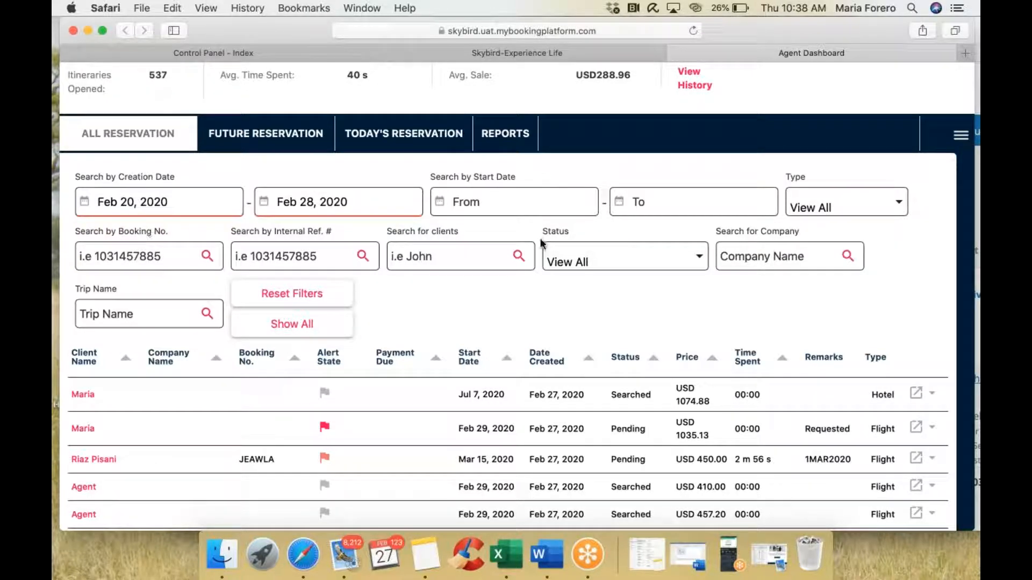
Step: Open the Status filter options, close them unchanged, and return to the top
{"action": "left_click", "coordinate": [625, 260]}
{"action": "scroll", "coordinate": [640, 324], "scroll_direction": "down", "scroll_amount": 2}
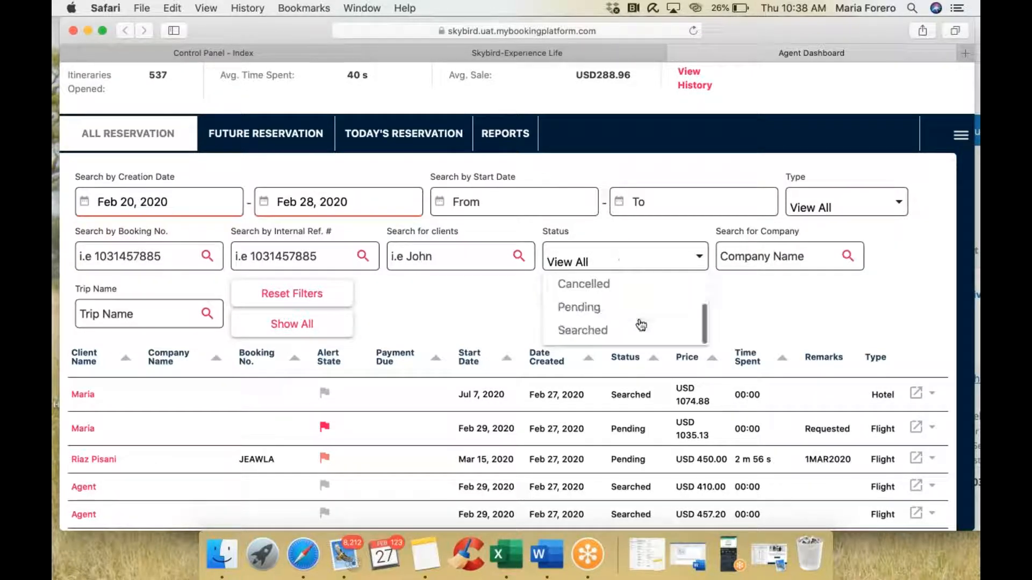
{"action": "left_click", "coordinate": [505, 306]}
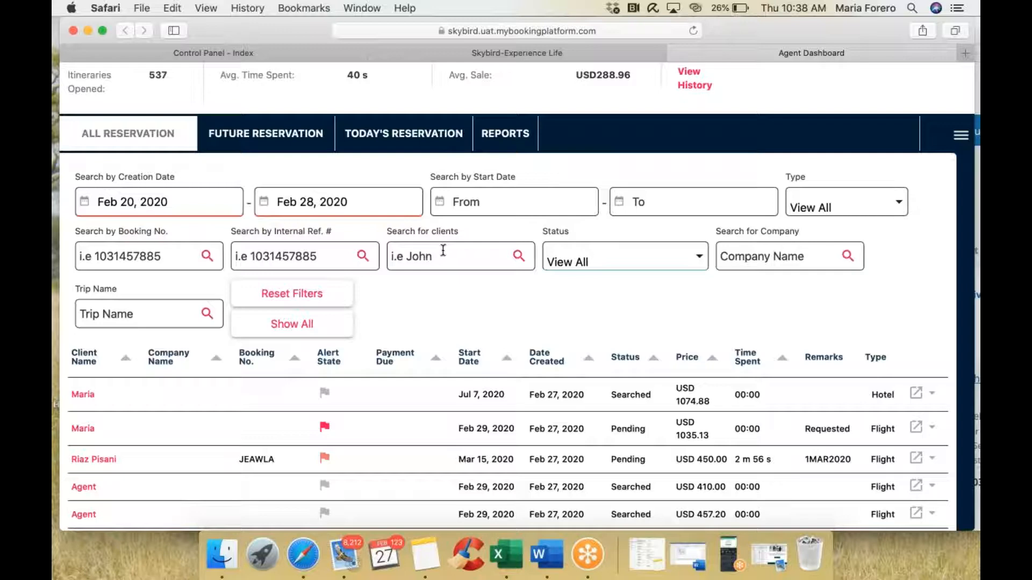
{"action": "scroll", "coordinate": [443, 251], "scroll_direction": "up", "scroll_amount": 4}
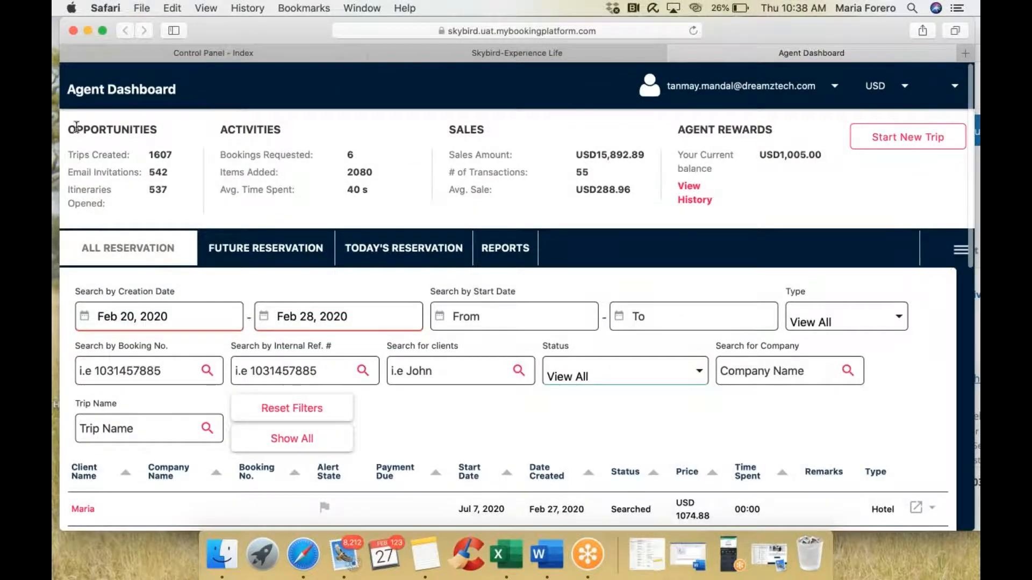
{"action": "left_click_drag", "start_coordinate": [76, 126], "coordinate": [160, 129]}
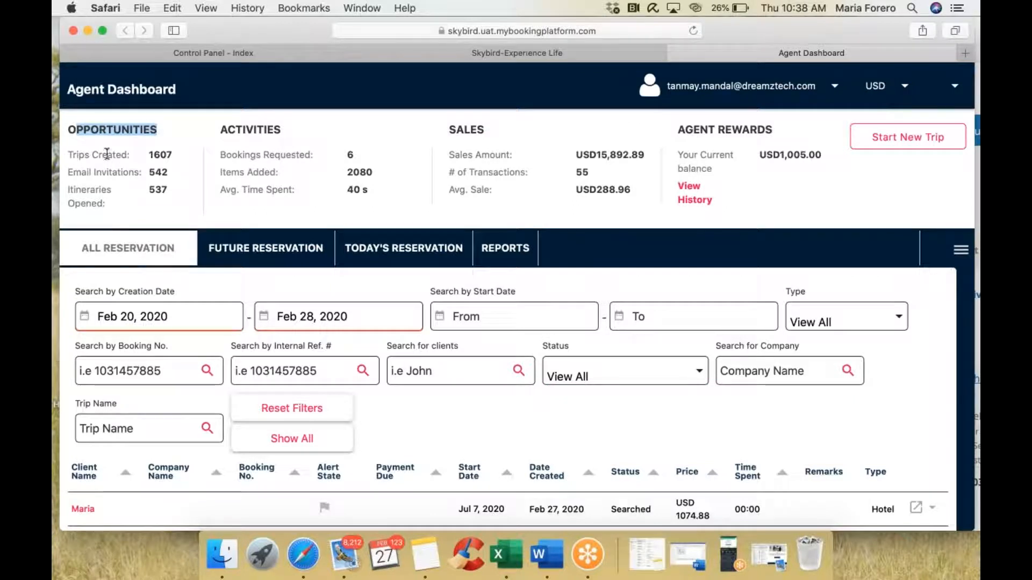
{"action": "left_click_drag", "start_coordinate": [103, 154], "coordinate": [171, 156]}
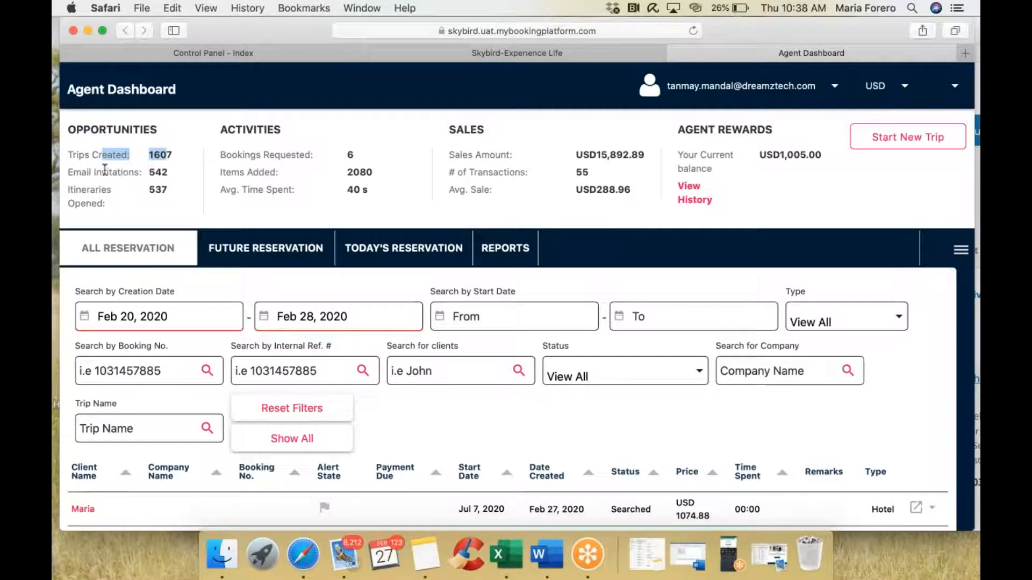
{"action": "left_click_drag", "start_coordinate": [103, 171], "coordinate": [179, 173]}
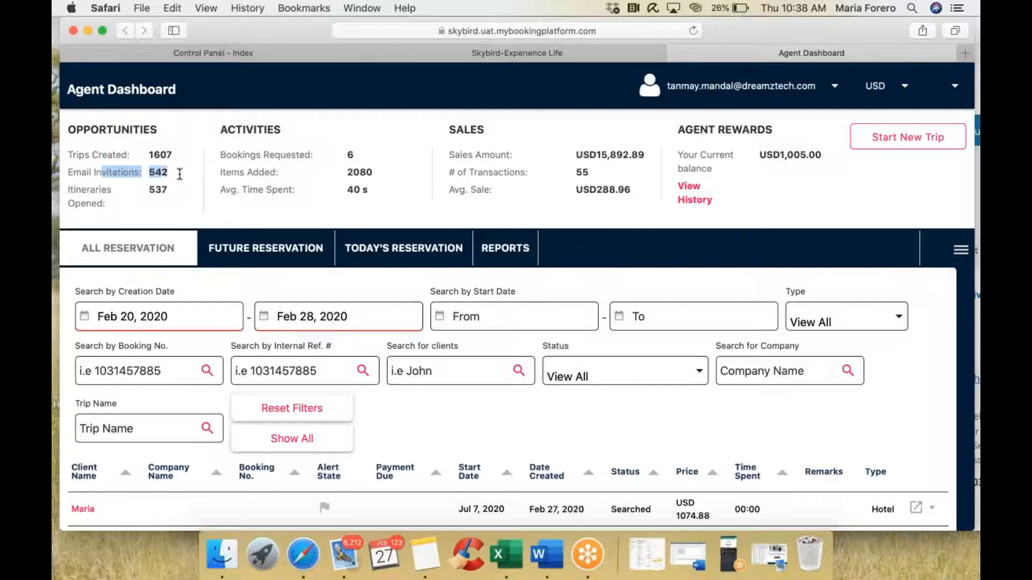
{"action": "left_click_drag", "start_coordinate": [256, 127], "coordinate": [306, 127]}
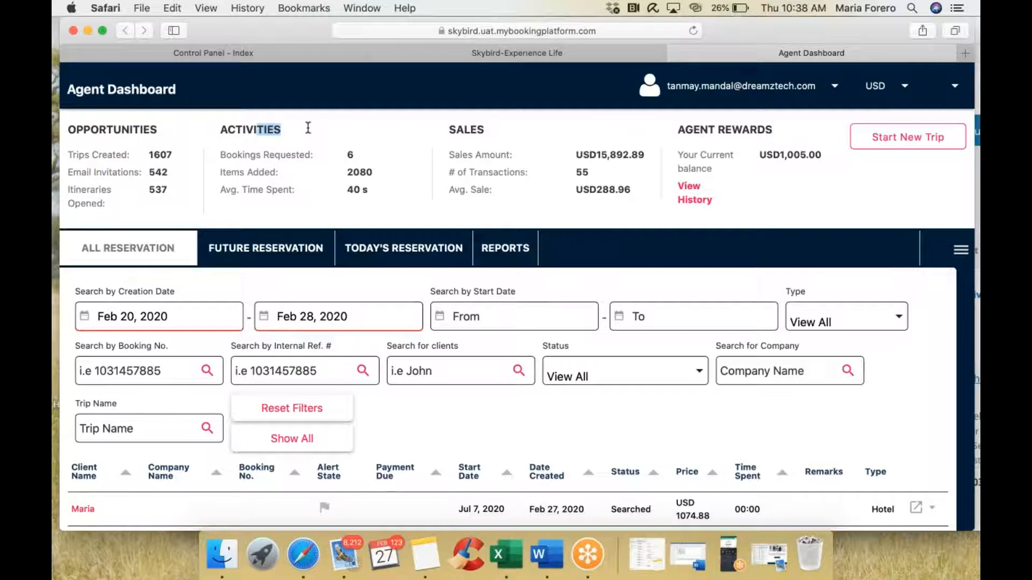
{"action": "left_click_drag", "start_coordinate": [454, 128], "coordinate": [514, 125]}
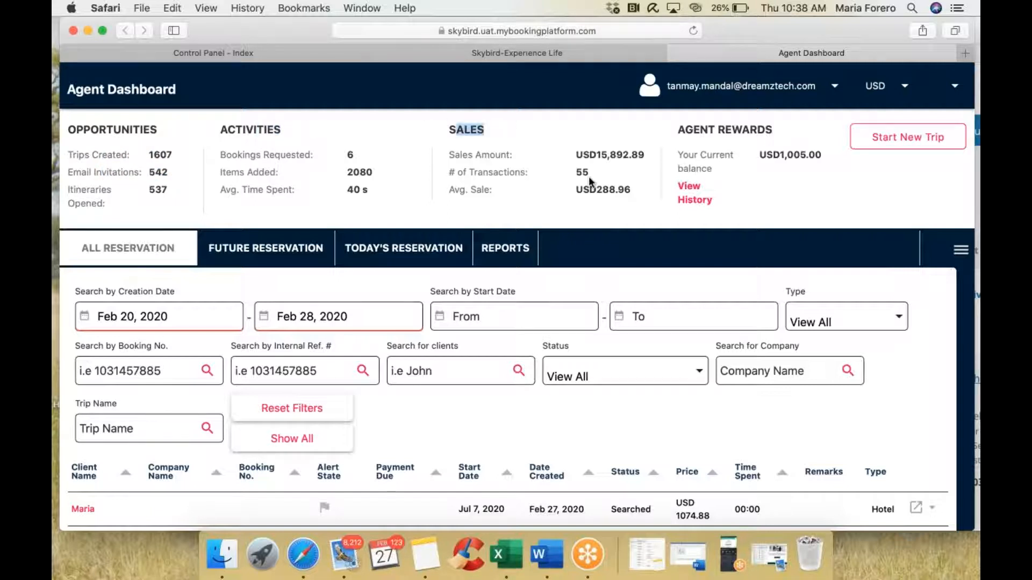
{"action": "left_click_drag", "start_coordinate": [577, 175], "coordinate": [642, 151]}
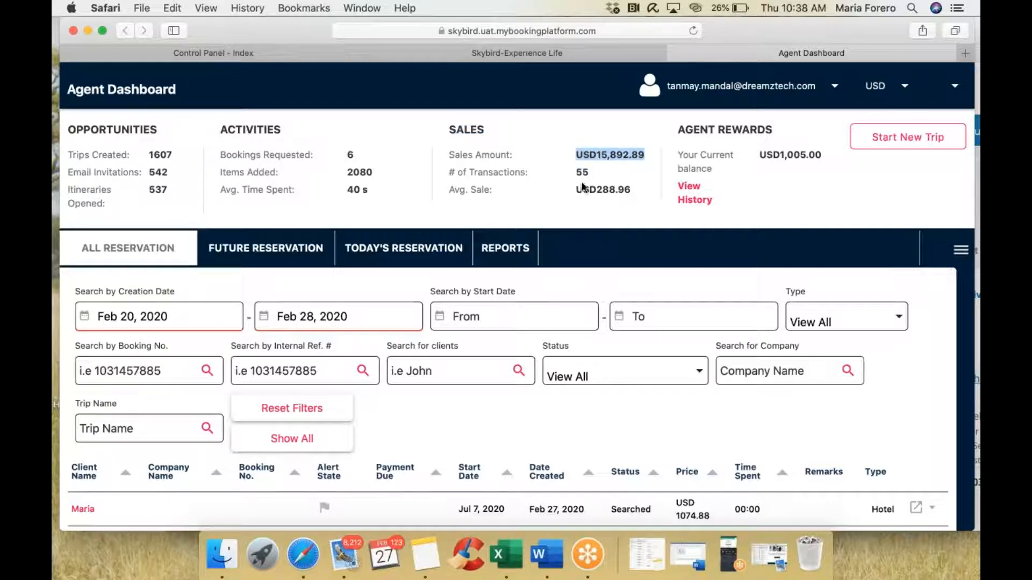
{"action": "left_click_drag", "start_coordinate": [576, 188], "coordinate": [629, 187]}
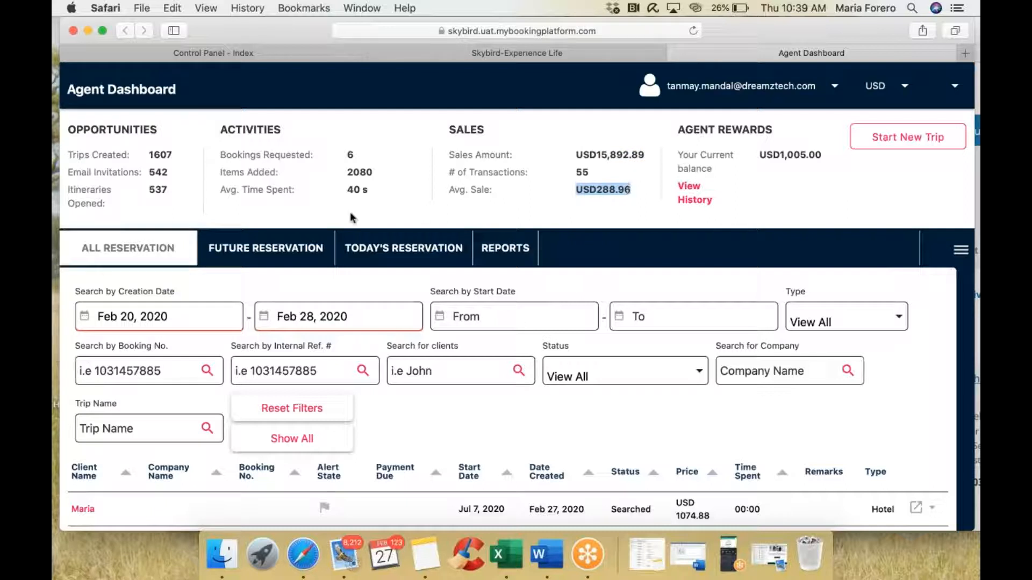
Step: Open the Reports tab with Report of All Itineraries and scroll its results
{"action": "left_click", "coordinate": [516, 250]}
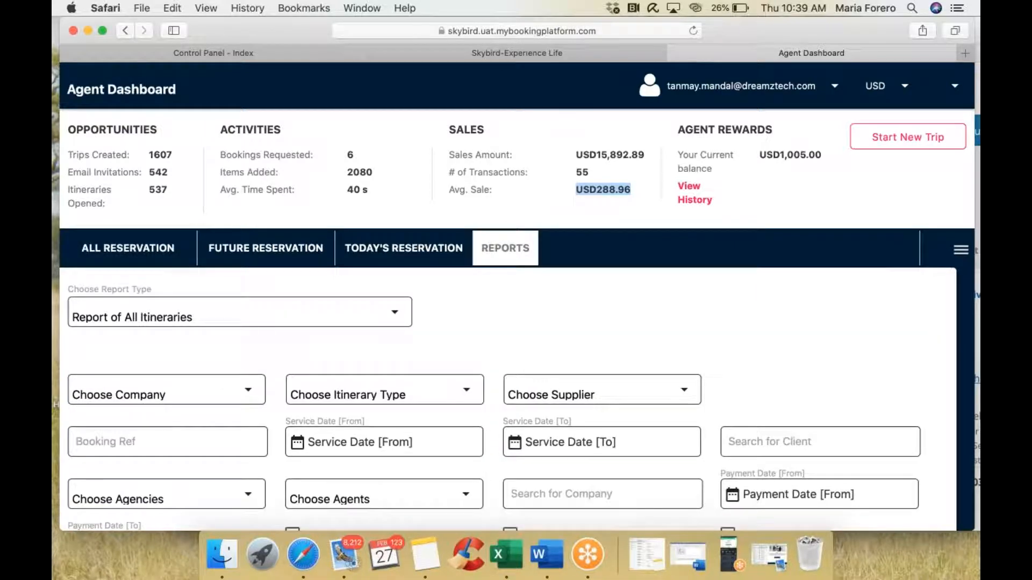
{"action": "scroll", "coordinate": [398, 197], "scroll_direction": "down", "scroll_amount": 5}
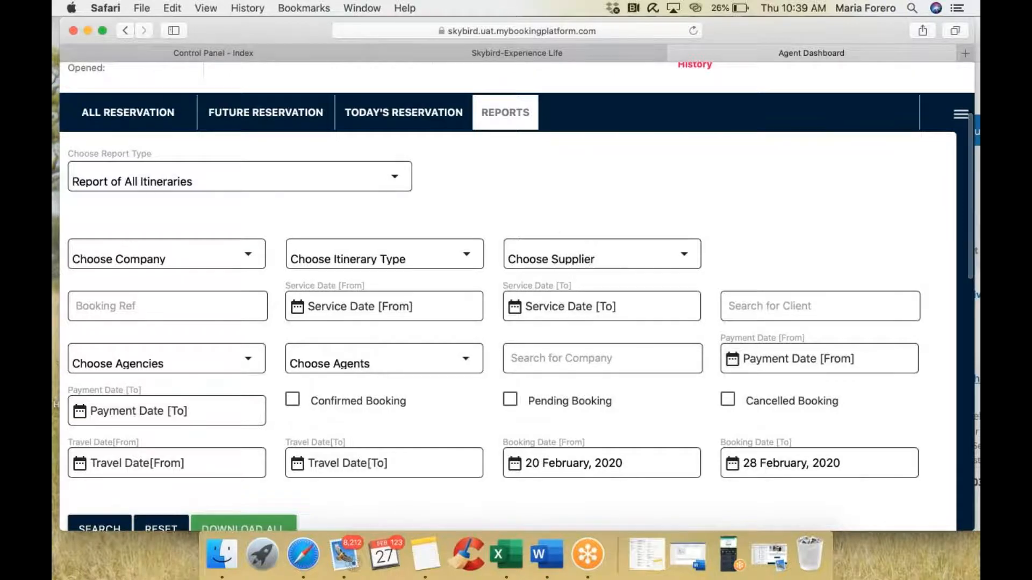
{"action": "scroll", "coordinate": [555, 225], "scroll_direction": "down", "scroll_amount": 3}
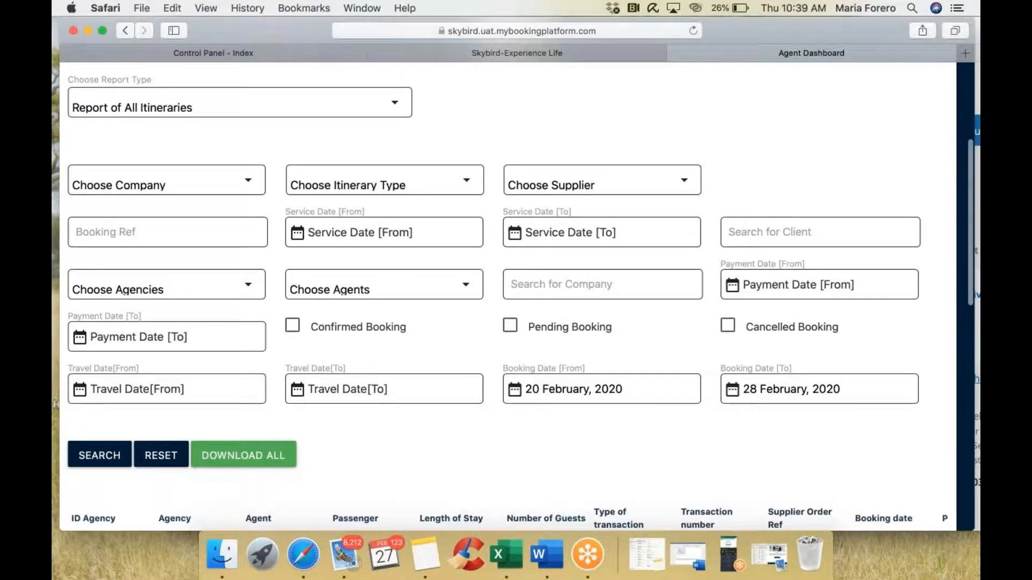
{"action": "scroll", "coordinate": [516, 273], "scroll_direction": "down", "scroll_amount": 5}
{"action": "scroll", "coordinate": [516, 280], "scroll_direction": "up", "scroll_amount": 7}
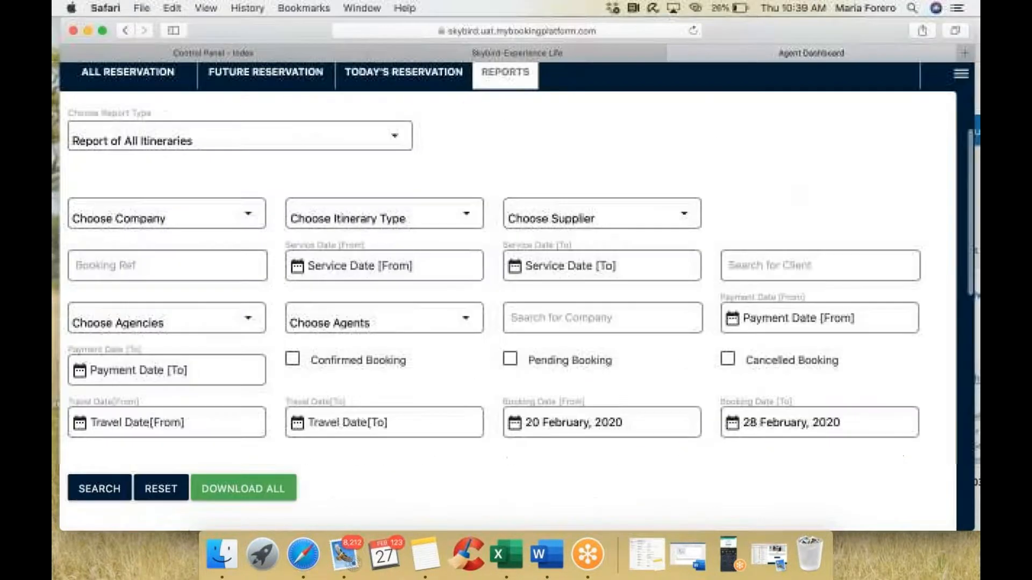
{"action": "scroll", "coordinate": [516, 279], "scroll_direction": "down", "scroll_amount": 10}
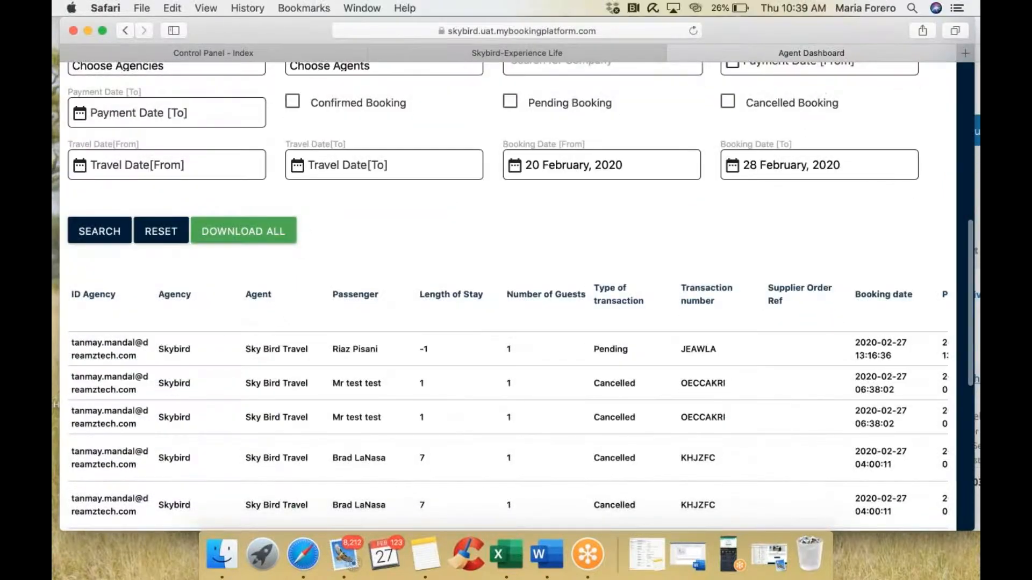
{"action": "scroll", "coordinate": [652, 295], "scroll_direction": "down", "scroll_amount": 2}
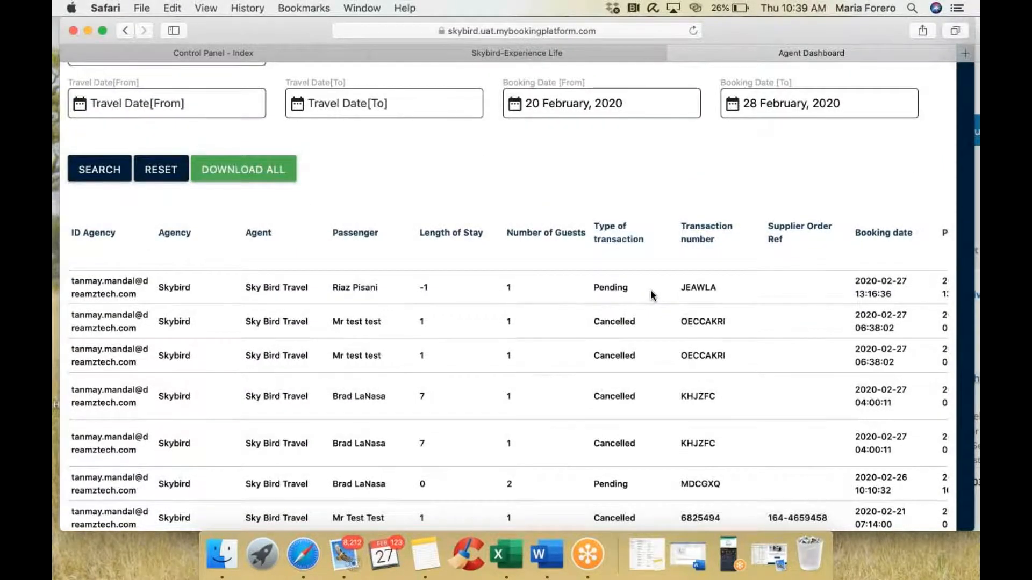
{"action": "scroll", "coordinate": [652, 294], "scroll_direction": "up", "scroll_amount": 5}
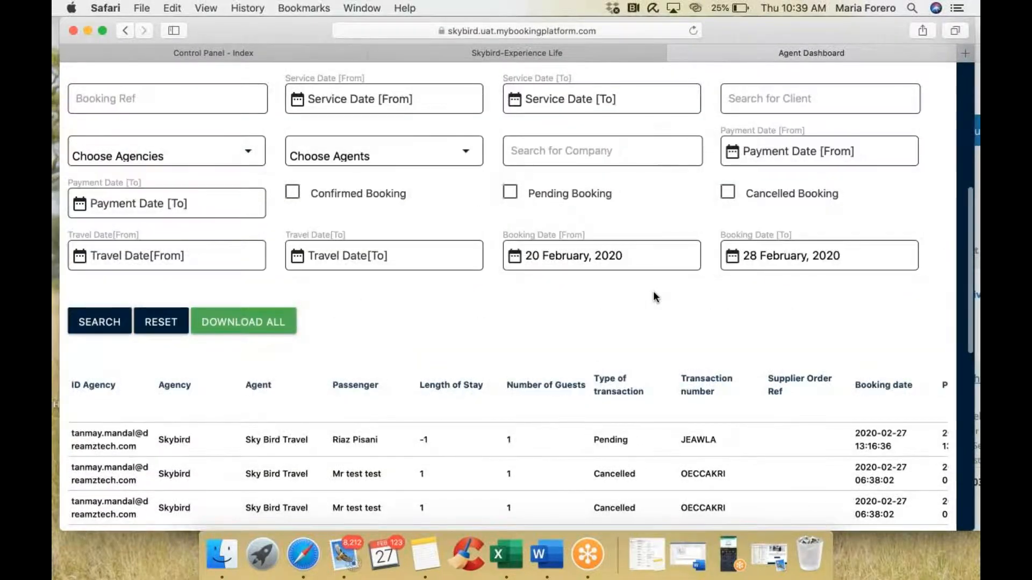
{"action": "scroll", "coordinate": [653, 294], "scroll_direction": "up", "scroll_amount": 4}
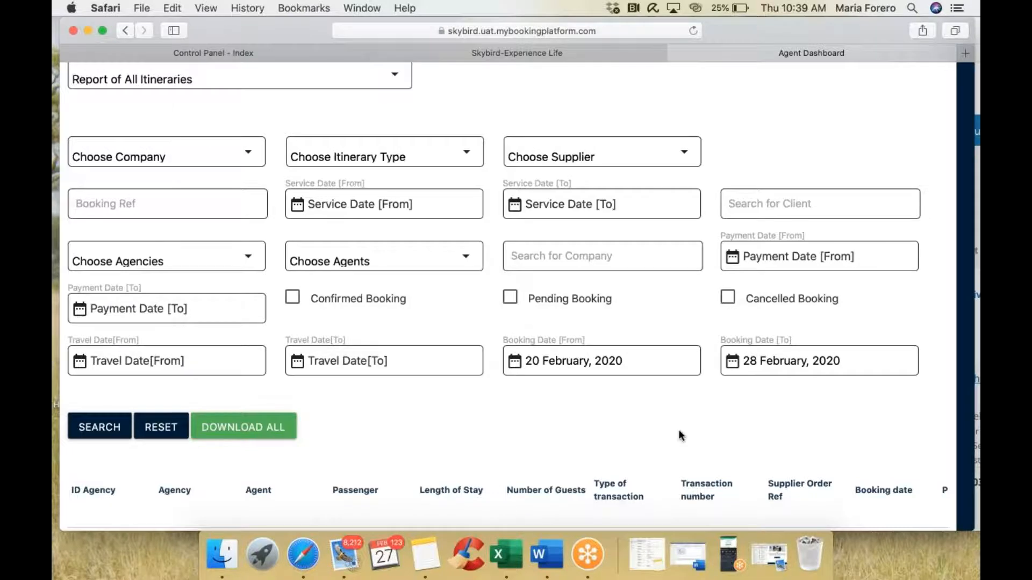
{"action": "scroll", "coordinate": [679, 432], "scroll_direction": "down", "scroll_amount": 7}
{"action": "scroll", "coordinate": [680, 433], "scroll_direction": "right", "scroll_amount": 3}
{"action": "left_click_drag", "start_coordinate": [592, 323], "coordinate": [639, 325]}
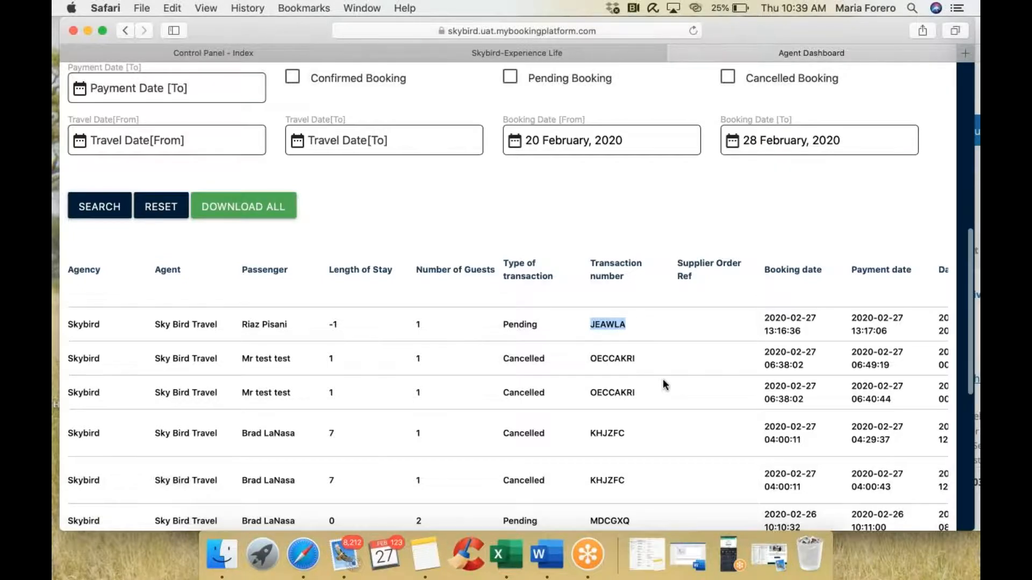
{"action": "scroll", "coordinate": [662, 379], "scroll_direction": "right", "scroll_amount": 3}
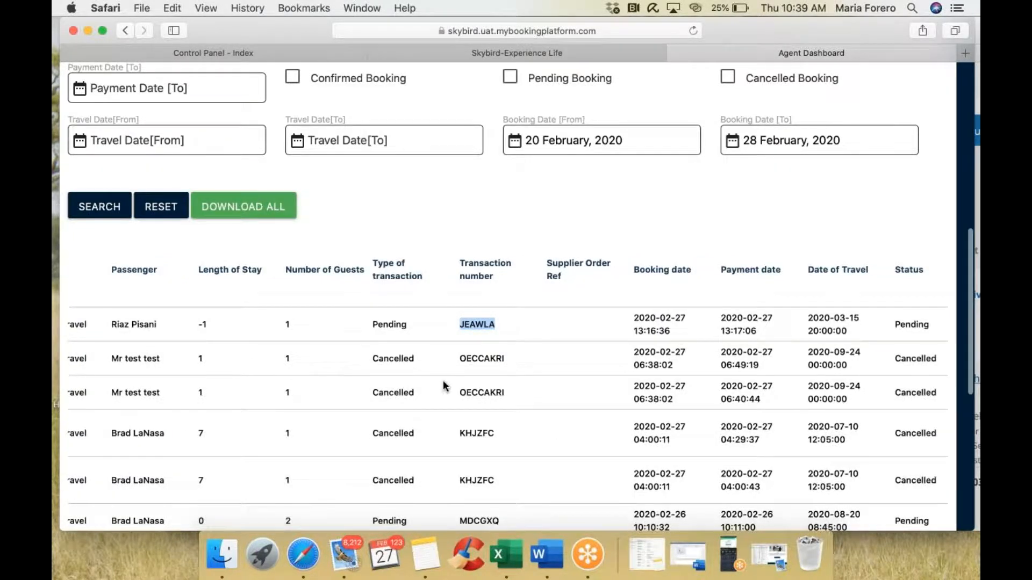
{"action": "scroll", "coordinate": [444, 386], "scroll_direction": "right", "scroll_amount": 5}
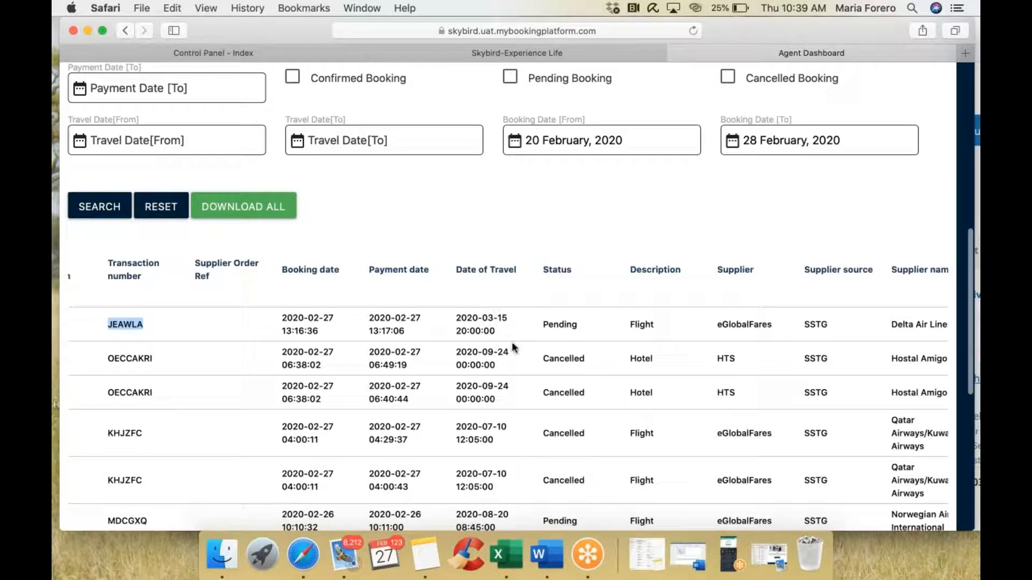
{"action": "scroll", "coordinate": [513, 347], "scroll_direction": "right", "scroll_amount": 8}
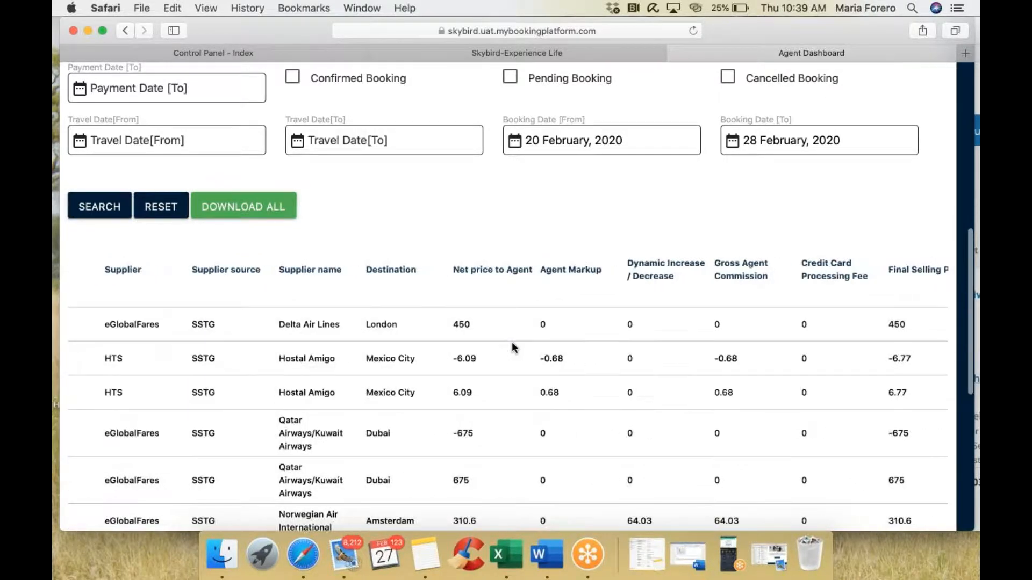
{"action": "scroll", "coordinate": [512, 348], "scroll_direction": "right", "scroll_amount": 3}
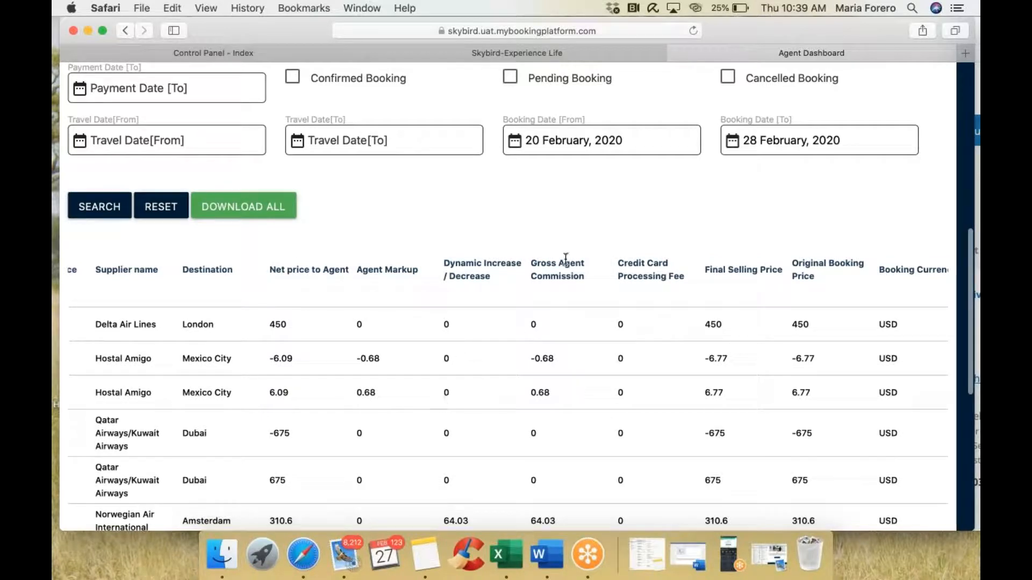
{"action": "scroll", "coordinate": [561, 410], "scroll_direction": "right", "scroll_amount": 5}
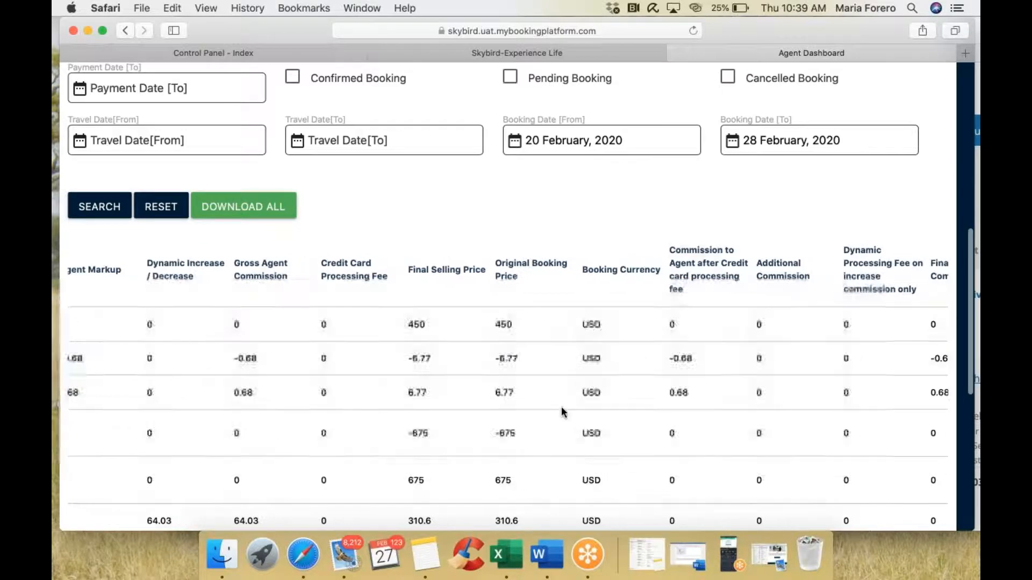
{"action": "scroll", "coordinate": [602, 398], "scroll_direction": "right", "scroll_amount": 4}
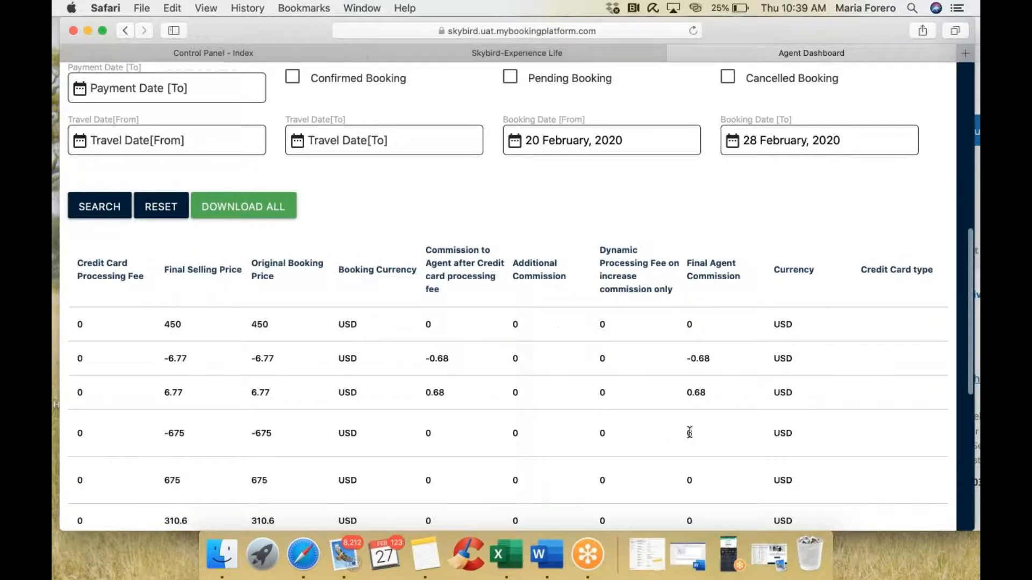
{"action": "scroll", "coordinate": [690, 433], "scroll_direction": "right", "scroll_amount": 3}
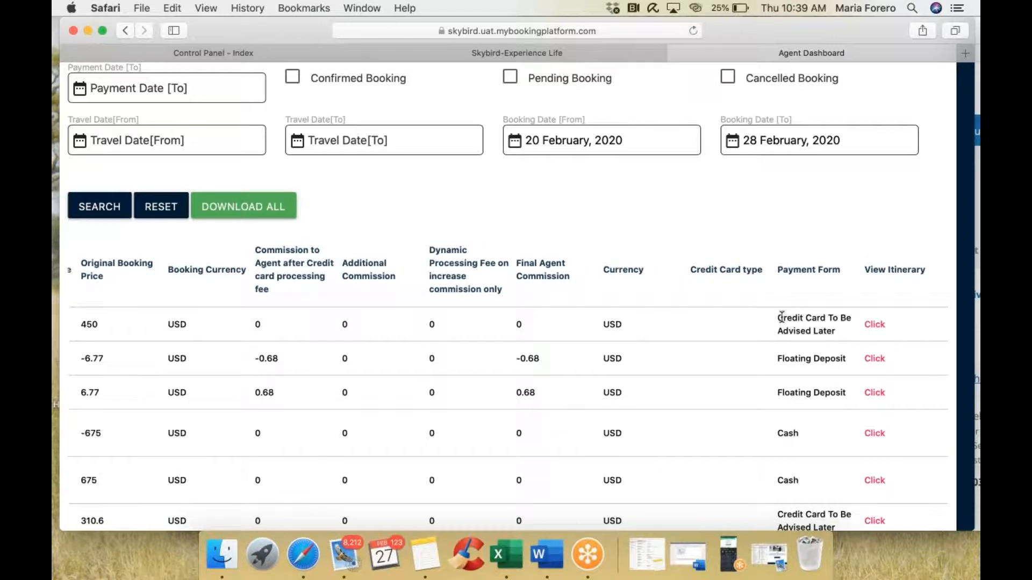
{"action": "left_click_drag", "start_coordinate": [779, 315], "coordinate": [831, 324]}
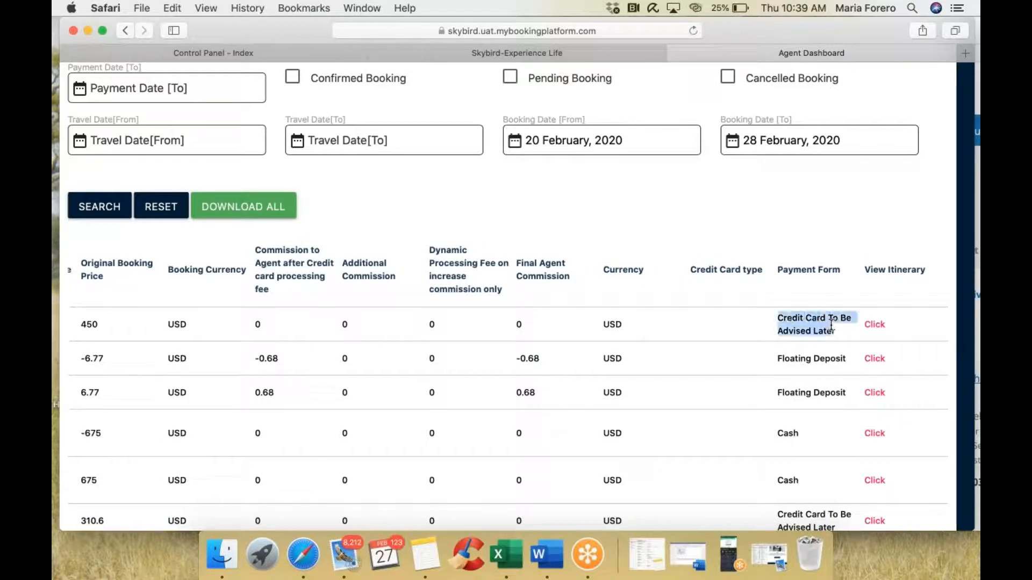
{"action": "left_click_drag", "start_coordinate": [782, 359], "coordinate": [820, 360]}
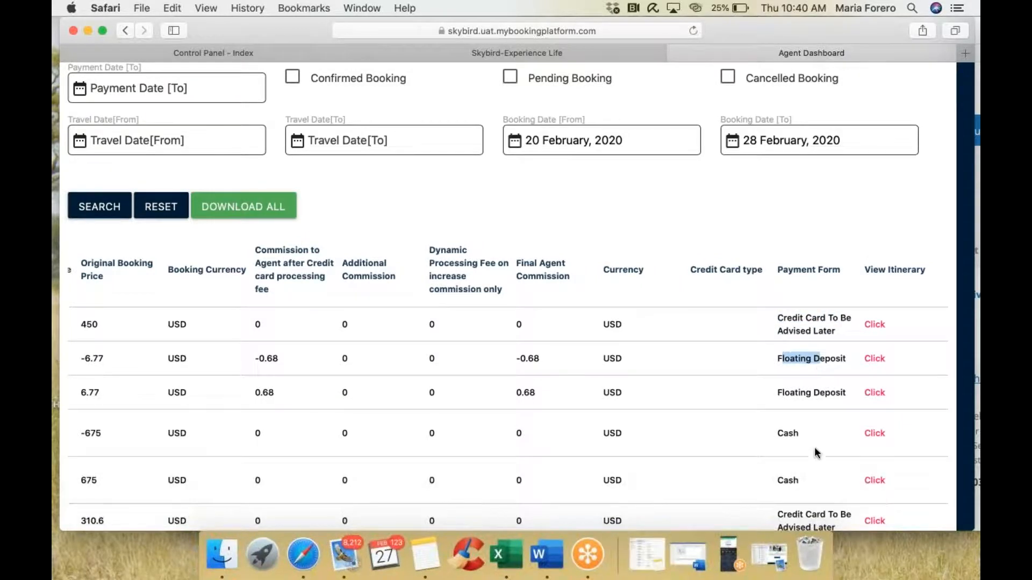
{"action": "scroll", "coordinate": [806, 481], "scroll_direction": "down", "scroll_amount": 2}
{"action": "scroll", "coordinate": [806, 481], "scroll_direction": "up", "scroll_amount": 5}
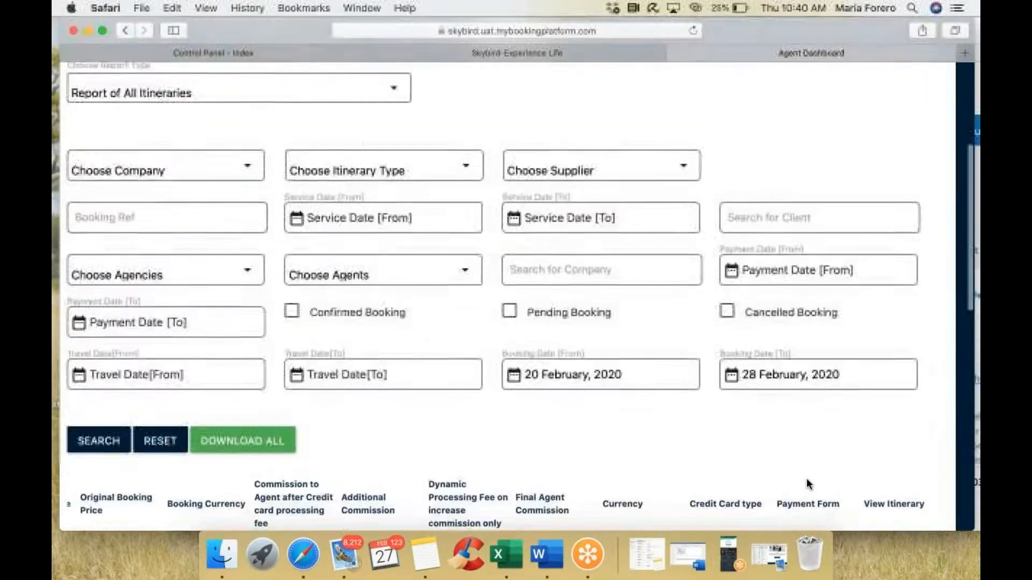
{"action": "scroll", "coordinate": [516, 296], "scroll_direction": "up", "scroll_amount": 5}
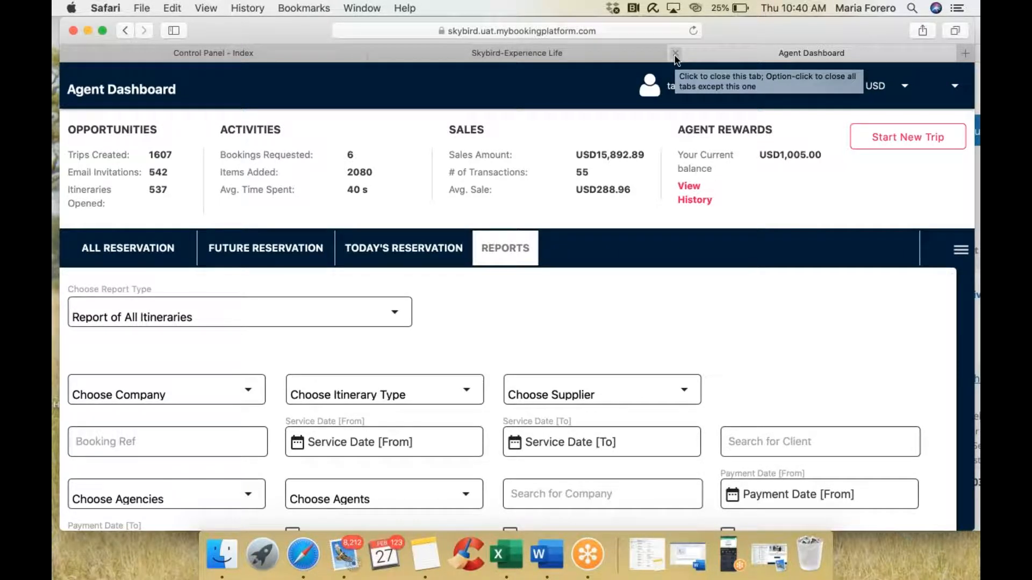
Step: Close the Agent Dashboard and start a new Air booking from Make Booking
{"action": "left_click", "coordinate": [675, 53]}
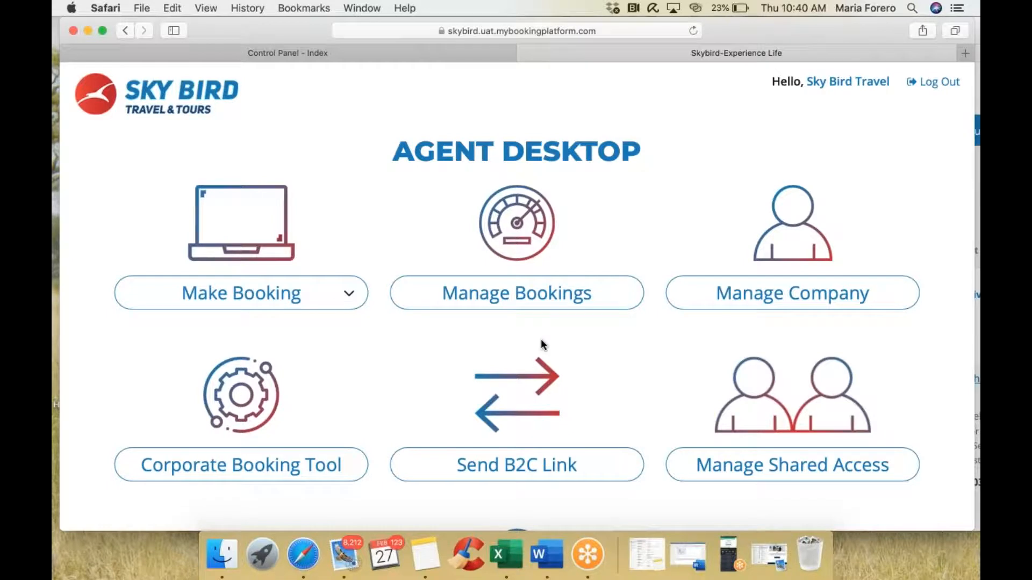
{"action": "left_click", "coordinate": [260, 297]}
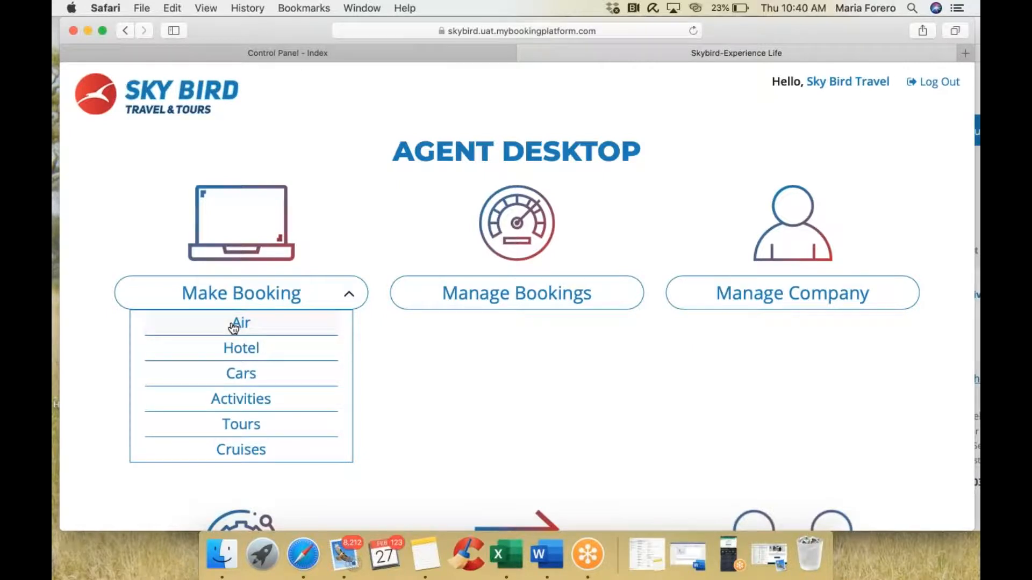
{"action": "left_click", "coordinate": [233, 324]}
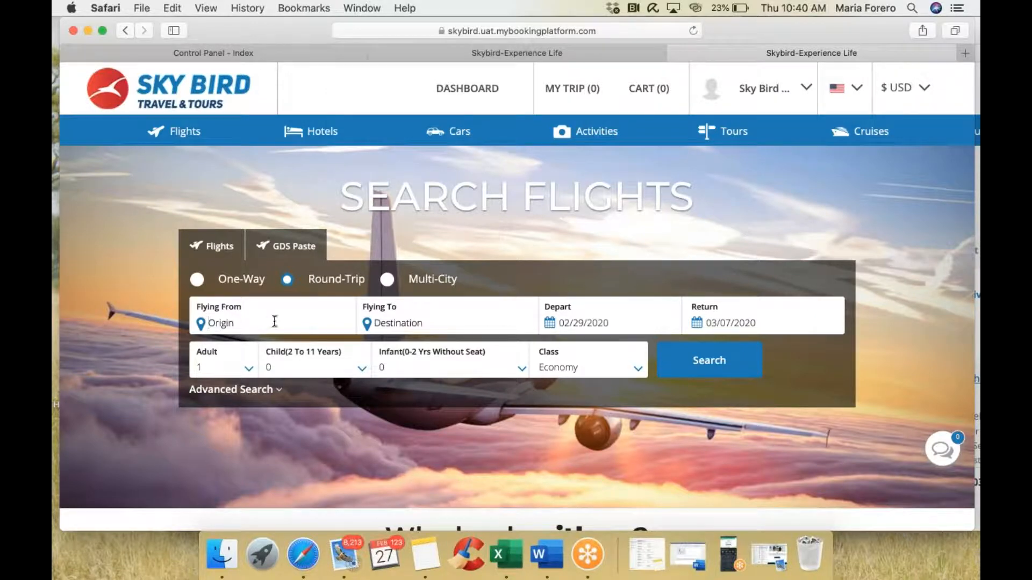
Step: Set the flight origin to New York (JFK)
{"action": "type", "text": "london"}
{"action": "key", "text": "BackSpace"}
{"action": "key", "text": "BackSpace"}
{"action": "key", "text": "BackSpace"}
{"action": "key", "text": "BackSpace"}
{"action": "key", "text": "BackSpace"}
{"action": "key", "text": "BackSpace"}
{"action": "type", "text": "pari"}
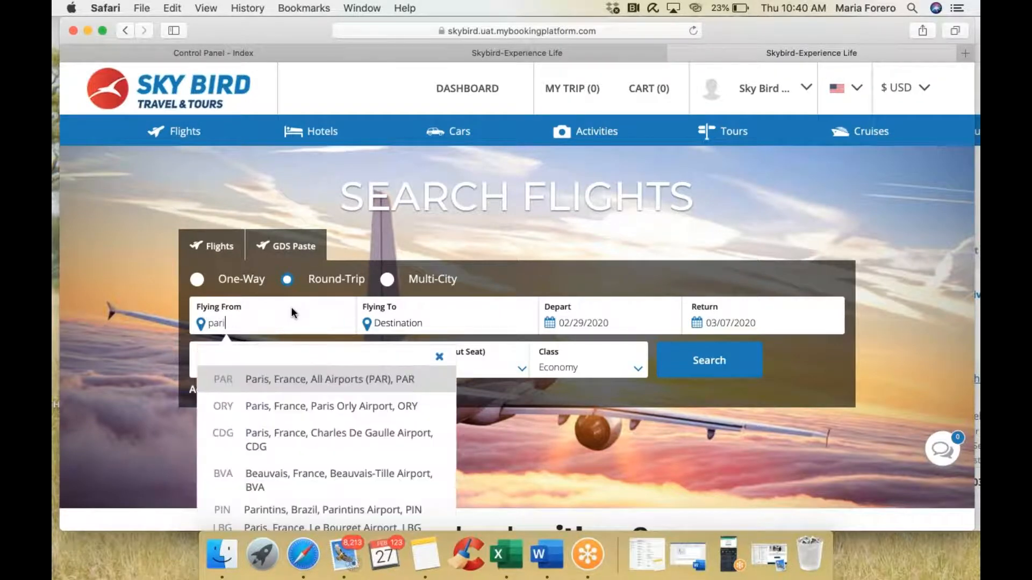
{"action": "left_click_drag", "start_coordinate": [253, 325], "coordinate": [197, 323]}
{"action": "key", "text": "BackSpace"}
{"action": "type", "text": "new"}
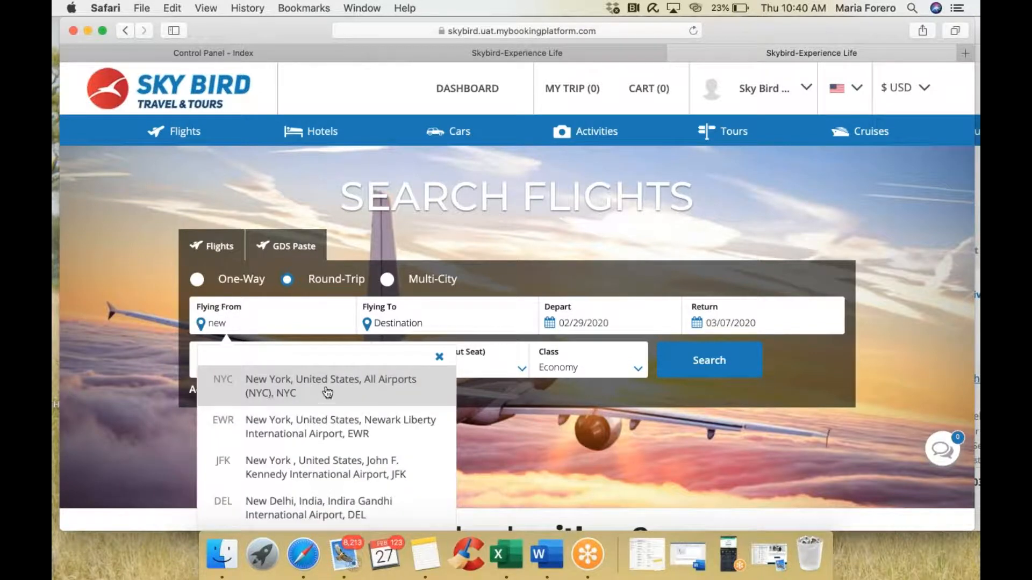
{"action": "left_click", "coordinate": [328, 466]}
{"action": "left_click", "coordinate": [420, 321]}
Step: Choose London (all airports) as destination, depart April 8, 2020, and run the search
{"action": "type", "text": "lon"}
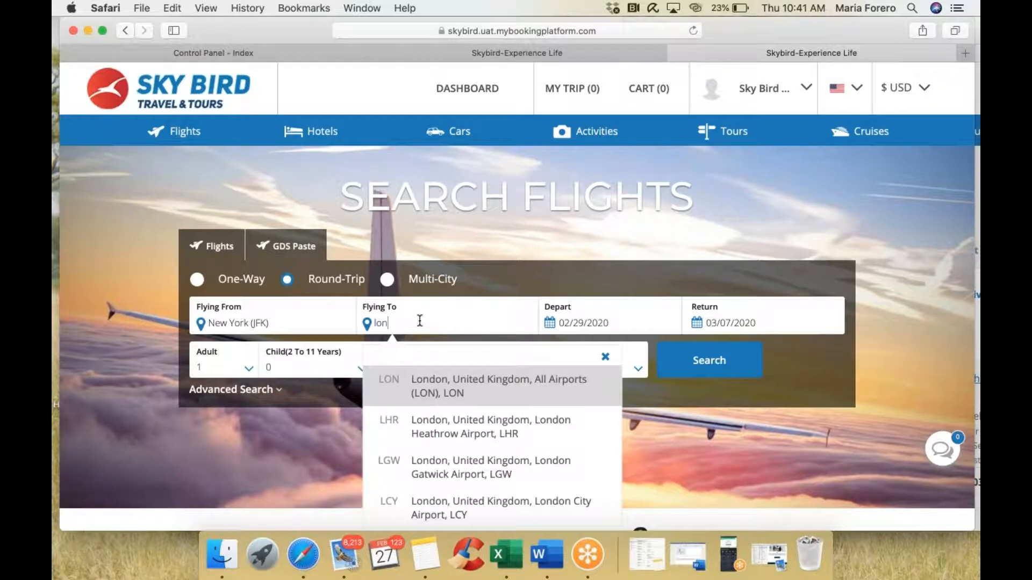
{"action": "left_click", "coordinate": [500, 387]}
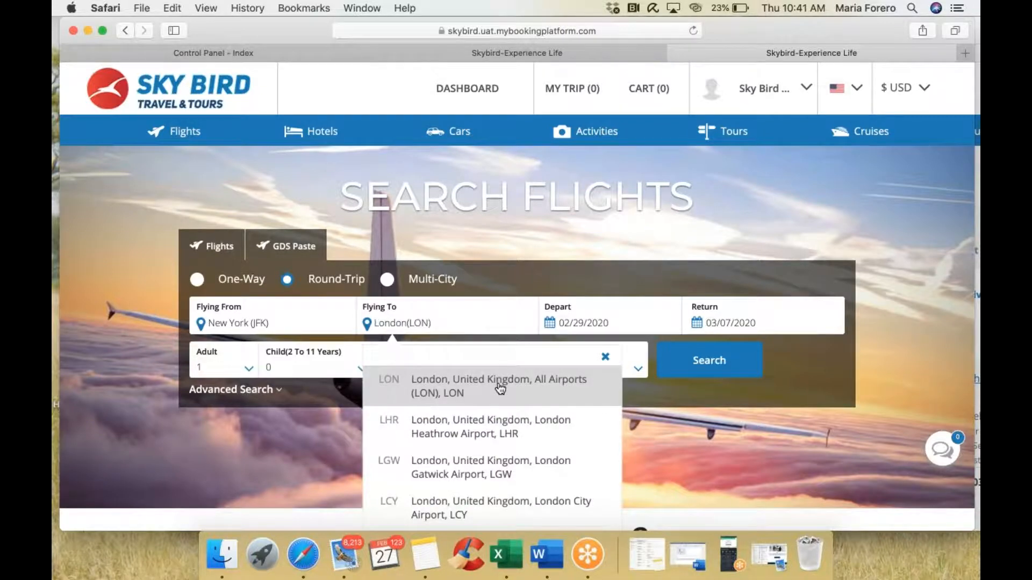
{"action": "left_click", "coordinate": [588, 329]}
{"action": "left_click", "coordinate": [736, 348]}
{"action": "left_click", "coordinate": [736, 348]}
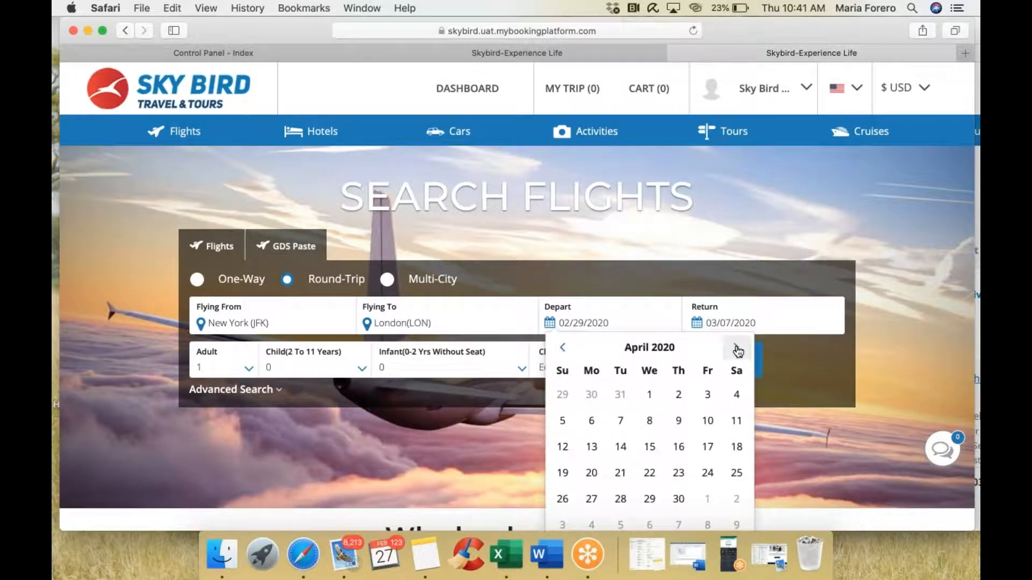
{"action": "left_click", "coordinate": [649, 421]}
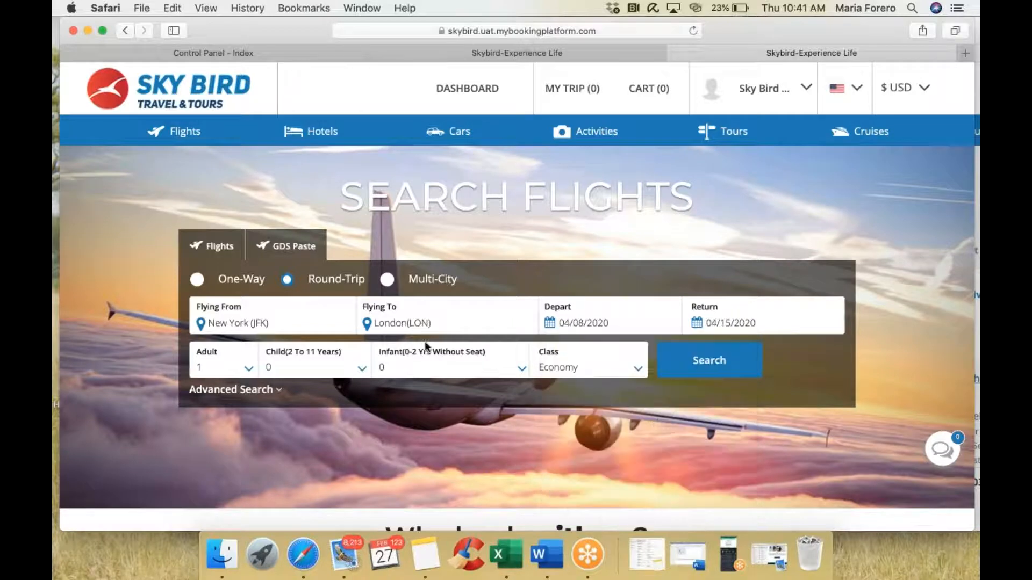
{"action": "left_click", "coordinate": [252, 391]}
{"action": "left_click", "coordinate": [722, 356]}
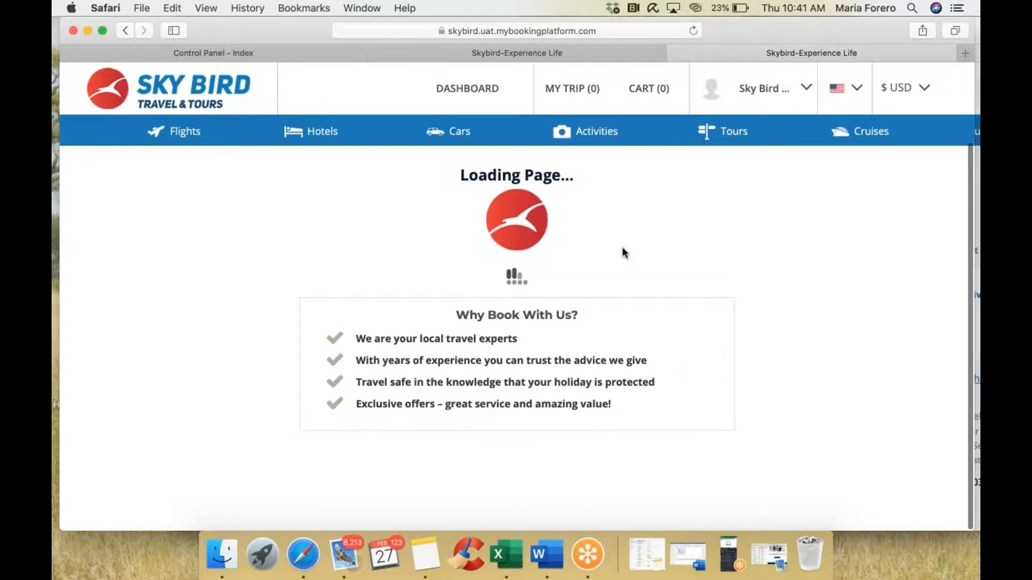
Step: Look over the Agent Desktop, then return to the JFK–LON return results for 8–15 April, cheapest $367.15
{"action": "left_click", "coordinate": [487, 53]}
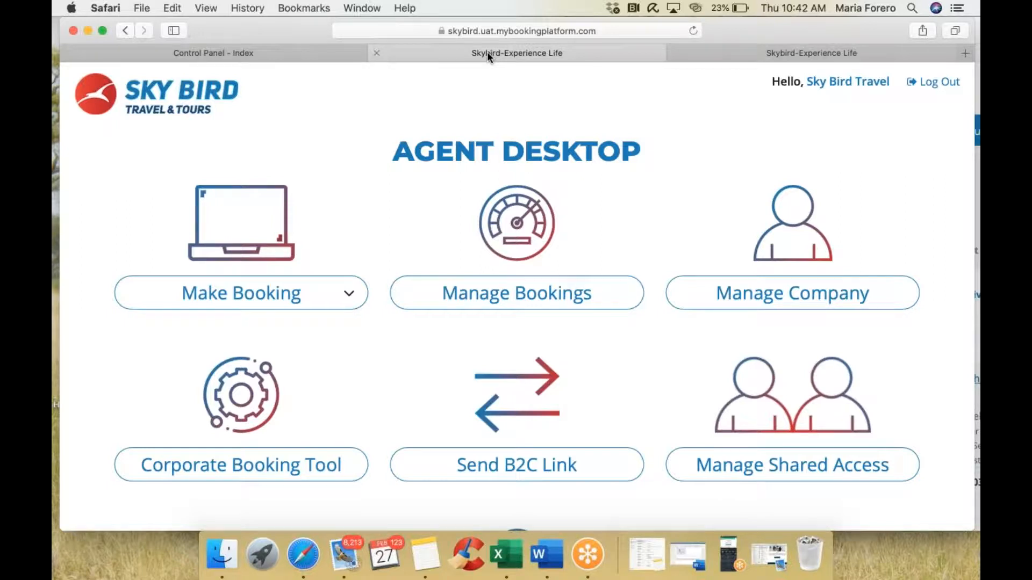
{"action": "scroll", "coordinate": [525, 185], "scroll_direction": "down", "scroll_amount": 3}
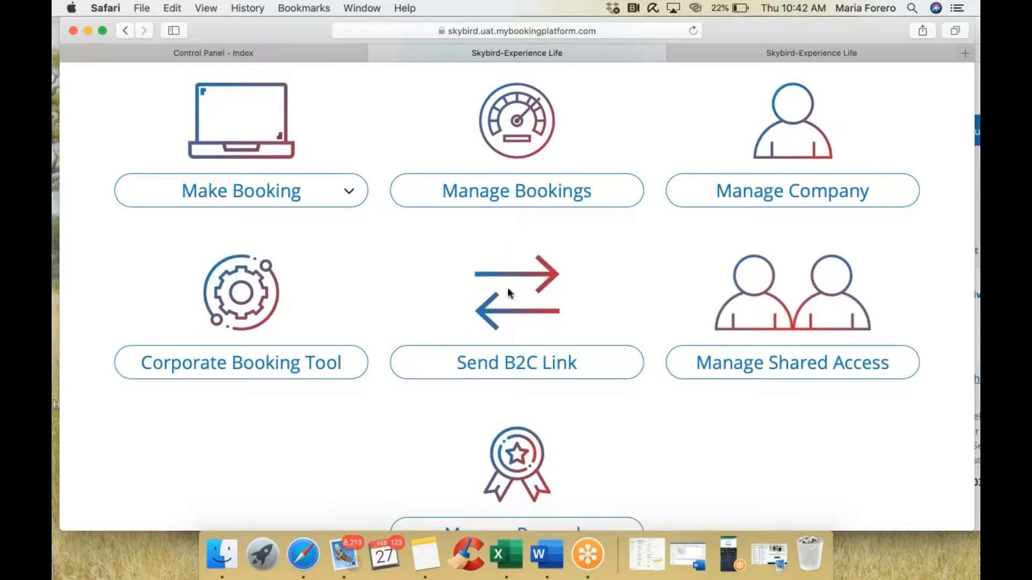
{"action": "scroll", "coordinate": [510, 294], "scroll_direction": "up", "scroll_amount": 3}
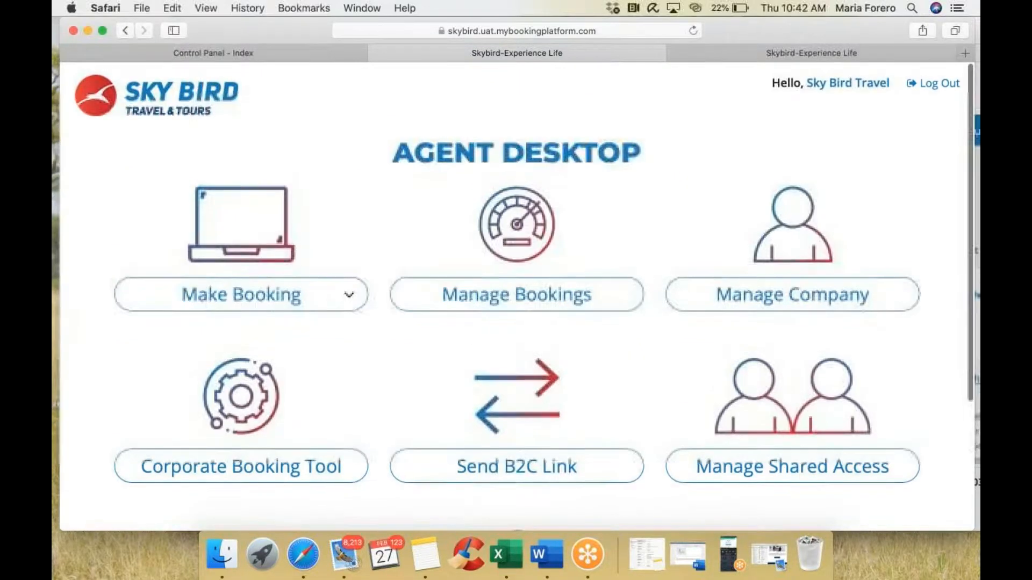
{"action": "left_click", "coordinate": [692, 54]}
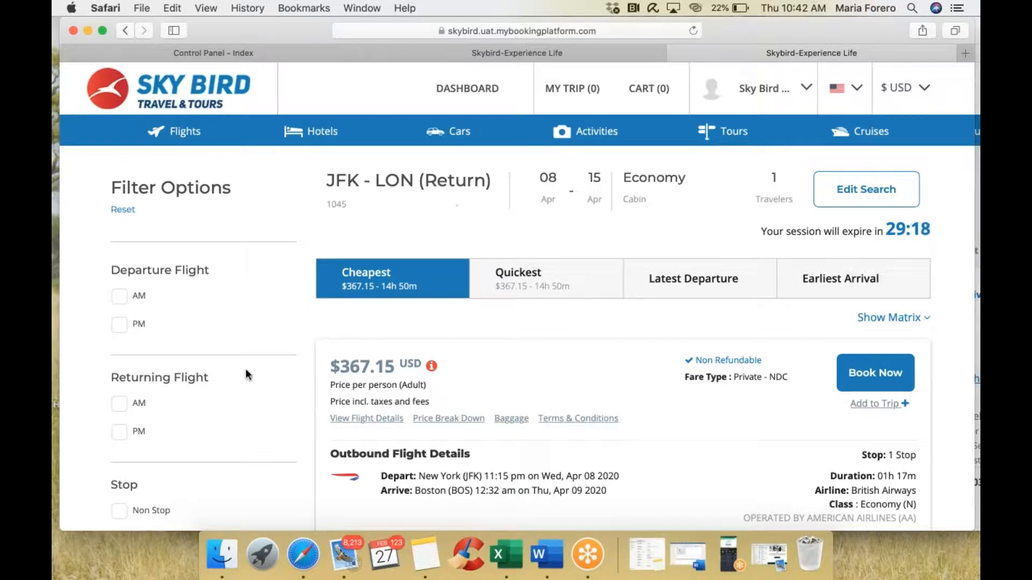
Step: Filter to Net/Private fare type and book the top $372.20 American Airlines JFK–LHR round trip
{"action": "scroll", "coordinate": [246, 368], "scroll_direction": "down", "scroll_amount": 5}
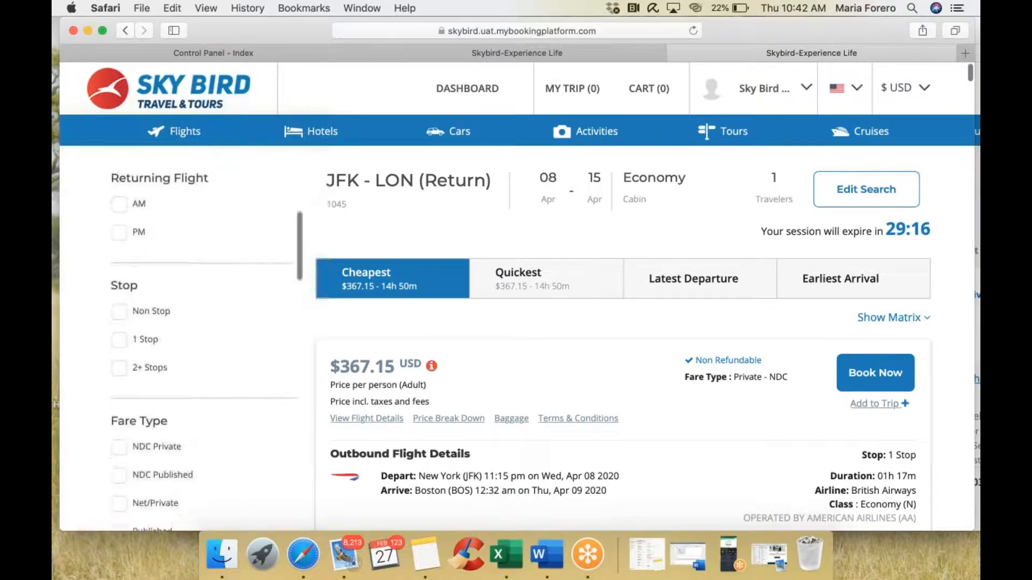
{"action": "scroll", "coordinate": [204, 349], "scroll_direction": "down", "scroll_amount": 4}
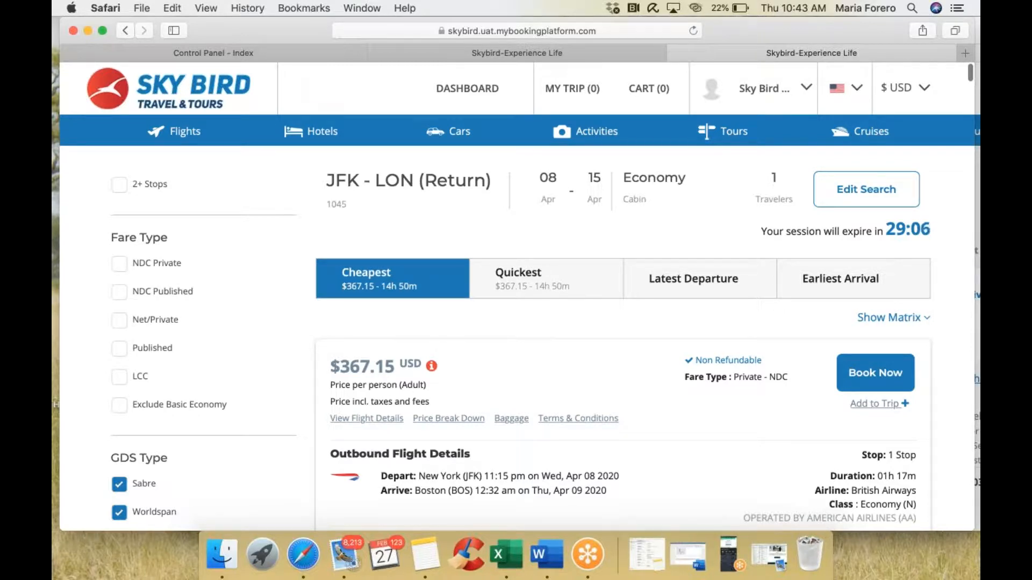
{"action": "left_click", "coordinate": [119, 322]}
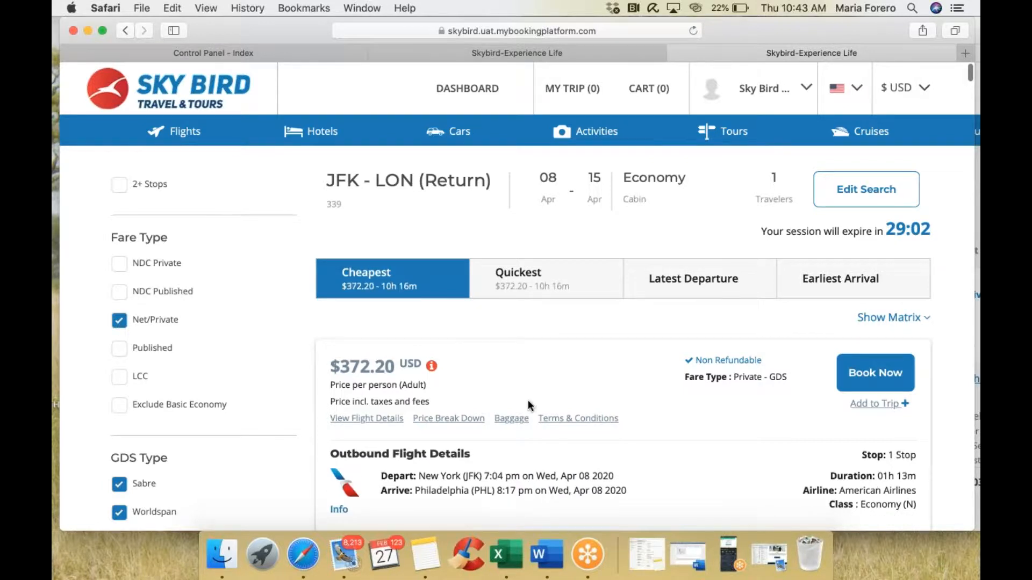
{"action": "scroll", "coordinate": [530, 406], "scroll_direction": "down", "scroll_amount": 5}
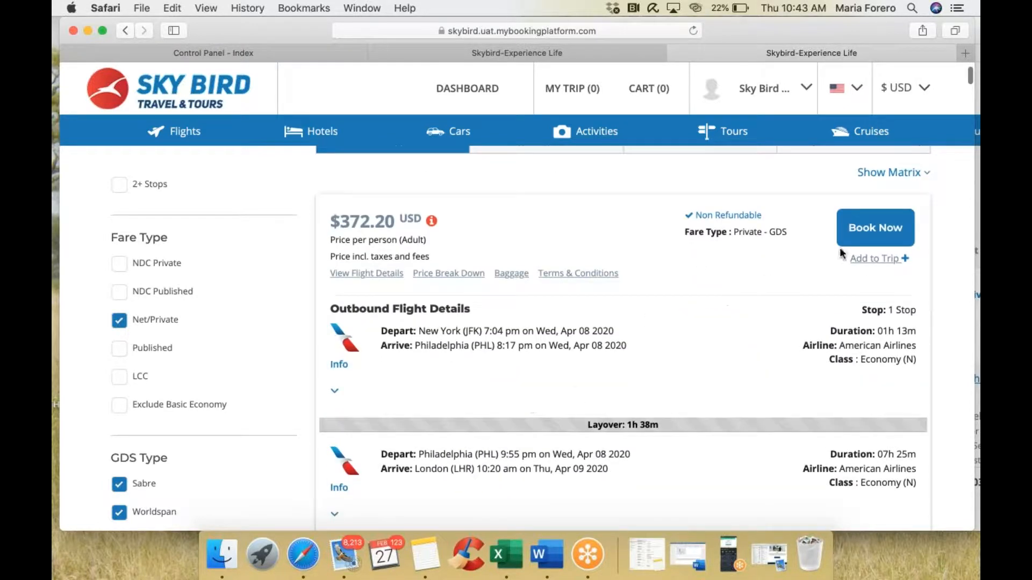
{"action": "left_click", "coordinate": [875, 242]}
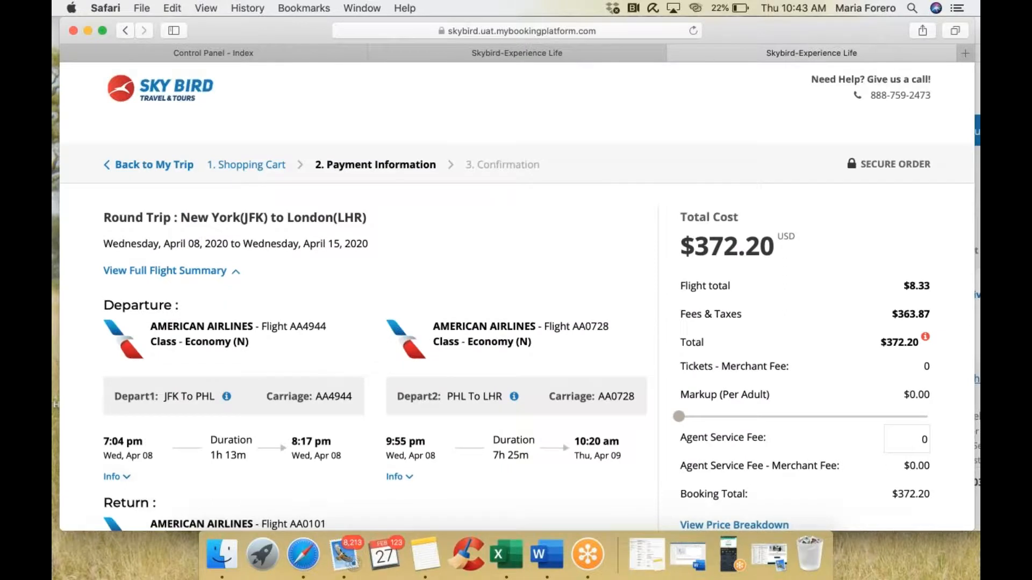
{"action": "scroll", "coordinate": [818, 153], "scroll_direction": "down", "scroll_amount": 3}
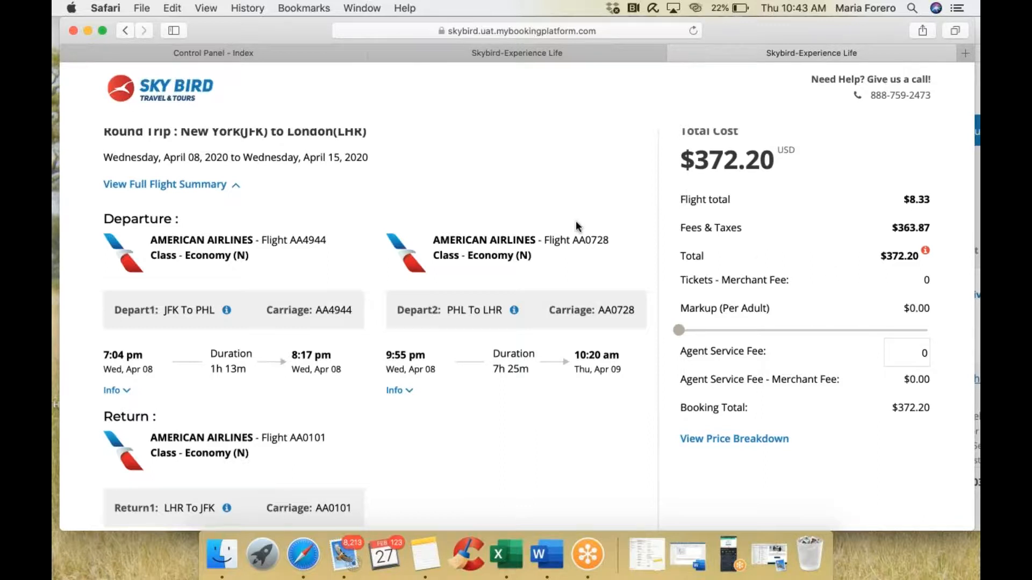
{"action": "scroll", "coordinate": [575, 221], "scroll_direction": "up", "scroll_amount": 2}
{"action": "scroll", "coordinate": [374, 209], "scroll_direction": "down", "scroll_amount": 5}
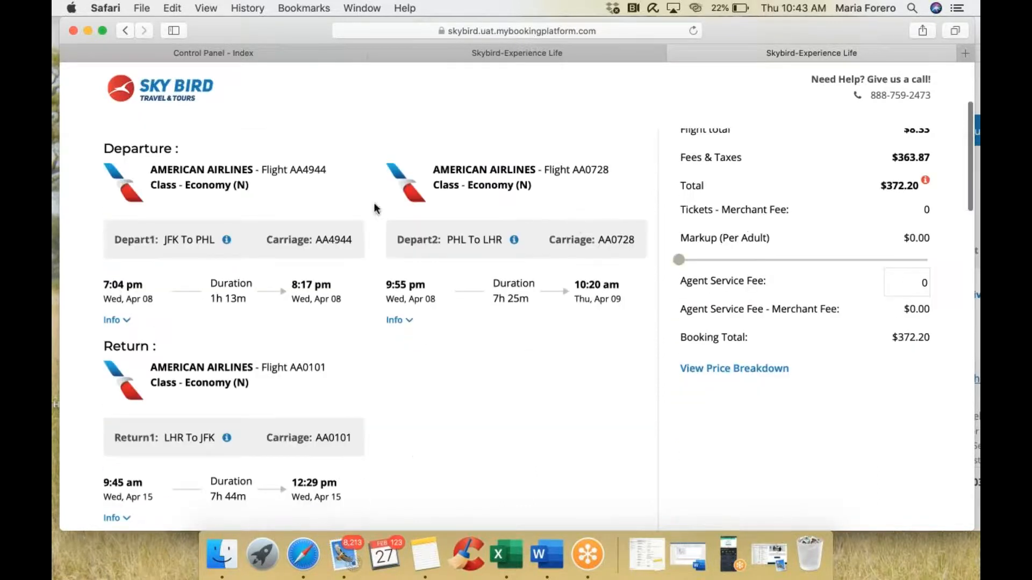
{"action": "scroll", "coordinate": [344, 368], "scroll_direction": "down", "scroll_amount": 2}
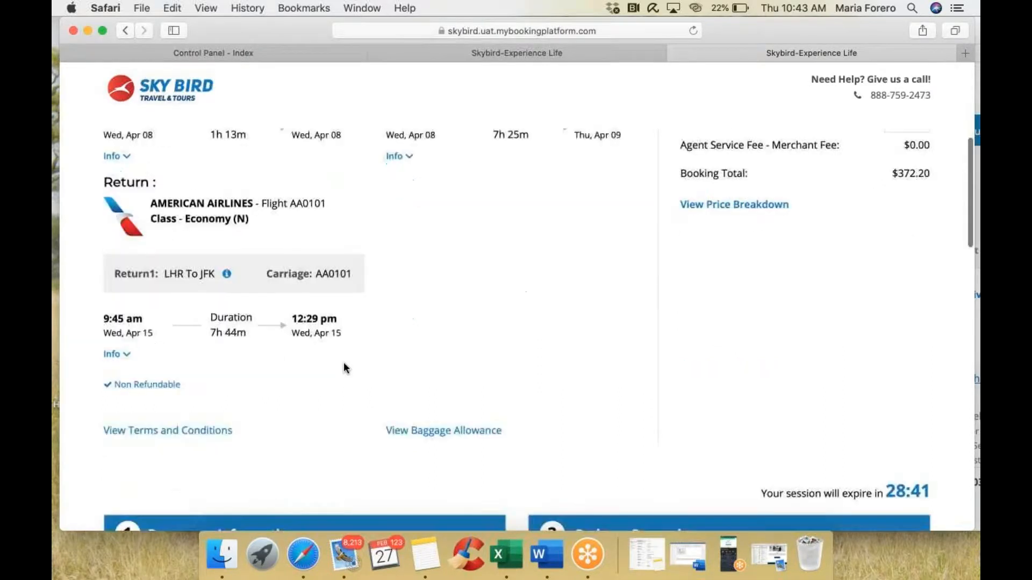
{"action": "scroll", "coordinate": [344, 368], "scroll_direction": "up", "scroll_amount": 3}
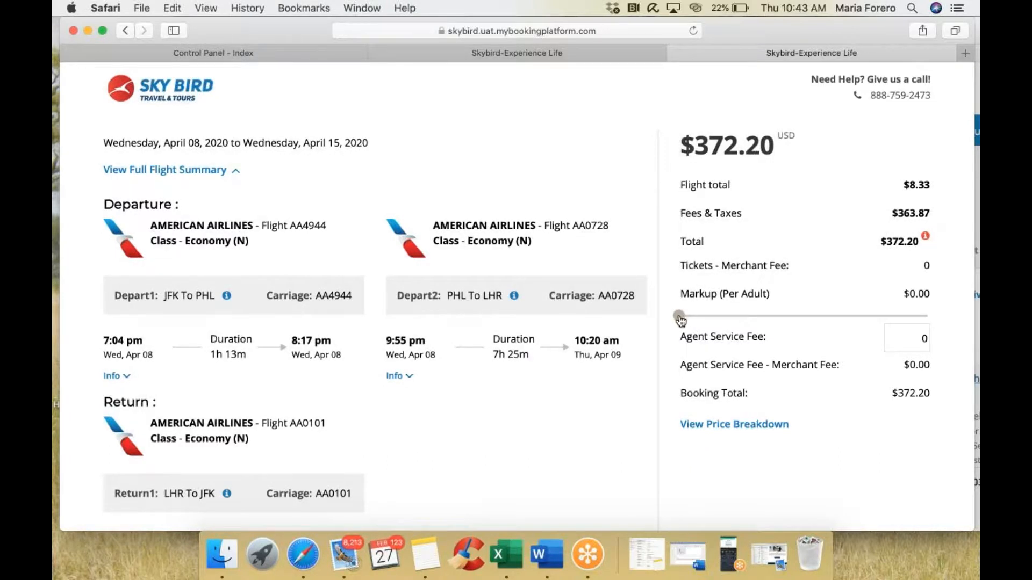
Step: Max the per-adult markup at $8.33 for a $394.32 total, then review the passenger and rewards sections
{"action": "left_click_drag", "start_coordinate": [680, 320], "coordinate": [940, 322]}
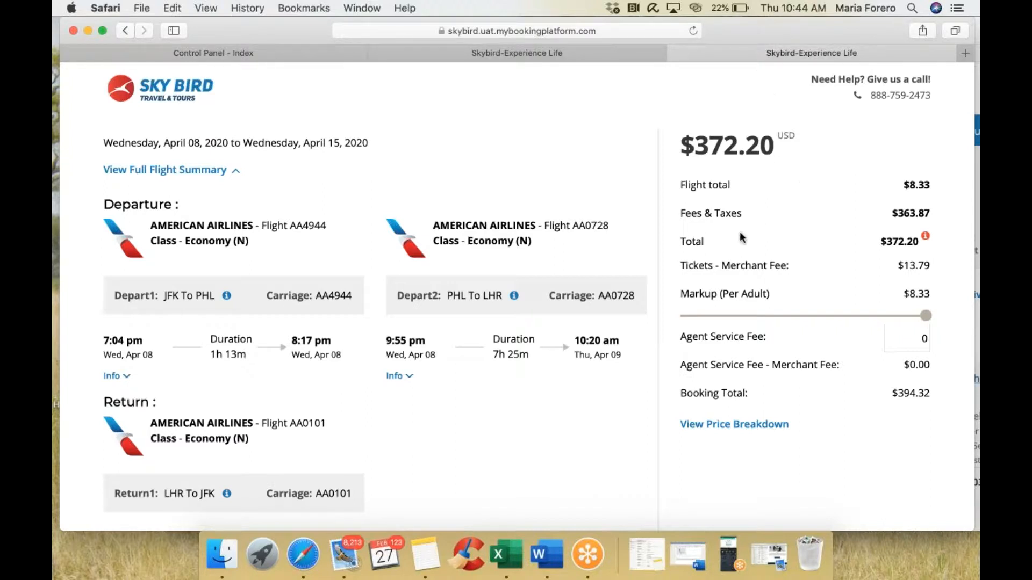
{"action": "scroll", "coordinate": [741, 237], "scroll_direction": "down", "scroll_amount": 6}
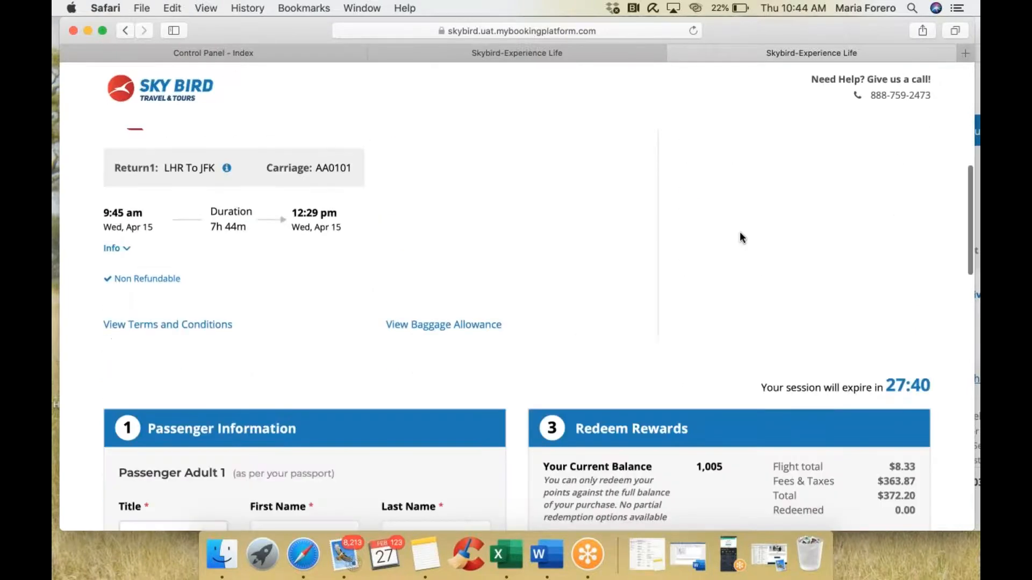
{"action": "scroll", "coordinate": [740, 235], "scroll_direction": "down", "scroll_amount": 3}
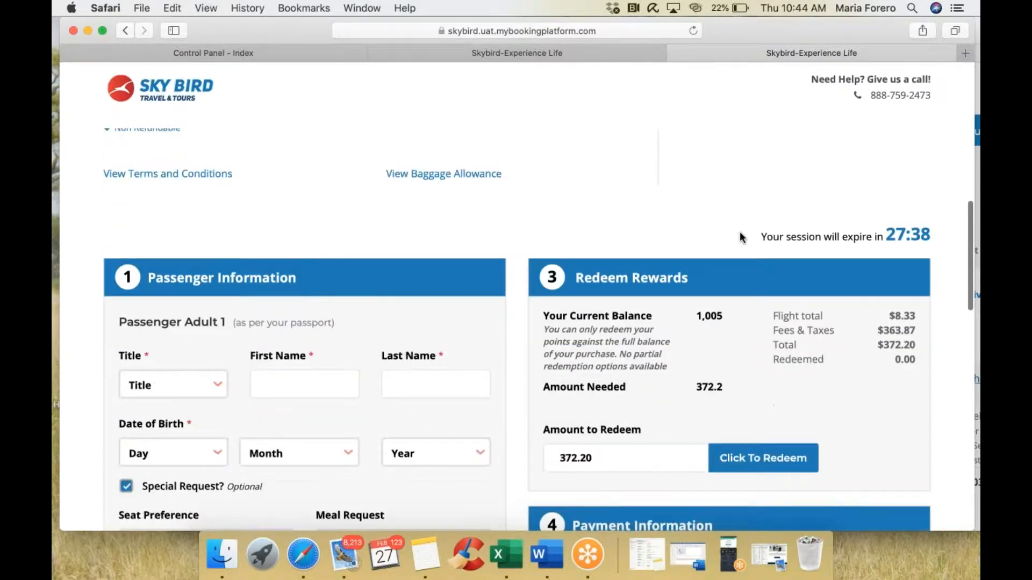
{"action": "scroll", "coordinate": [740, 231], "scroll_direction": "up", "scroll_amount": 9}
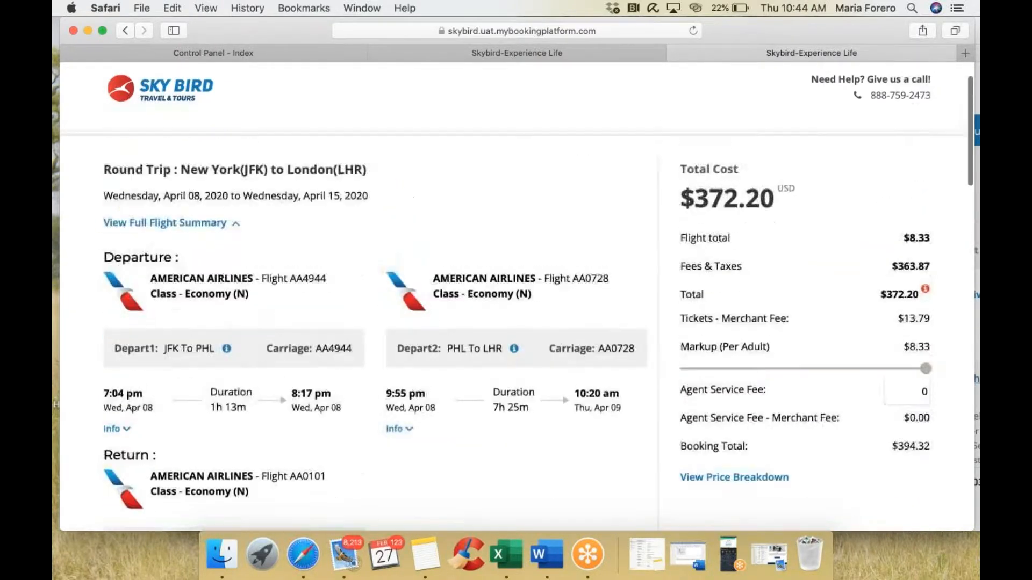
{"action": "scroll", "coordinate": [516, 296], "scroll_direction": "up", "scroll_amount": 1}
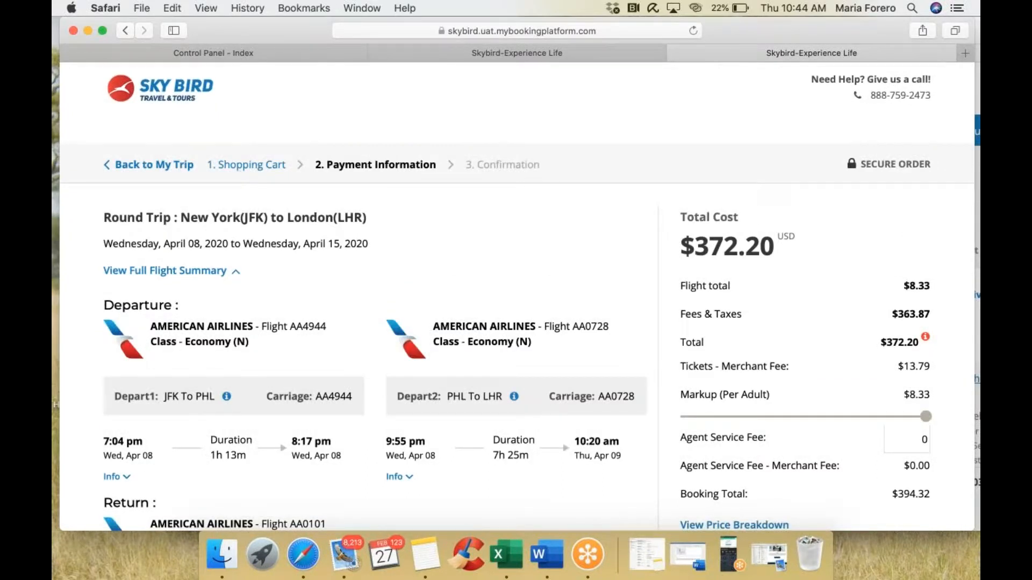
{"action": "scroll", "coordinate": [518, 299], "scroll_direction": "down", "scroll_amount": 2}
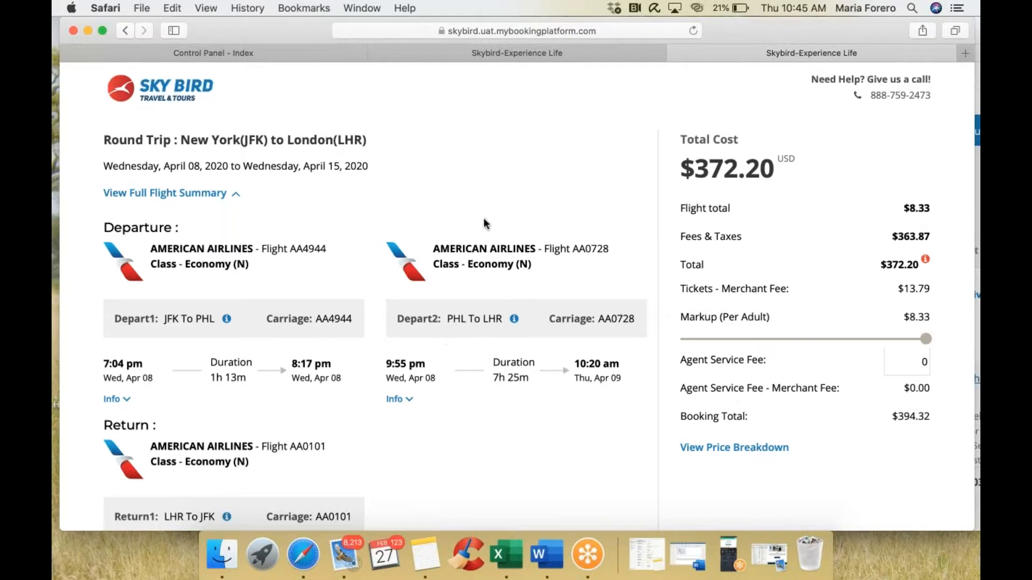
{"action": "scroll", "coordinate": [486, 223], "scroll_direction": "up", "scroll_amount": 3}
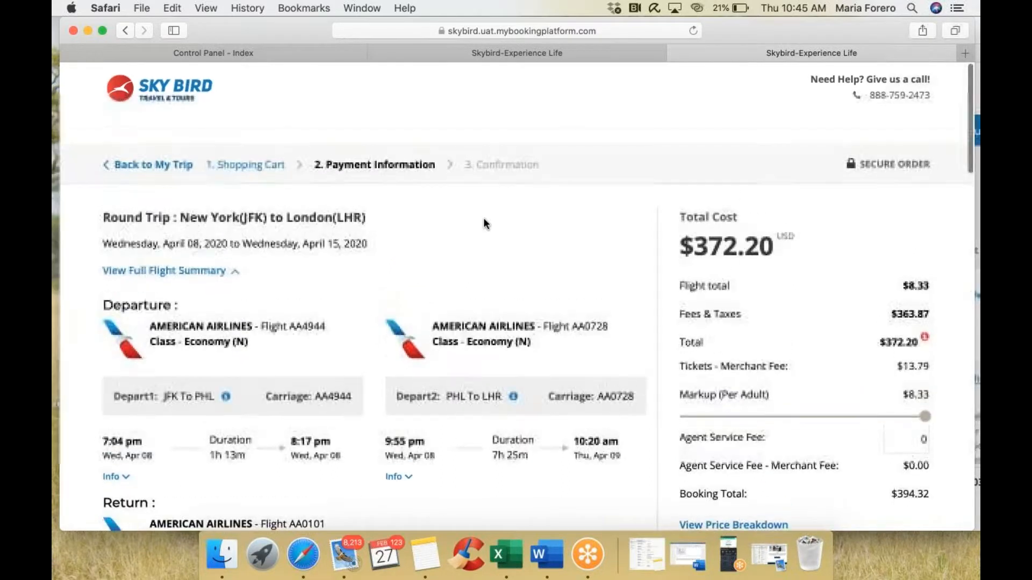